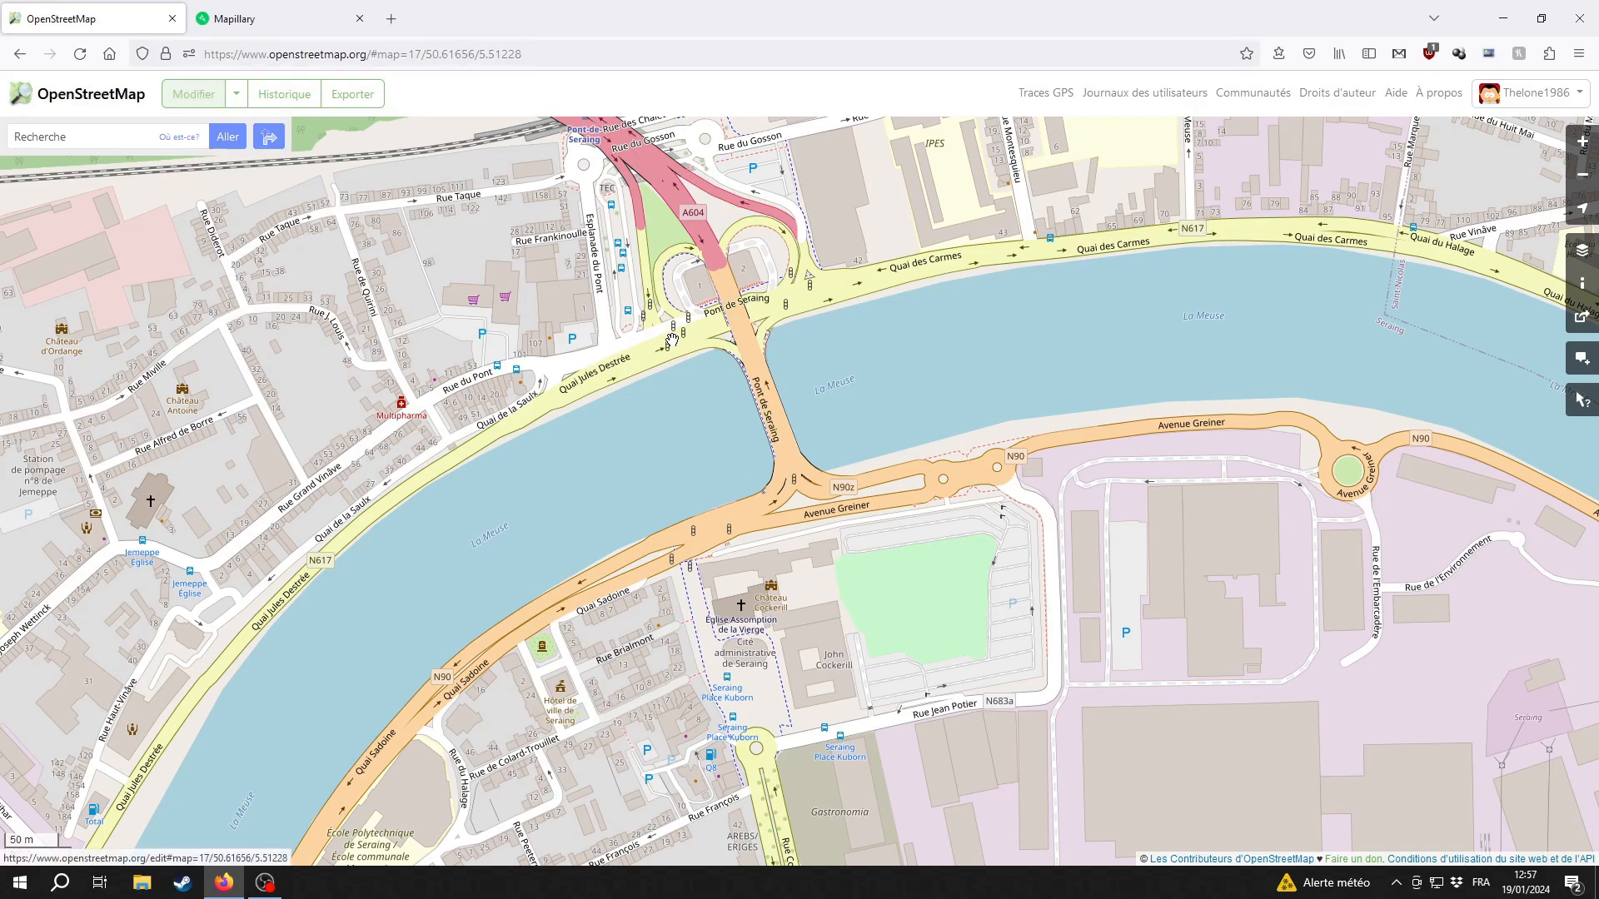
Open the area around Pont de Seraing in the OpenStreetMap map editor
left_click_drag(774, 510, 733, 476)
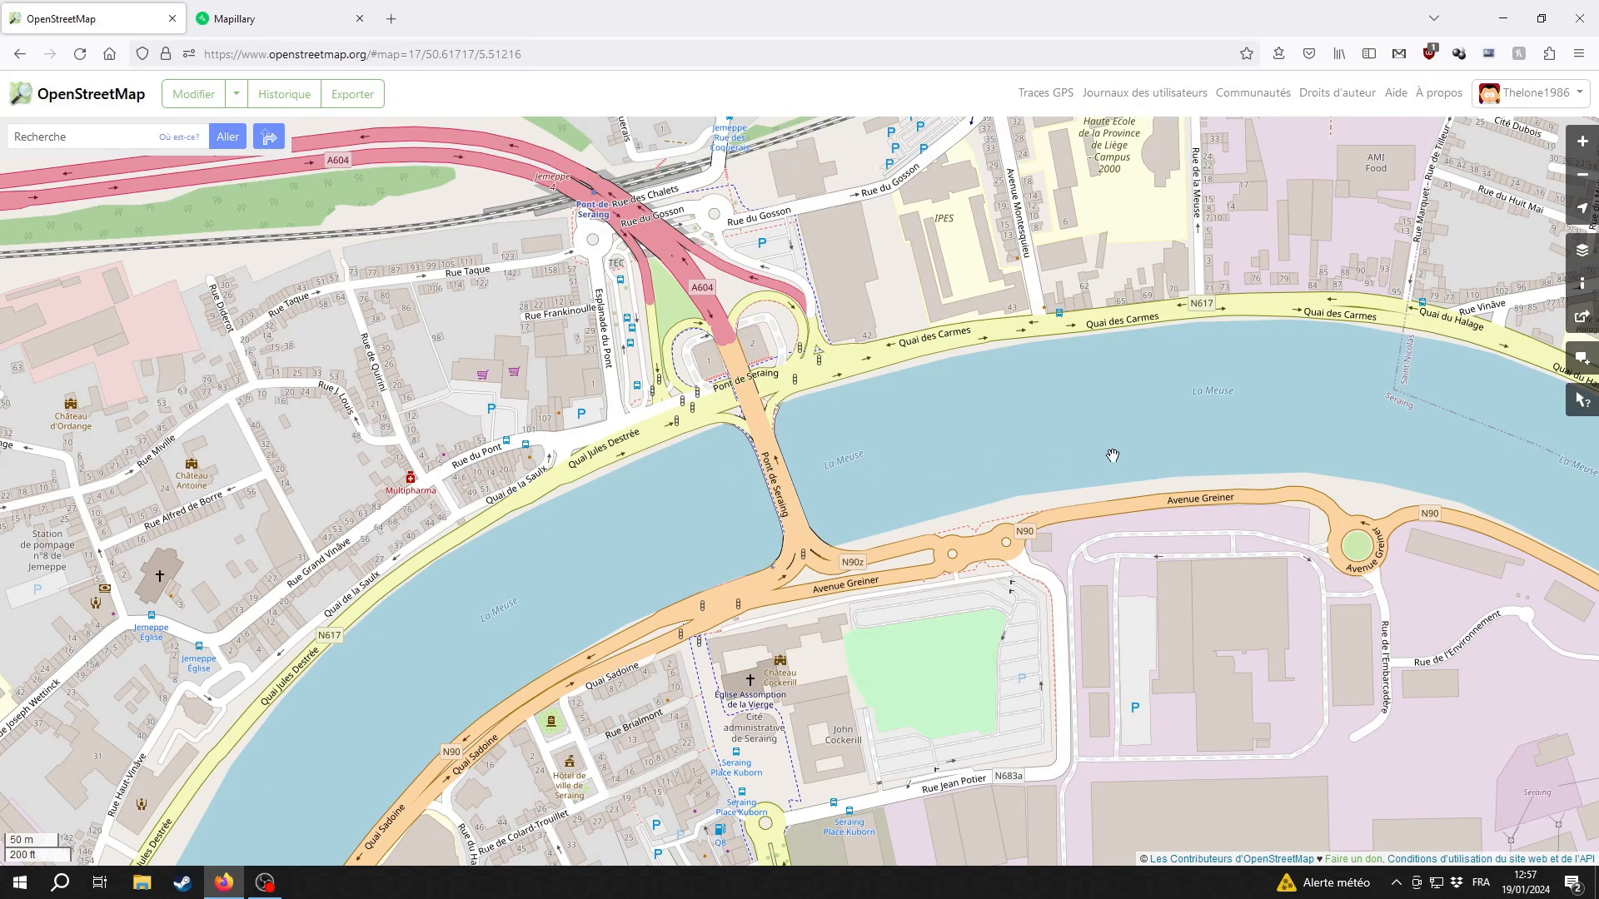
left_click(193, 94)
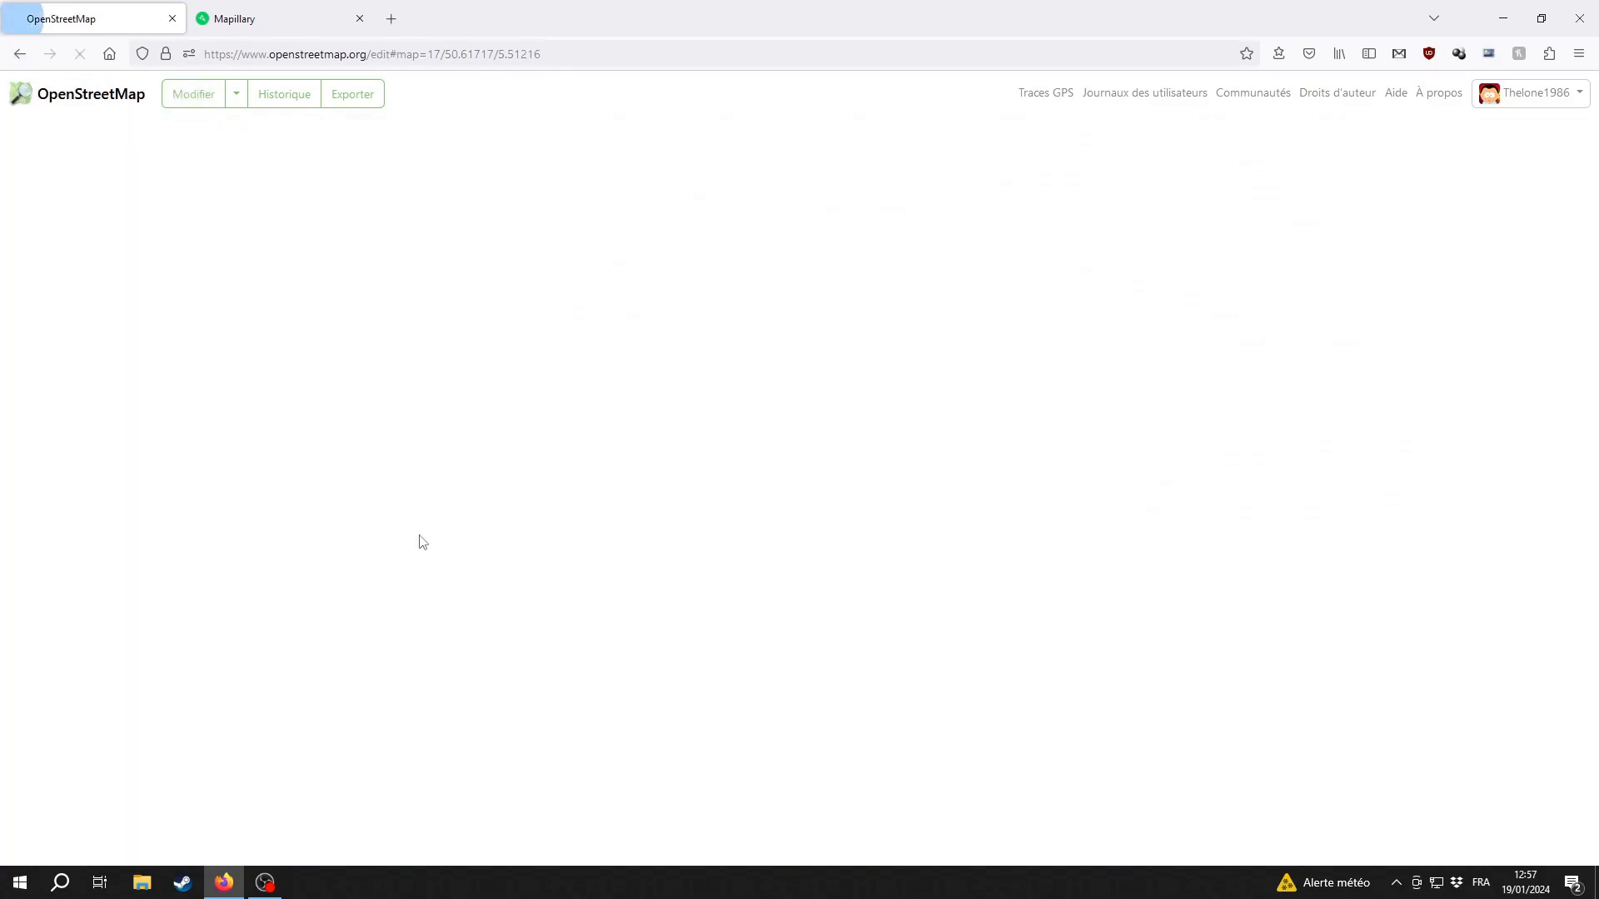
key("ctrl+Tab")
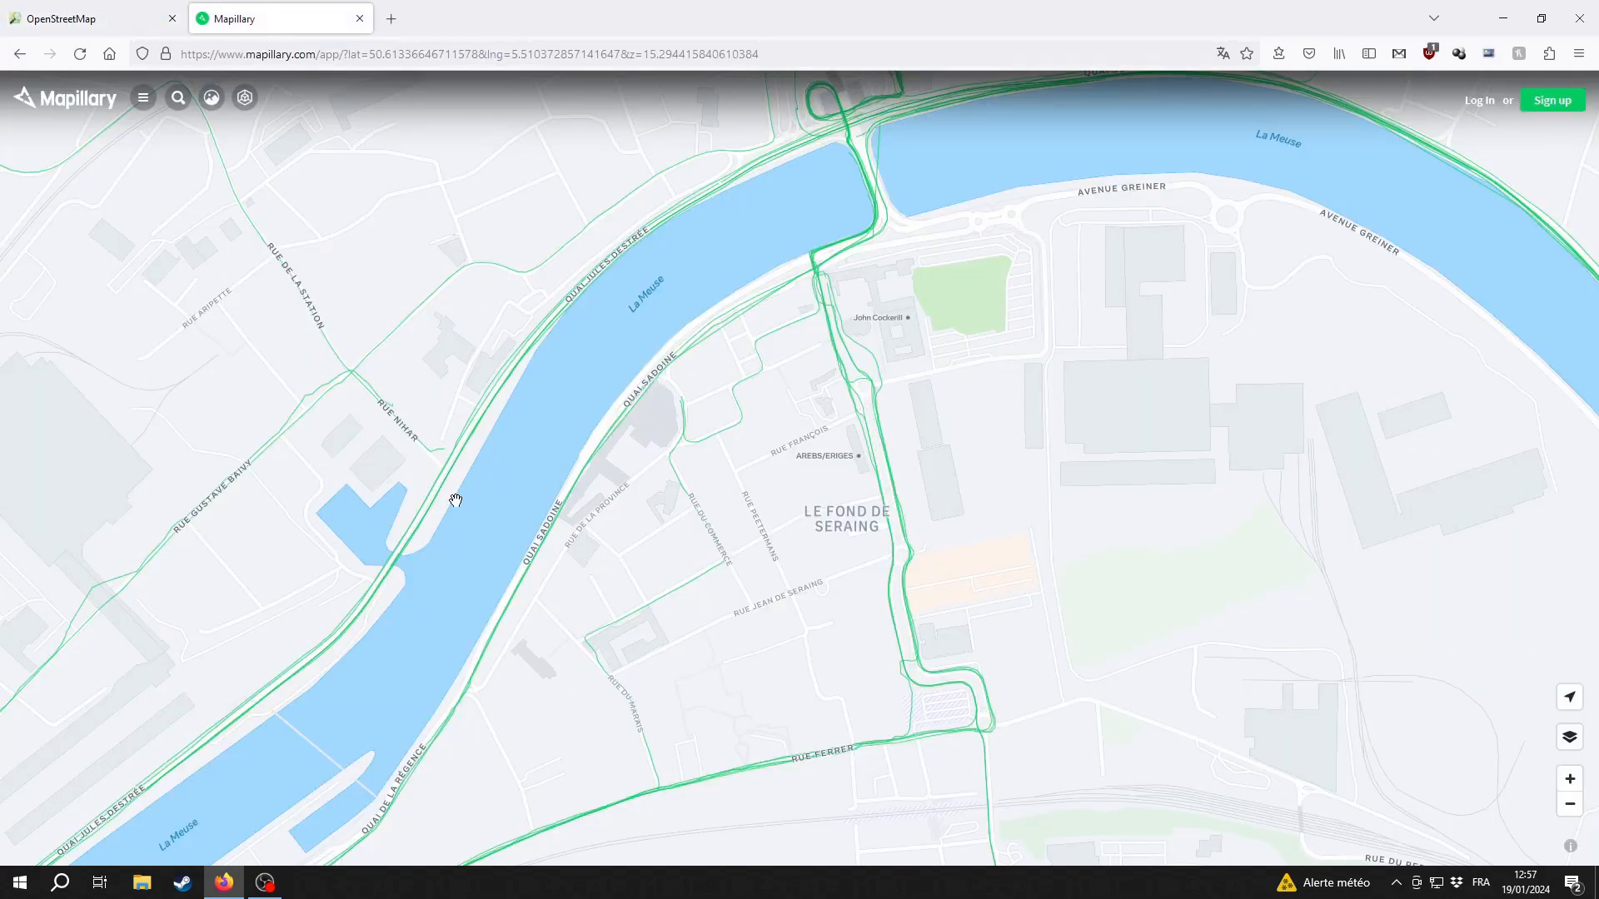
key("ctrl+Tab")
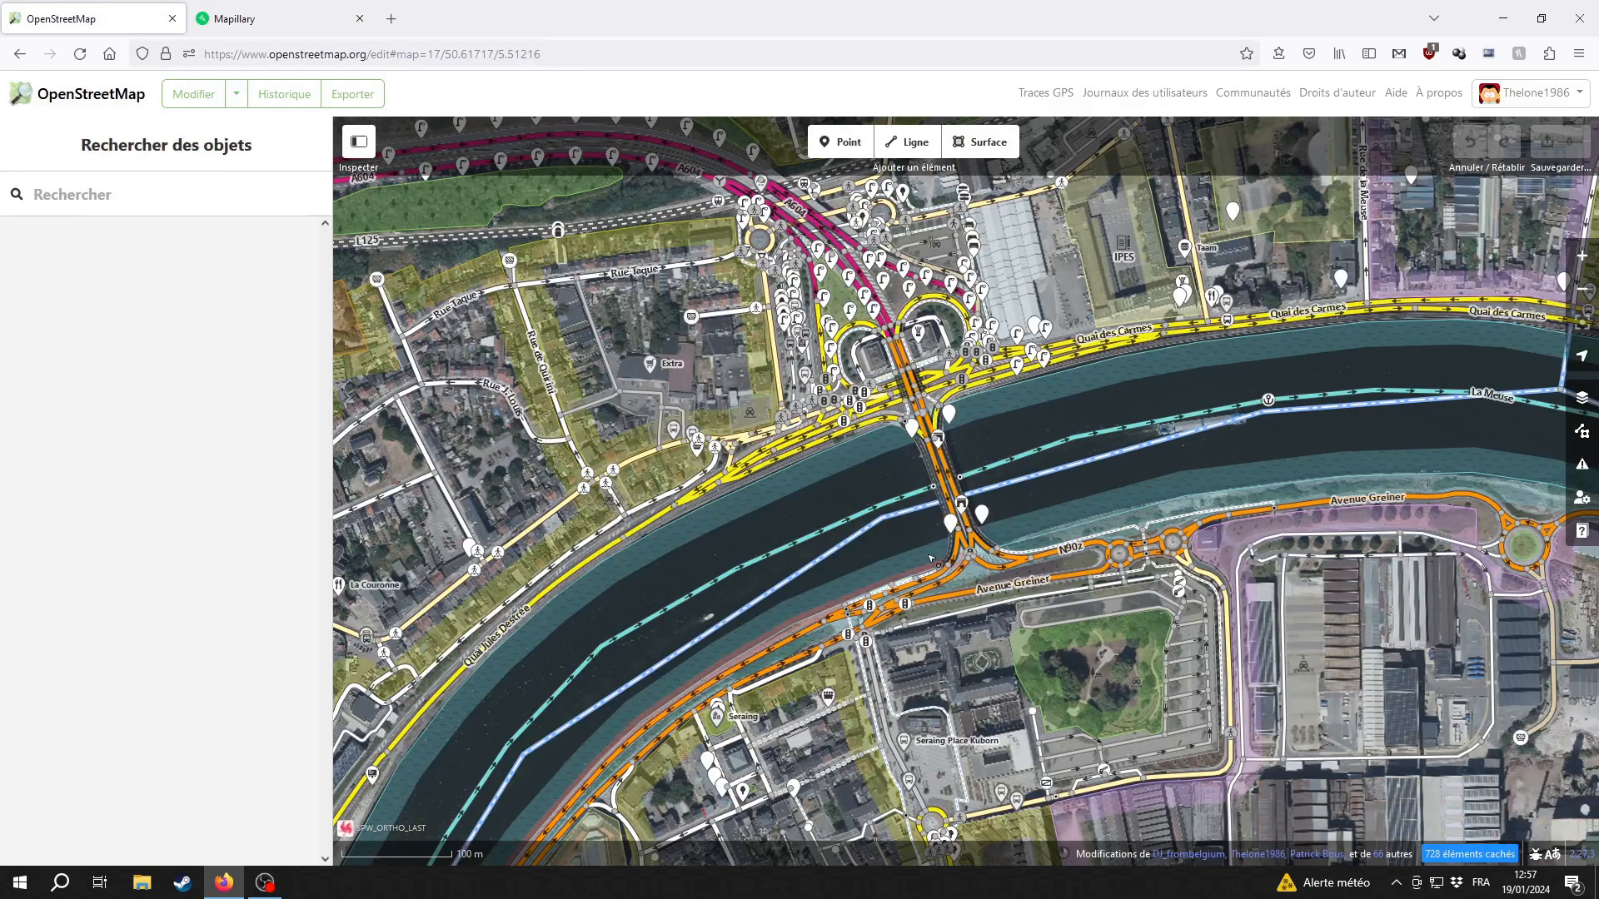
Select the pedestrian crossing point on the western slip road at the north end of Pont de Seraing
scroll(930, 486, "up", 5)
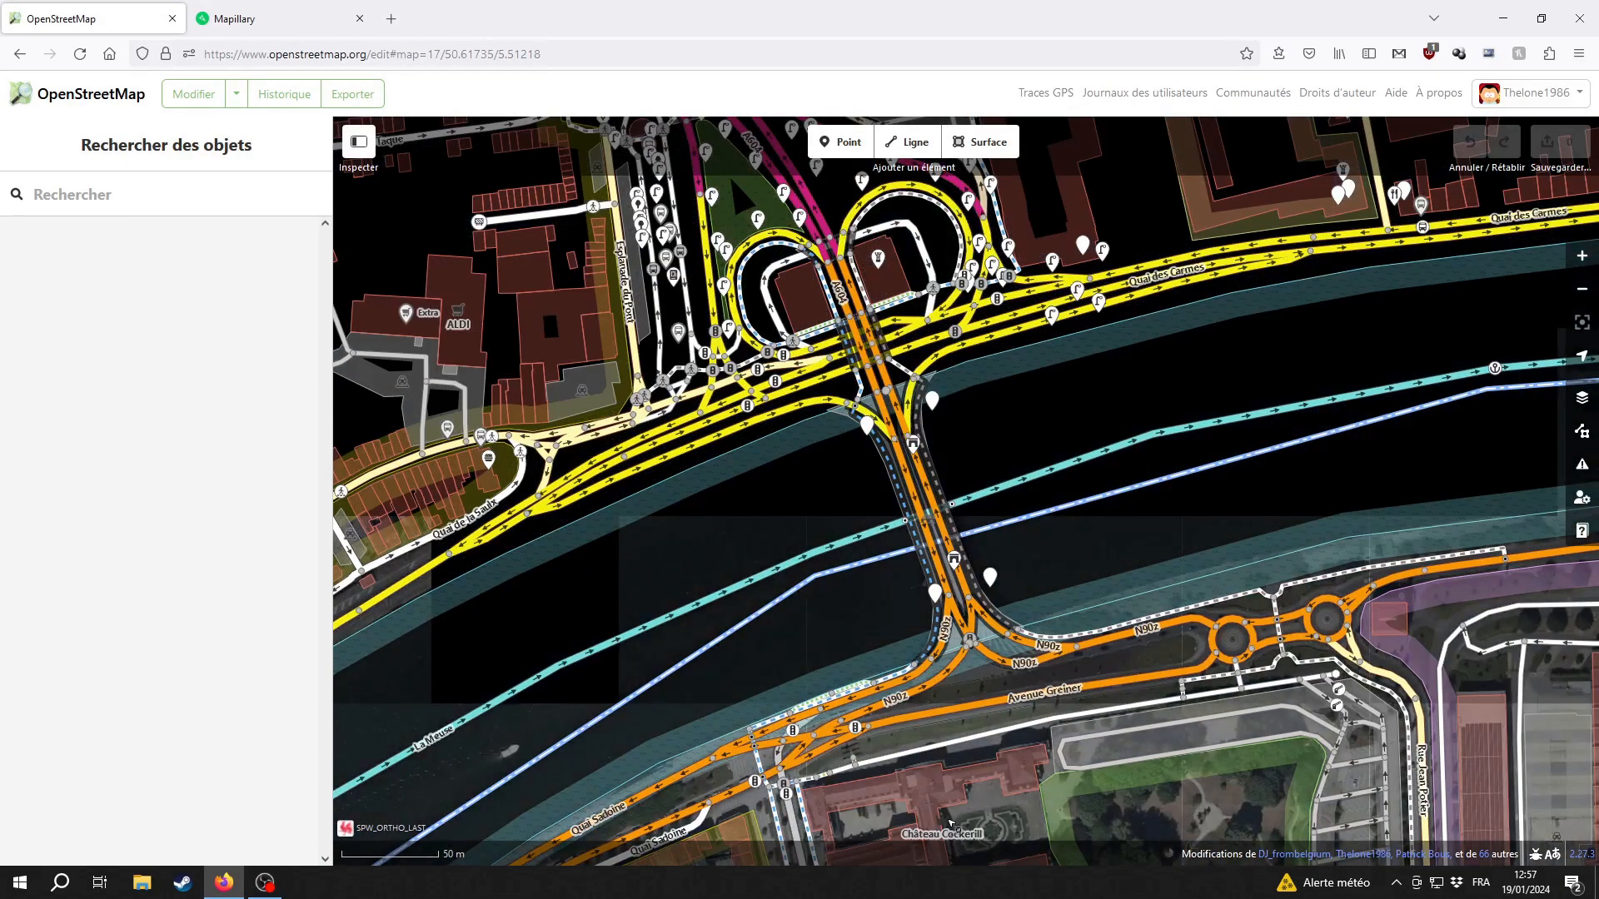
scroll(971, 439, "up", 8)
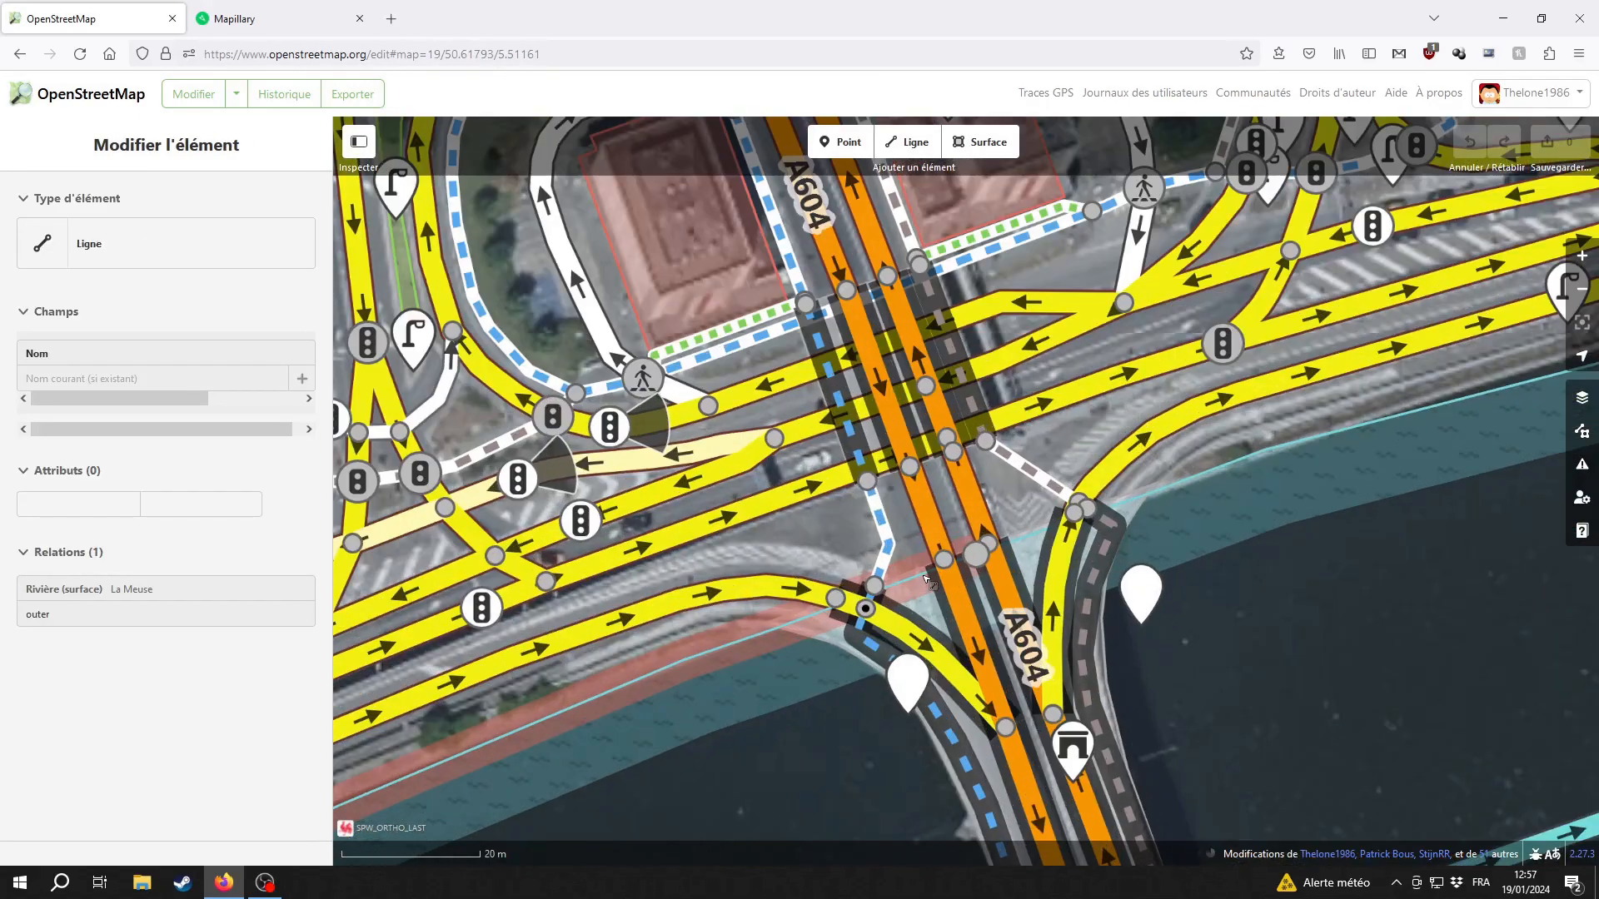
scroll(884, 502, "up", 2)
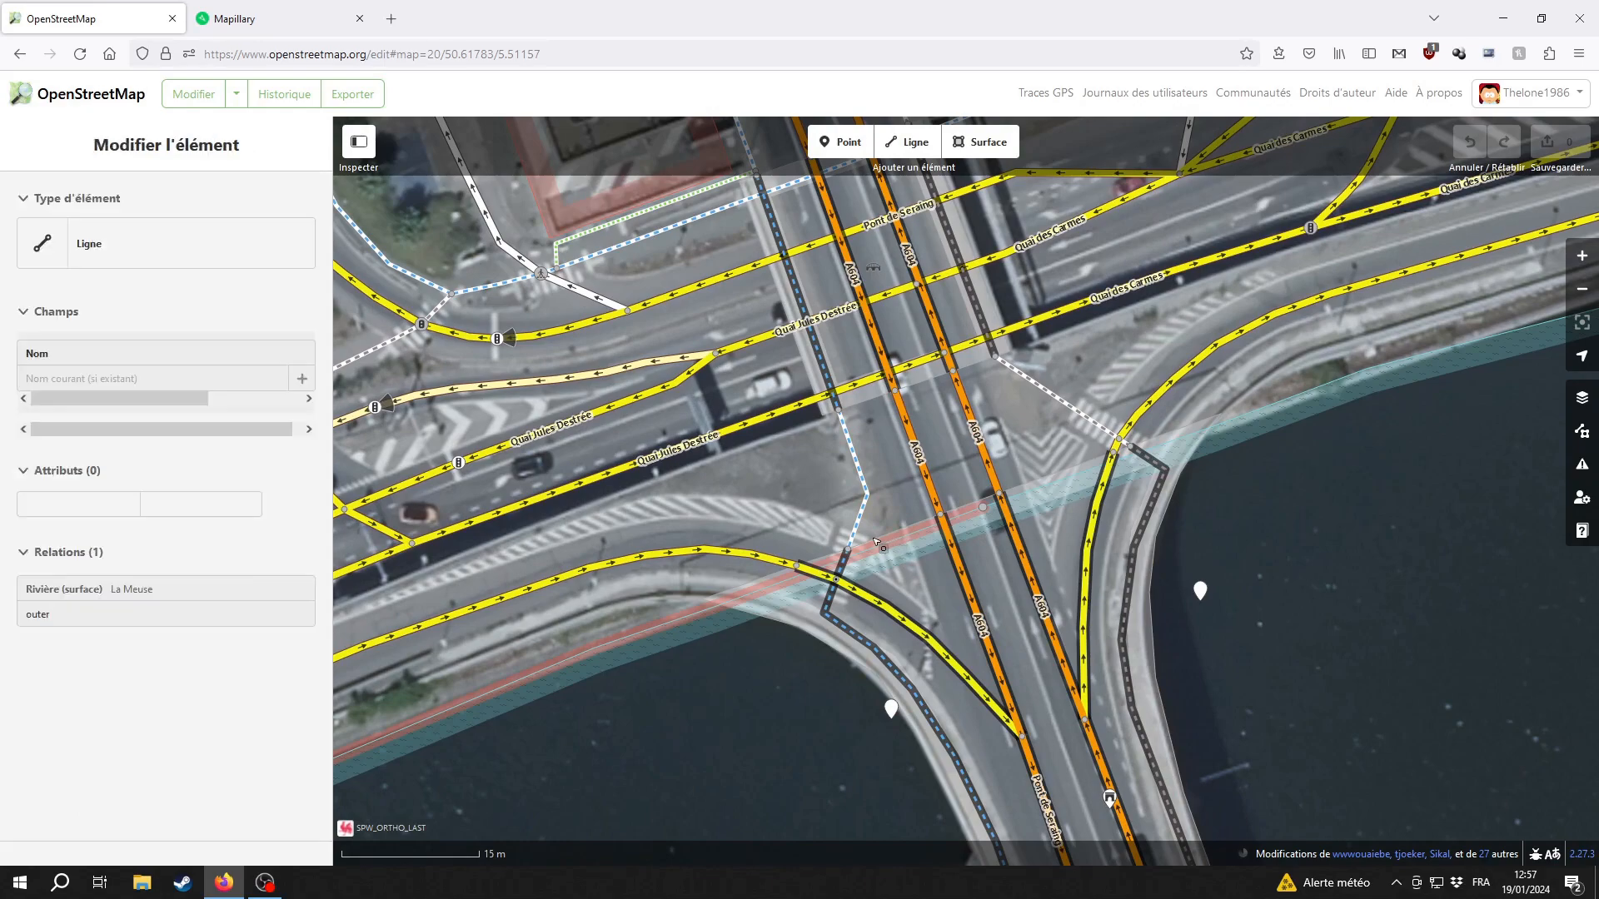
left_click(846, 551)
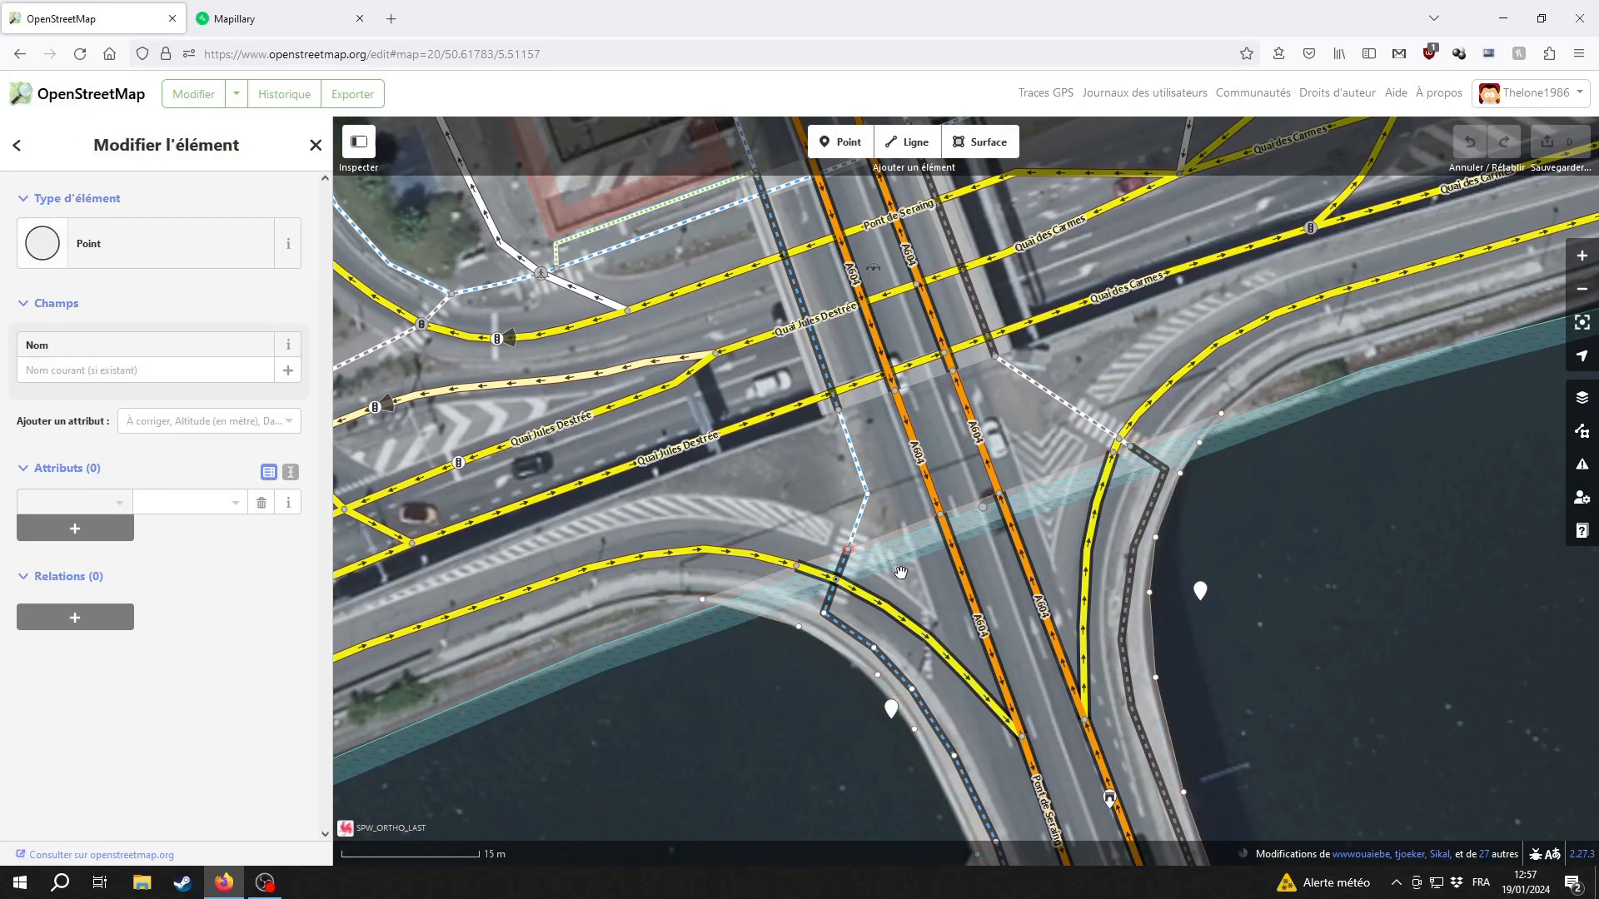
scroll(900, 574, "up", 2)
left_click(824, 568)
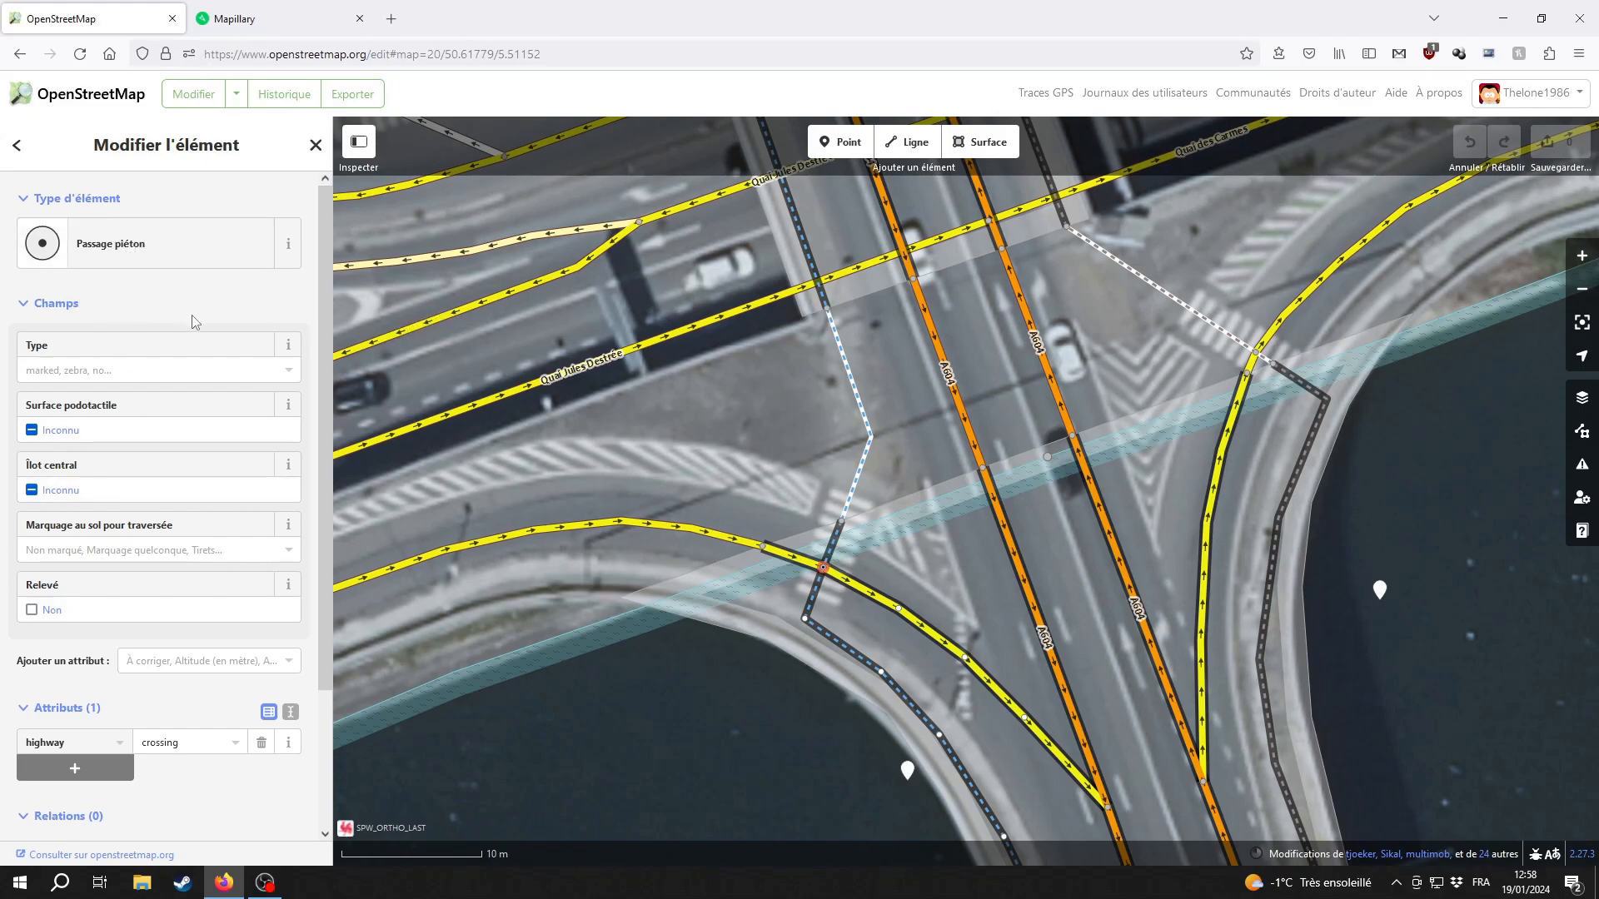
Examine the attributes of the existing pedestrian crossing just south of the Jemeppe gare routière bus lane
left_click_drag(577, 538, 1314, 601)
left_click(770, 548)
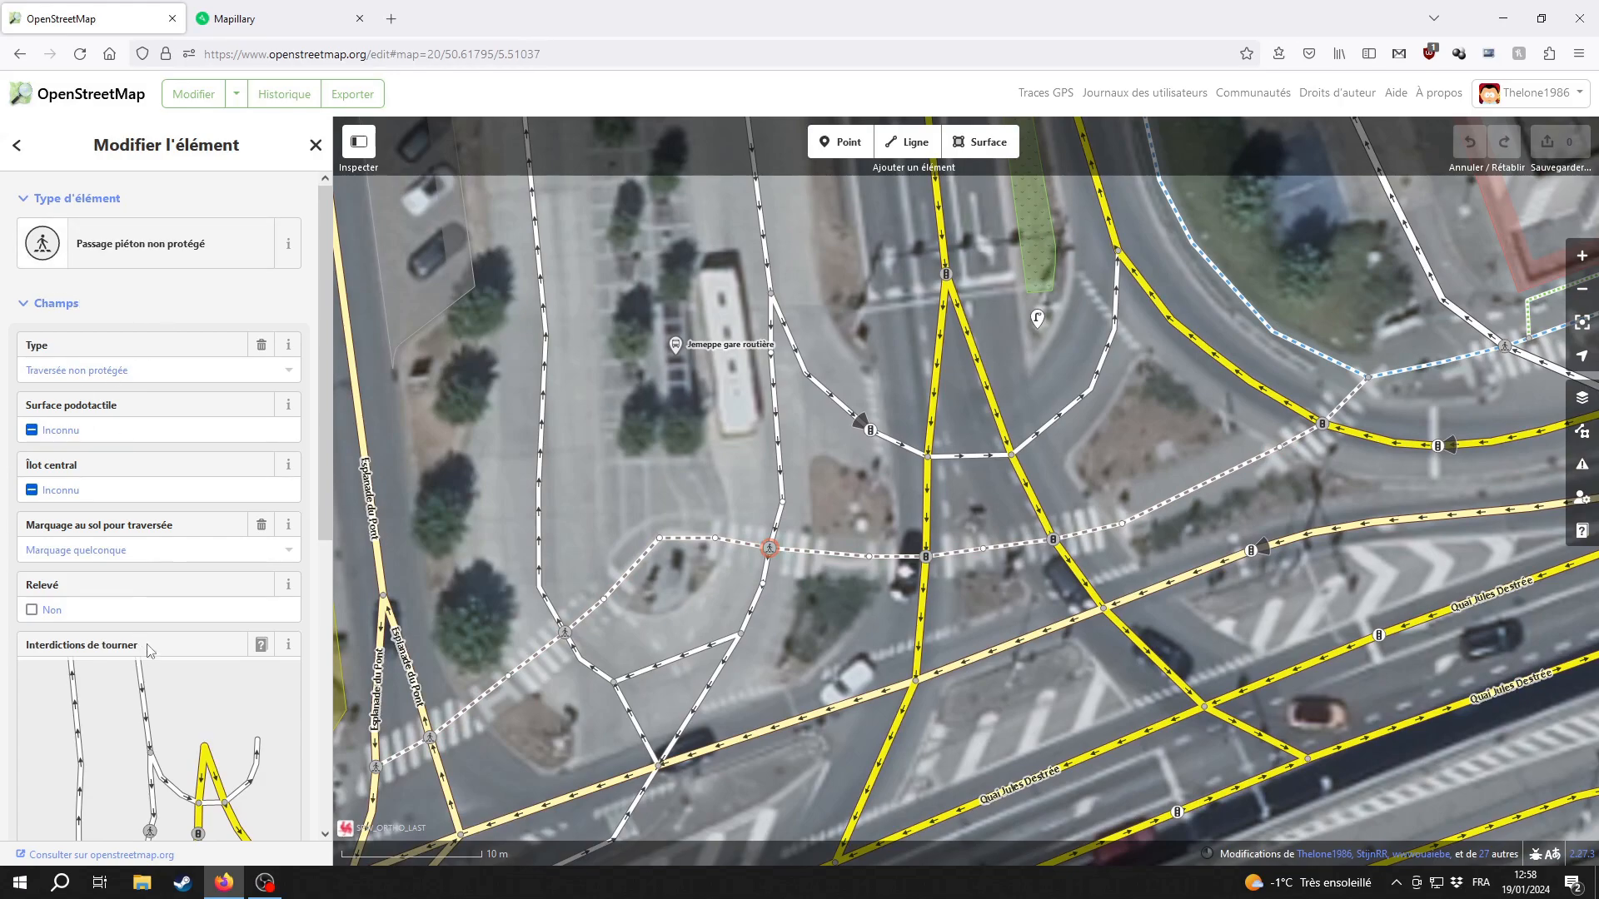
scroll(204, 592, "down", 3)
scroll(204, 593, "down", 3)
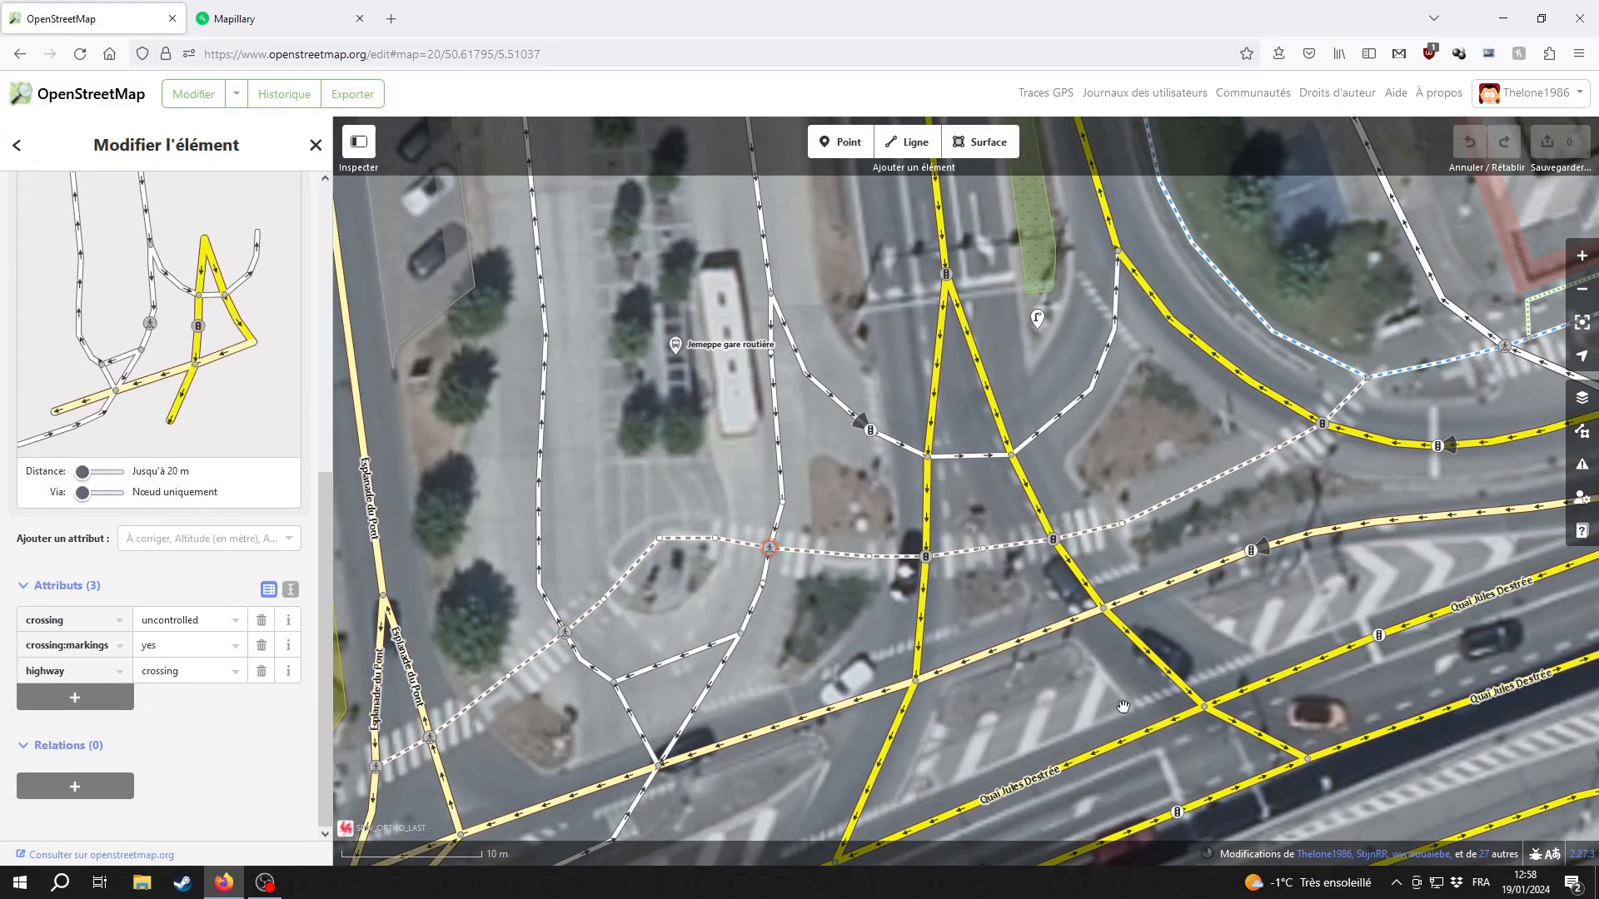
Change the crossing on the slip road at the bridge's northwest end to Passage piéton non protégé
left_click(1380, 681)
left_click_drag(1381, 680, 951, 535)
left_click(875, 537)
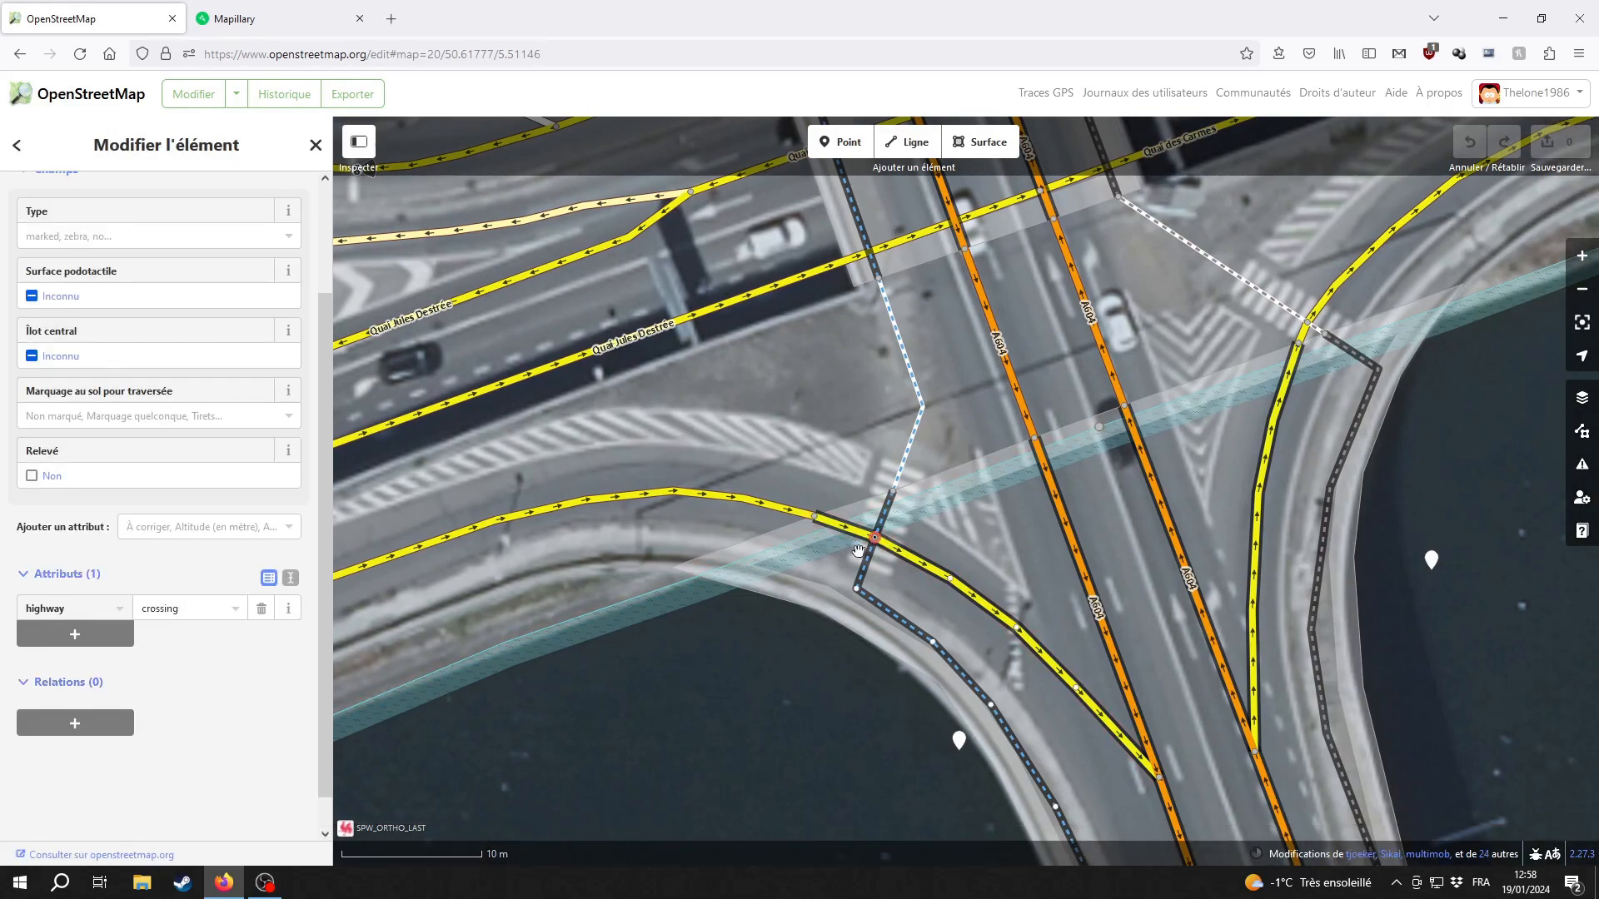
scroll(142, 533, "up", 2)
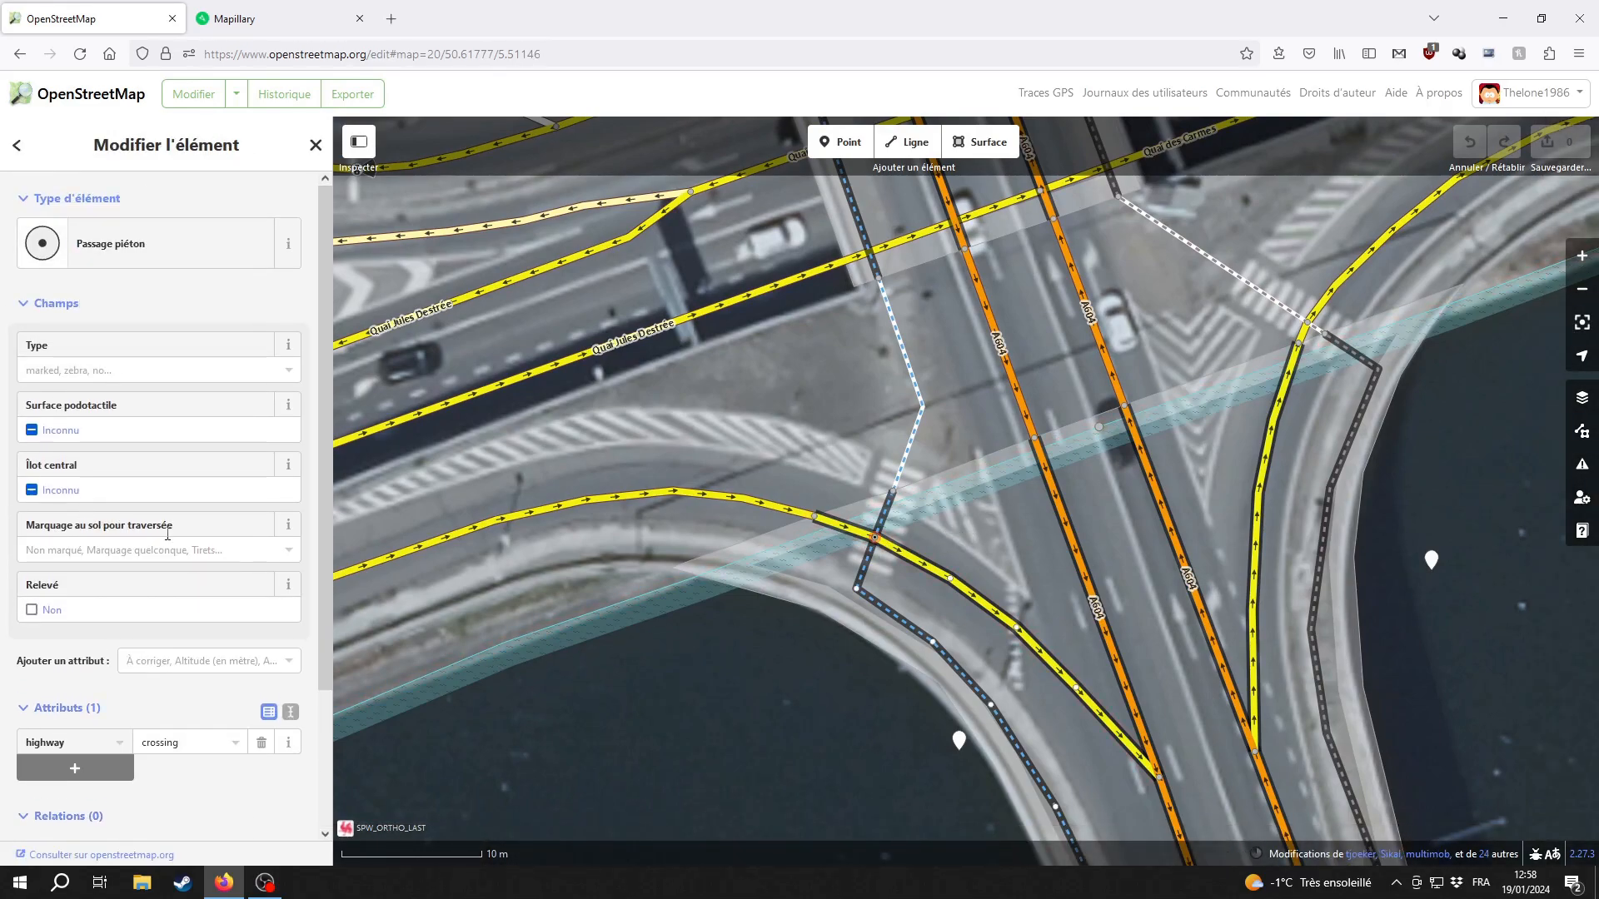
left_click(117, 254)
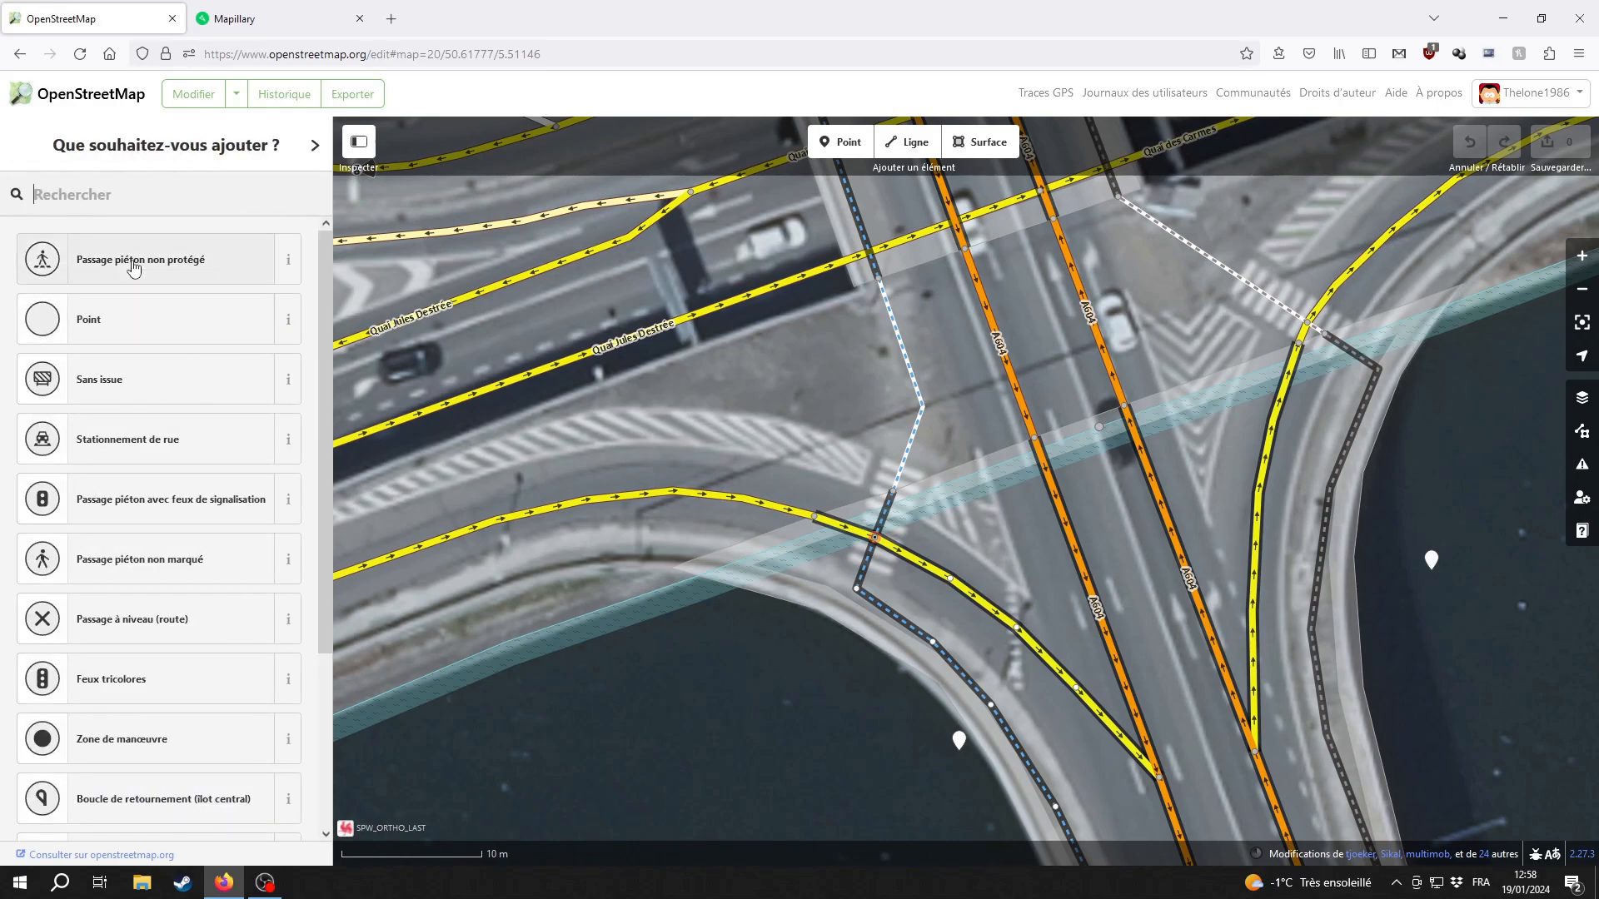
left_click(129, 261)
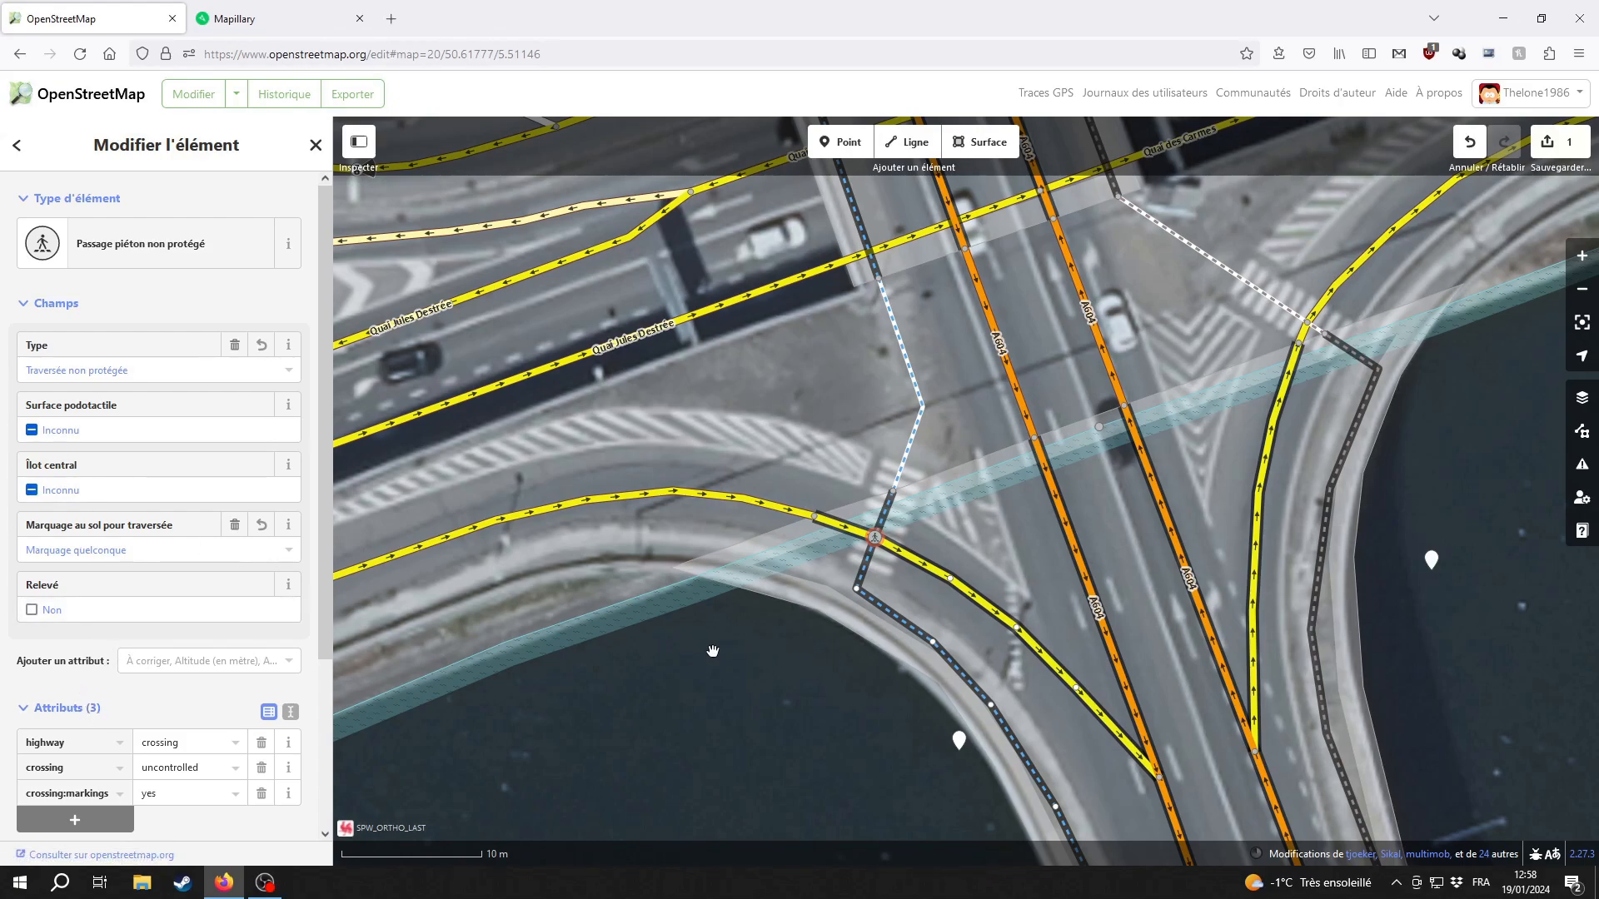
Examine the values offered for the crossing's Aménagement de trottoir, Abaissement (bateau) attribute
left_click(200, 661)
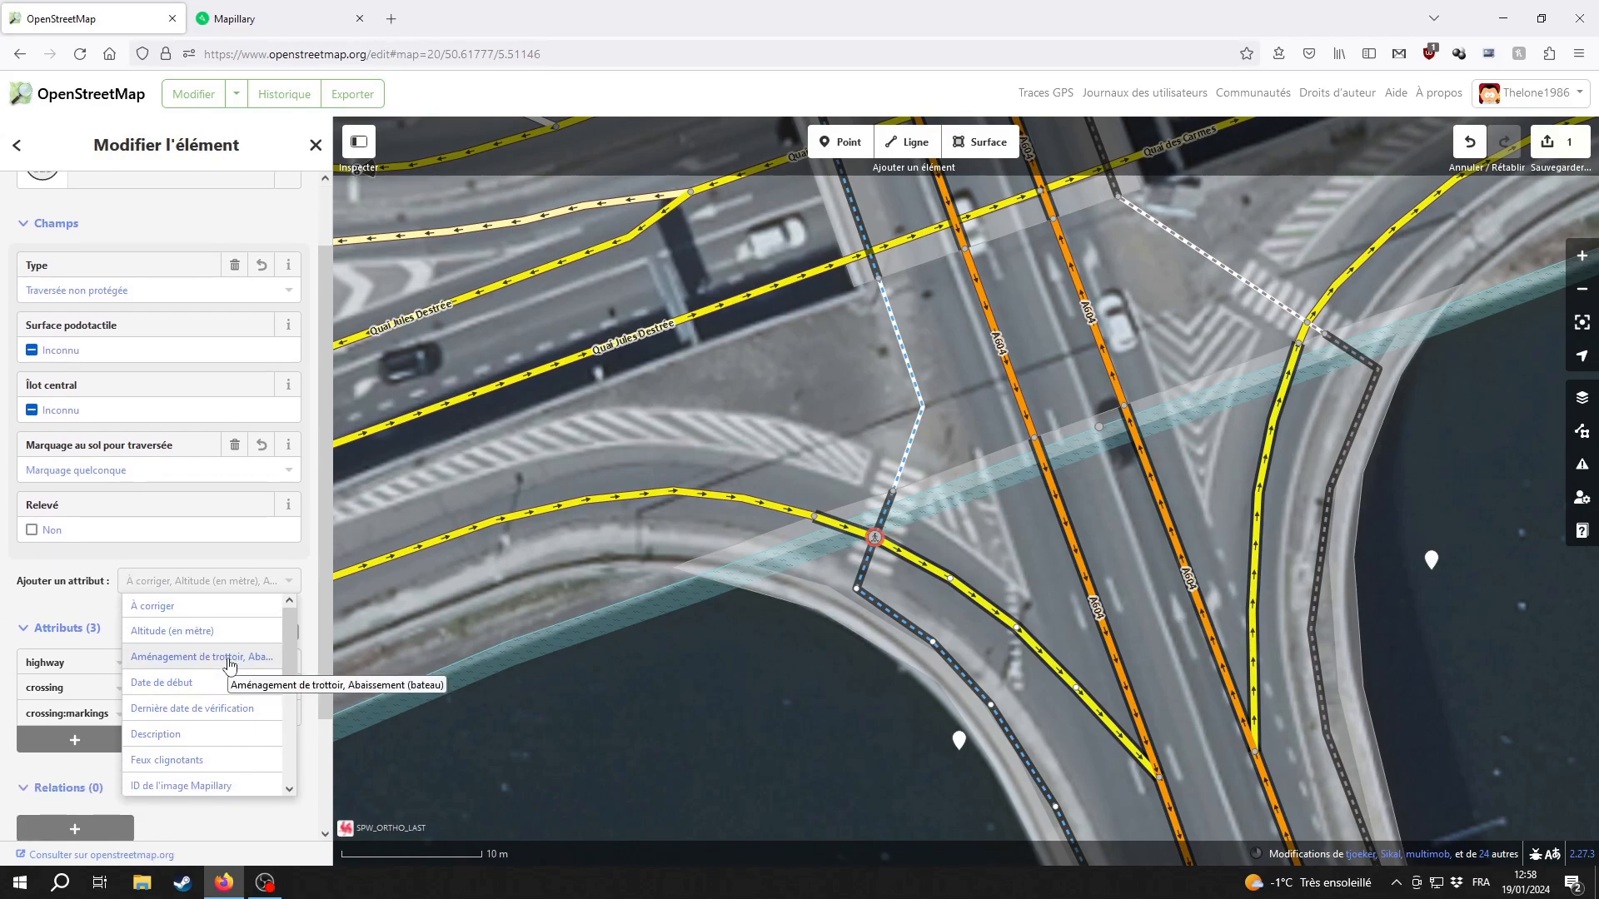
left_click(230, 664)
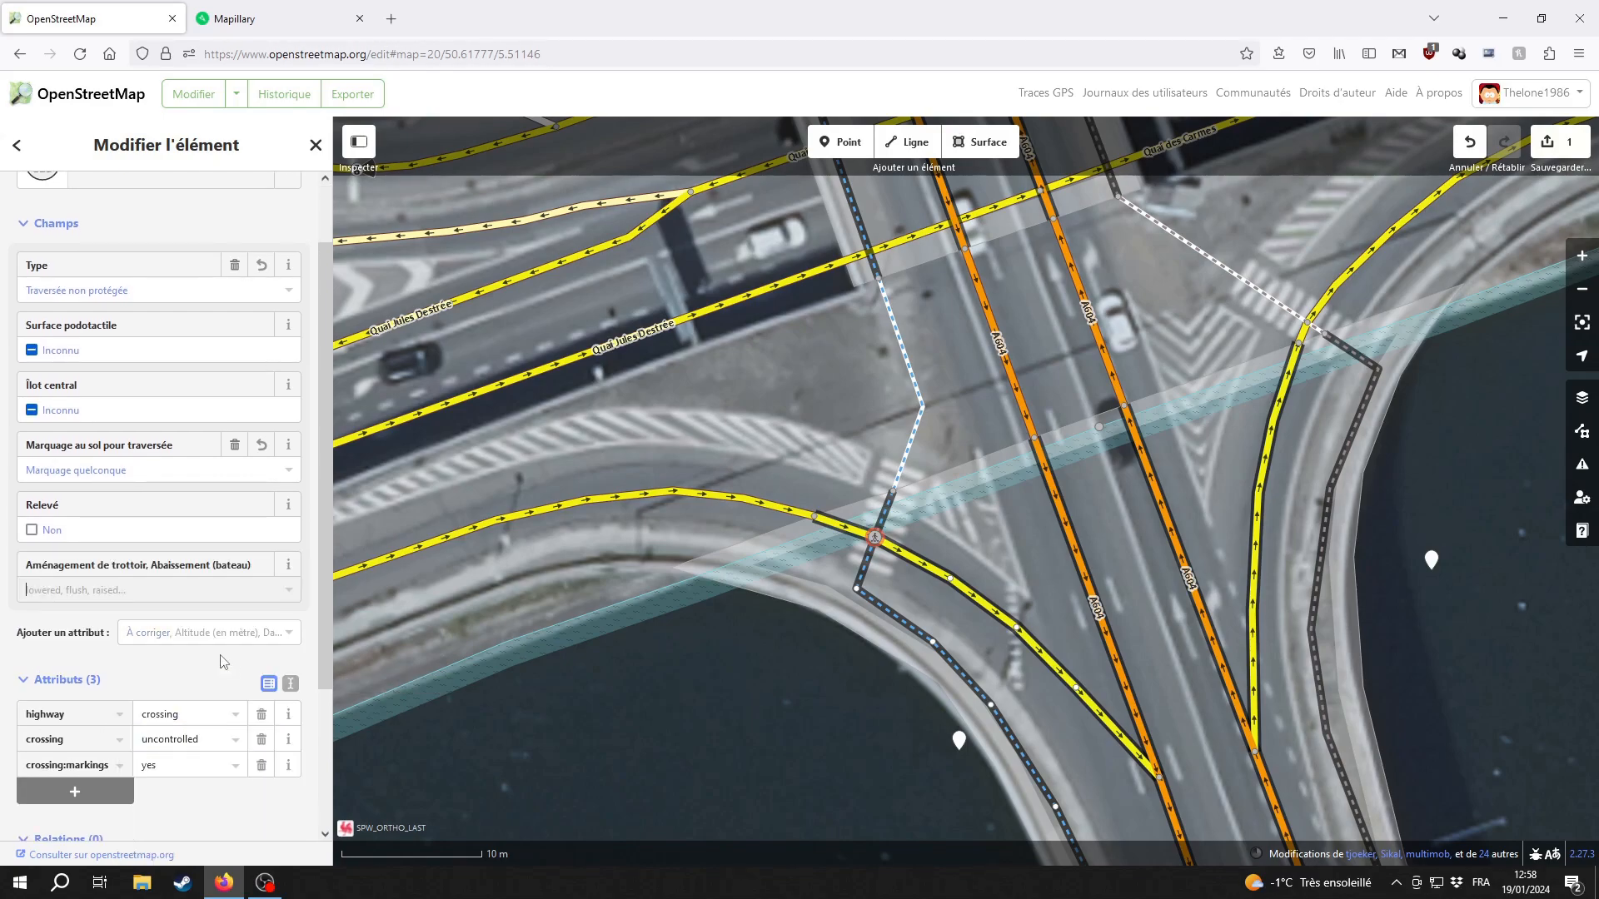
left_click(131, 587)
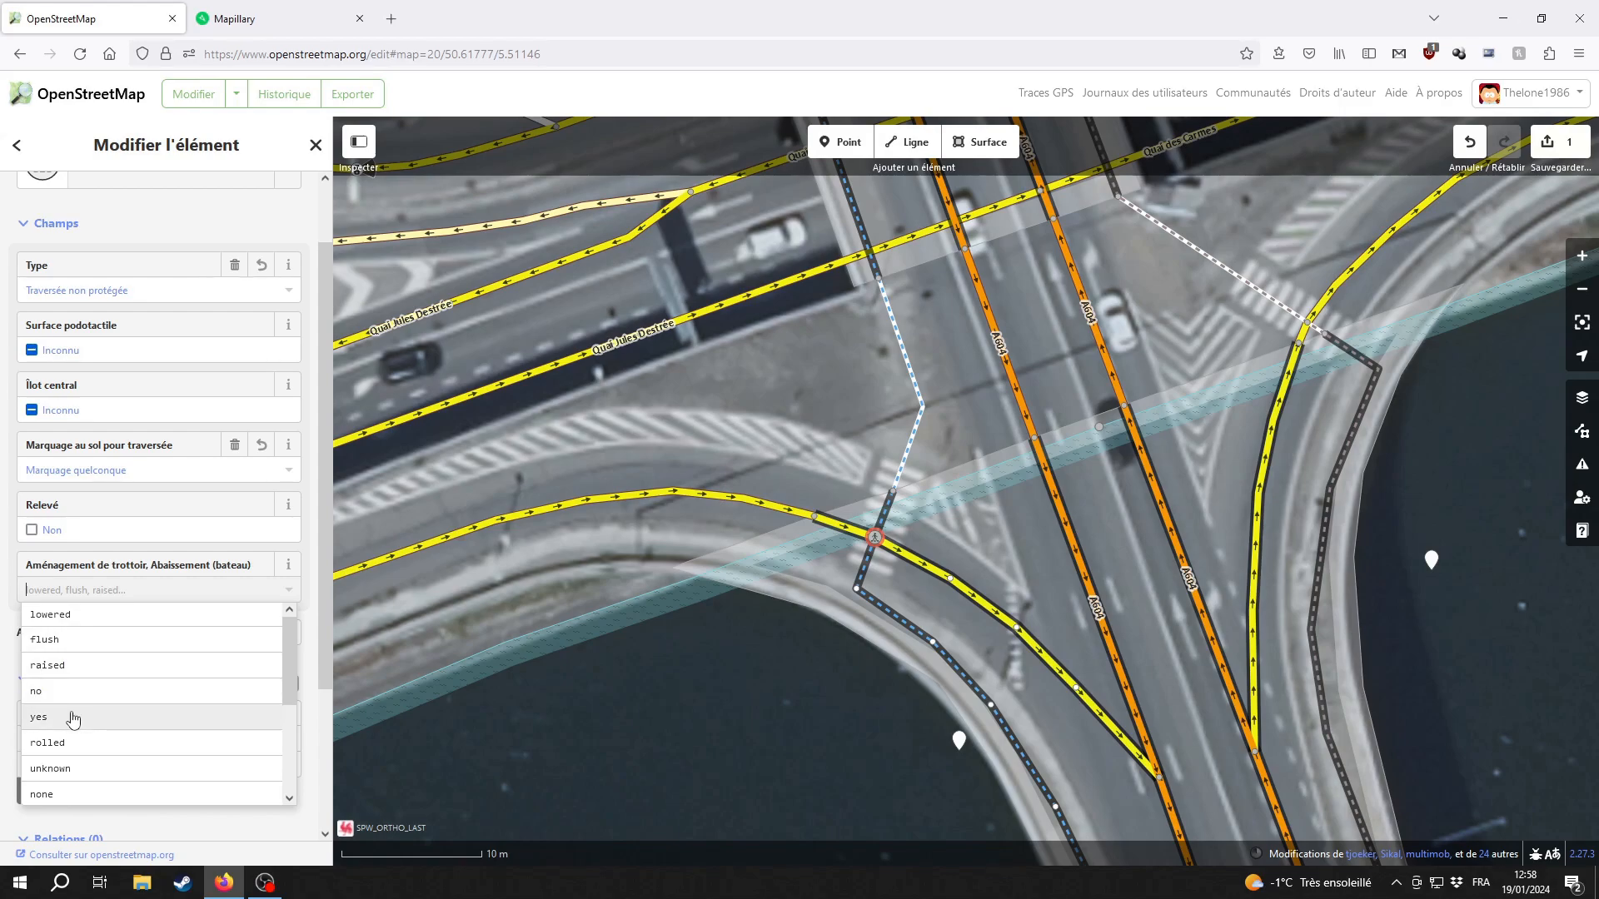
scroll(87, 764, "down", 2)
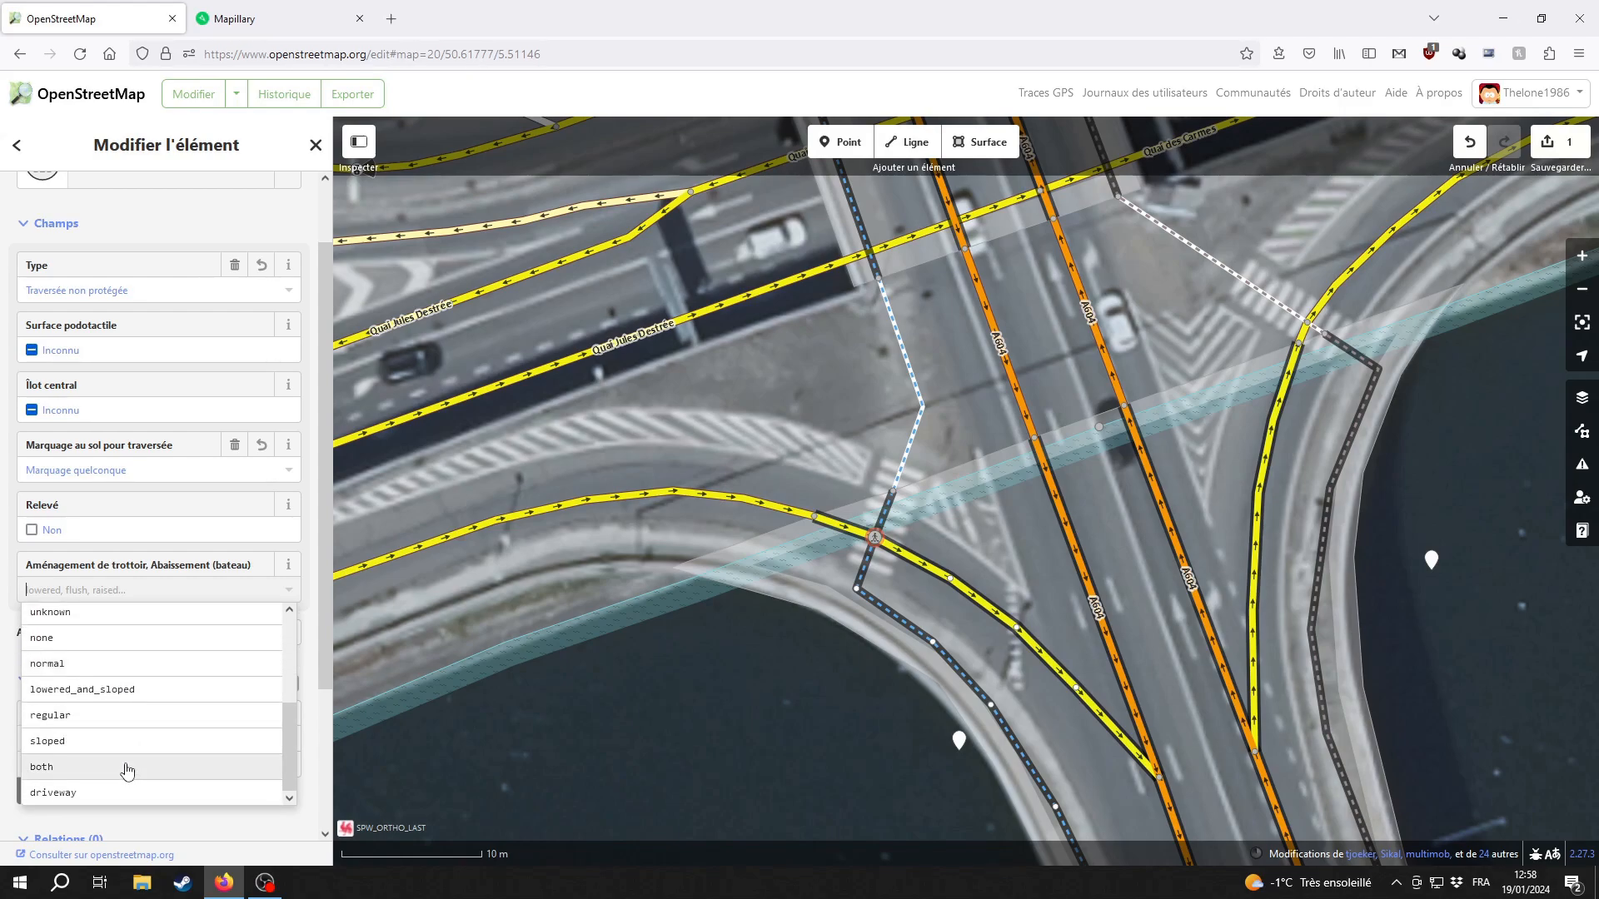
scroll(96, 782, "up", 2)
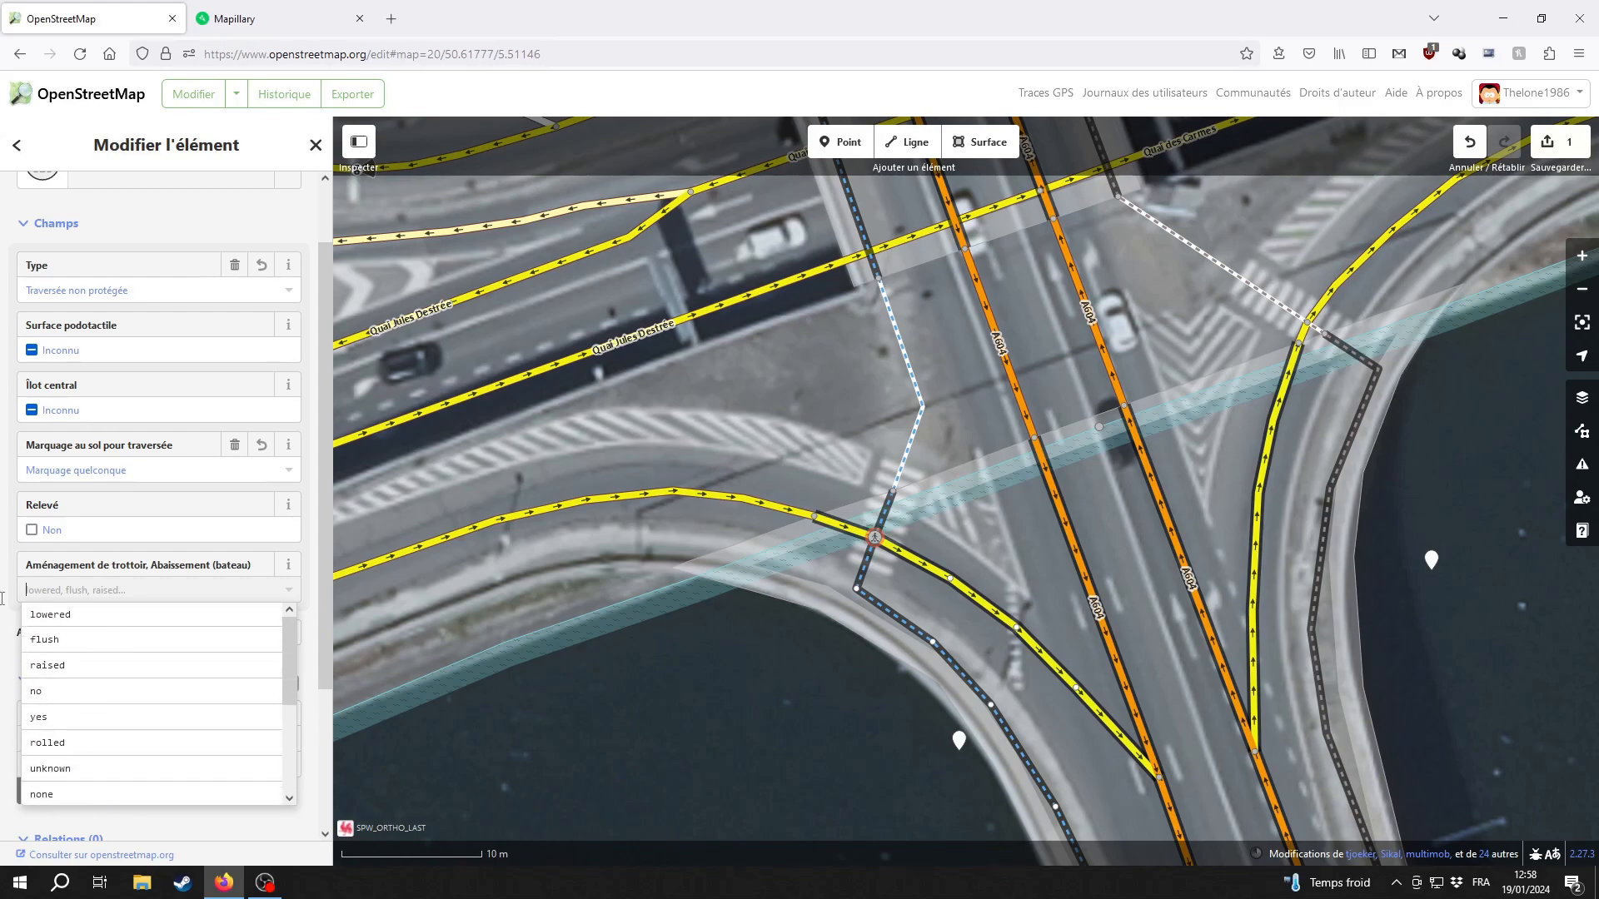
left_click(4, 639)
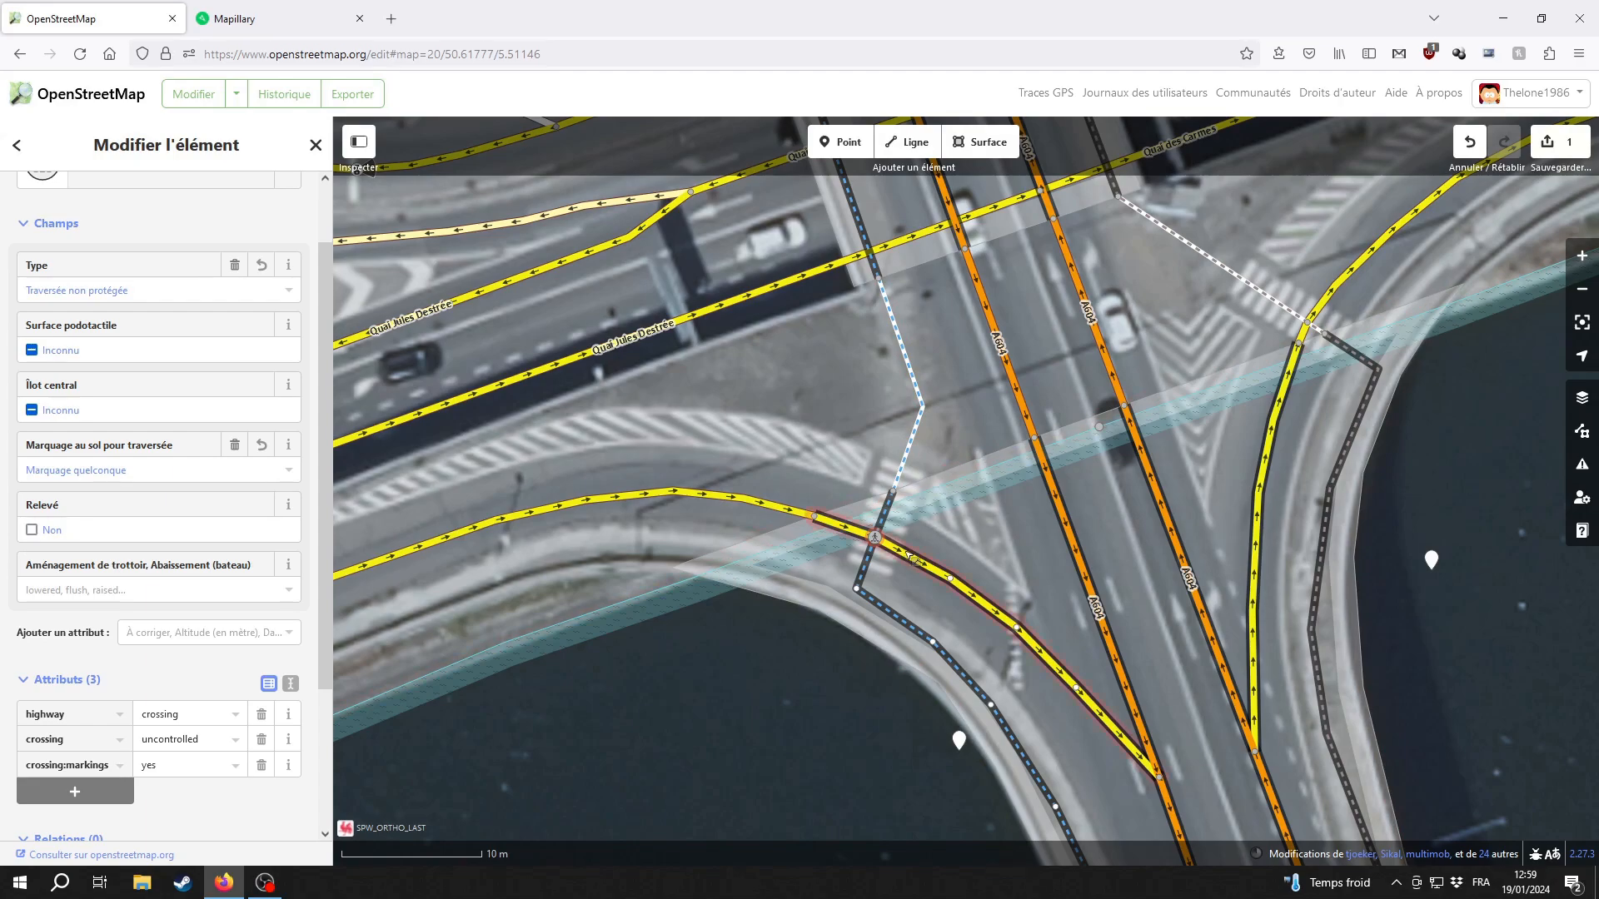
Set Surface podotactile and Îlot central to Non for the crossing at the bridge's northwest end
left_click(910, 450)
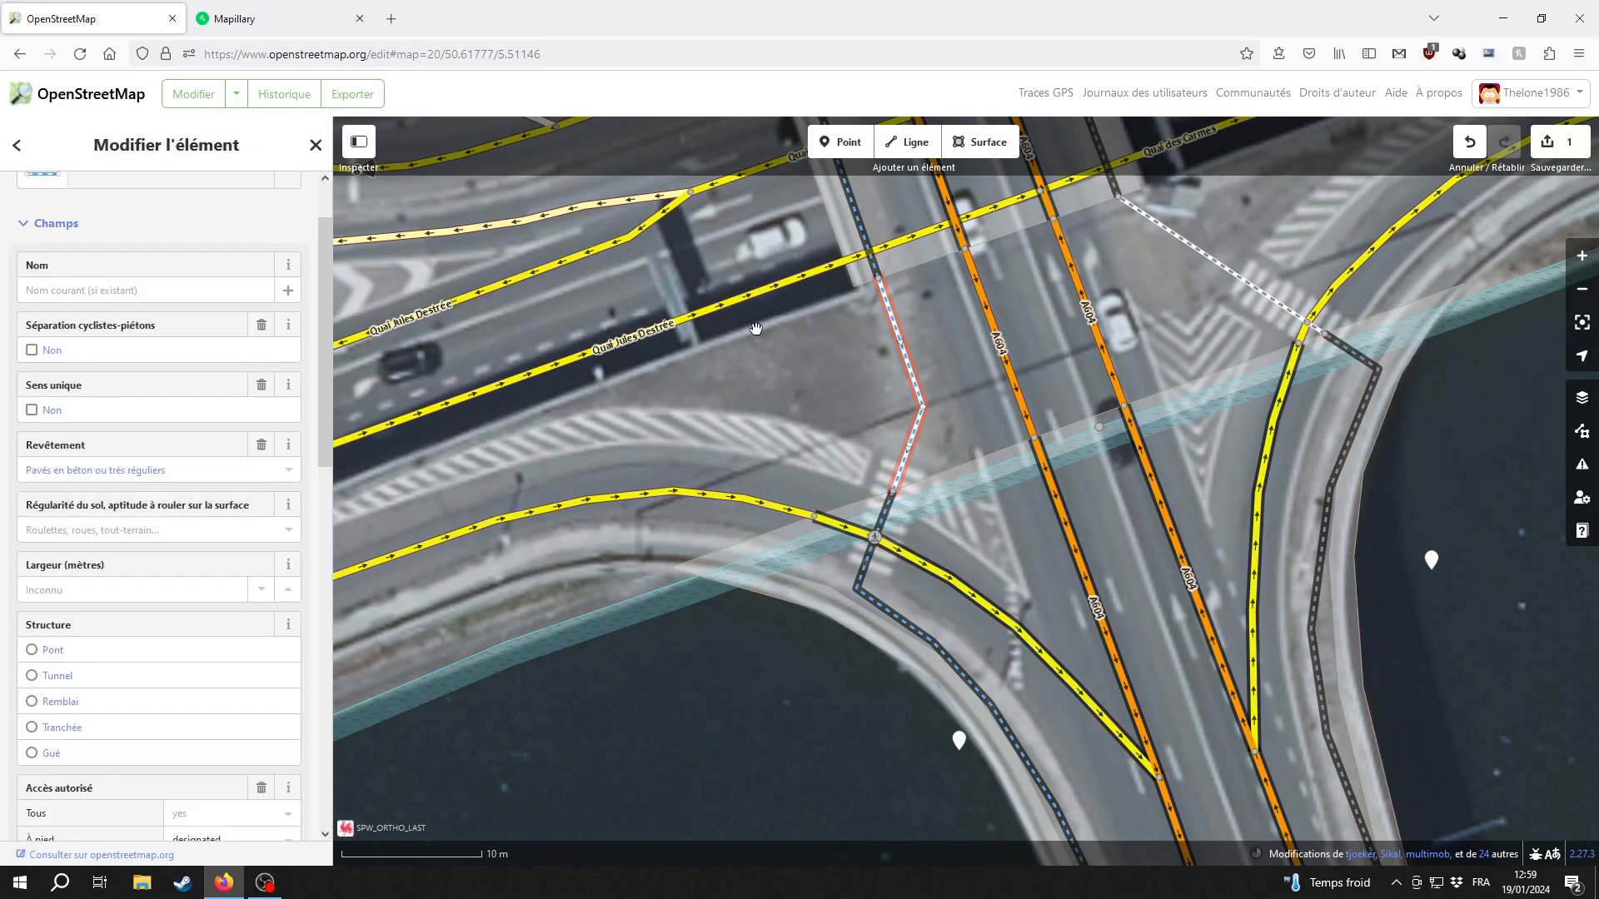
left_click(876, 538)
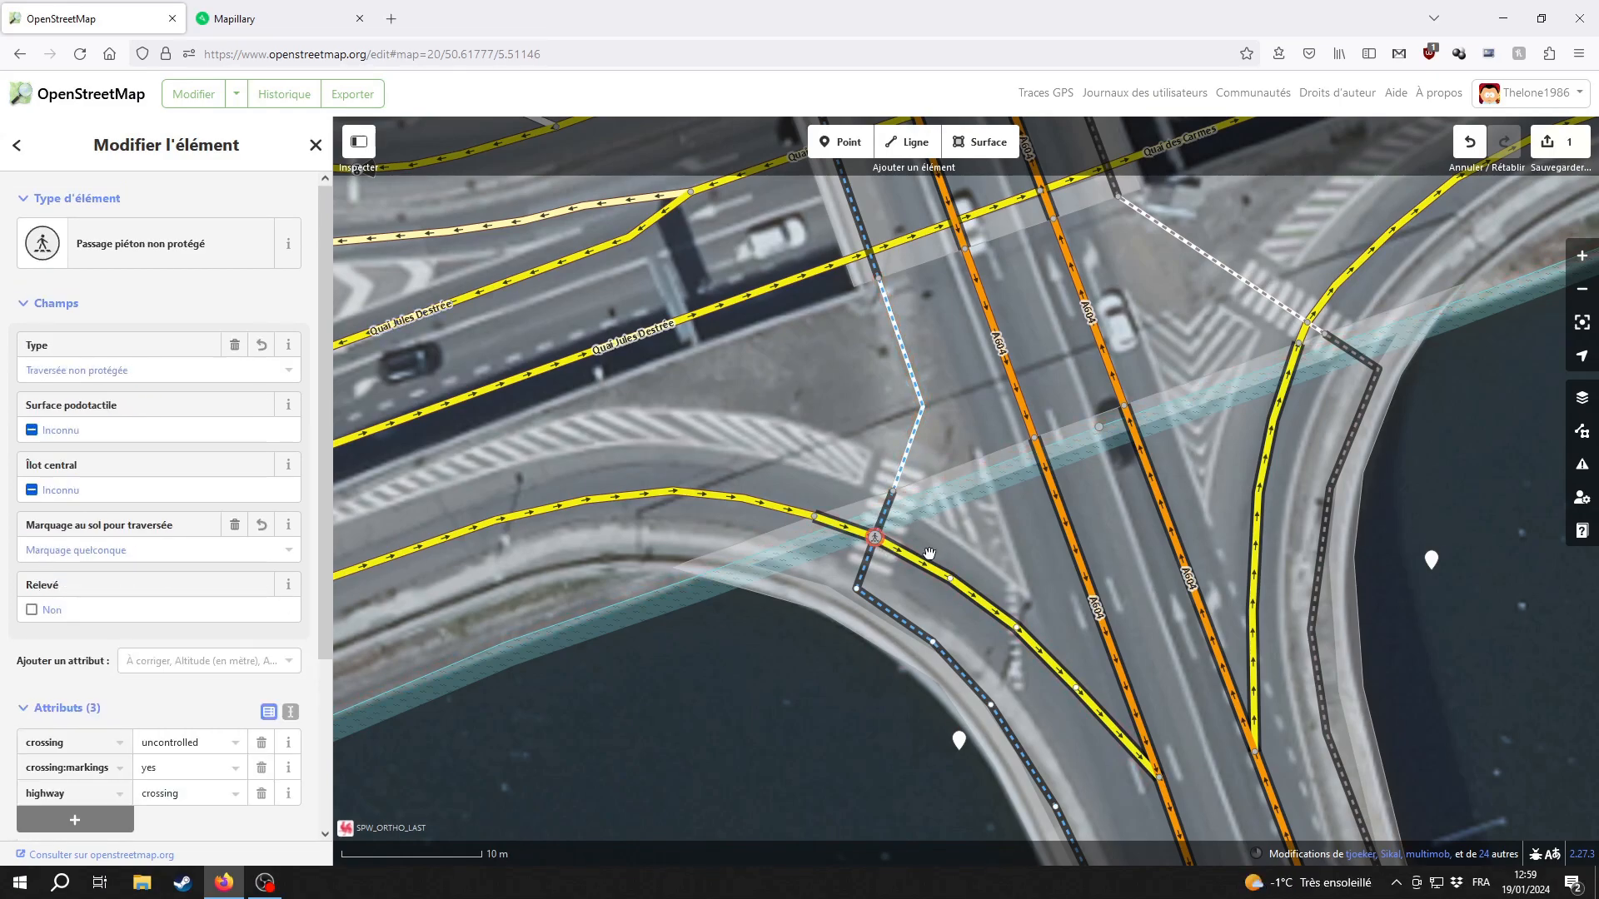
left_click_drag(892, 586, 849, 576)
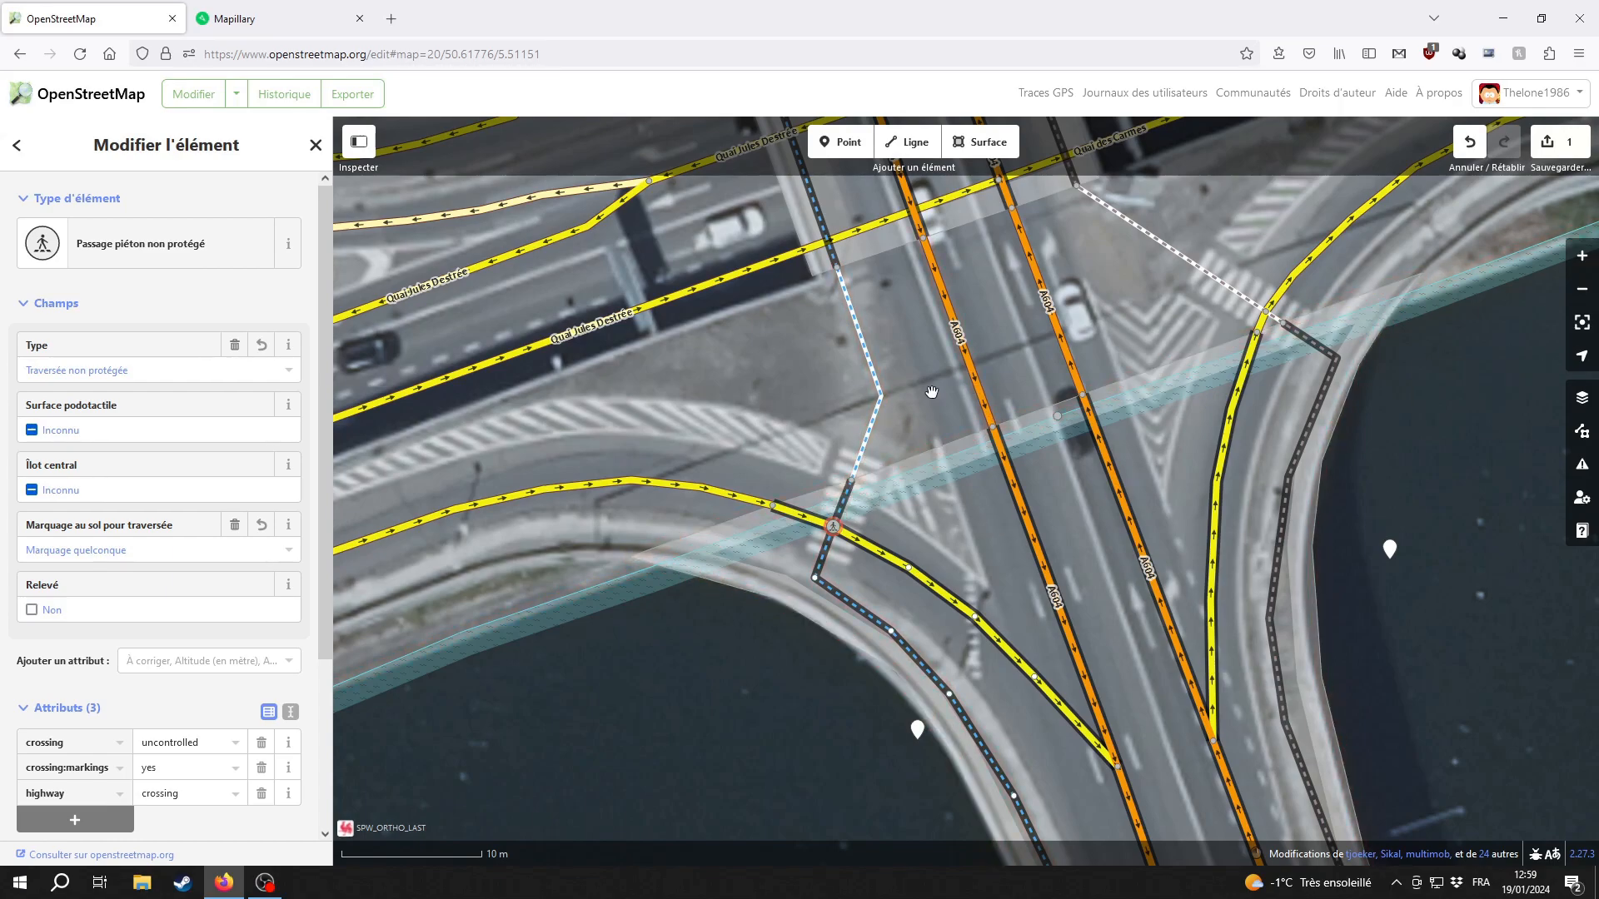
left_click(92, 432)
left_click(92, 431)
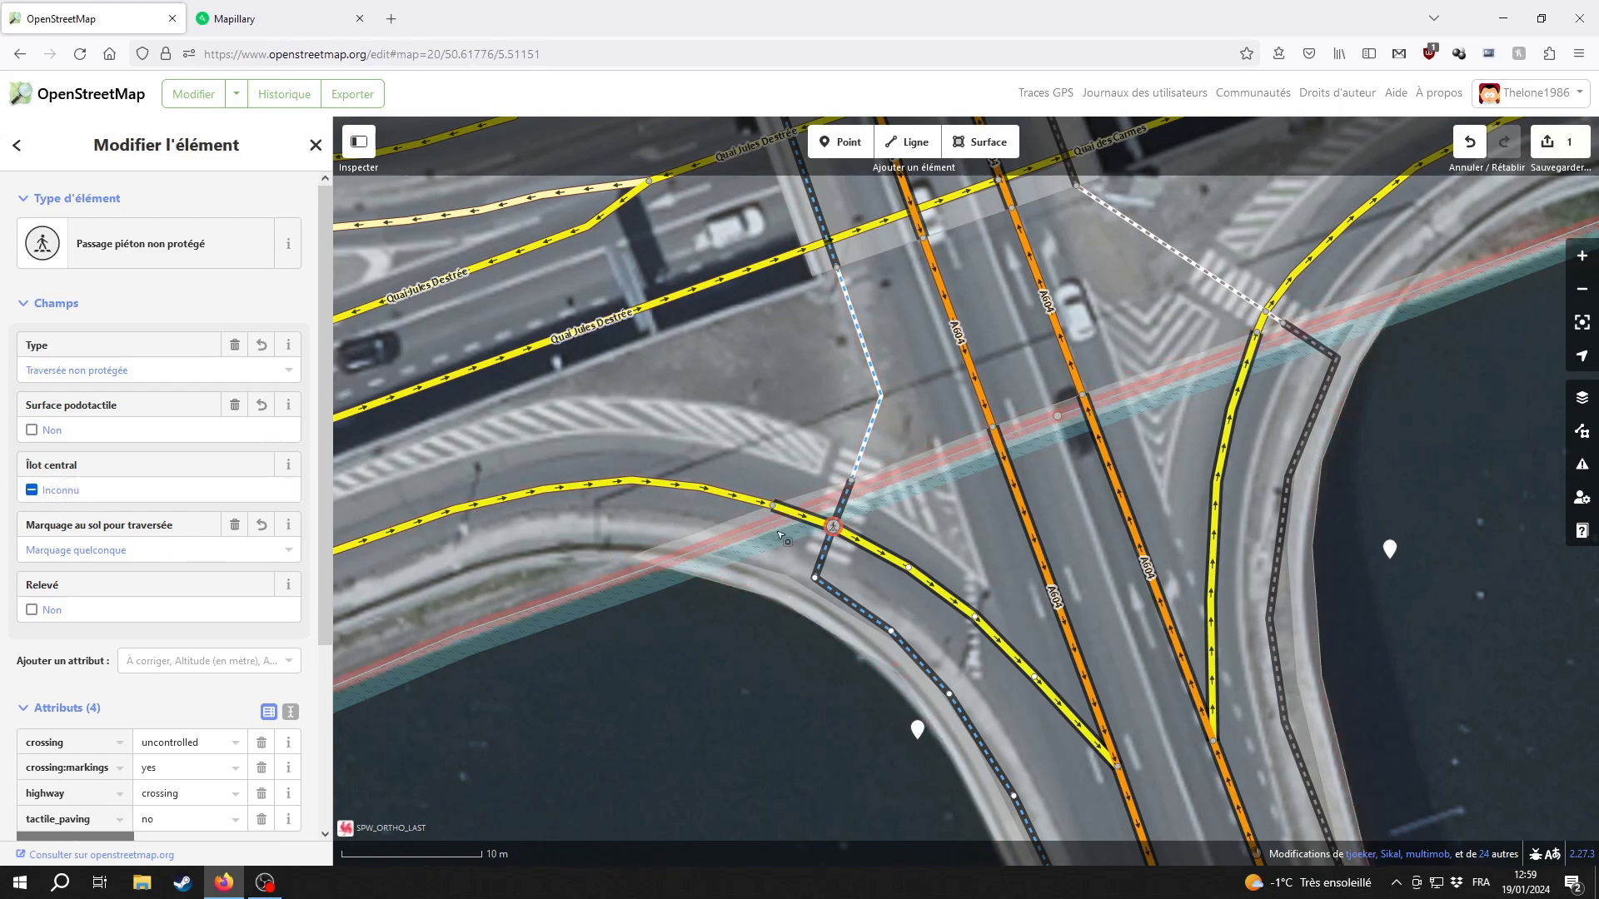
left_click(72, 491)
left_click(72, 490)
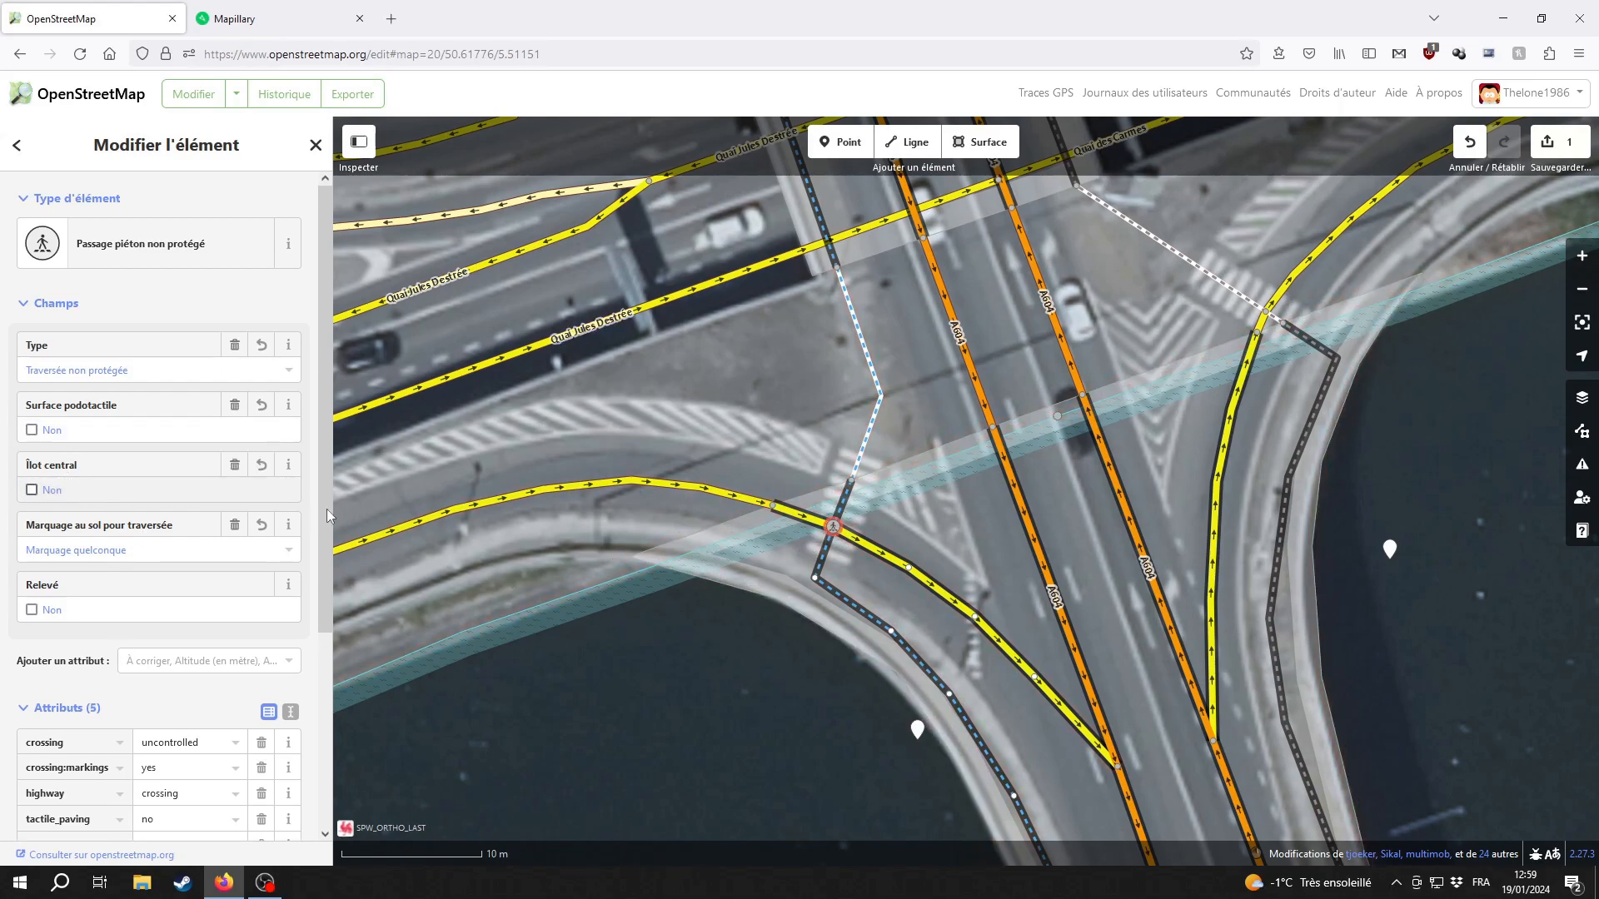
Change the point where the footpath crosses the northeast slip road to Passage piéton non protégé
left_click_drag(1330, 331, 990, 523)
left_click(922, 505)
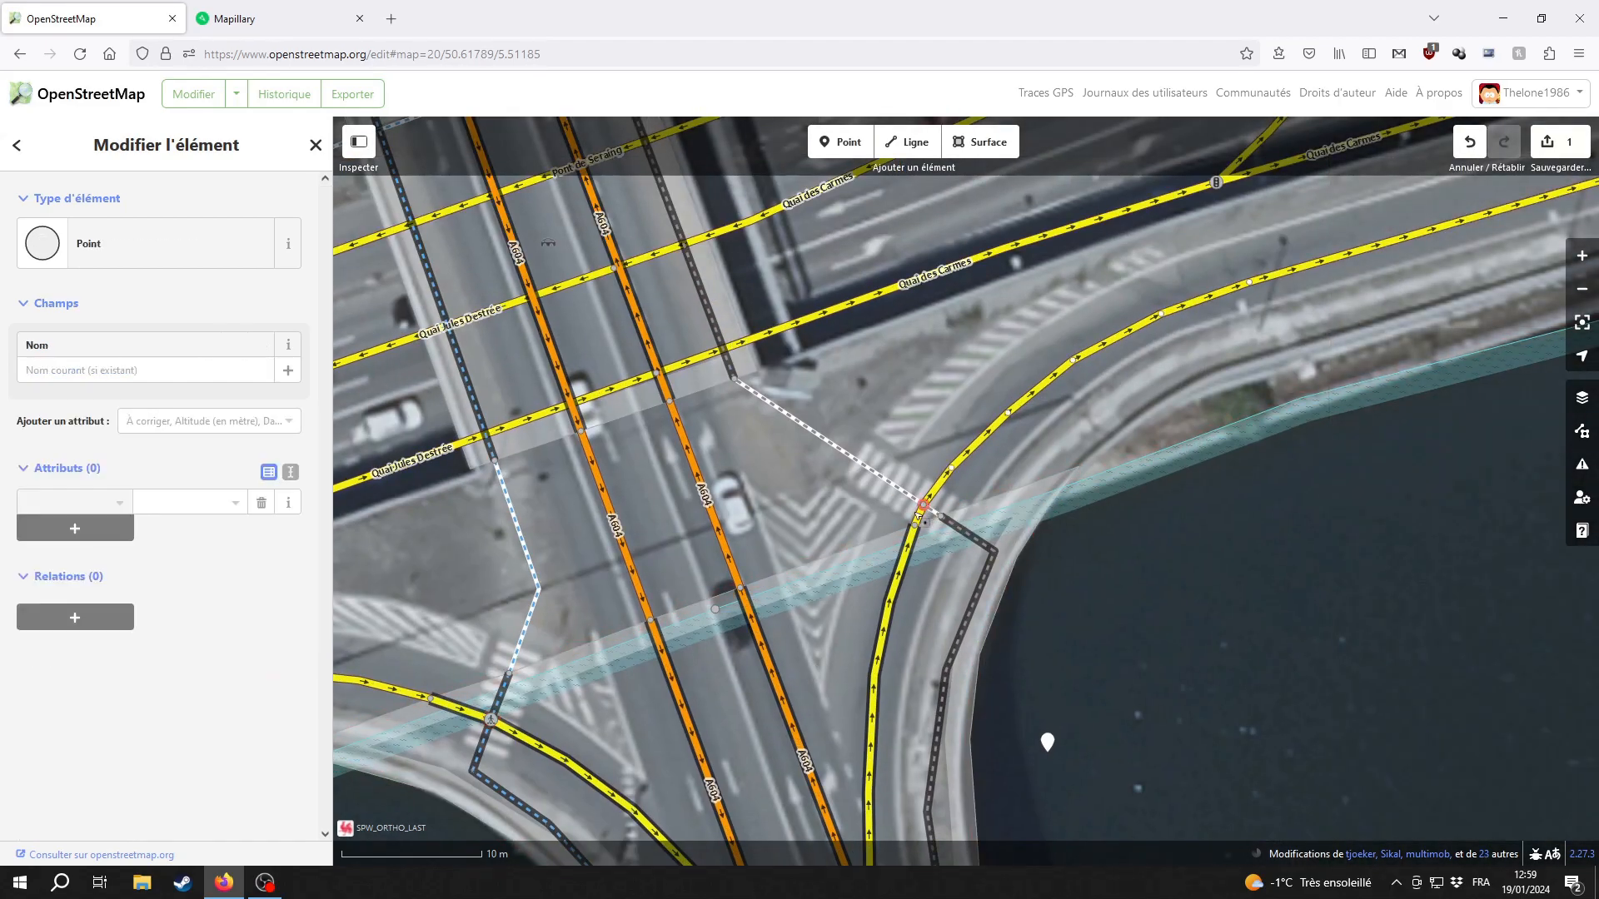
left_click(124, 250)
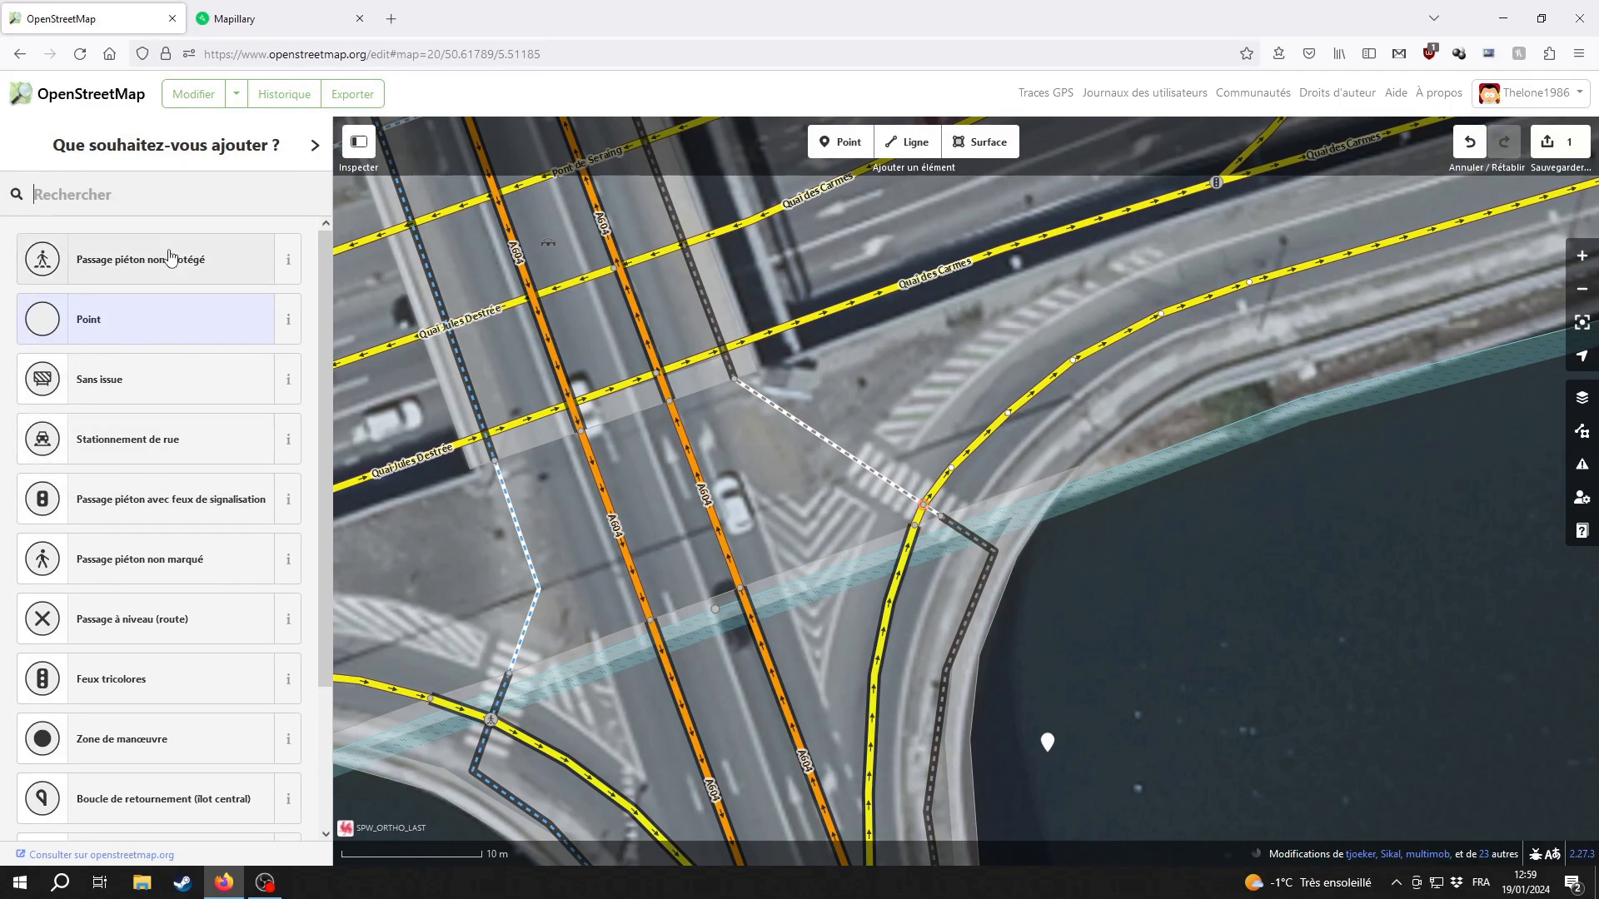
left_click(165, 259)
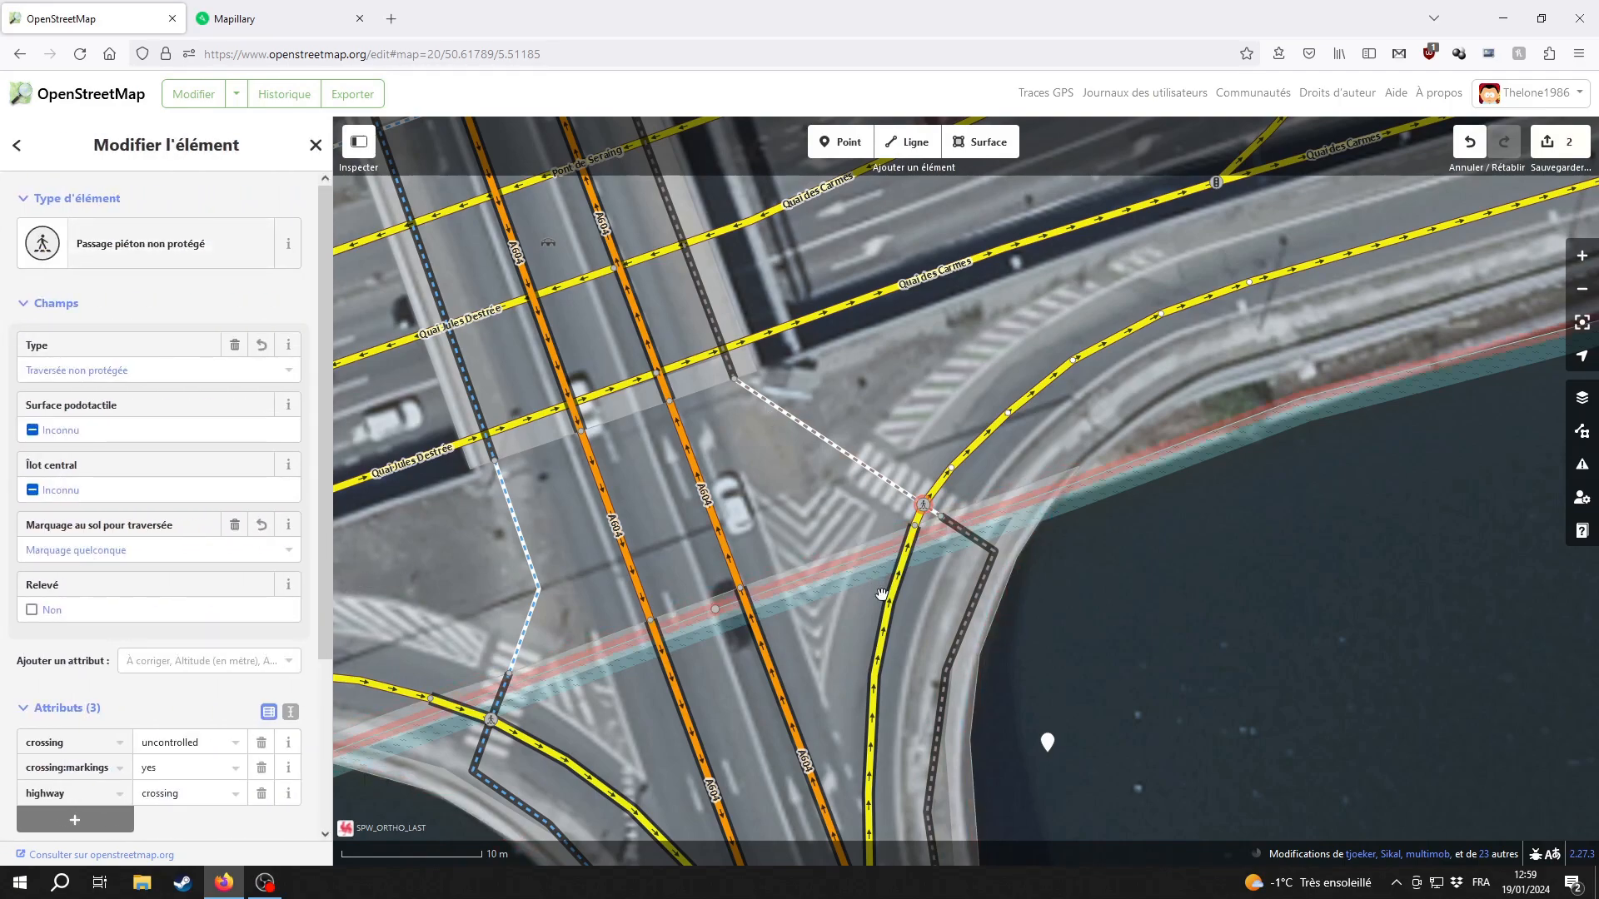
Set Surface podotactile and Îlot central to Non for the crossing on the northeast slip road
left_click(103, 440)
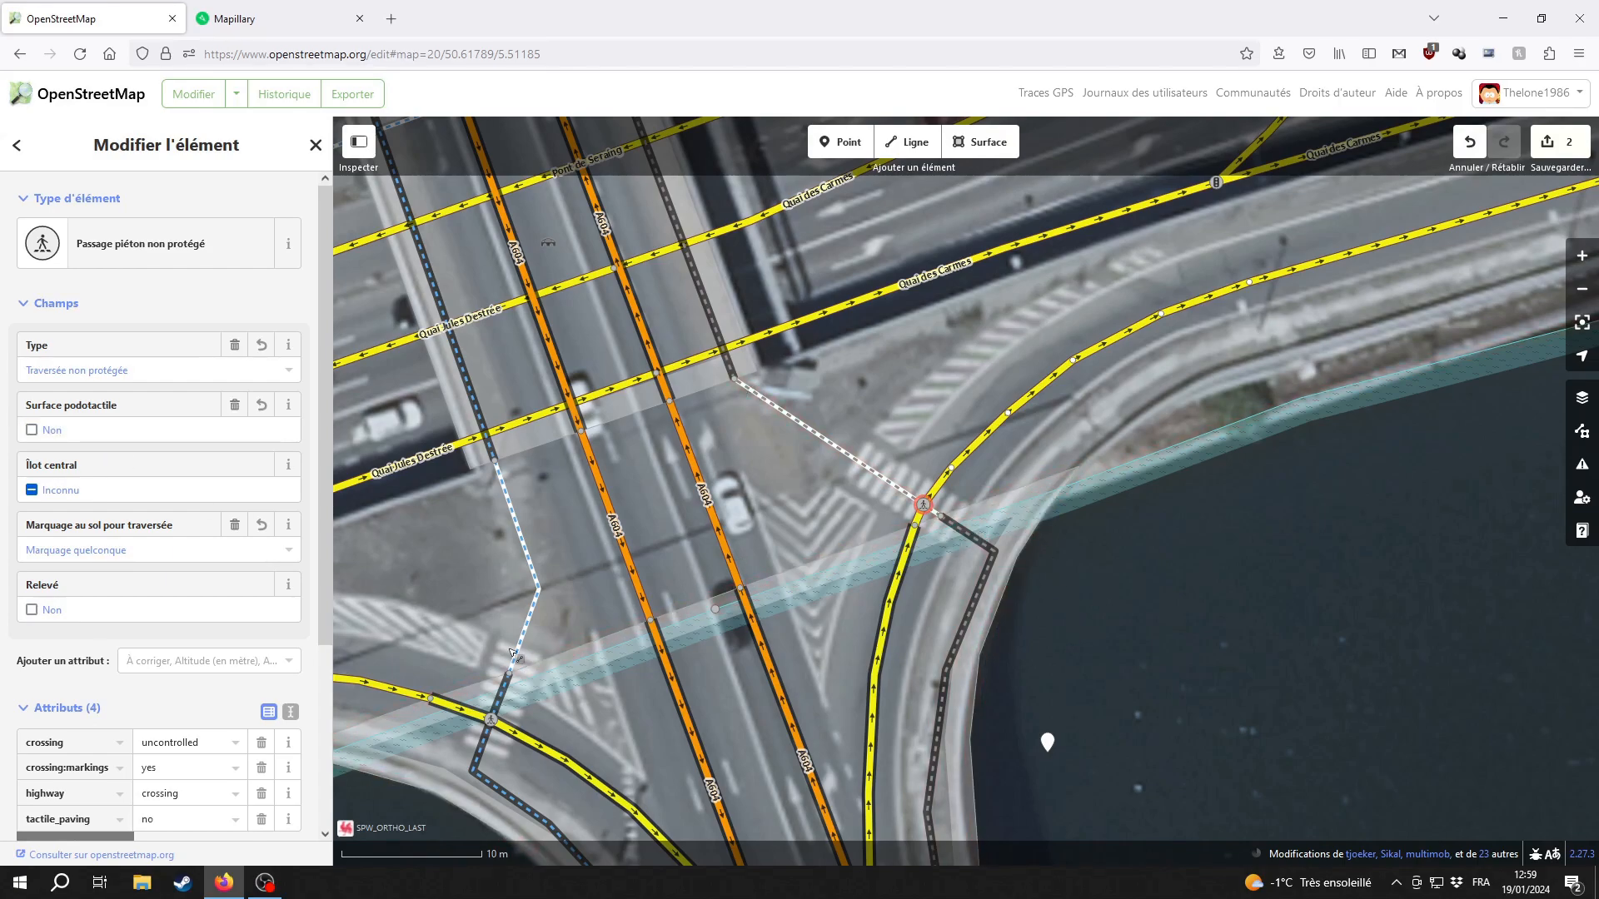
left_click(33, 490)
left_click(34, 490)
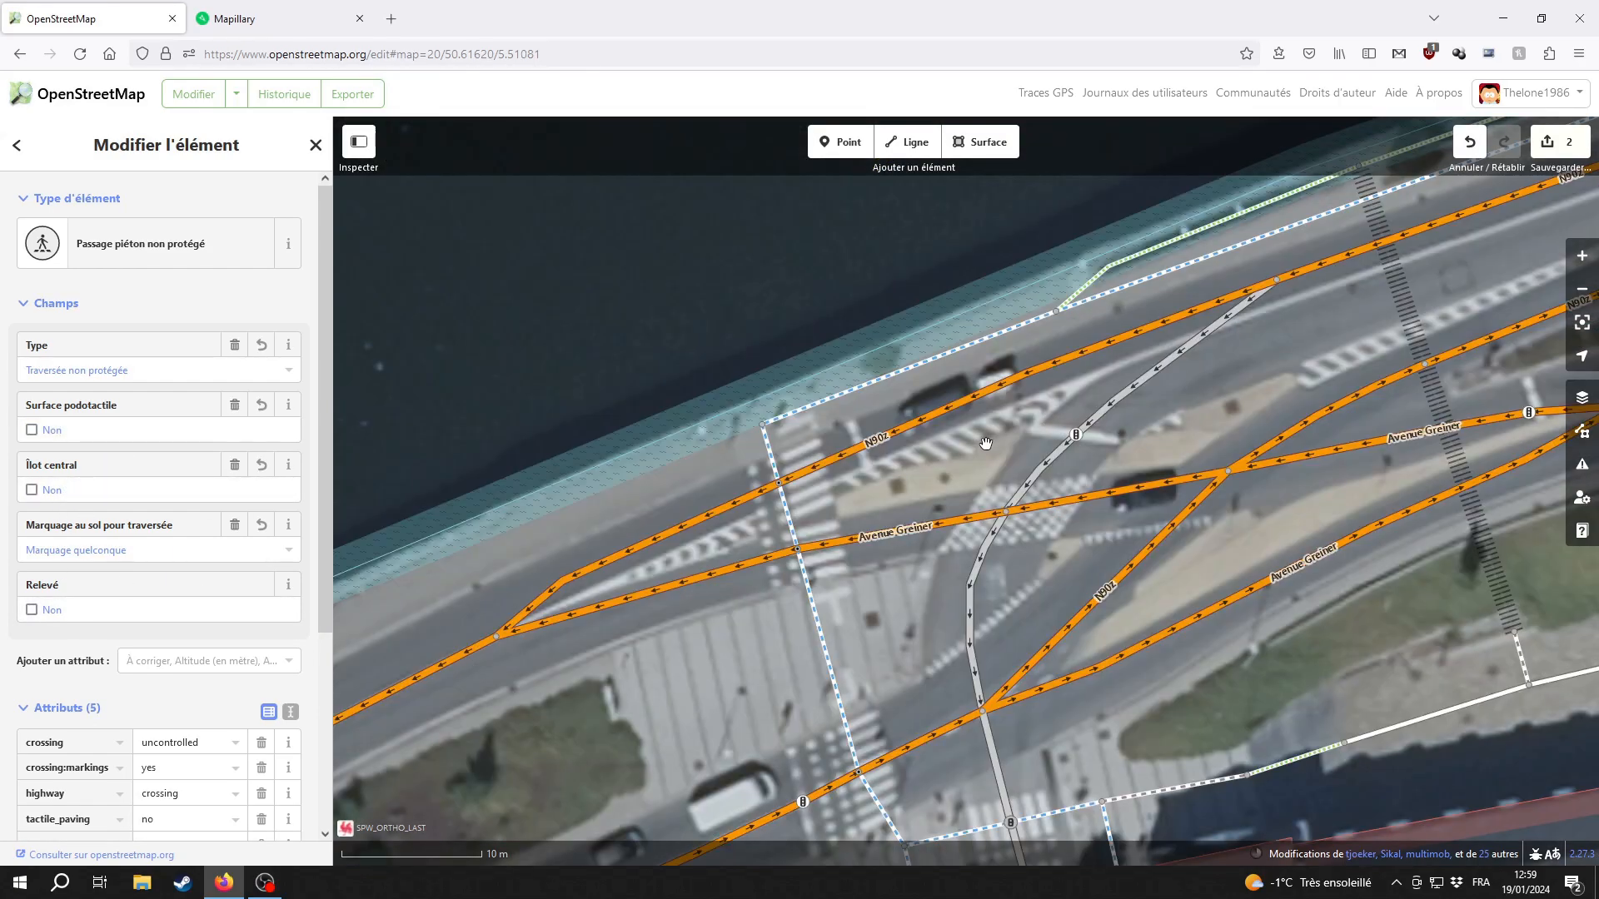
Change the riverside crossing on the road north of Avenue Greiner, on the south bank, to Passage piéton avec feux de signalisation
left_click(779, 484)
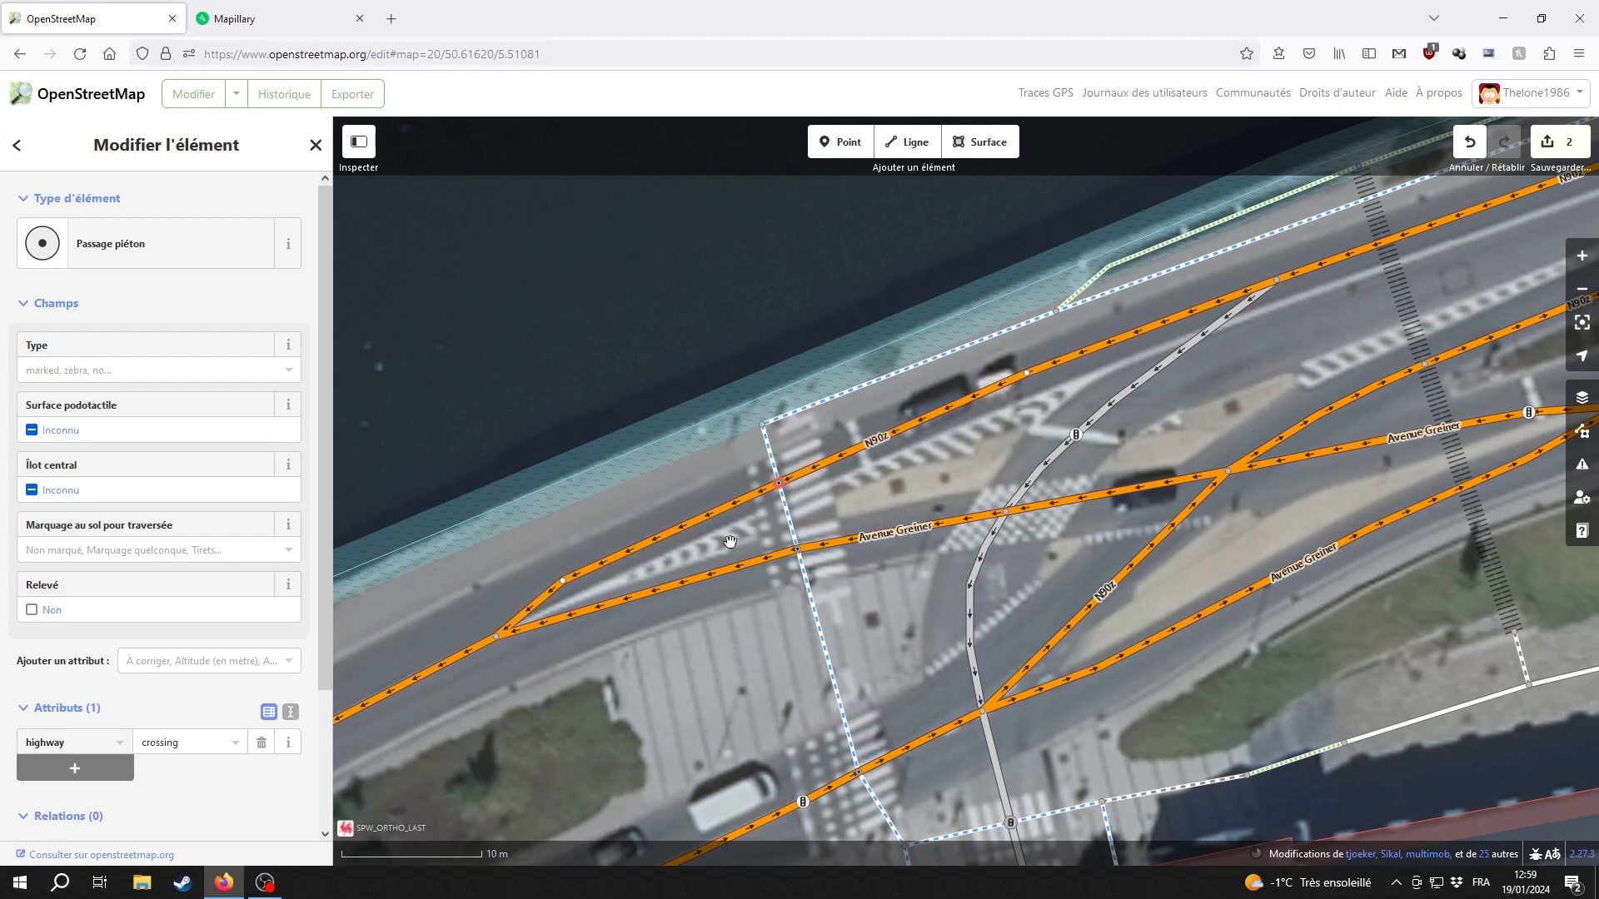
left_click(133, 255)
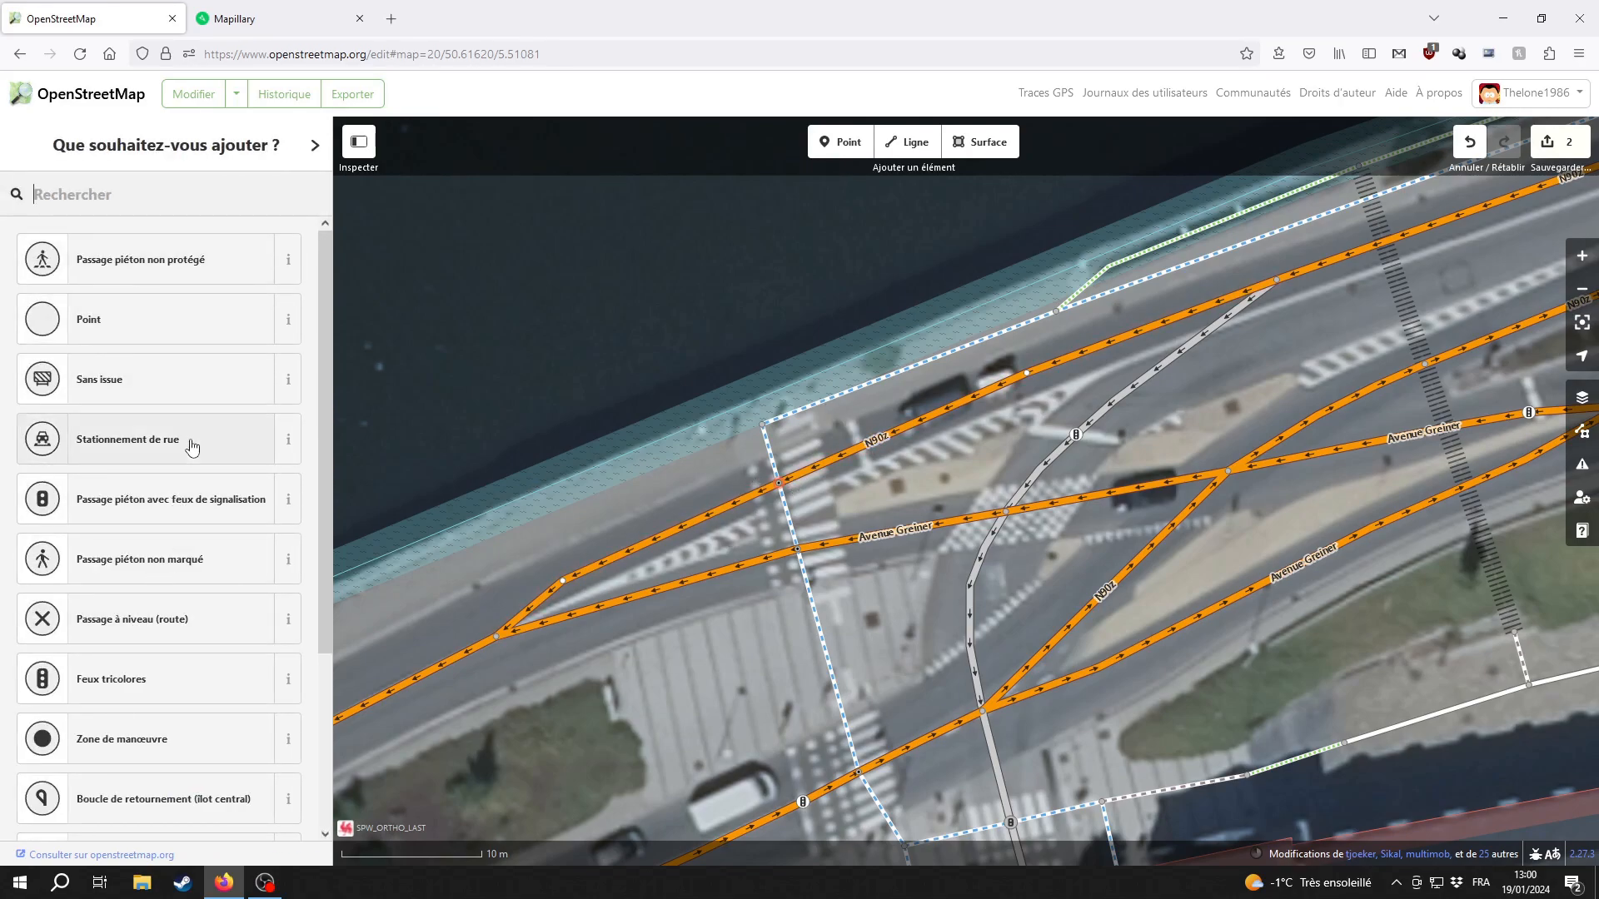
left_click(208, 510)
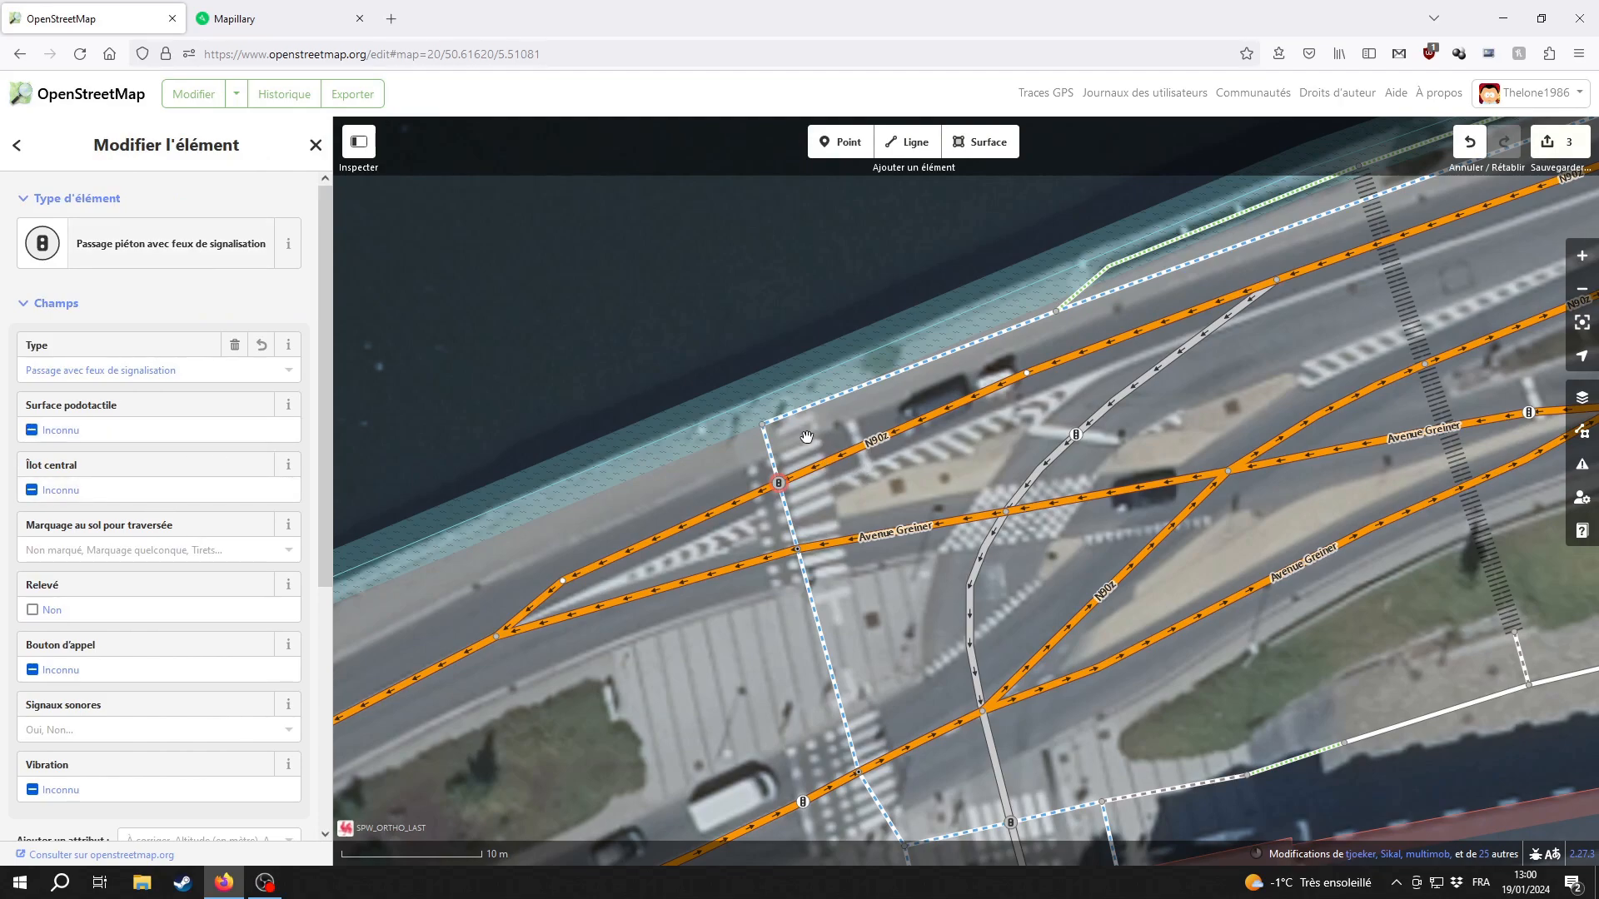
scroll(806, 437, "down", 2)
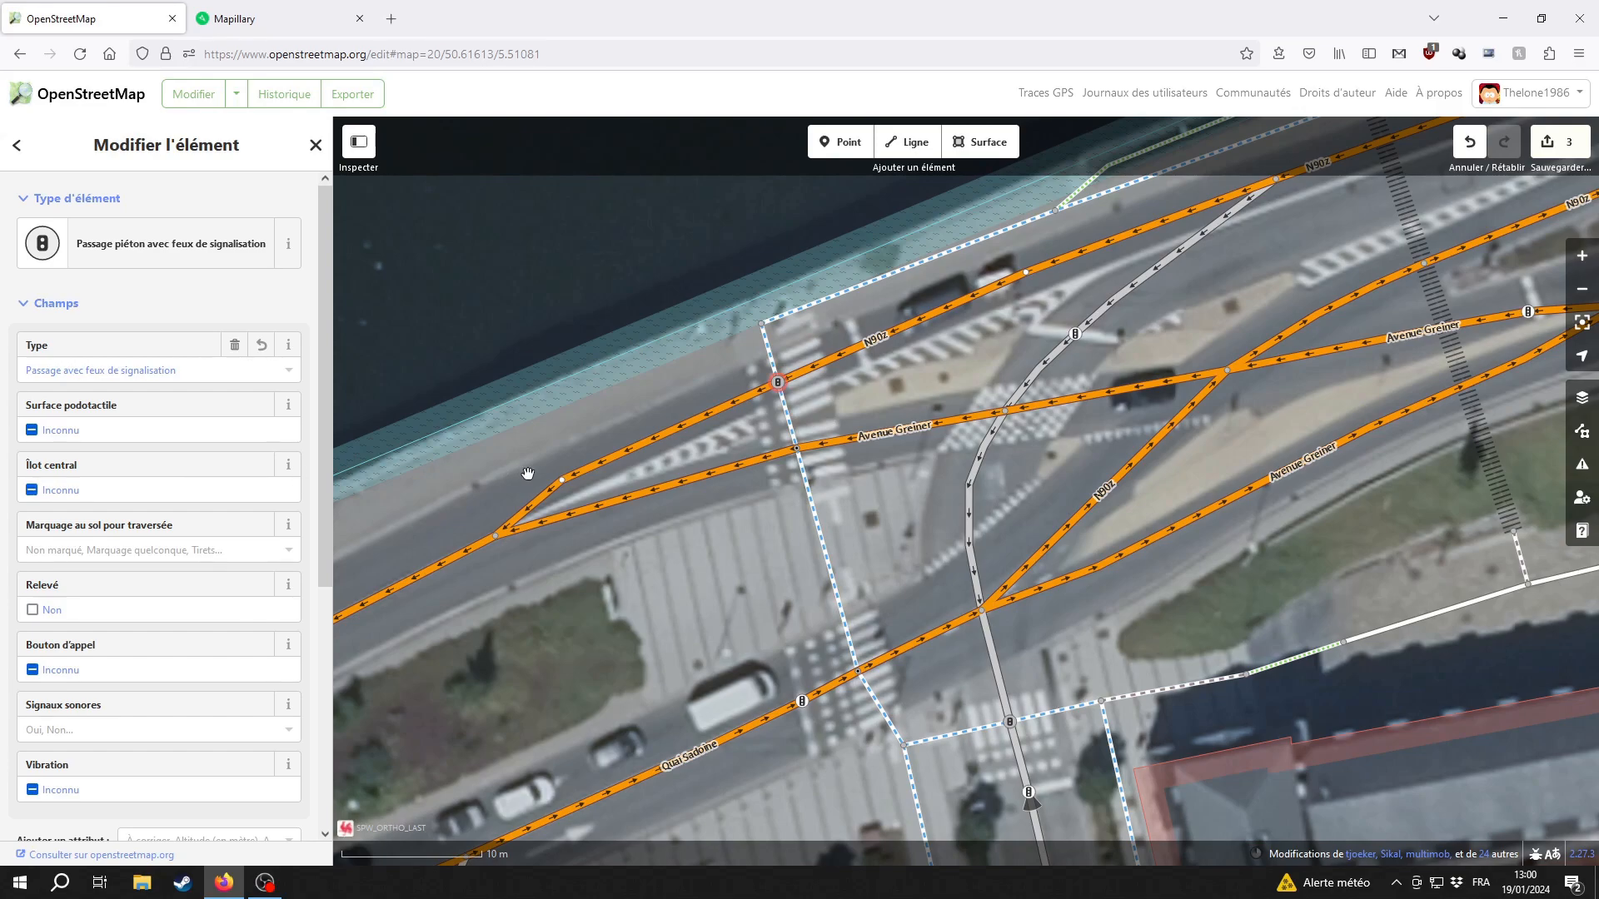
Set the riverside crossing north of Avenue Greiner to Surface podotactile Oui, Îlot central Non and Marquage quelconque
left_click(99, 433)
left_click(82, 497)
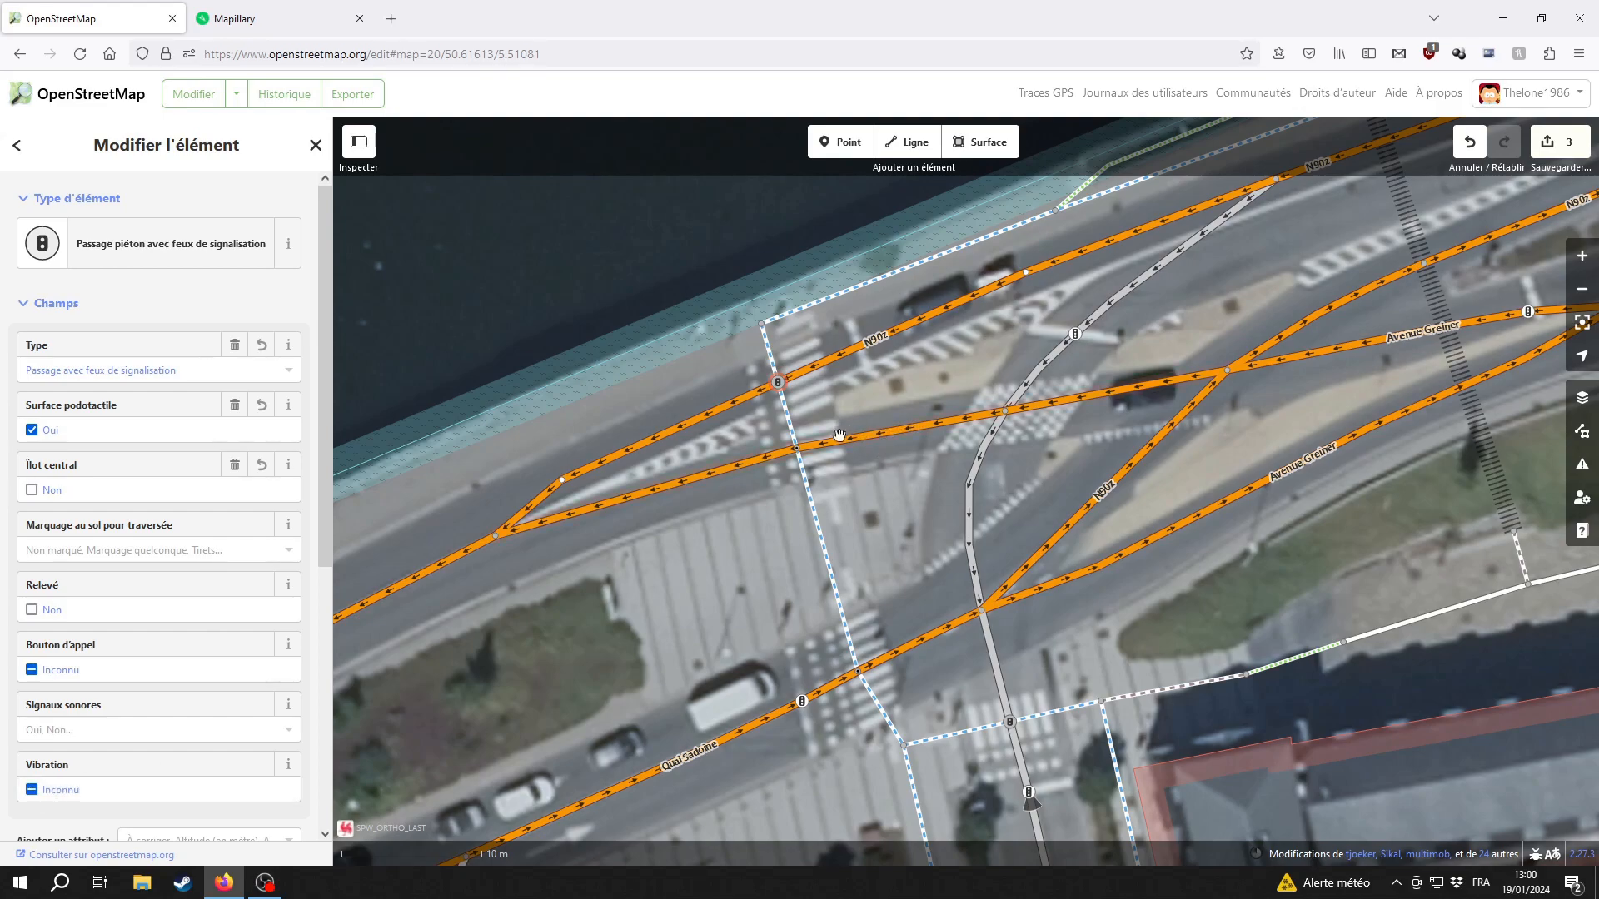
left_click(152, 550)
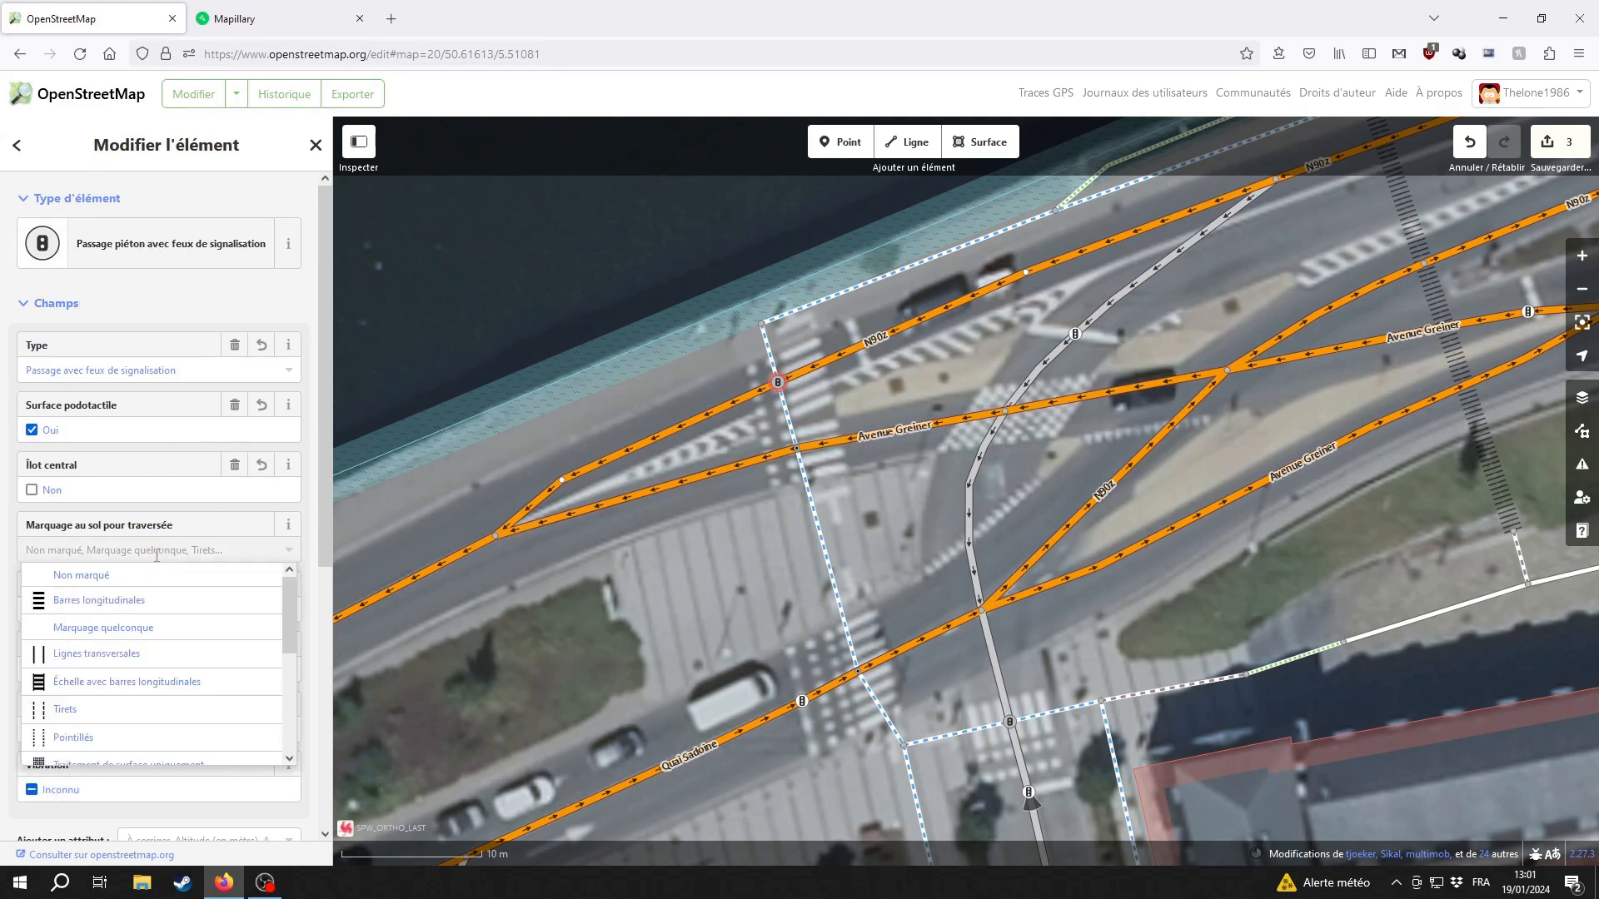
left_click(134, 636)
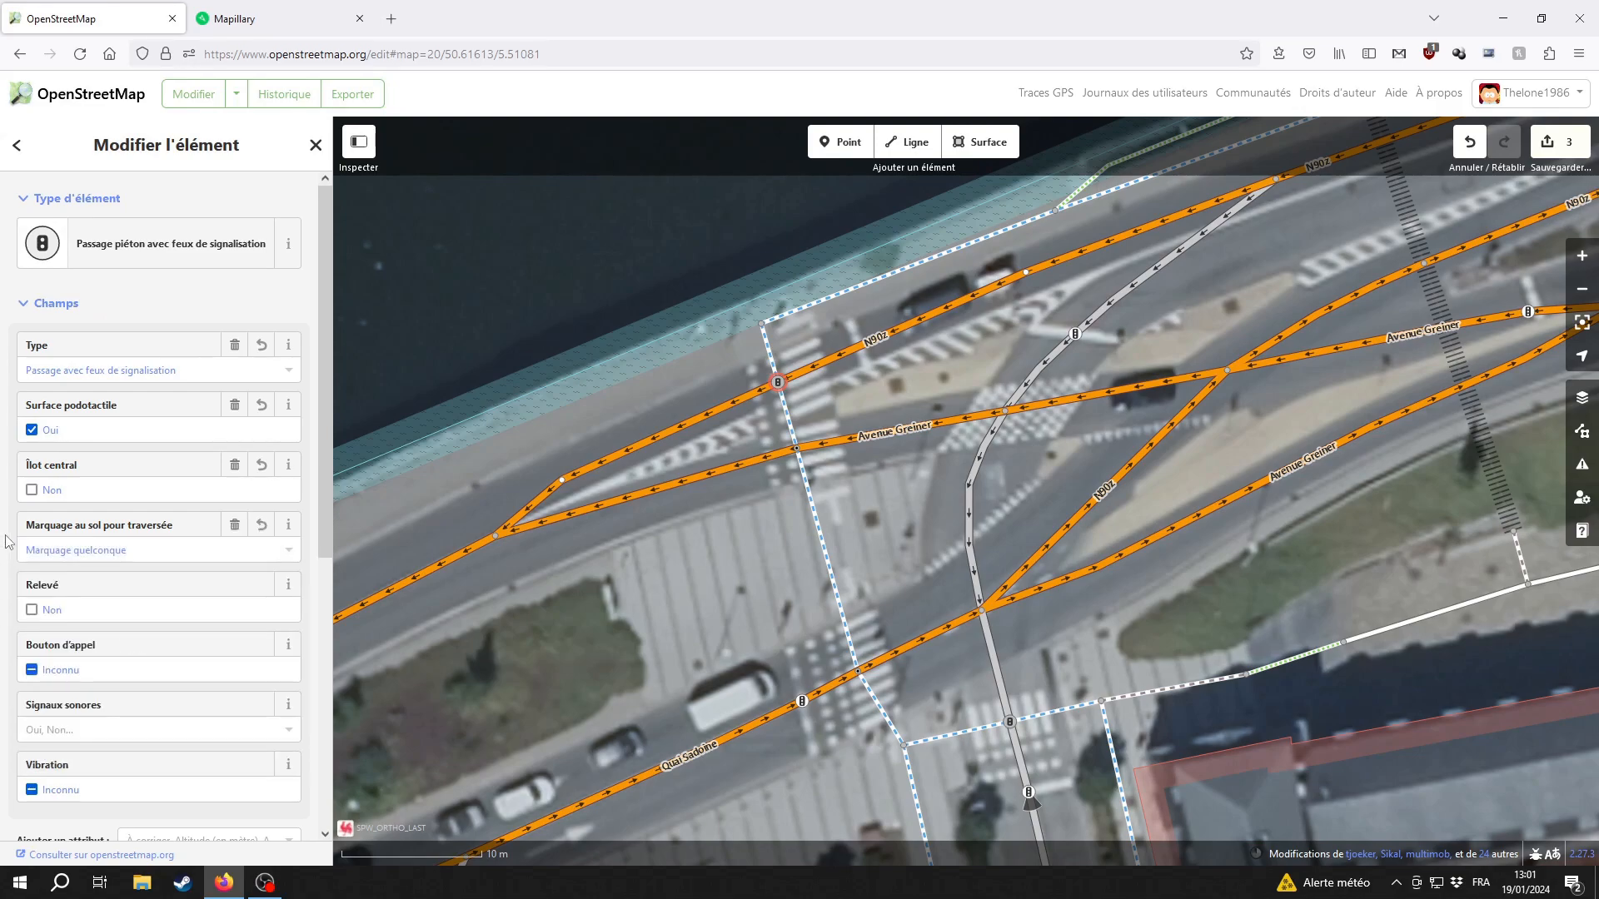
Change the Avenue Greiner crossing to Passage piéton avec feux de signalisation, with Surface podotactile Oui, Îlot central Non and Marquage quelconque
left_click(796, 450)
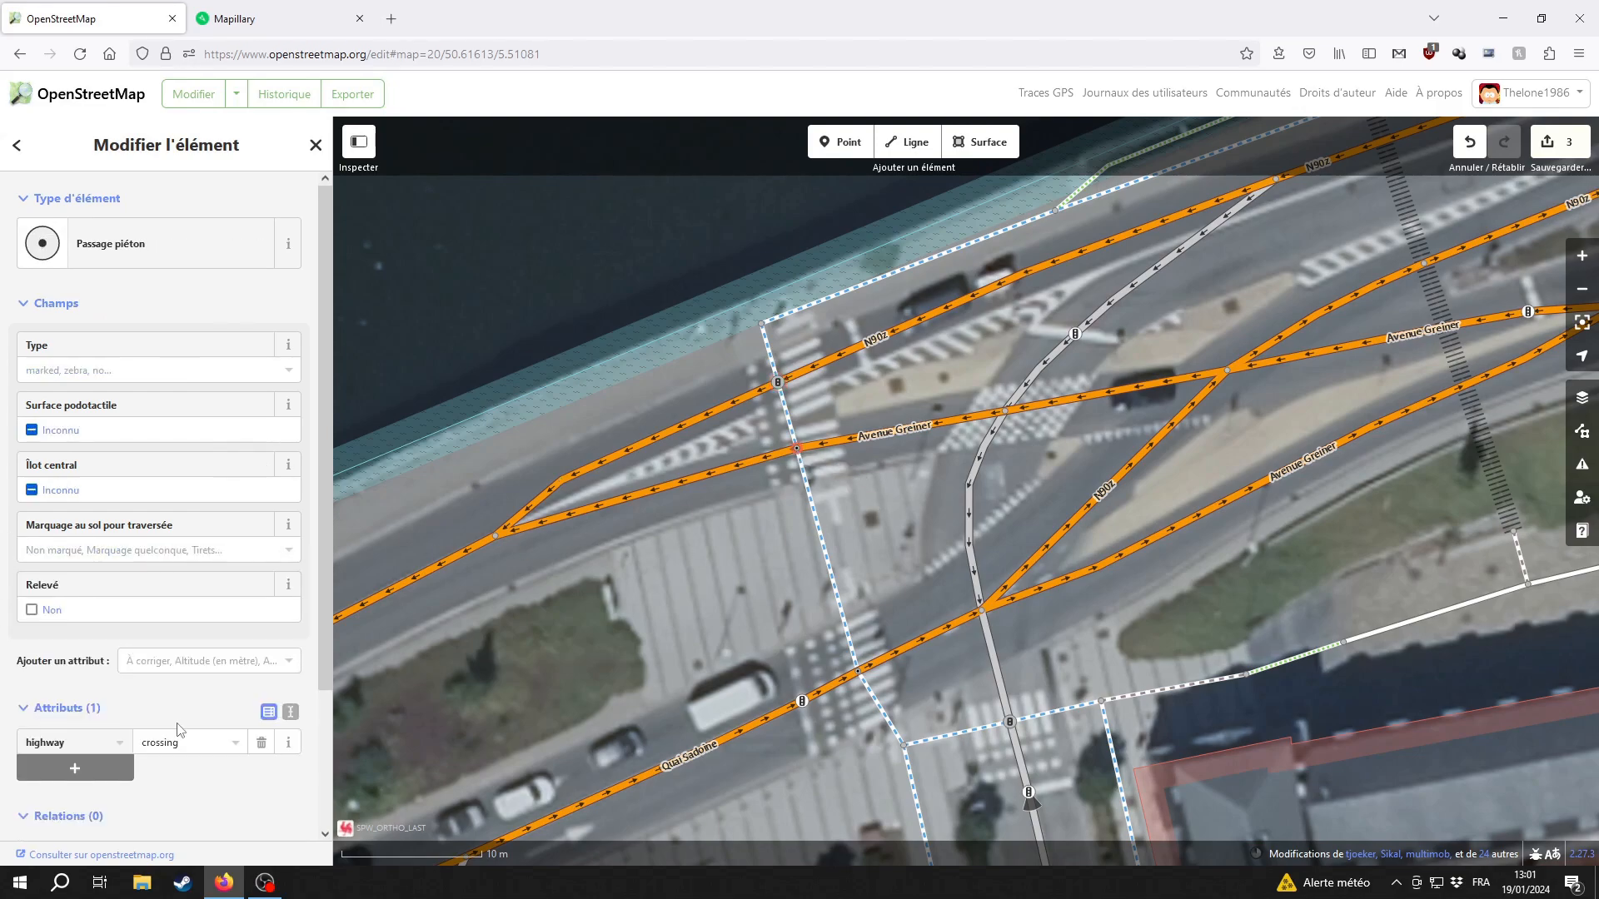
left_click(46, 243)
left_click(108, 356)
left_click(102, 553)
left_click(117, 637)
left_click(62, 431)
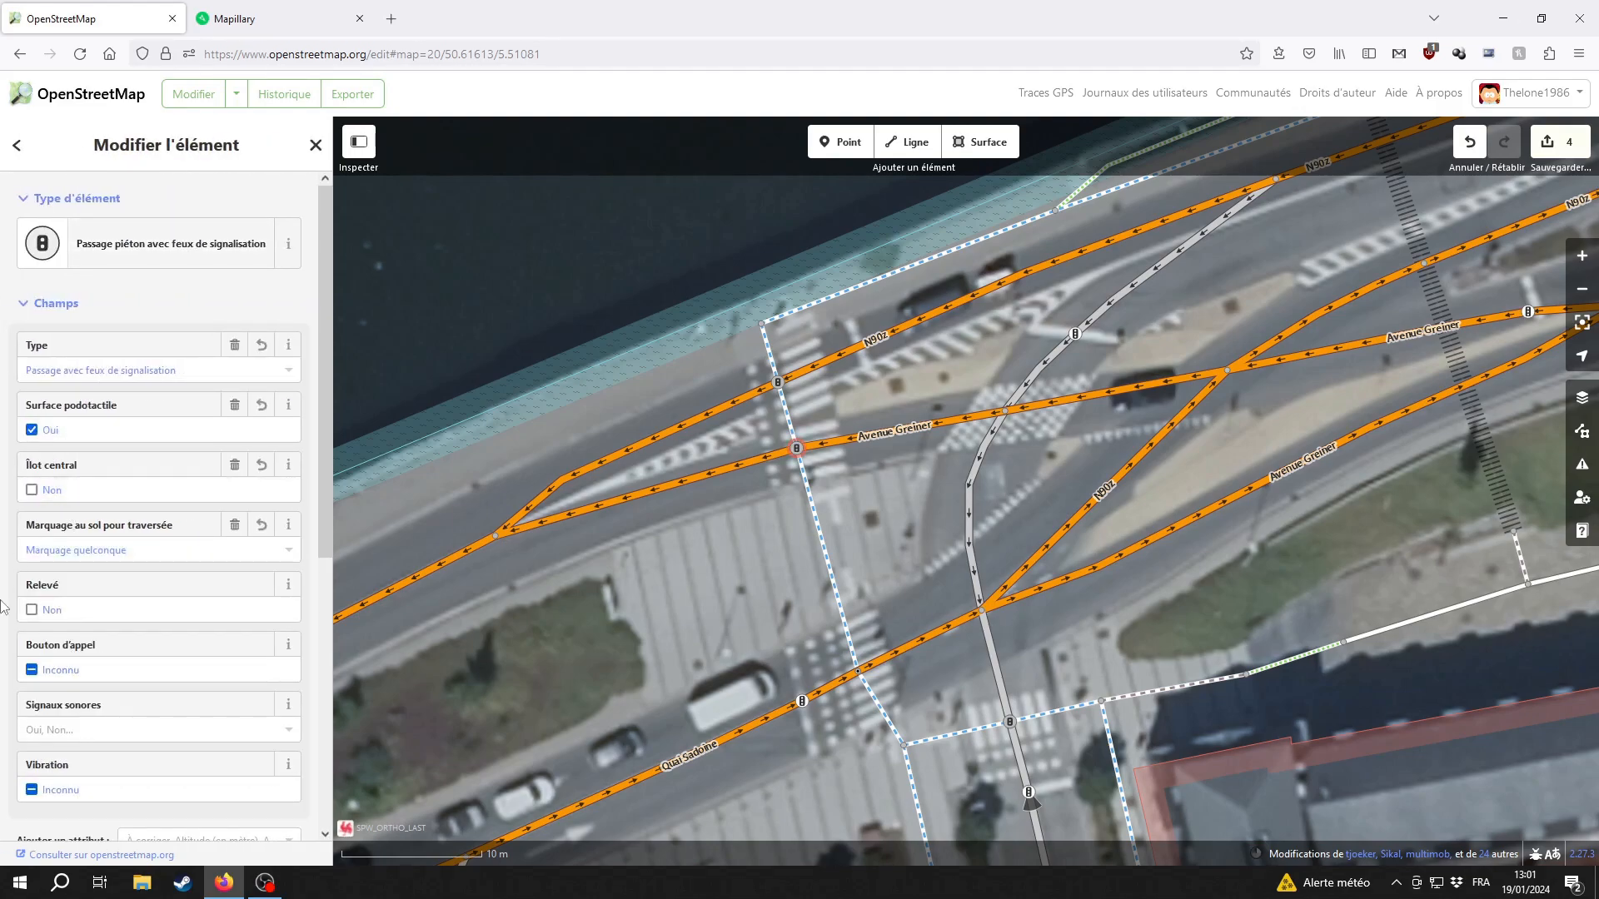
Change the point where the footpath crosses Quai Sadoine to Passage piéton avec feux de signalisation
left_click(858, 670)
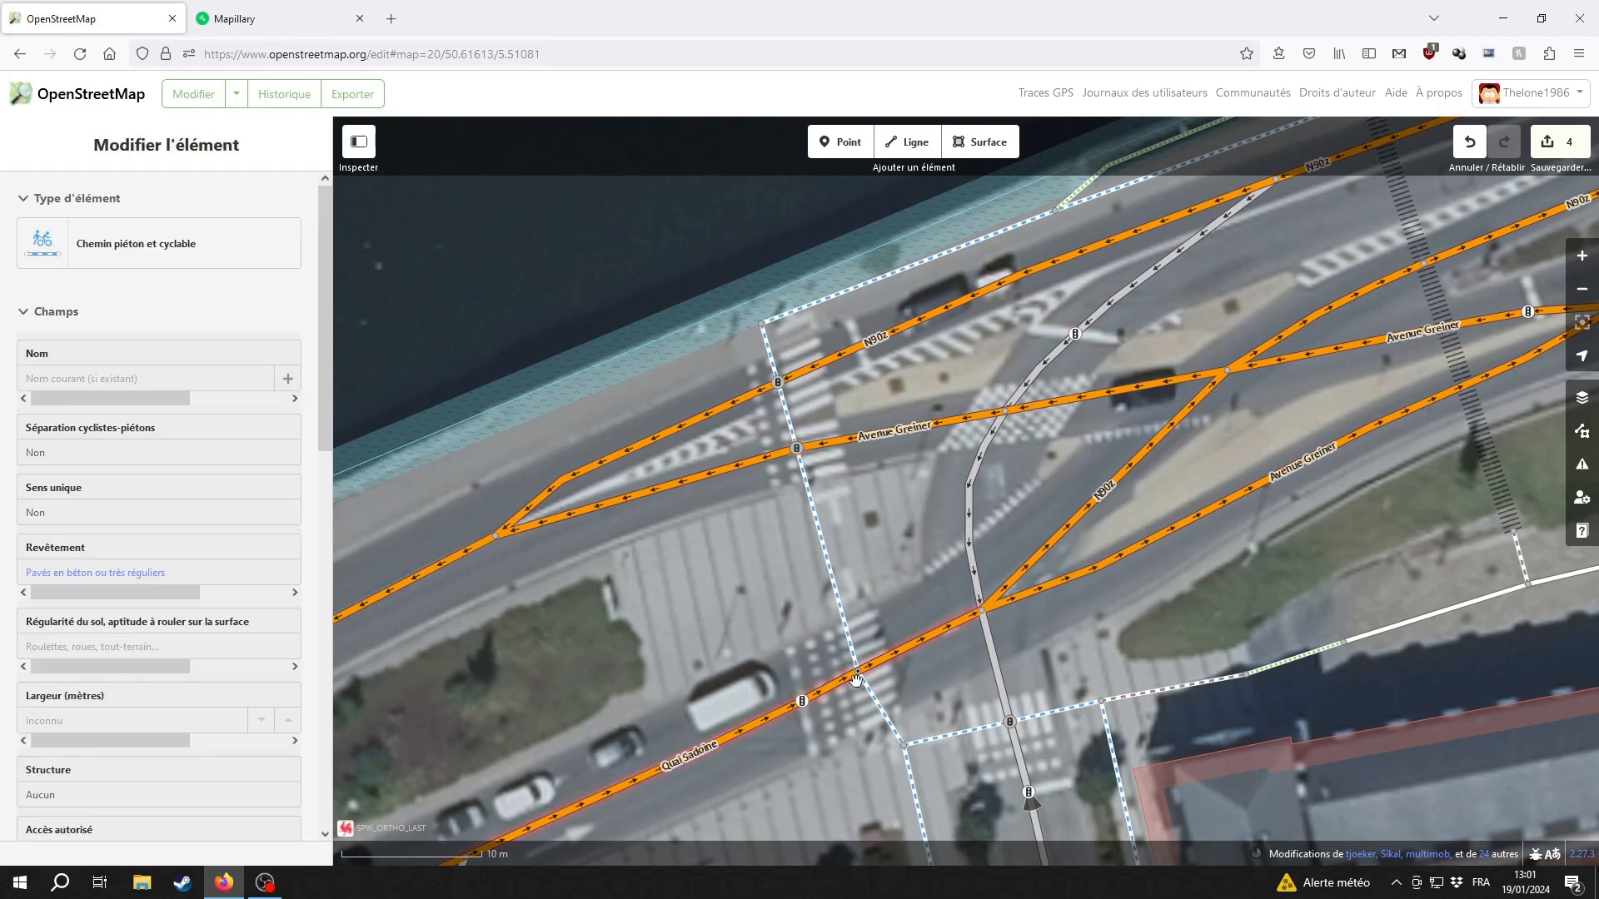
left_click(804, 701)
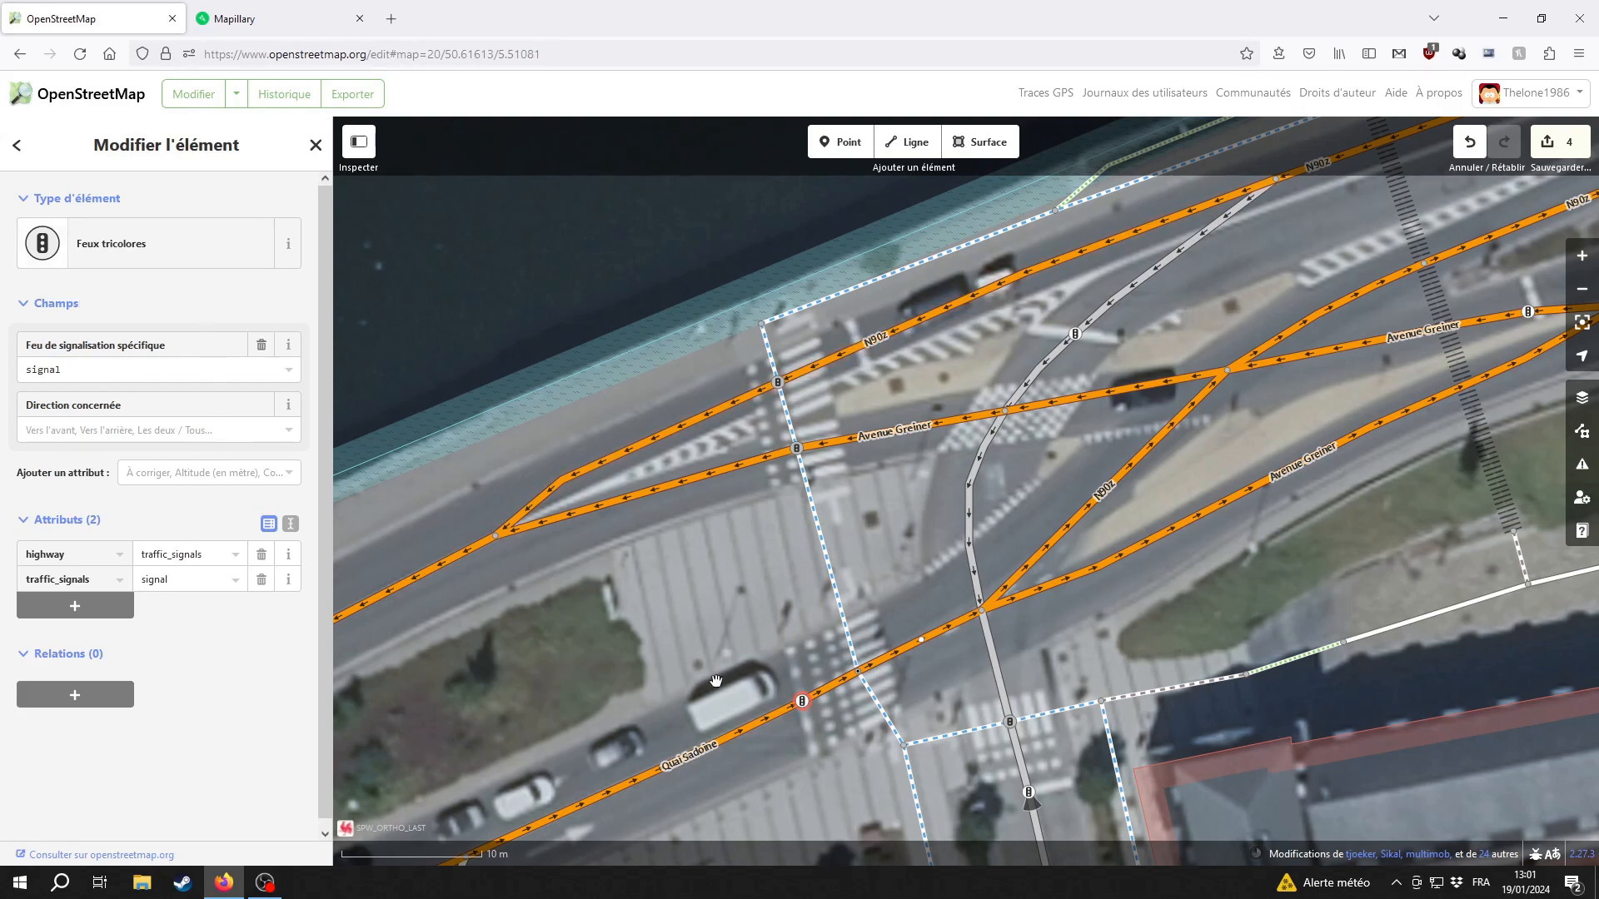
left_click(858, 671)
left_click(162, 255)
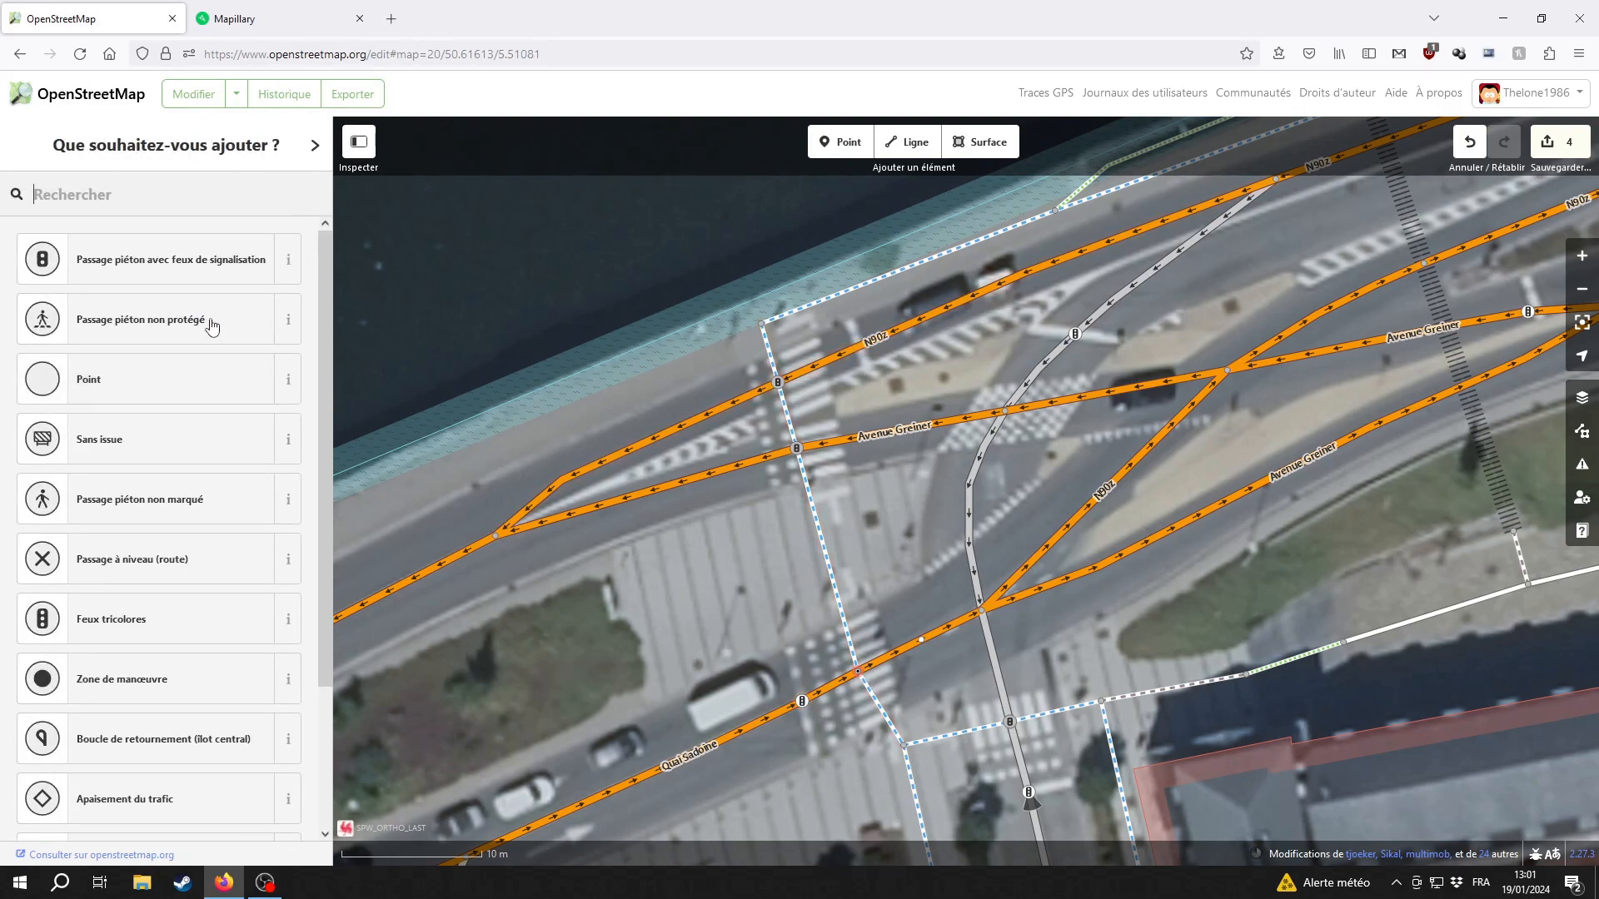
left_click(196, 263)
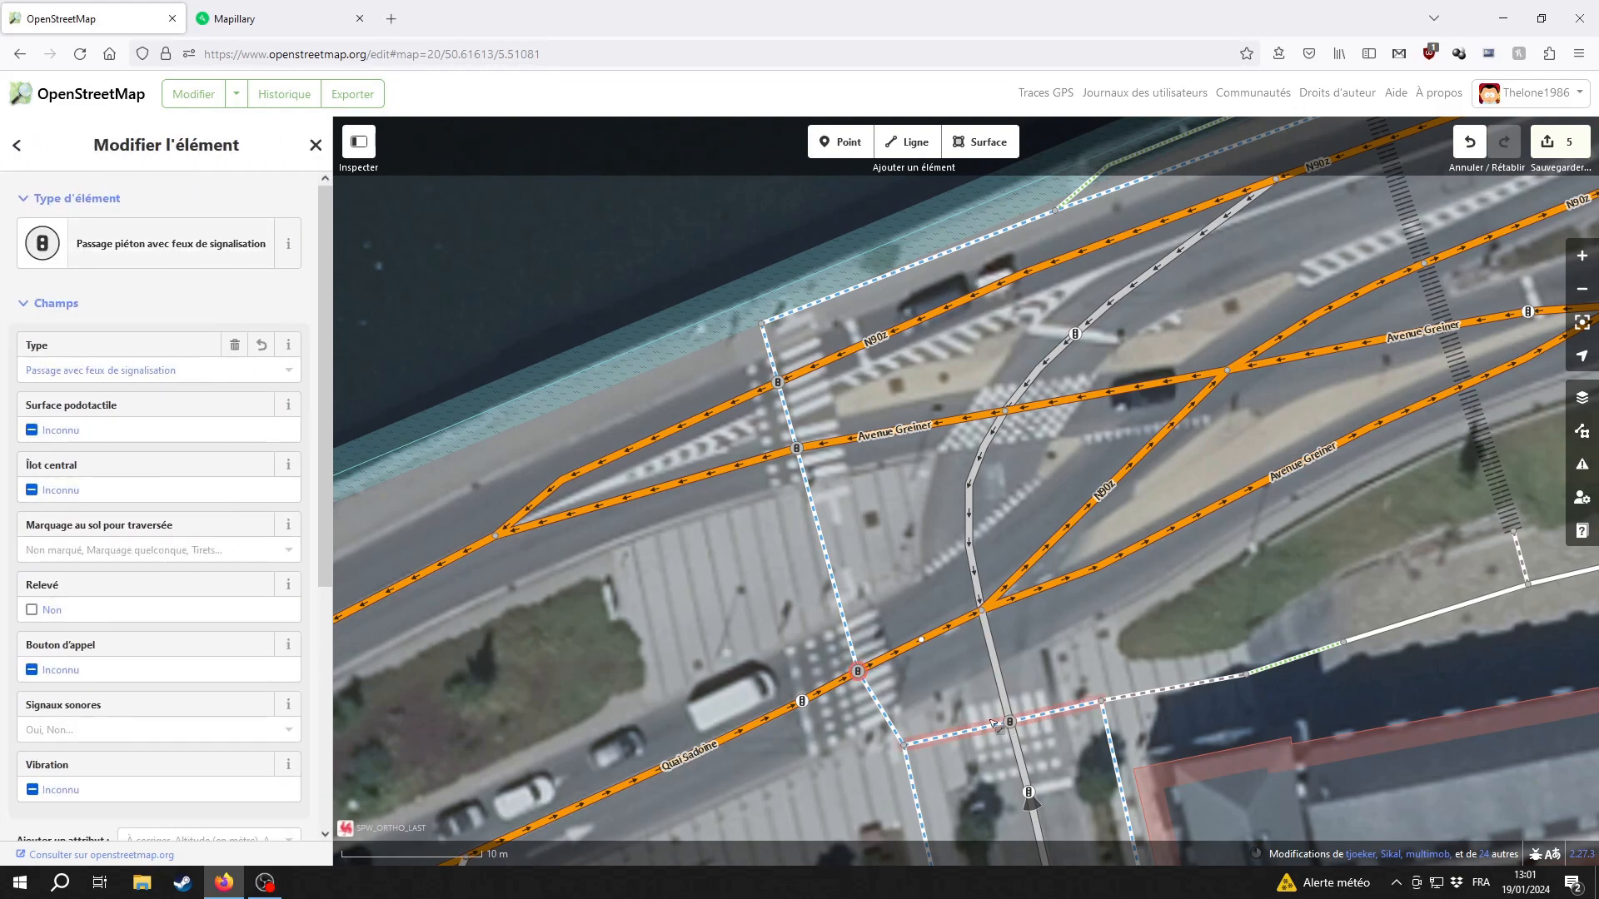
Set the Quai Sadoine crossing to Surface podotactile Oui, Îlot central Non and Marquage quelconque
left_click(98, 431)
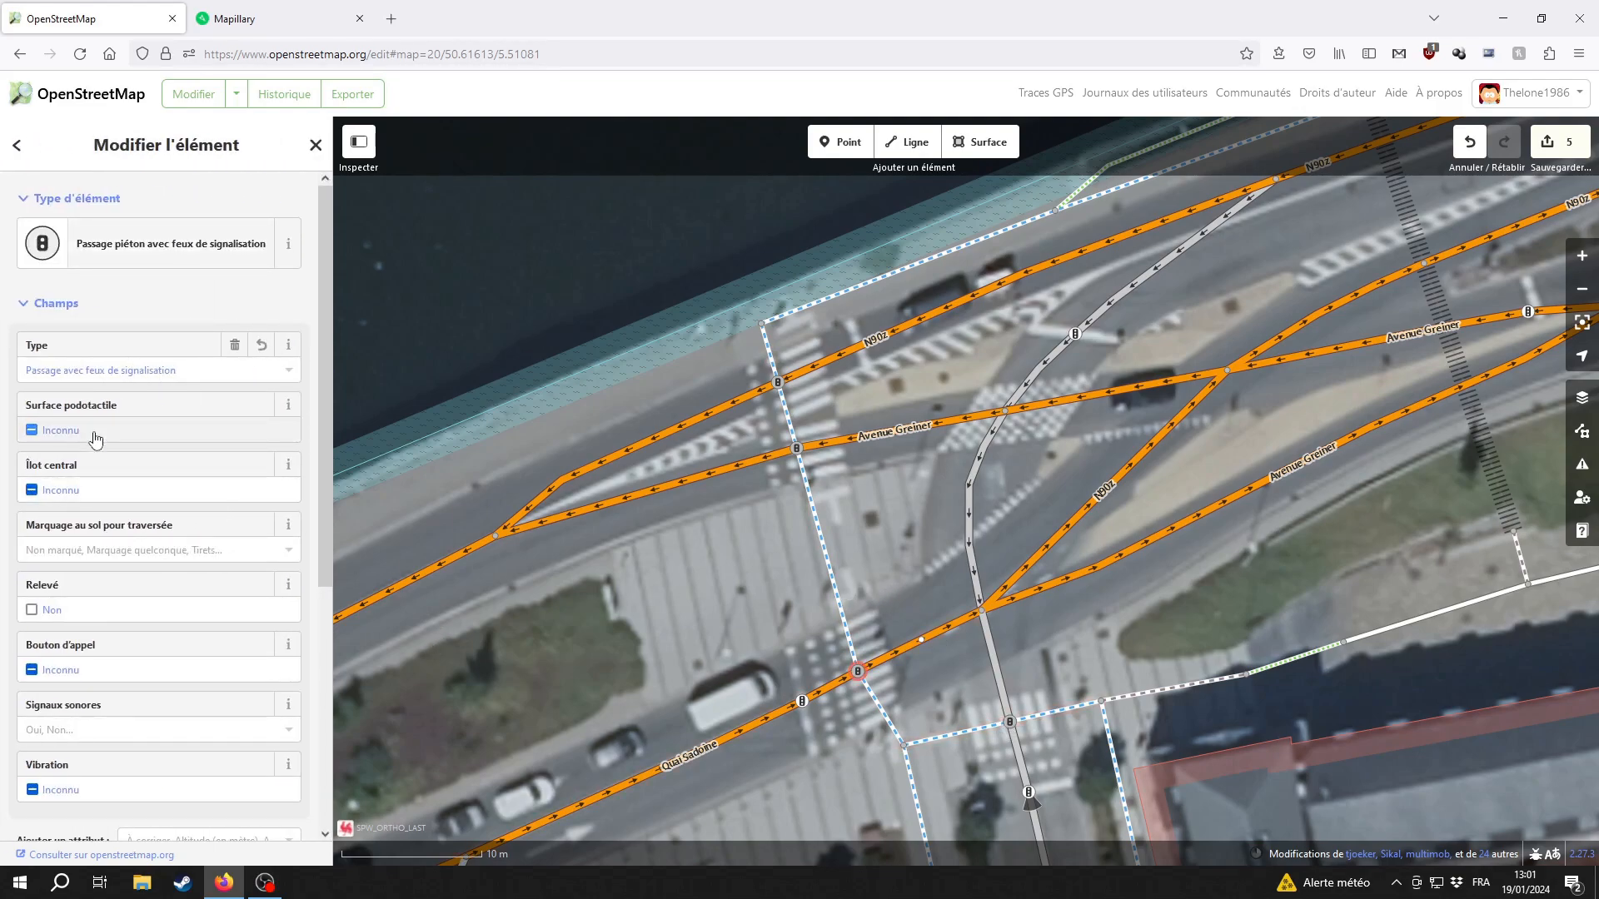
left_click(98, 492)
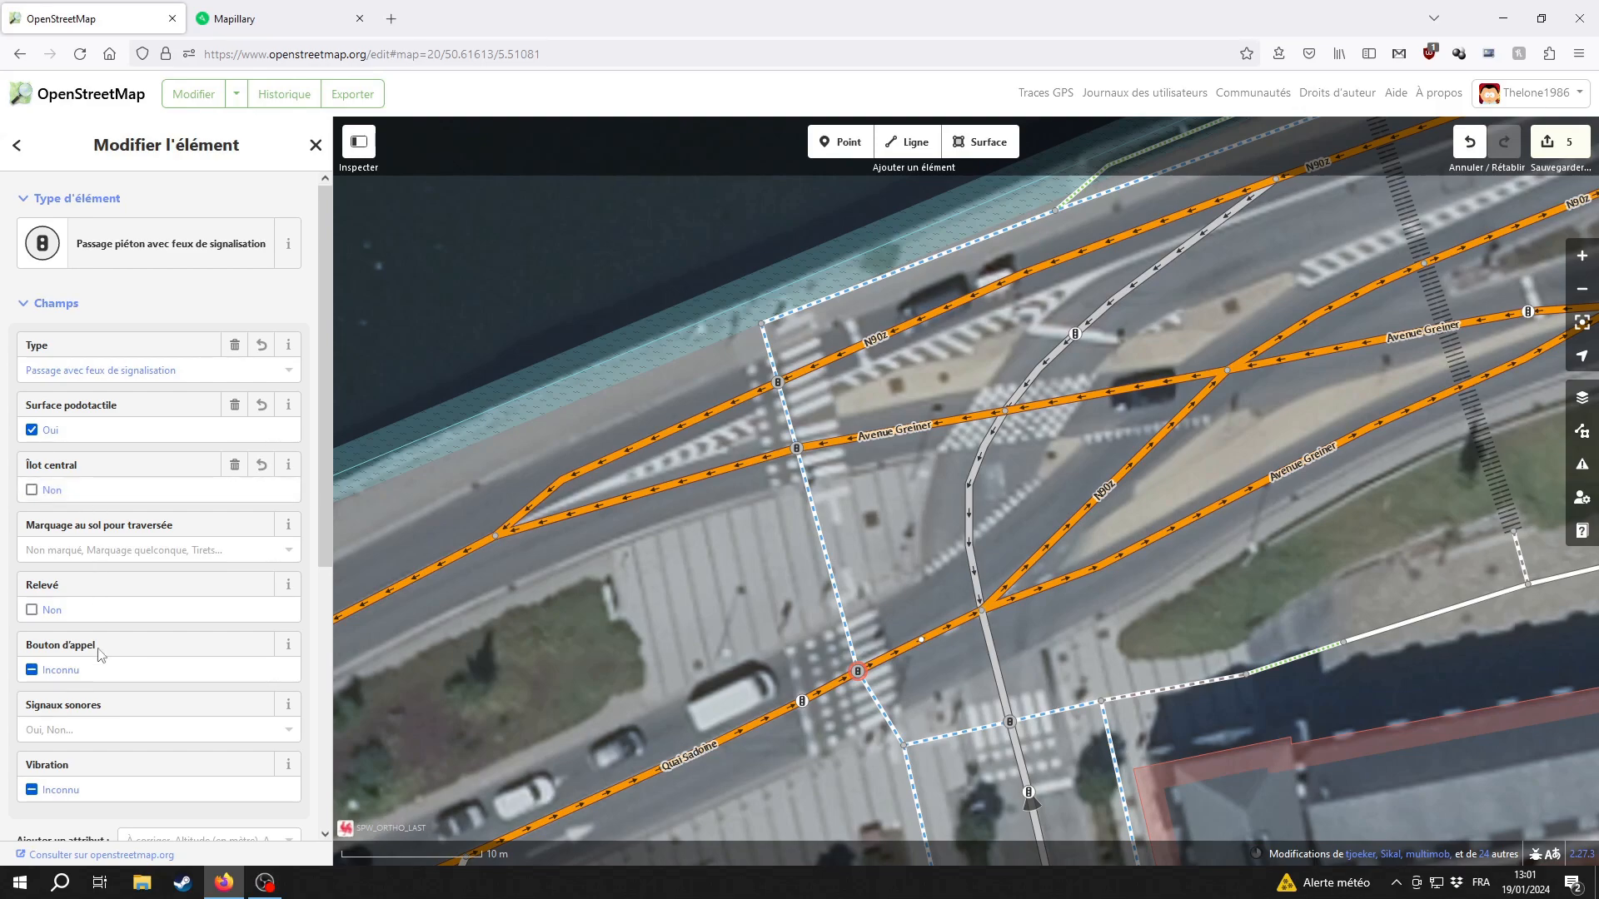
left_click(100, 552)
left_click(125, 616)
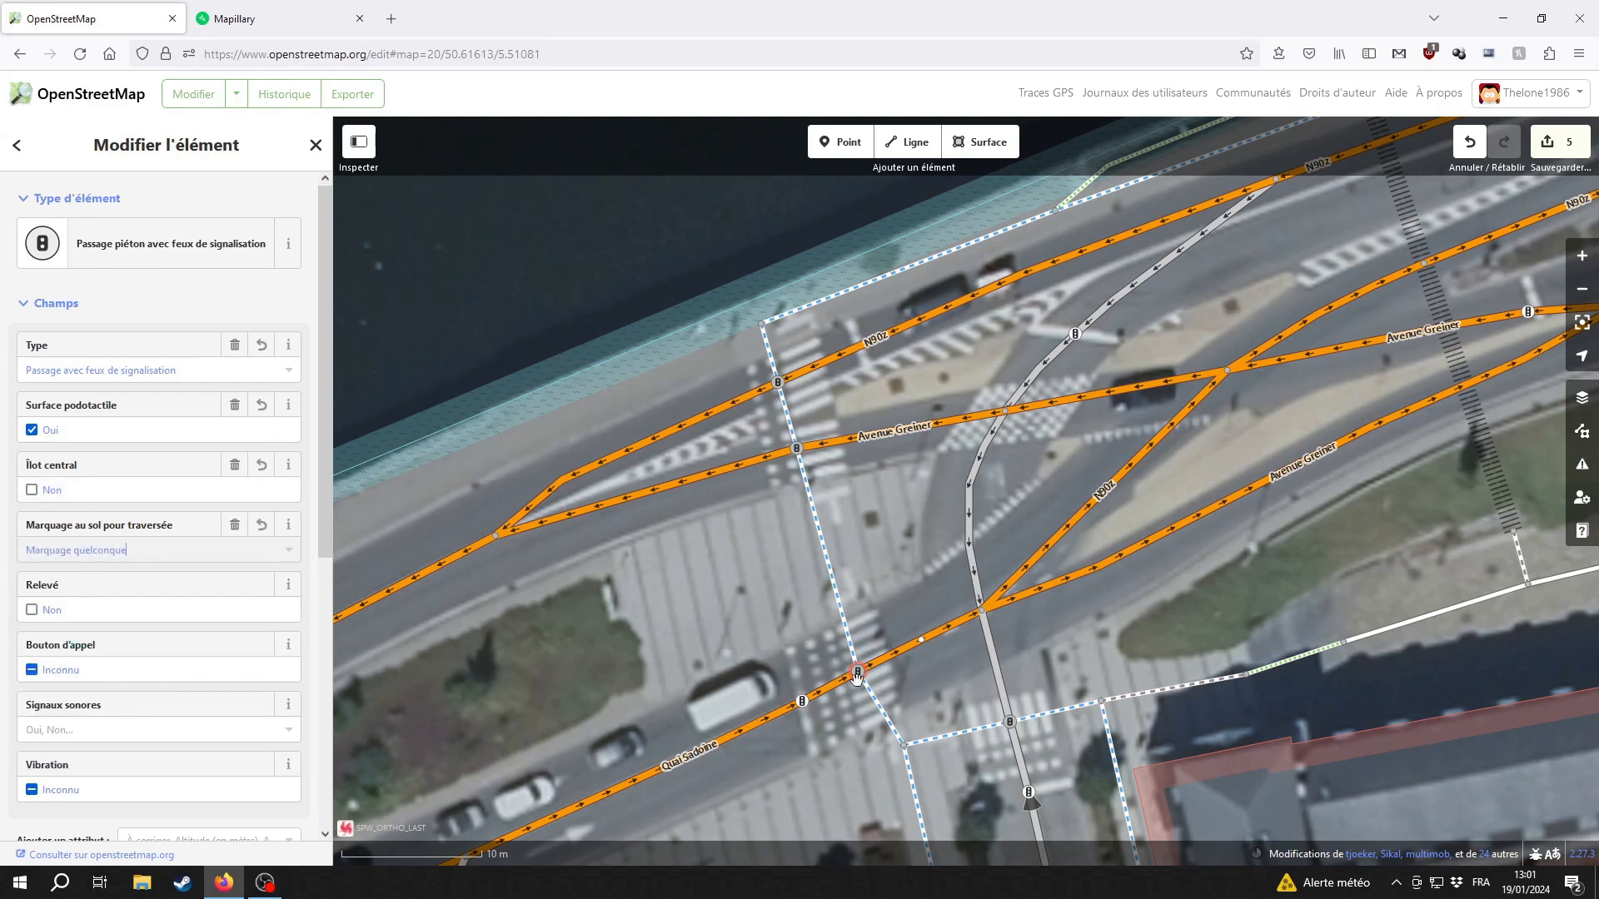
Set the signalled crossing at the north end of Place Kuborn to Marquage quelconque and Îlot central Non
left_click(912, 572)
left_click_drag(912, 572, 849, 476)
left_click(948, 627)
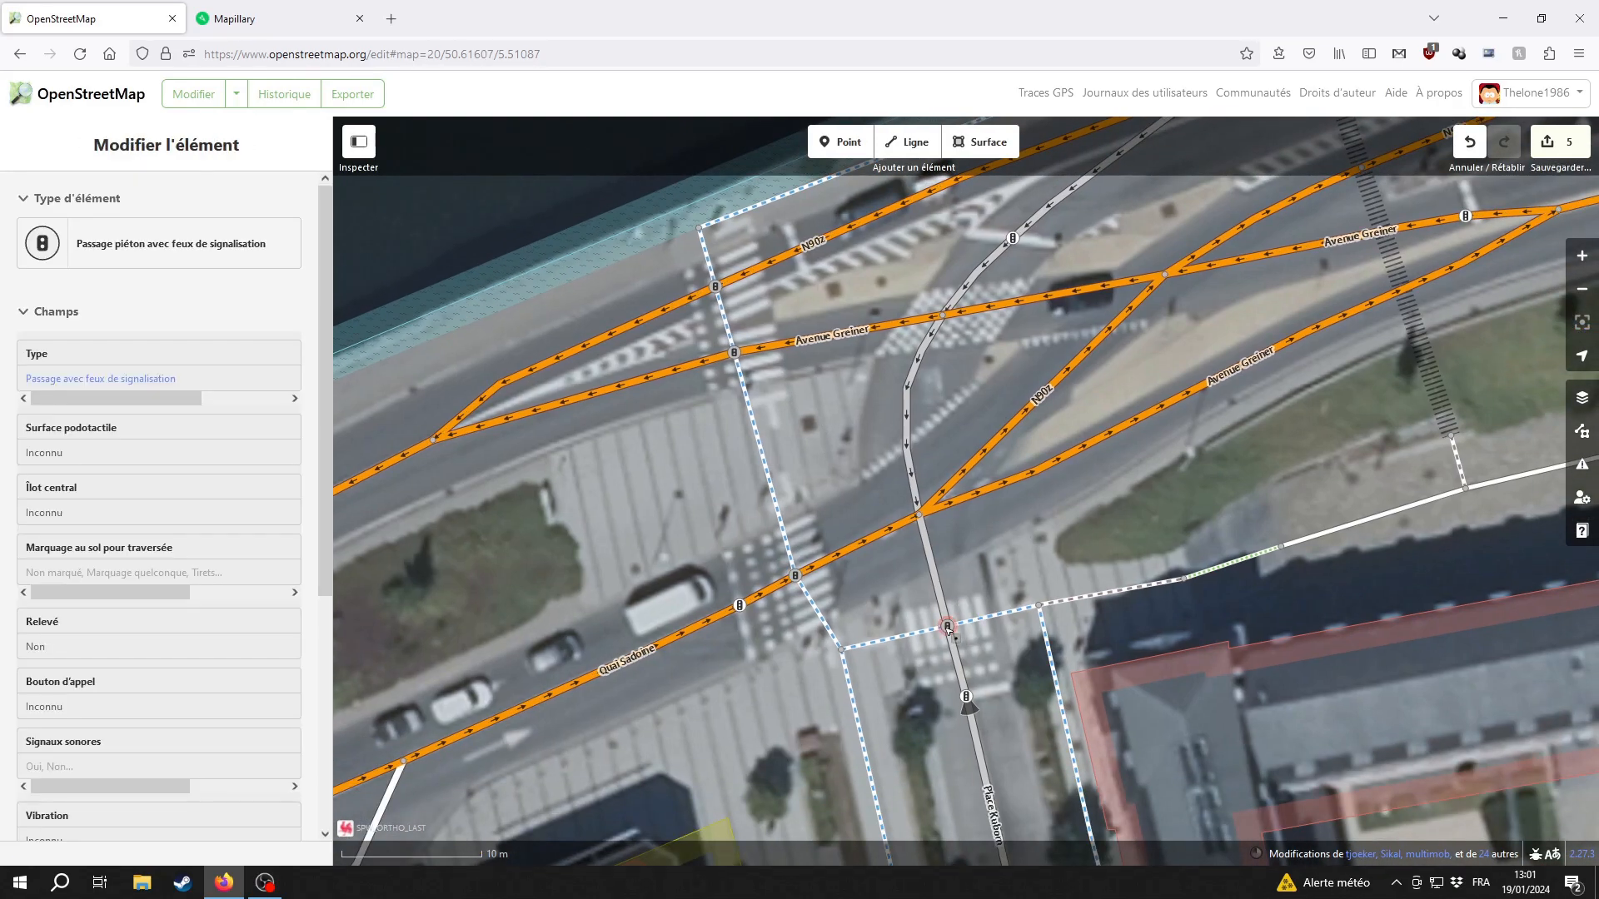
left_click(99, 549)
left_click(127, 631)
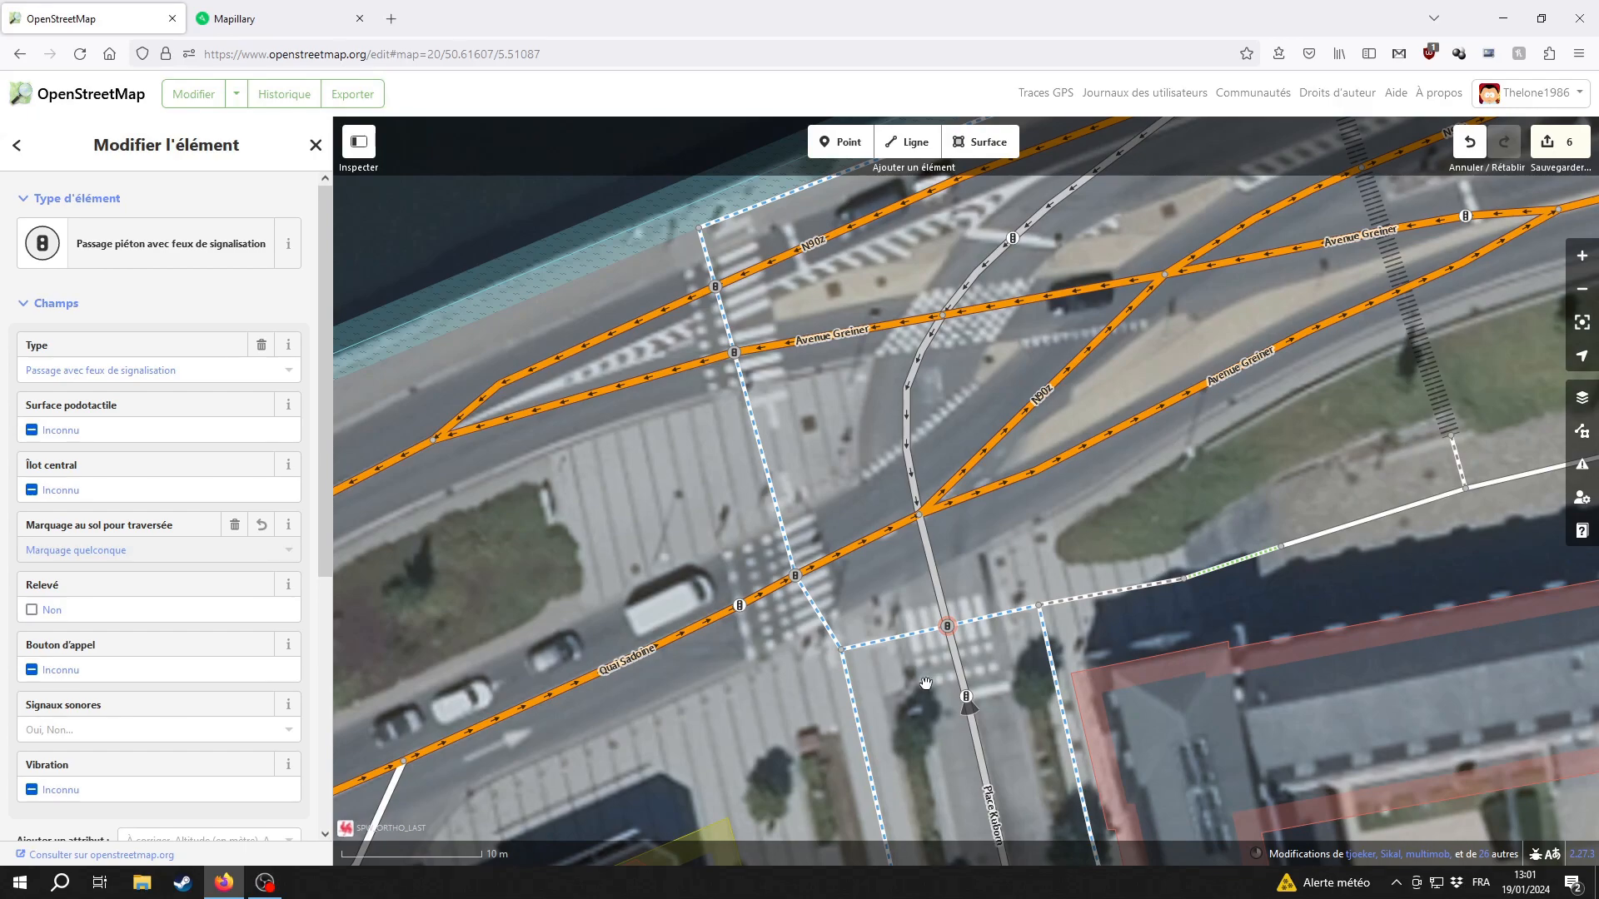
left_click_drag(911, 668, 833, 617)
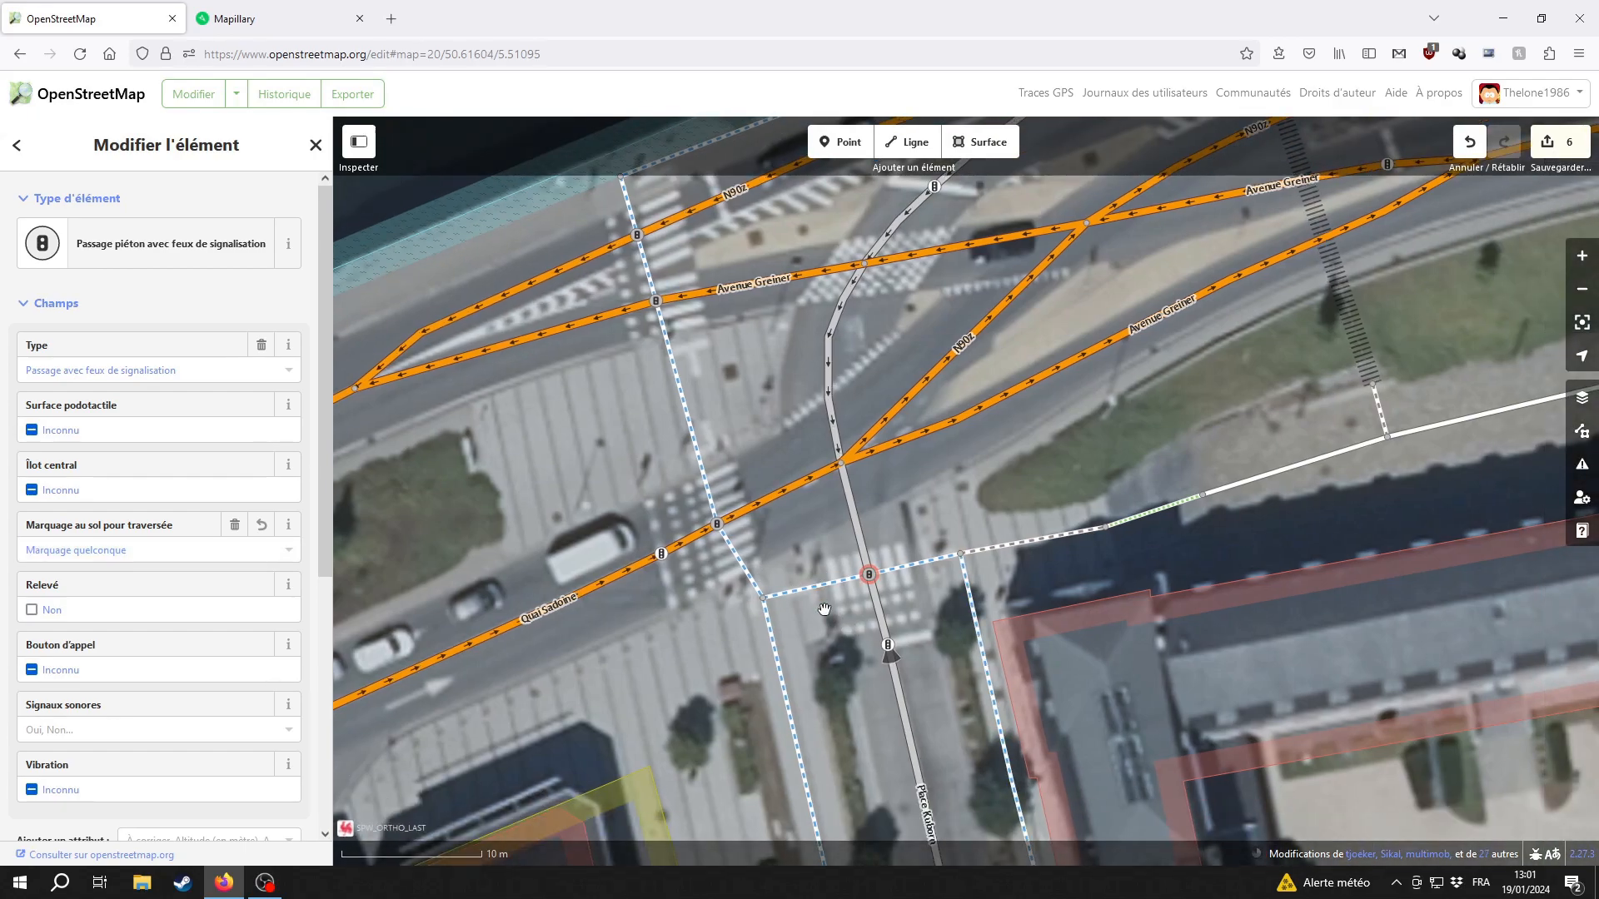
left_click(69, 498)
Switch to Mapillary and examine the street-level imagery of the Place Kuborn and Quai Sadoine crossings for tactile paving, then return to OpenStreetMap
left_click(228, 9)
scroll(839, 404, "up", 8)
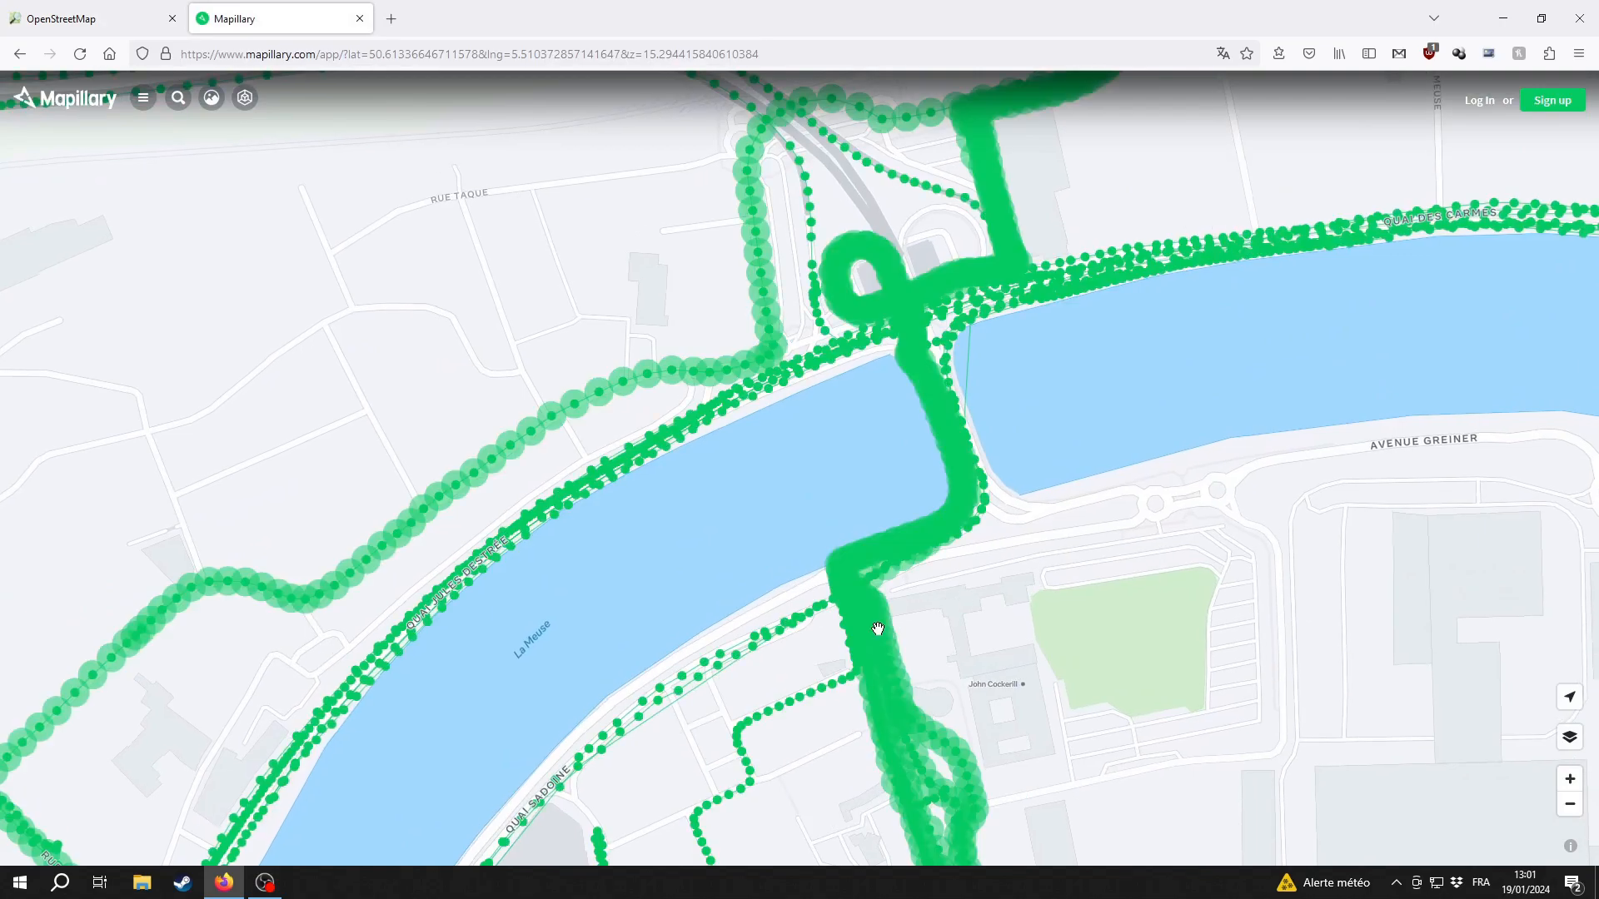
scroll(871, 594, "up", 5)
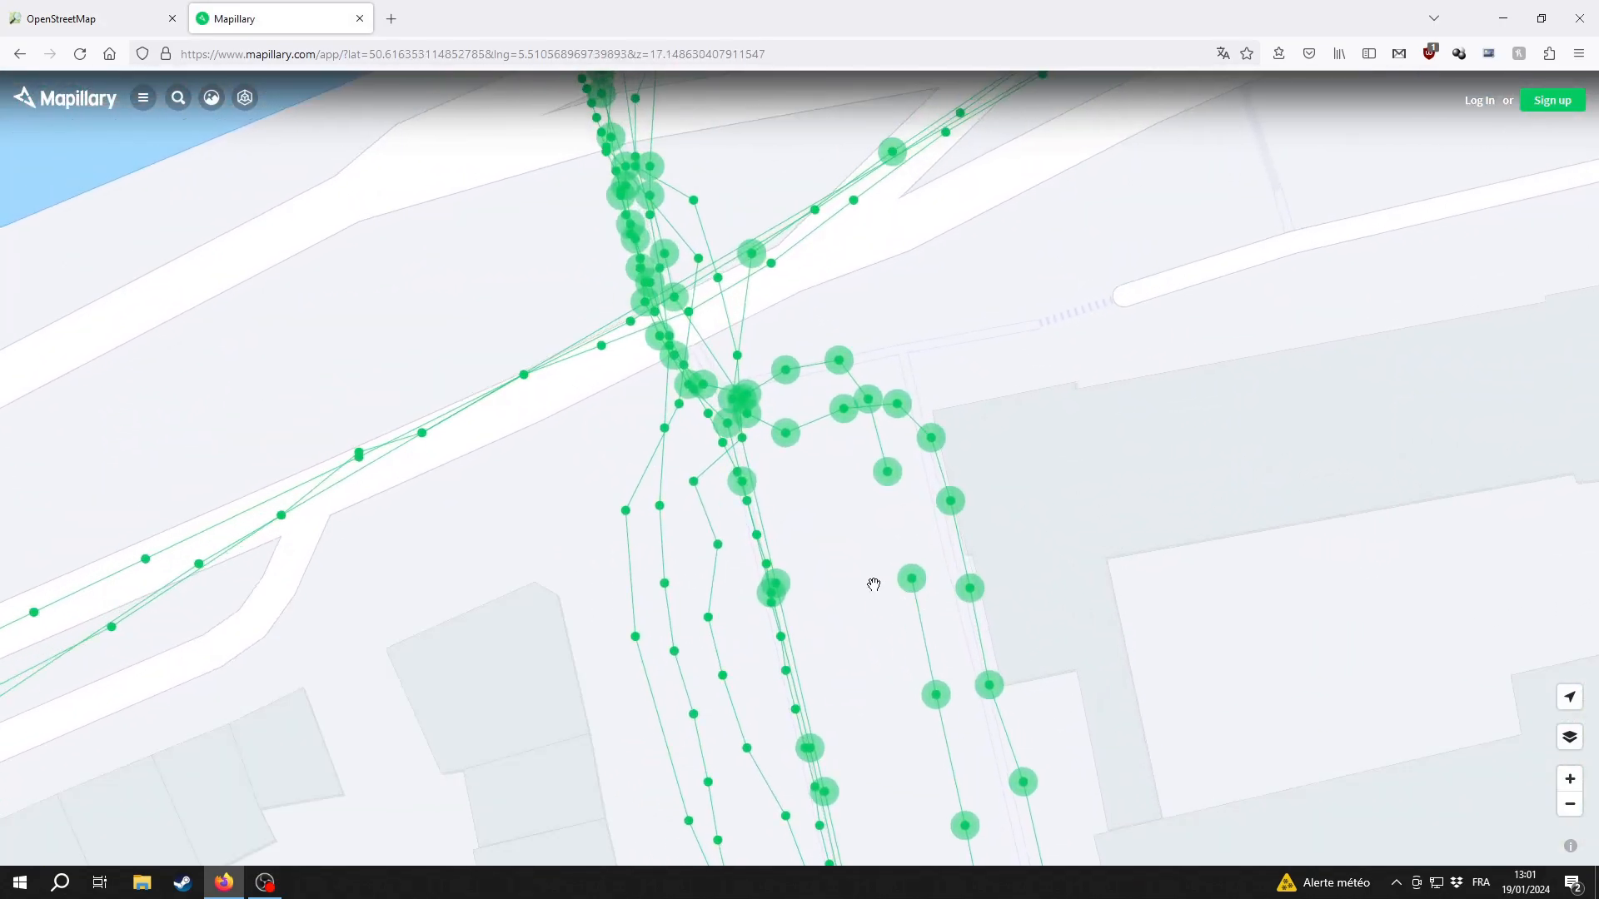
left_click(746, 477)
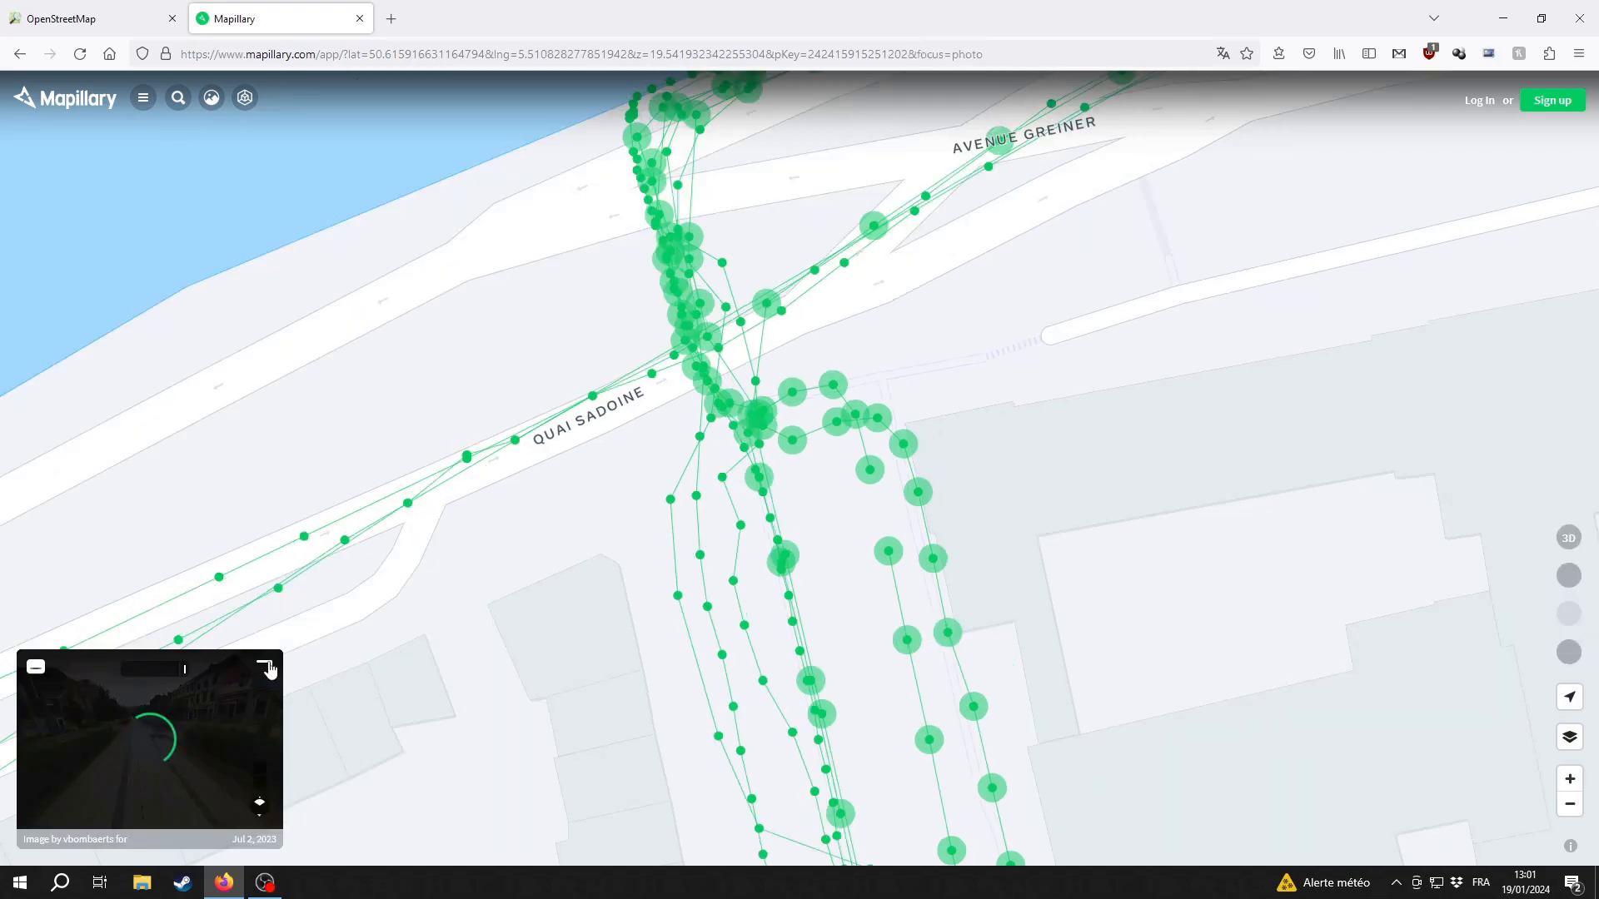
left_click(266, 666)
left_click_drag(421, 685, 1009, 698)
scroll(913, 635, "up", 5)
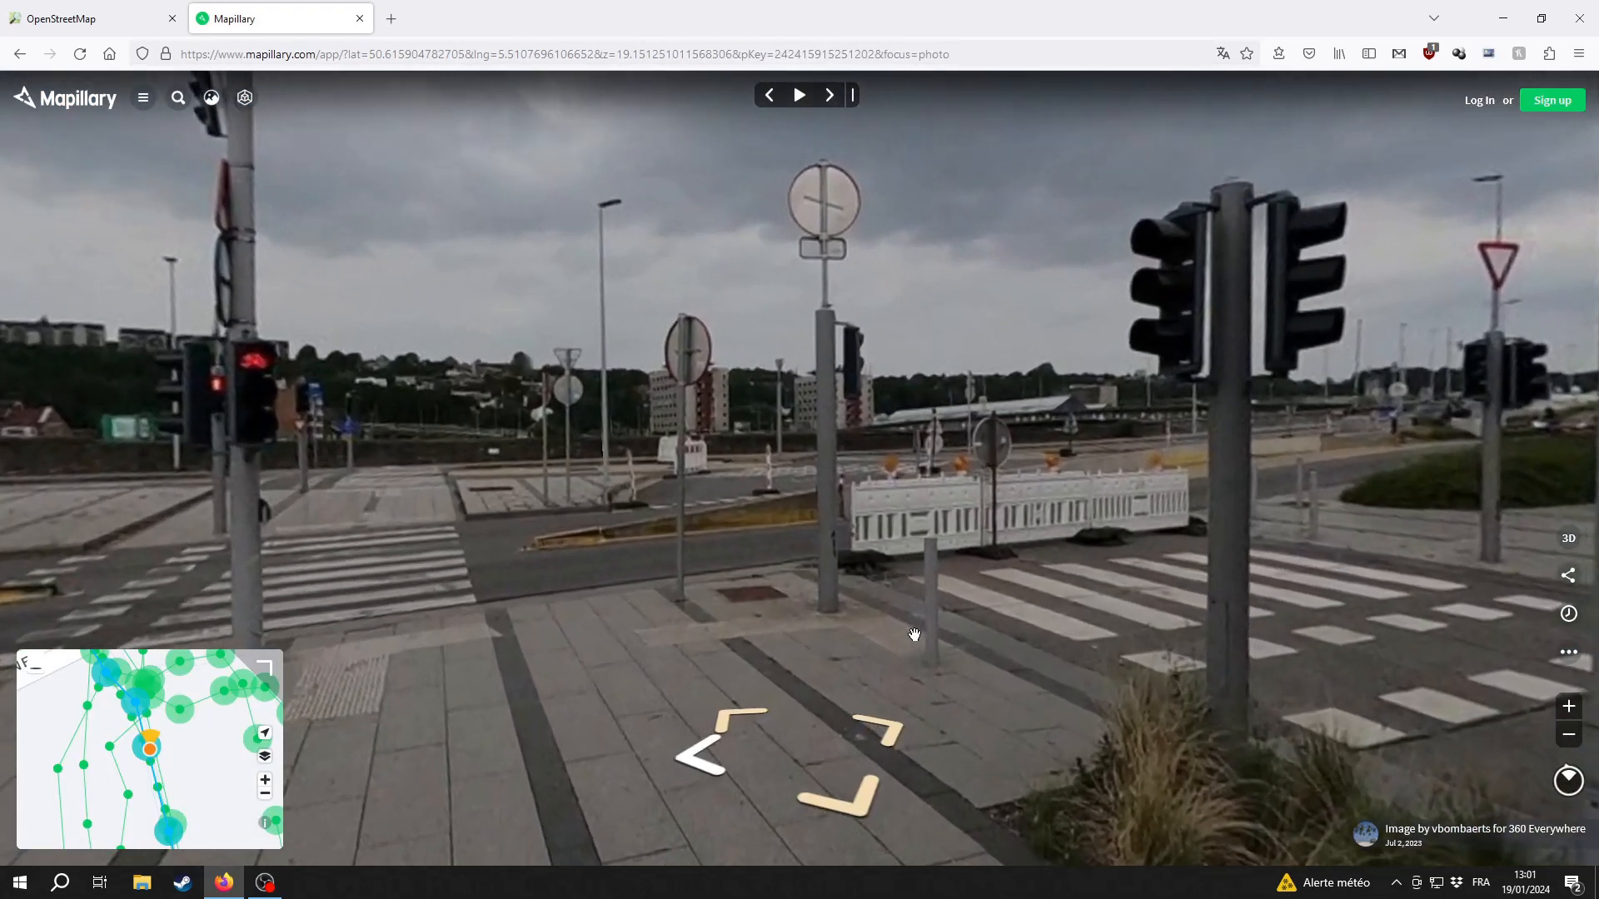
scroll(753, 656, "up", 3)
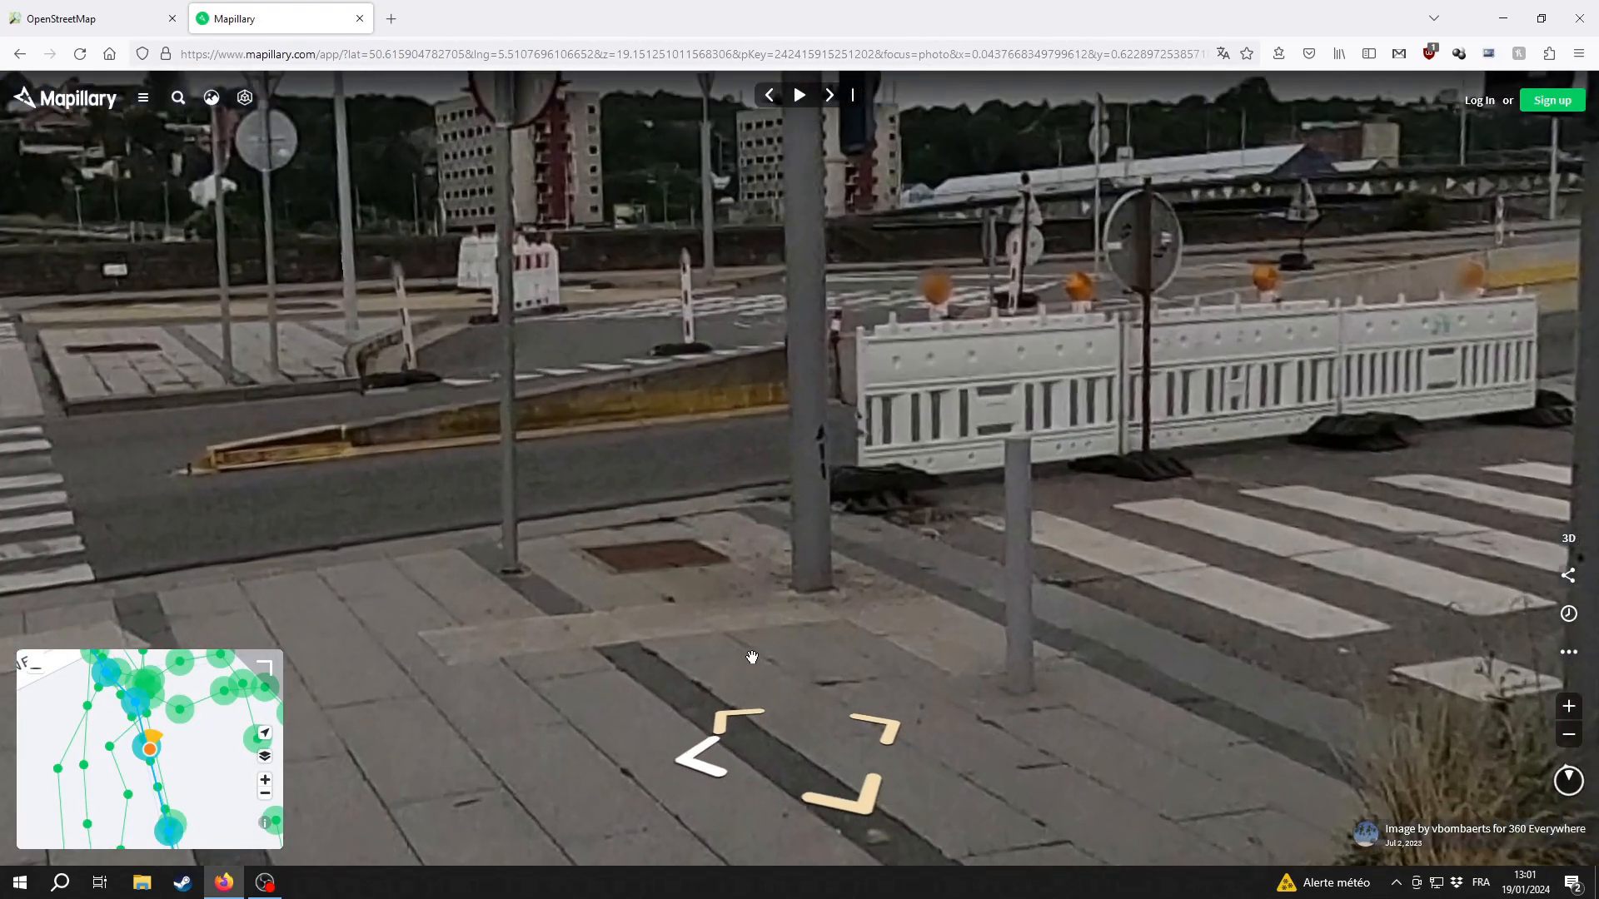
left_click(732, 716)
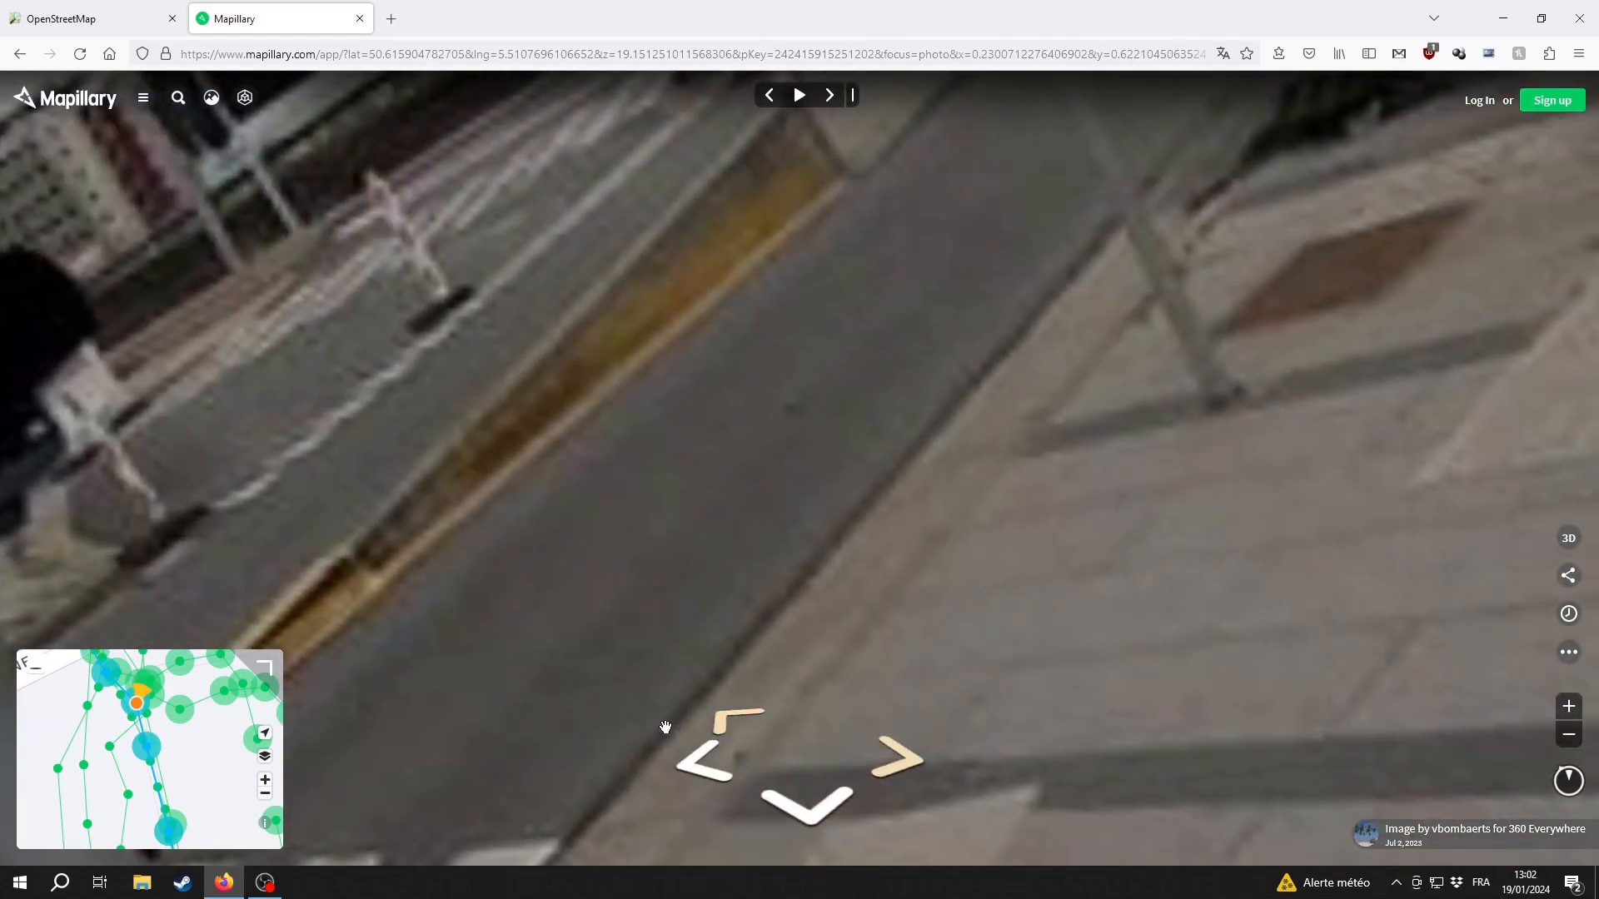
scroll(798, 682, "up", 3)
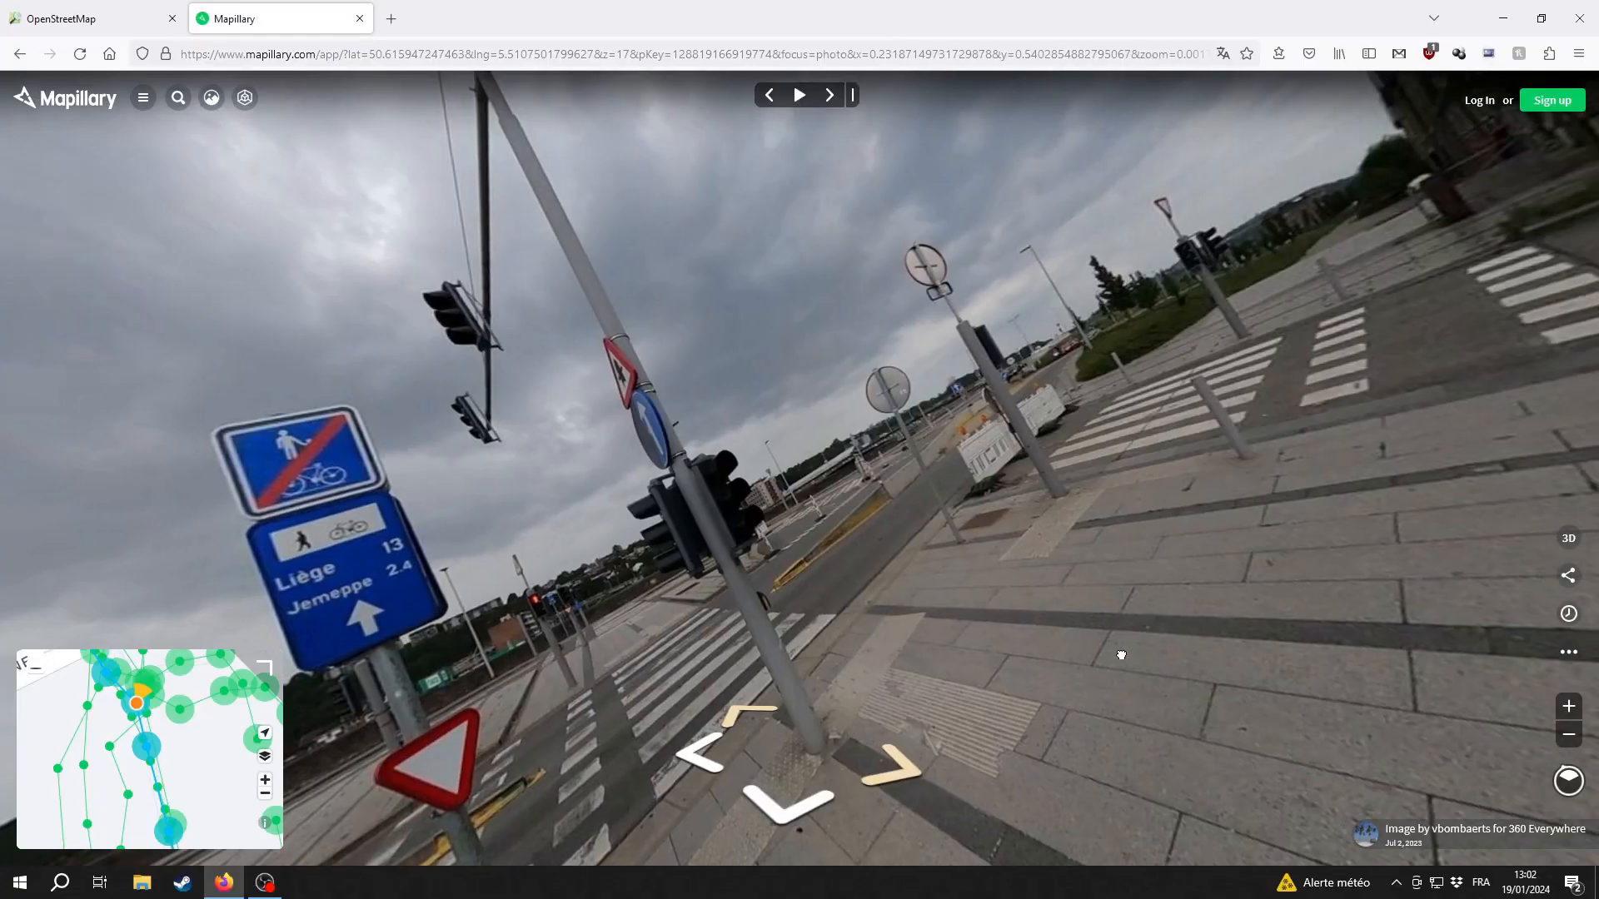
left_click_drag(1118, 654, 1007, 528)
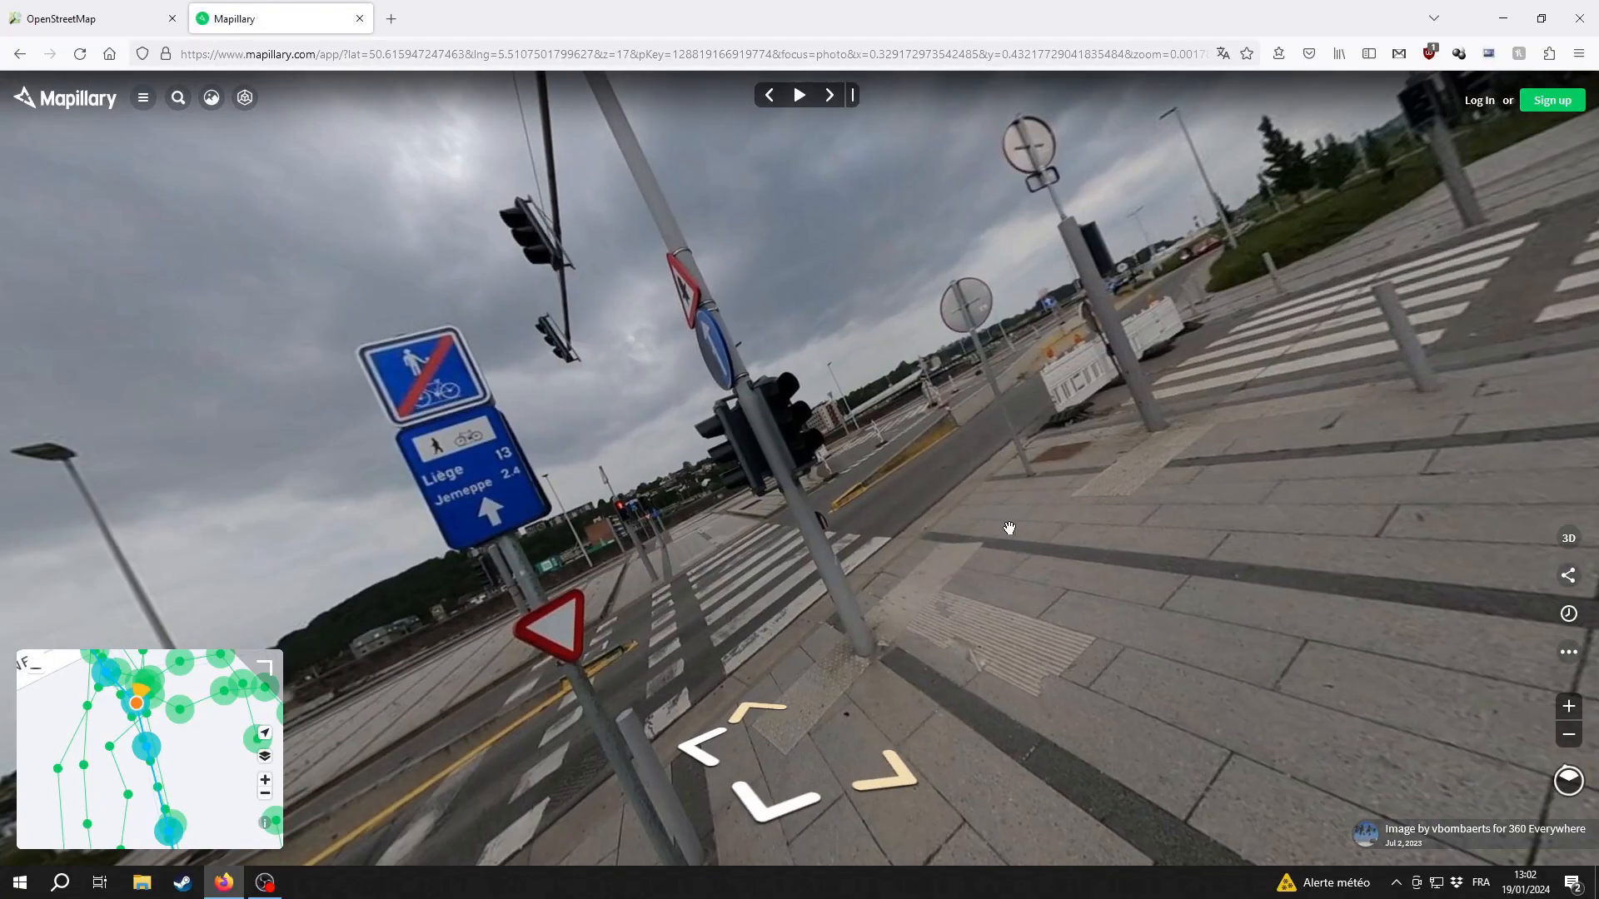
left_click(91, 18)
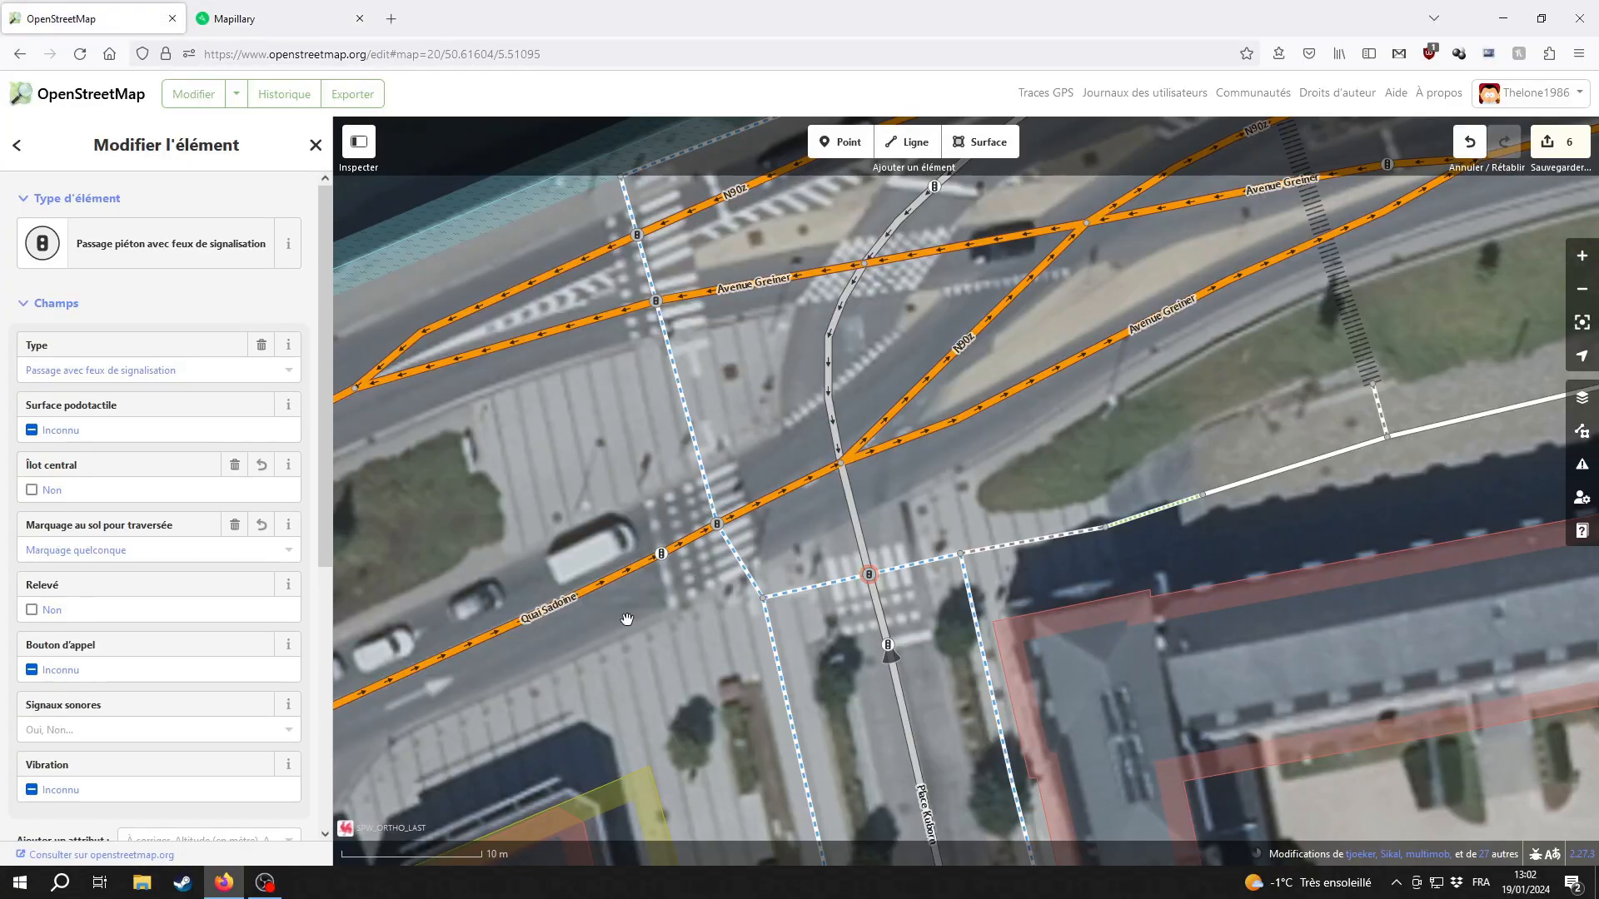
Mark the point where the footpath crosses the N90's north carriageway between the two roundabouts as a pedestrian crossing
left_click_drag(832, 416, 832, 624)
key("Escape")
left_click(739, 439)
left_click(125, 619)
left_click(158, 429)
left_click(100, 454)
scroll(718, 647, "down", 2)
left_click_drag(717, 646, 608, 655)
scroll(1232, 408, "up", 3)
left_click(688, 399)
left_click(702, 496)
left_click(739, 573)
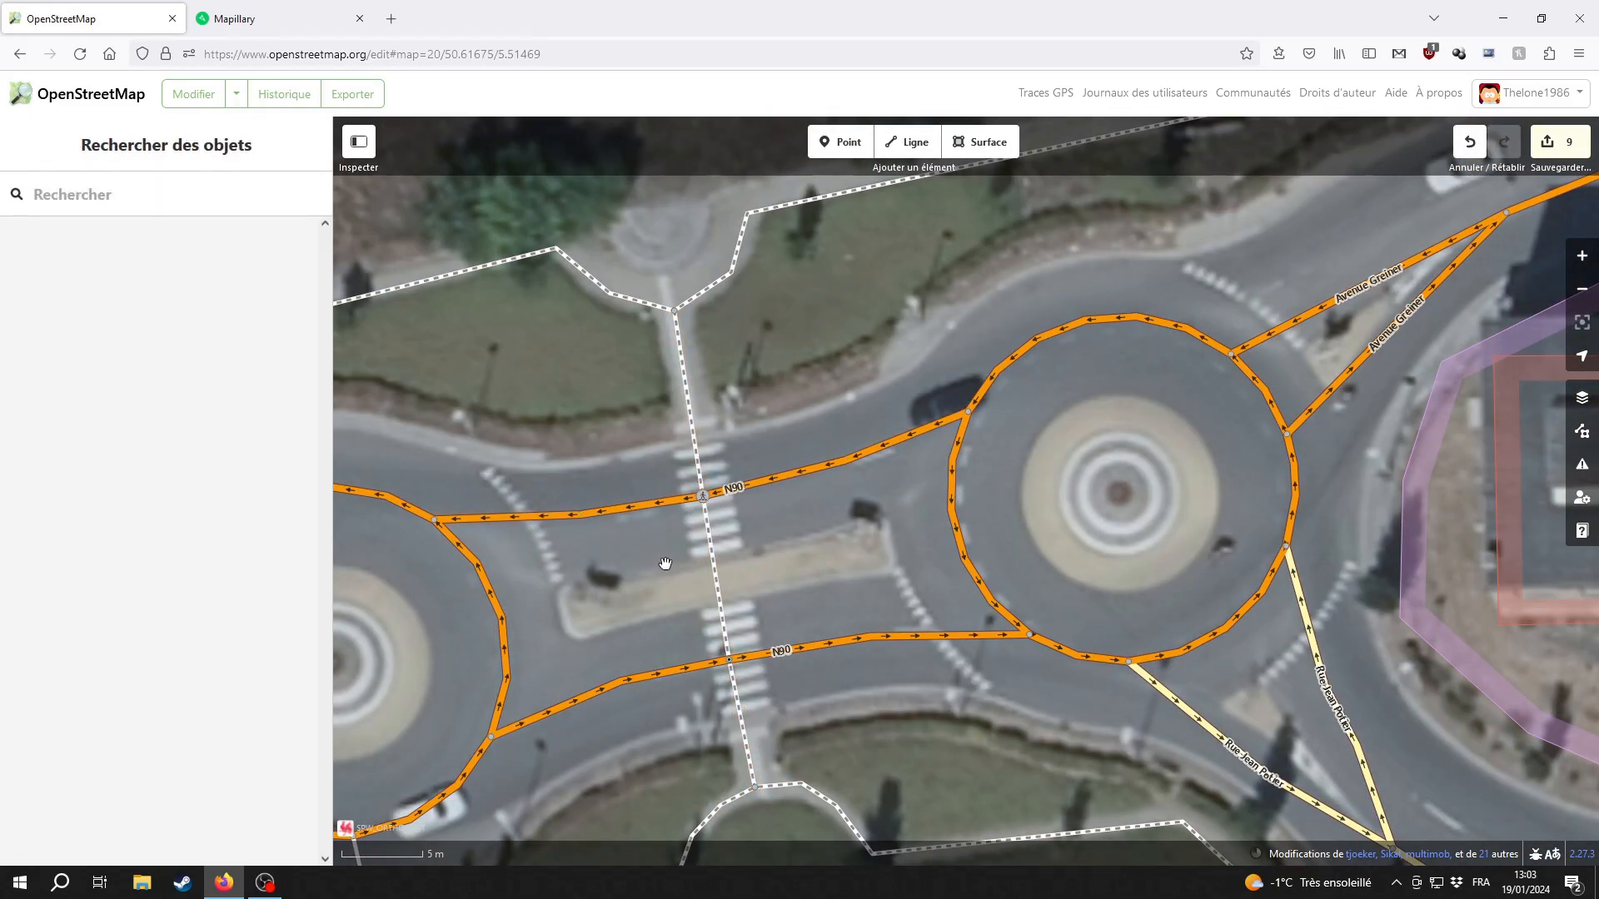
Make the N90's south carriageway crossing a Passage piéton non protégé with Surface podotactile Oui, Îlot central Oui and Marquage quelconque
left_click_drag(738, 573, 836, 586)
left_click(816, 600)
left_click(825, 673)
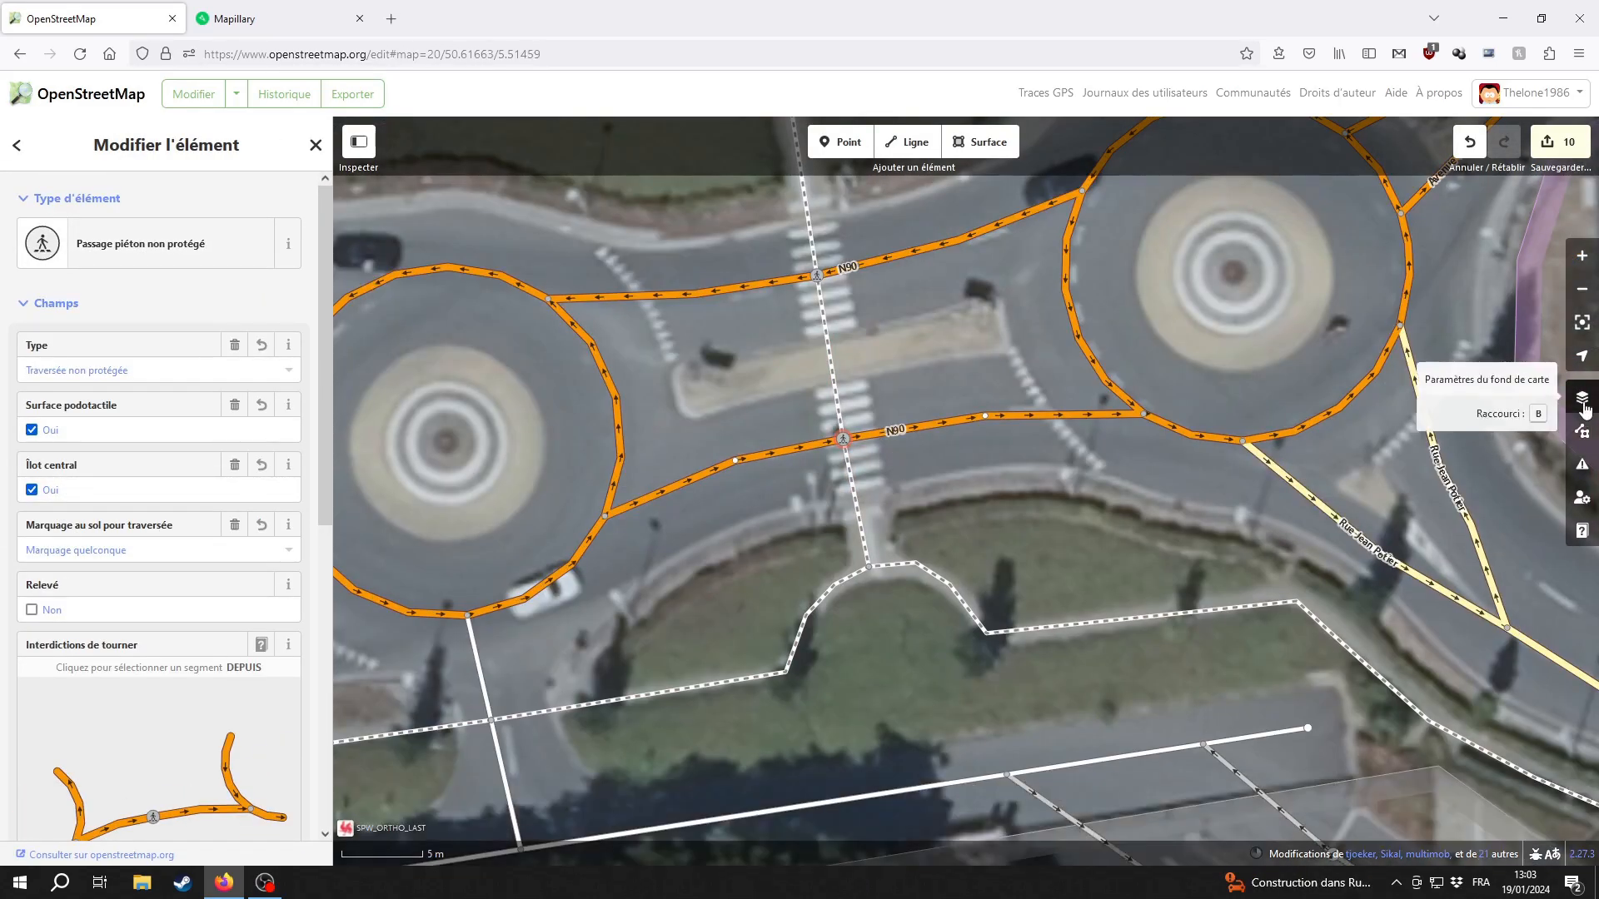
Show the background settings and set Rue Cockerill's west crossing near Rue de l'Industrie to Surface podotactile Oui, Îlot central Non and Marquage quelconque
left_click(1582, 397)
scroll(655, 659, "down", 5)
left_click_drag(666, 750, 583, 249)
left_click(651, 655)
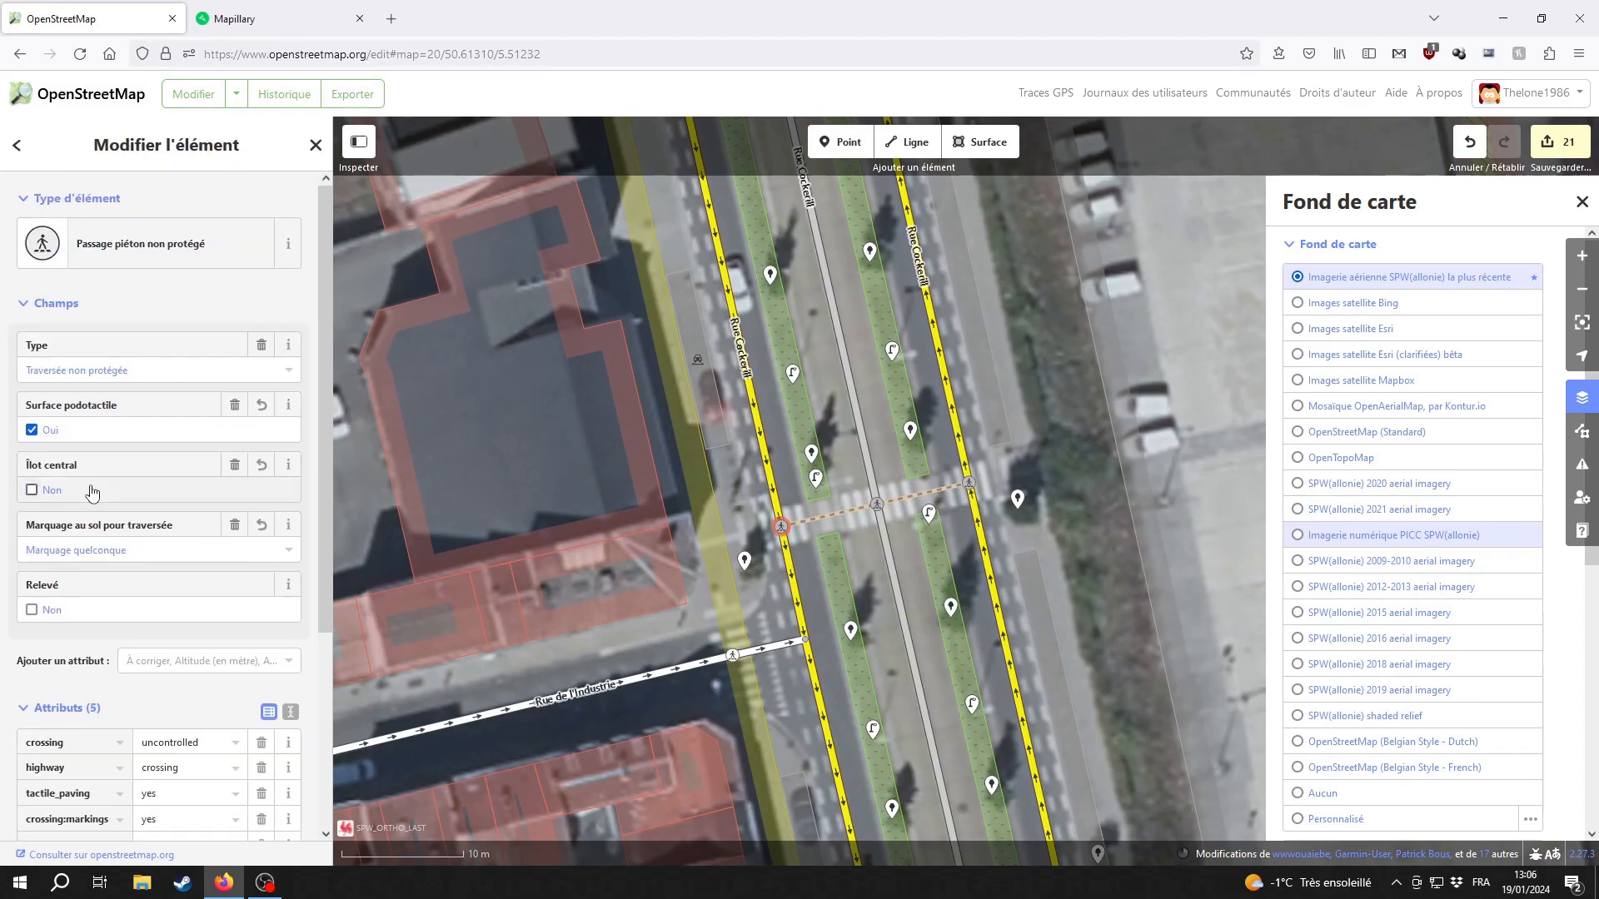
Complete the crossings north of the N683 roundabout and on Rue Jean de Seraing, the latter with Surface podotactile Oui and Marquage quelconque
left_click(201, 250)
left_click(201, 286)
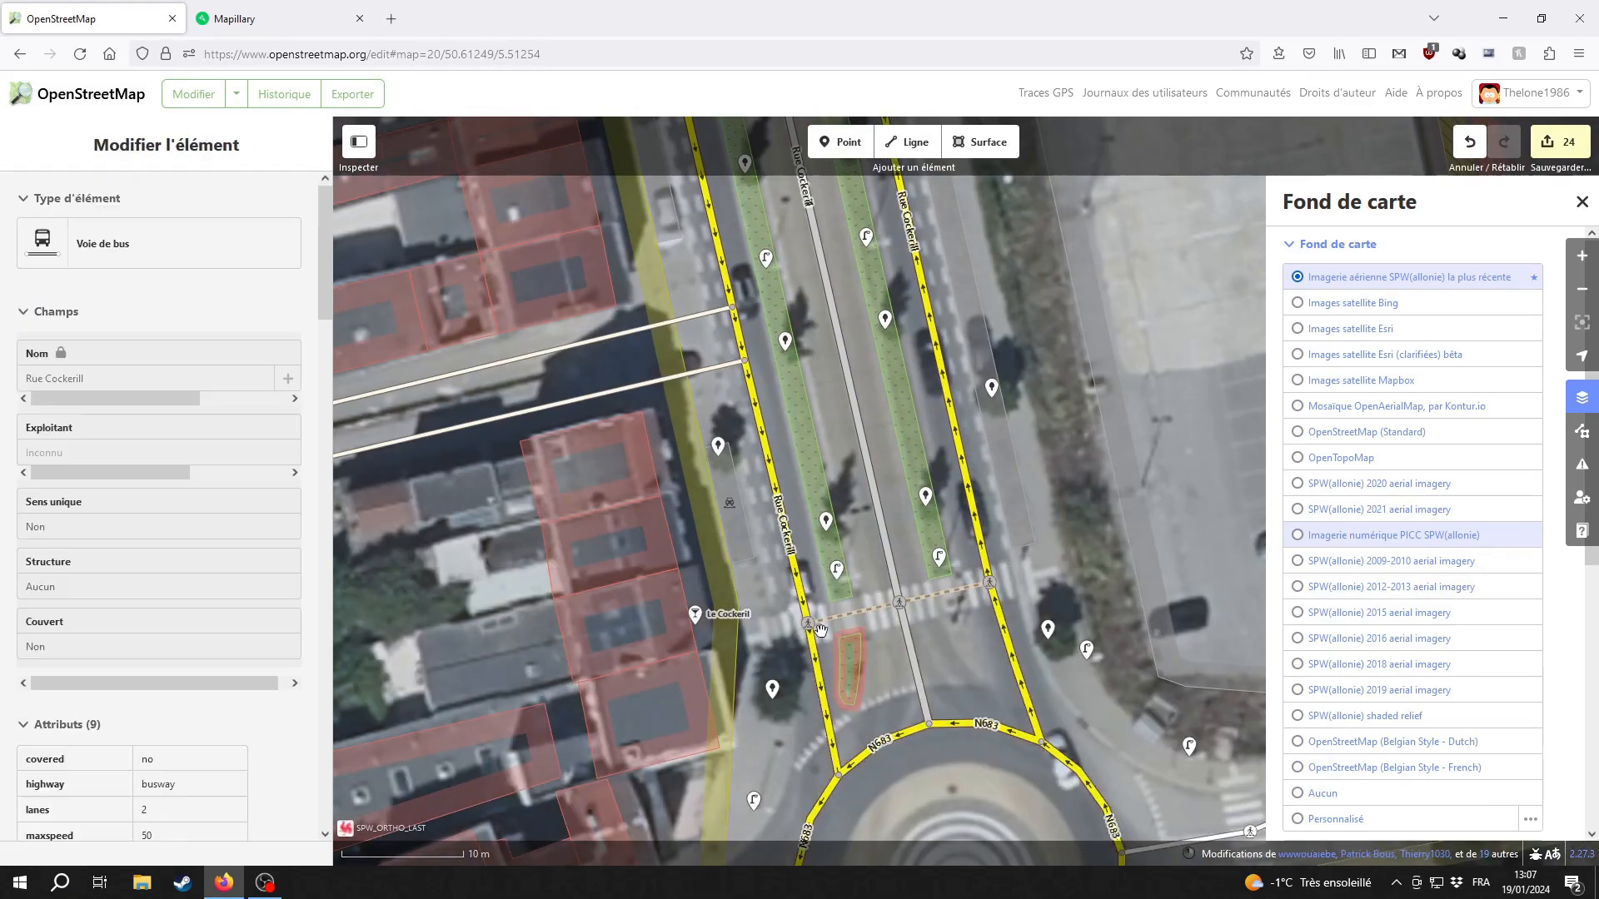
left_click(808, 624)
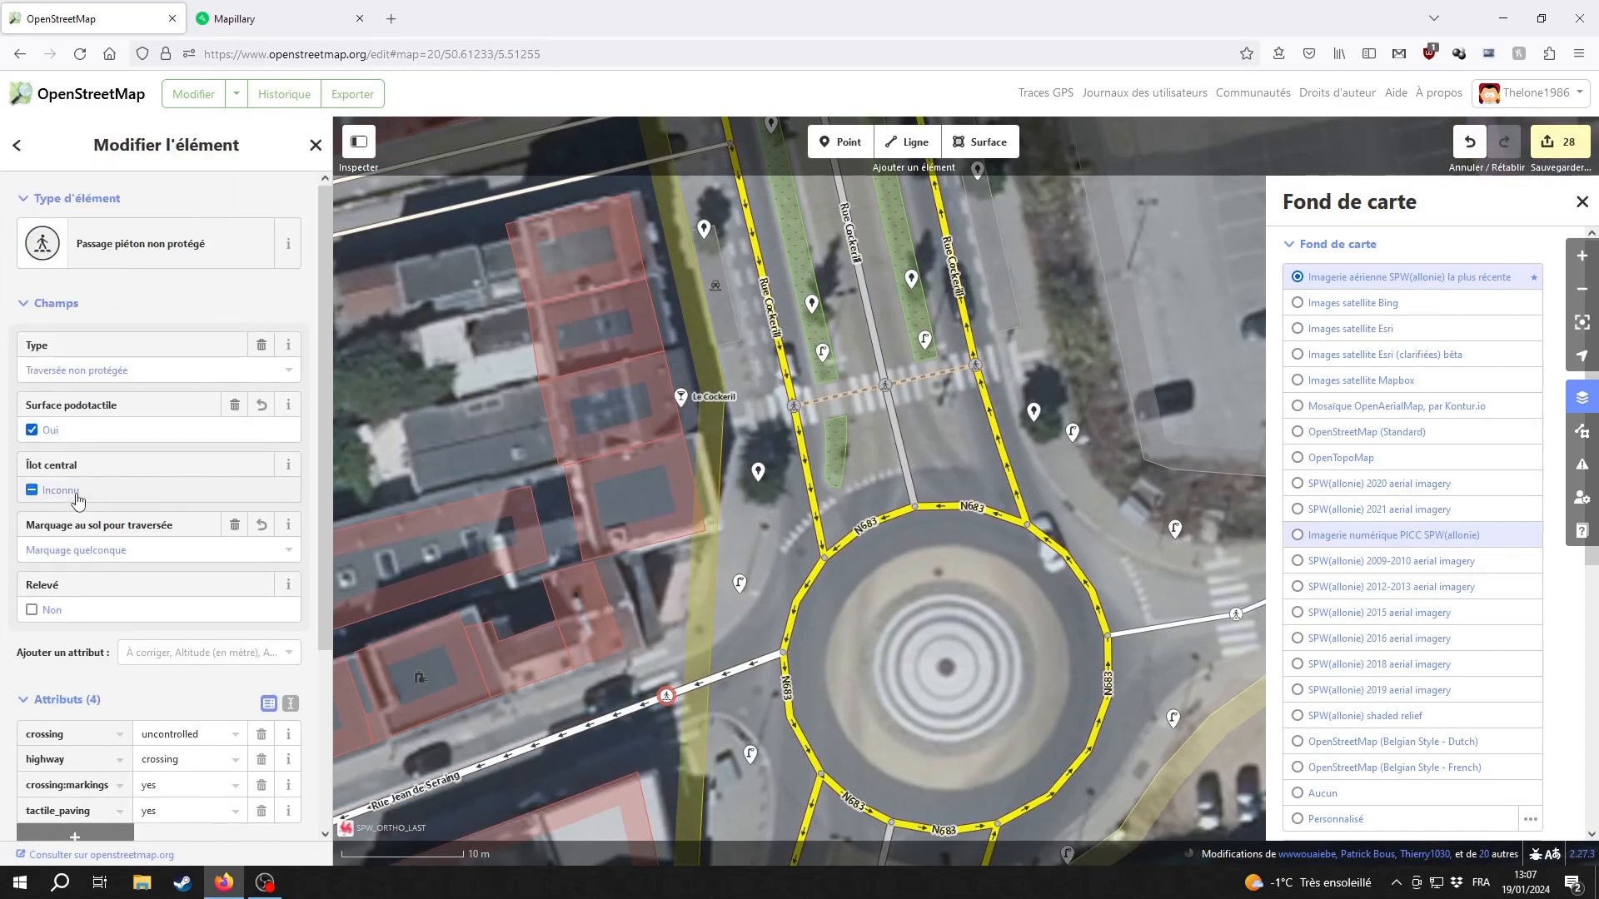
left_click(101, 440)
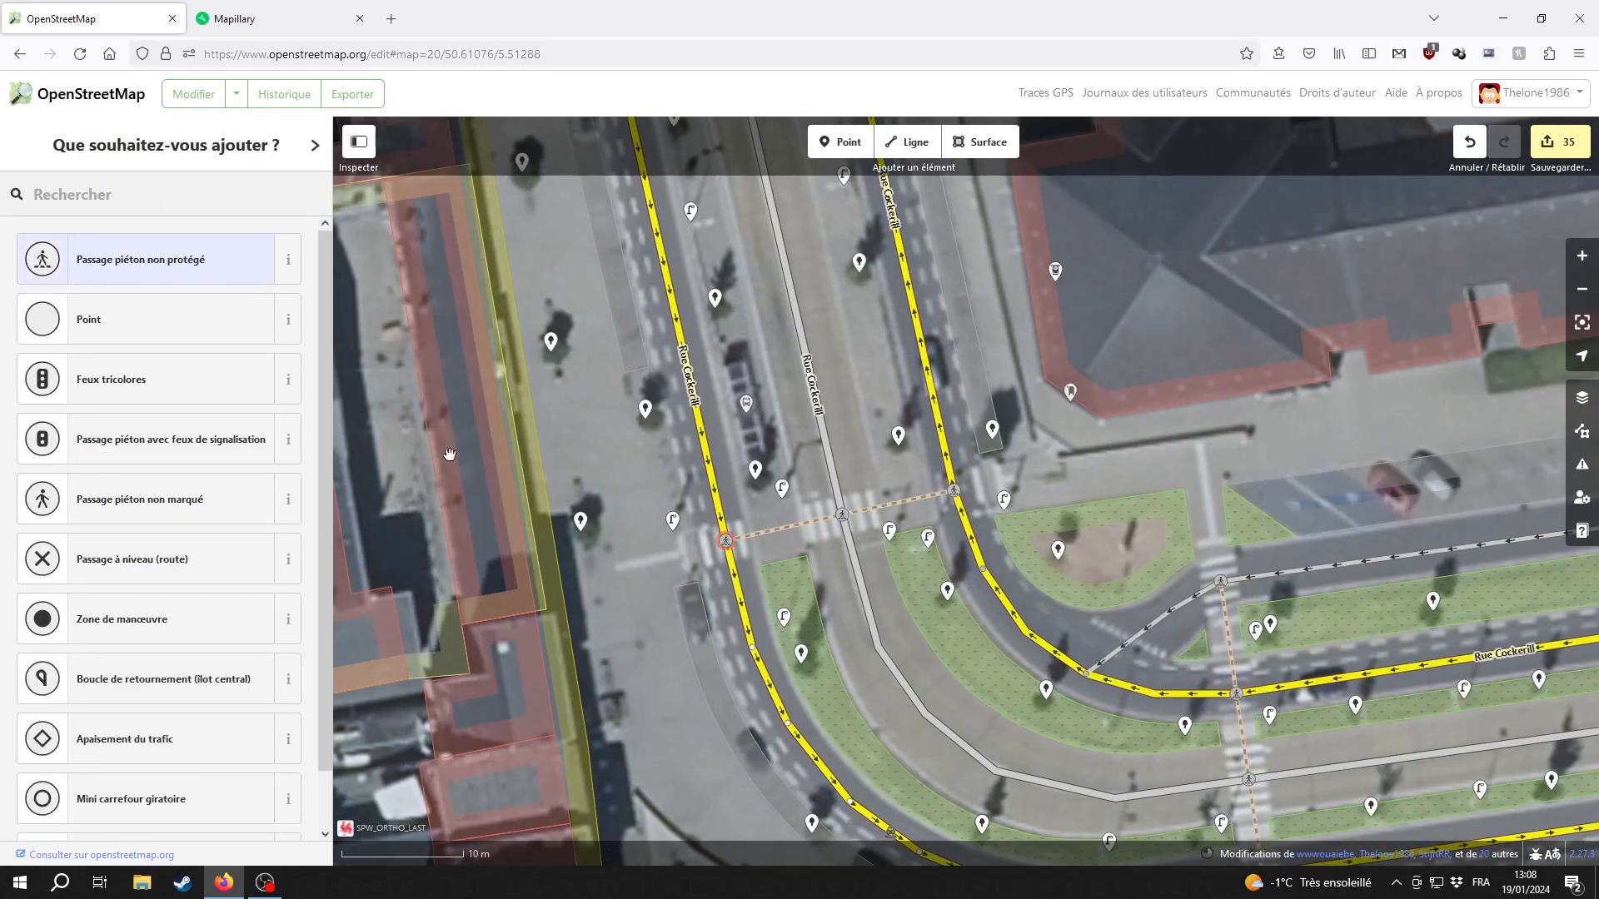
Make Rue Cockerill's west crossing before the bend Passage piéton non protégé; set the adjacent busway crossing's Surface podotactile and Îlot central to Oui
left_click(125, 261)
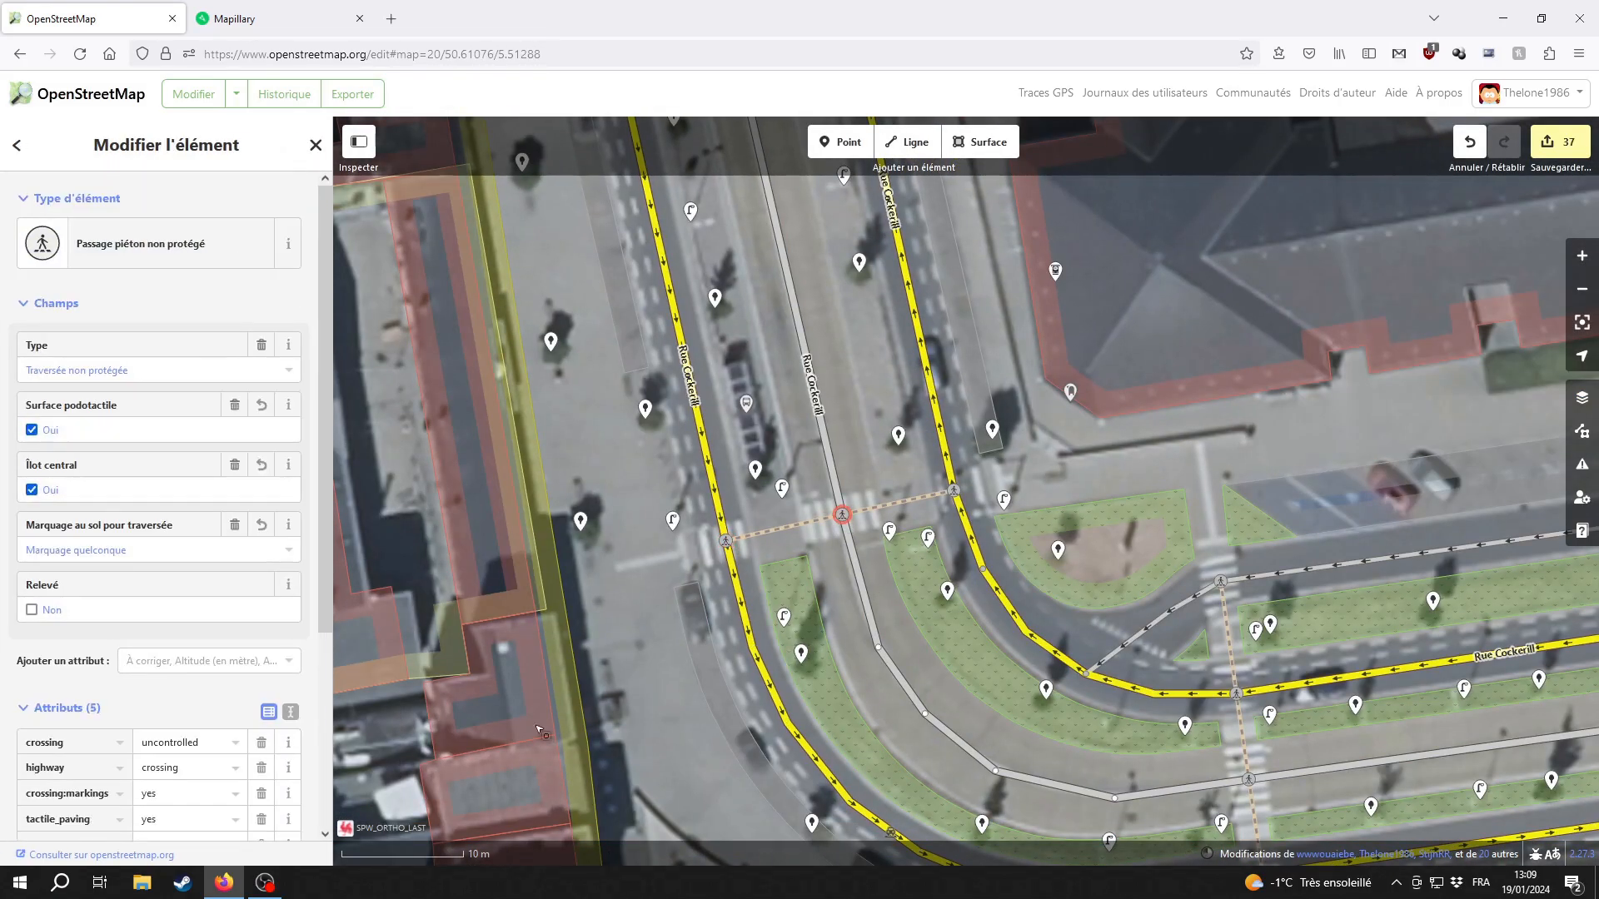
key("Escape")
Change the busway crossing just east of Rue Cockerill's bend to Passage piéton non protégé
left_click_drag(1219, 582, 901, 430)
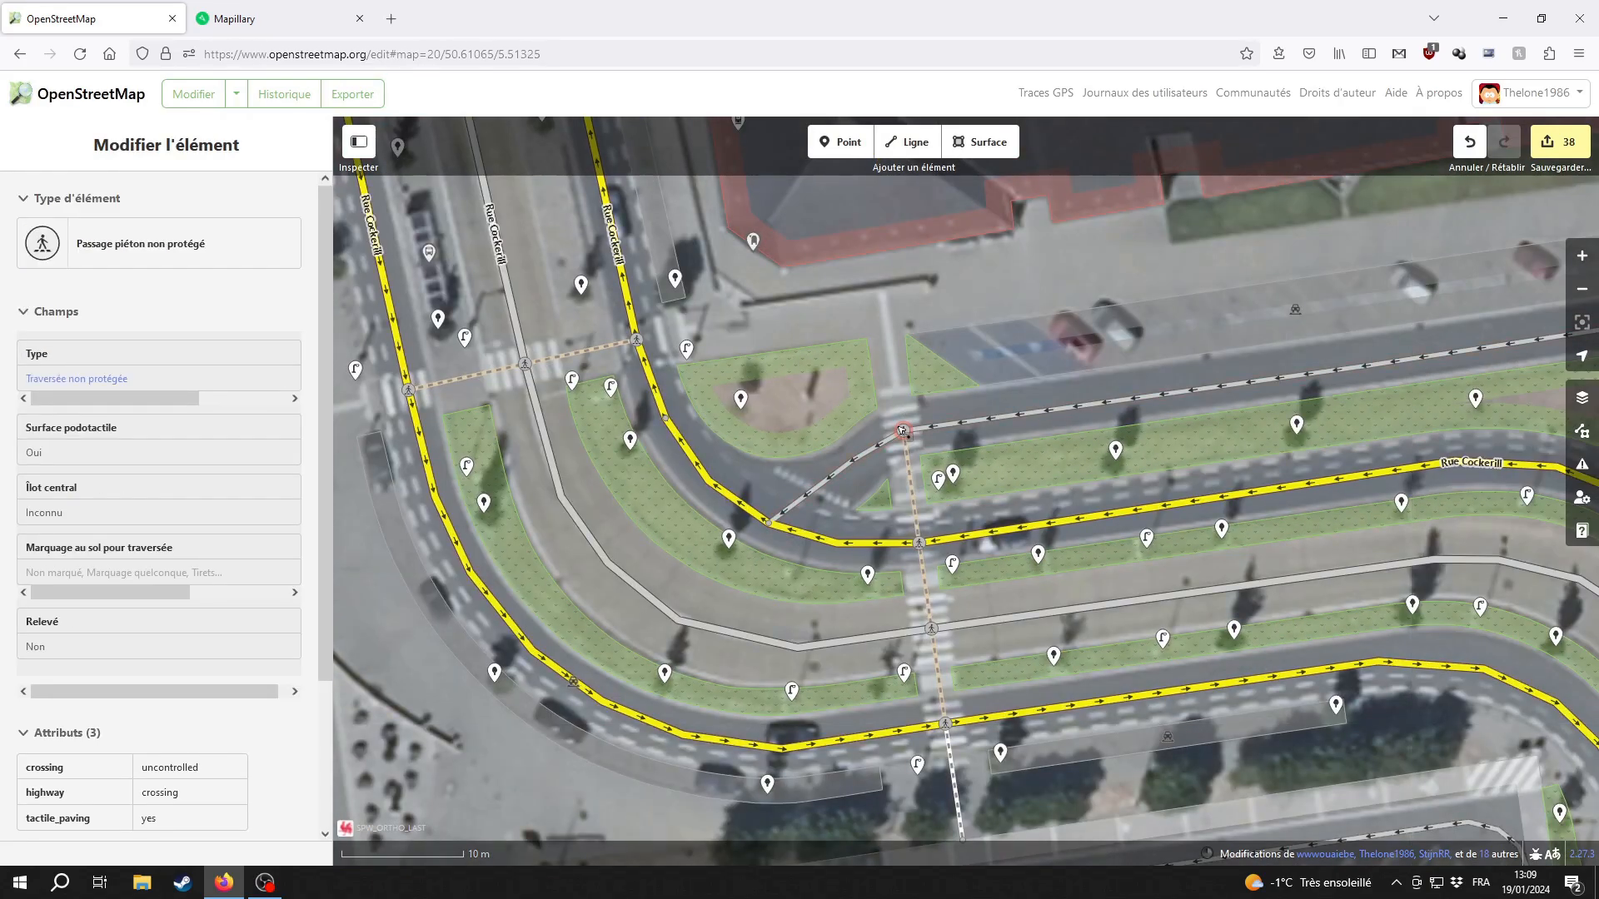
left_click(931, 628)
left_click(164, 246)
left_click(164, 249)
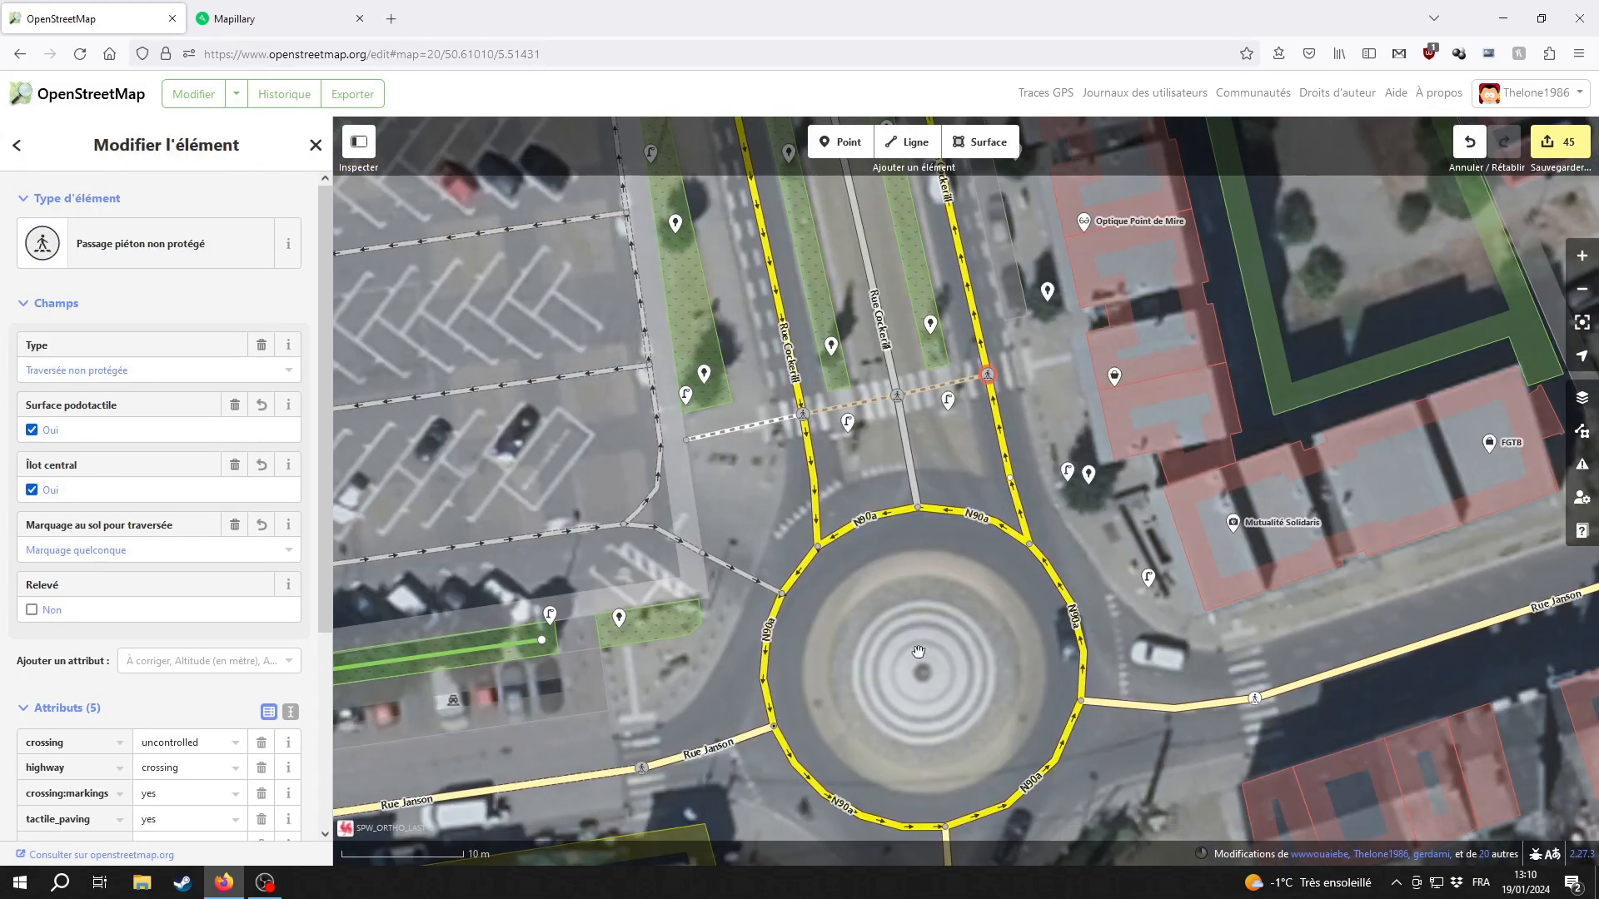
Set the Rue Janson crossing east of the roundabout to Surface podotactile Oui, Îlot central Non and Marquage quelconque
left_click_drag(641, 668, 603, 465)
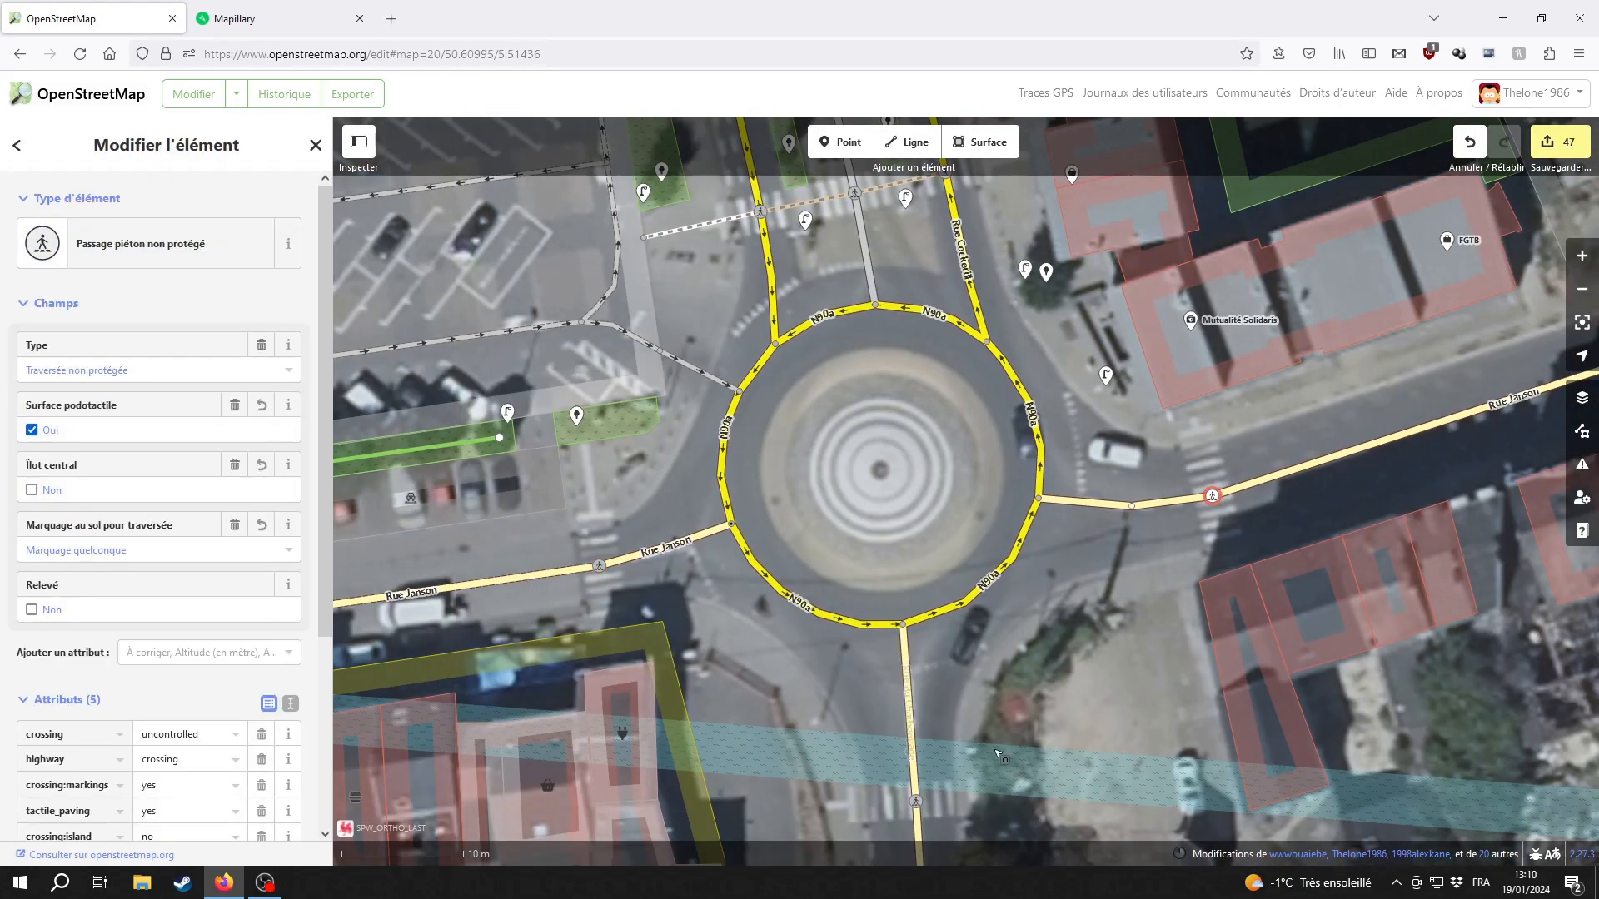
left_click_drag(924, 762, 920, 463)
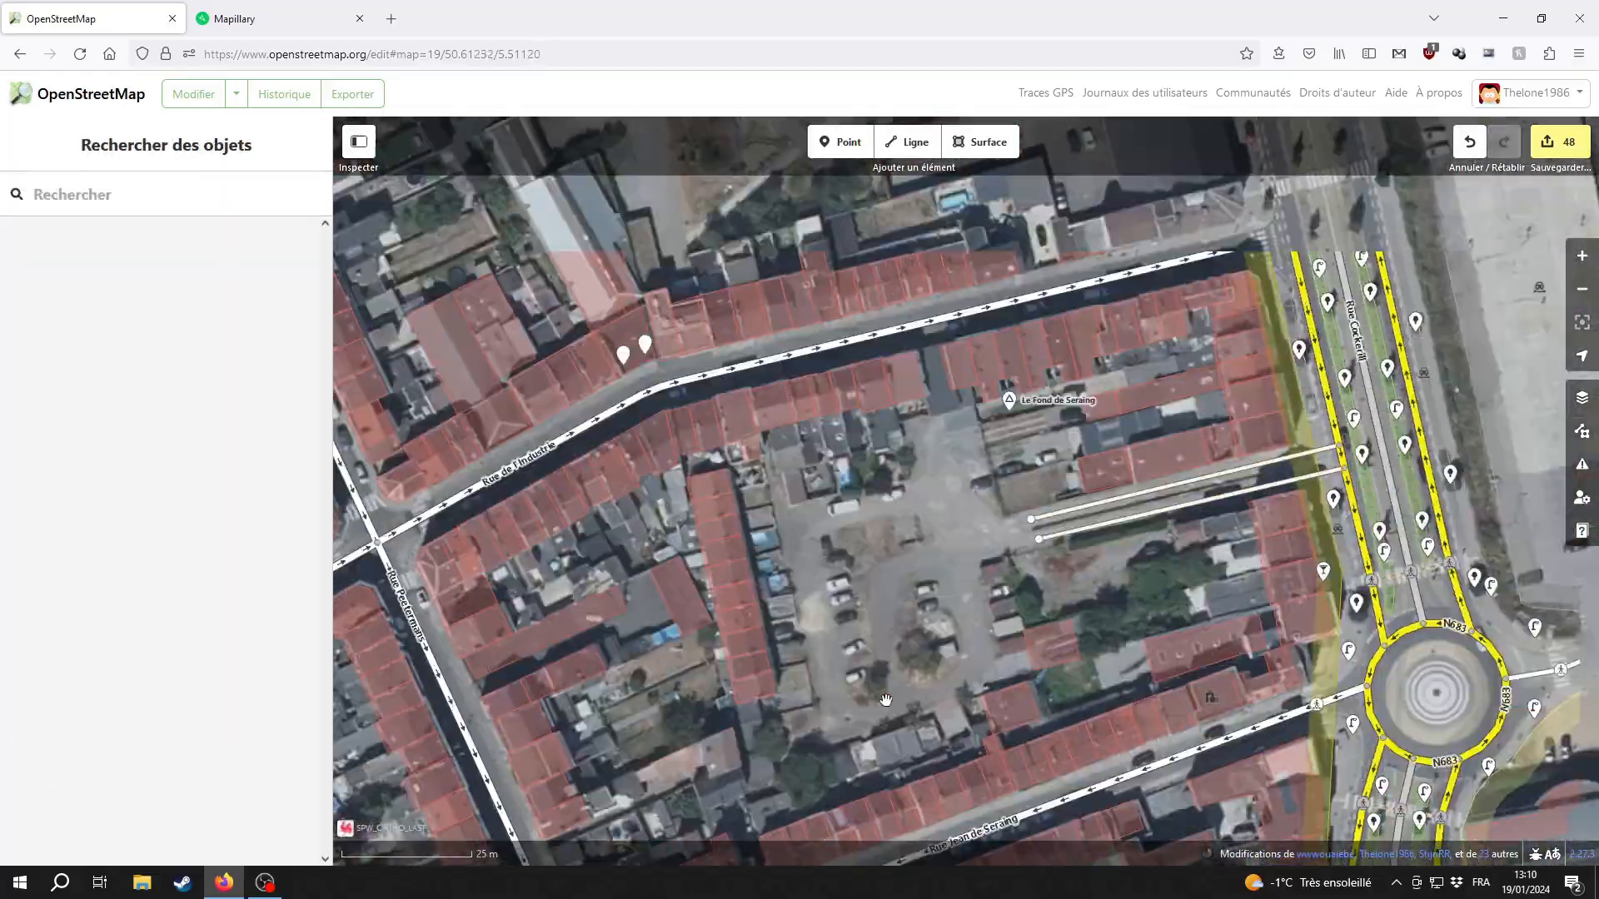
Add Passage piéton non protégé crossings with Marquage quelconque on the four arms of the Rue du Commerce and Rue de l'Industrie intersection
left_click_drag(1104, 831, 818, 302)
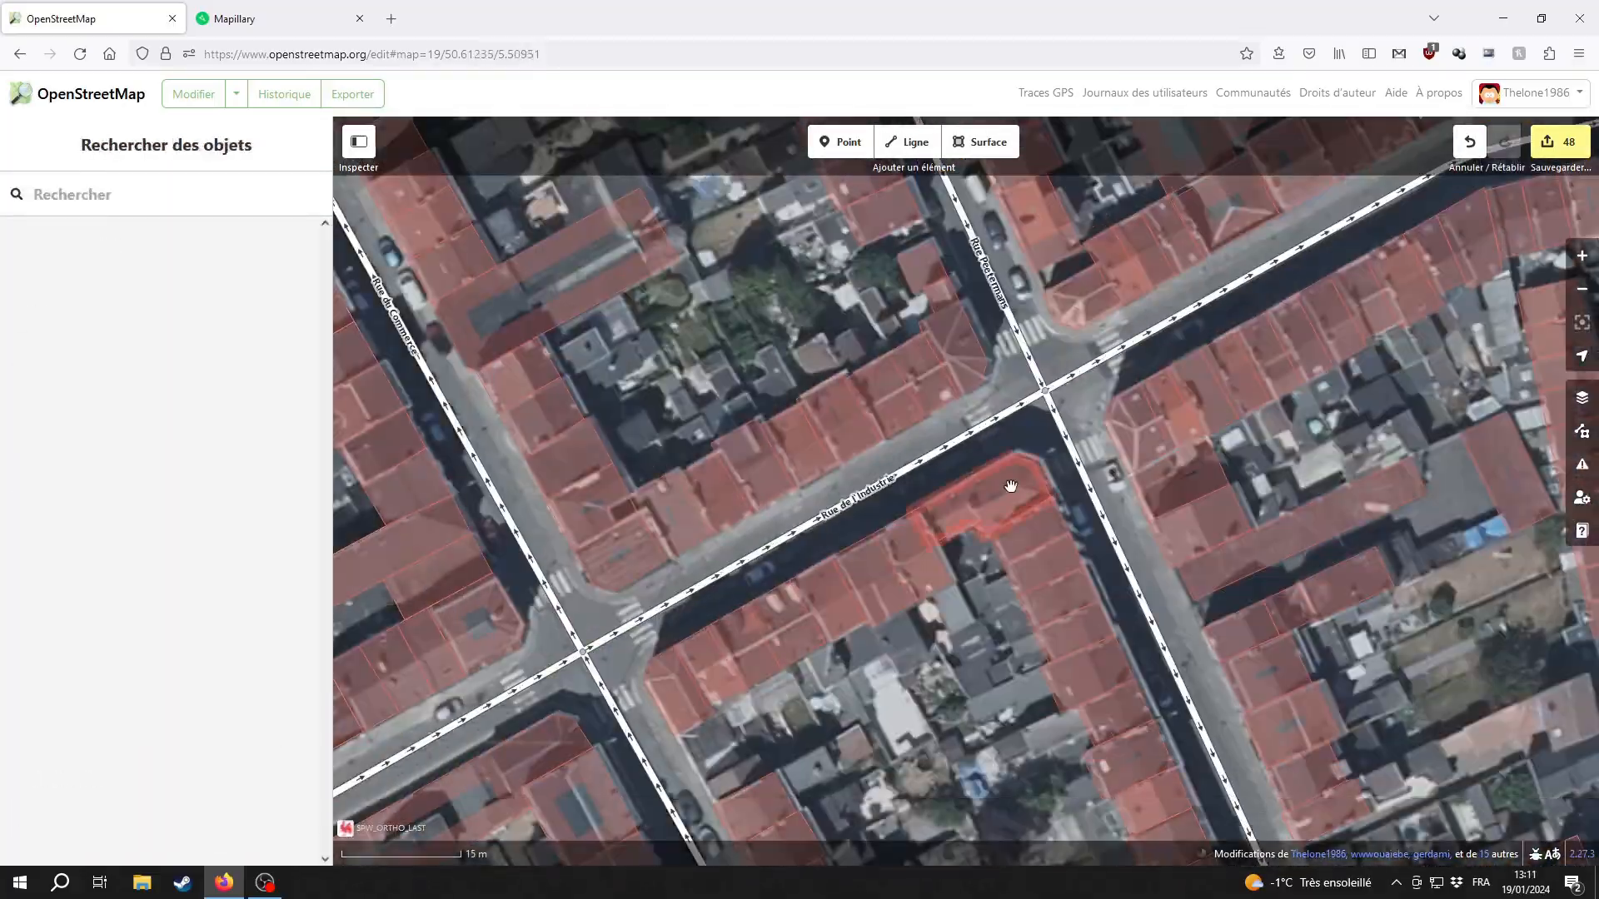
scroll(764, 642, "up", 5)
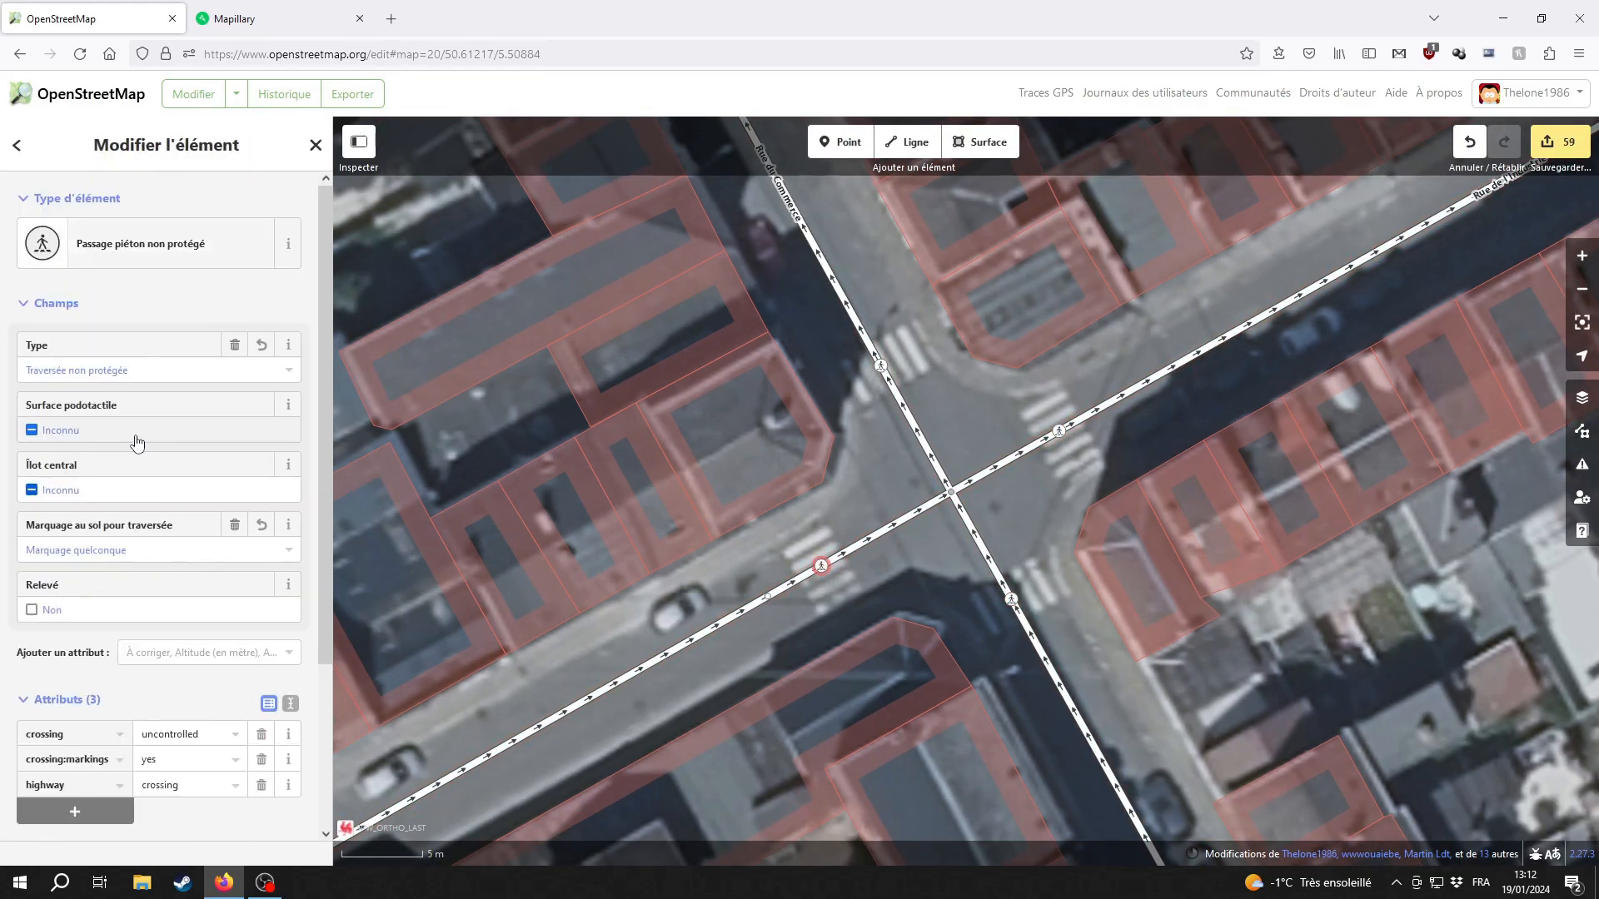
key("Escape")
Add a pedestrian crossing on Rue Peetermans just south of Rue Jean de Seraing
scroll(759, 471, "down", 5)
scroll(1143, 436, "up", 5)
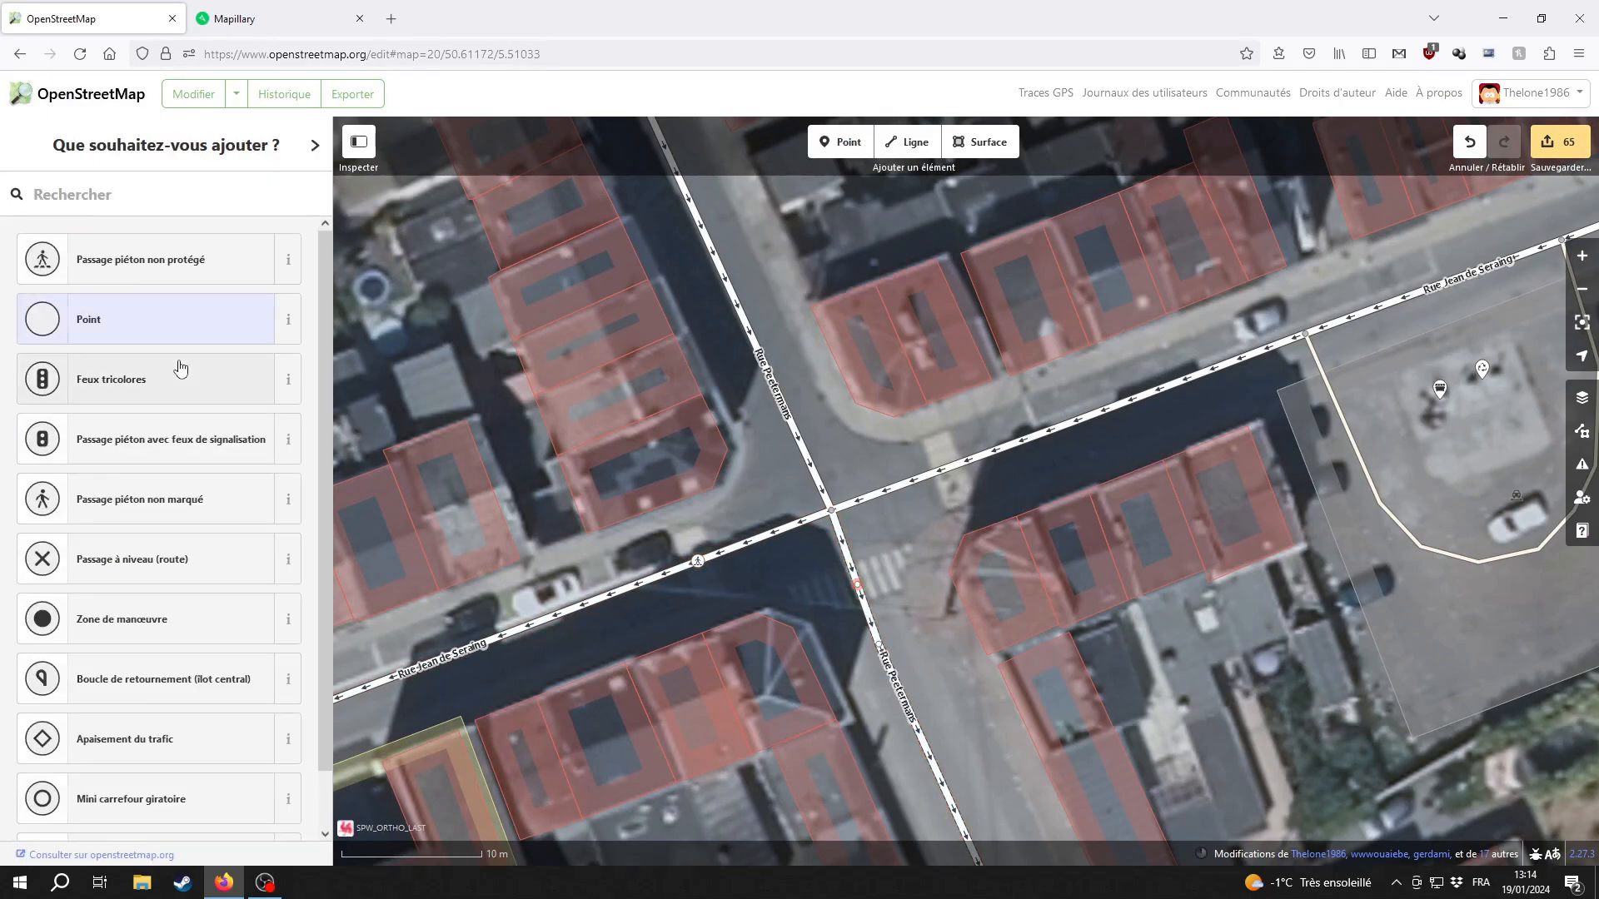
left_click(857, 585)
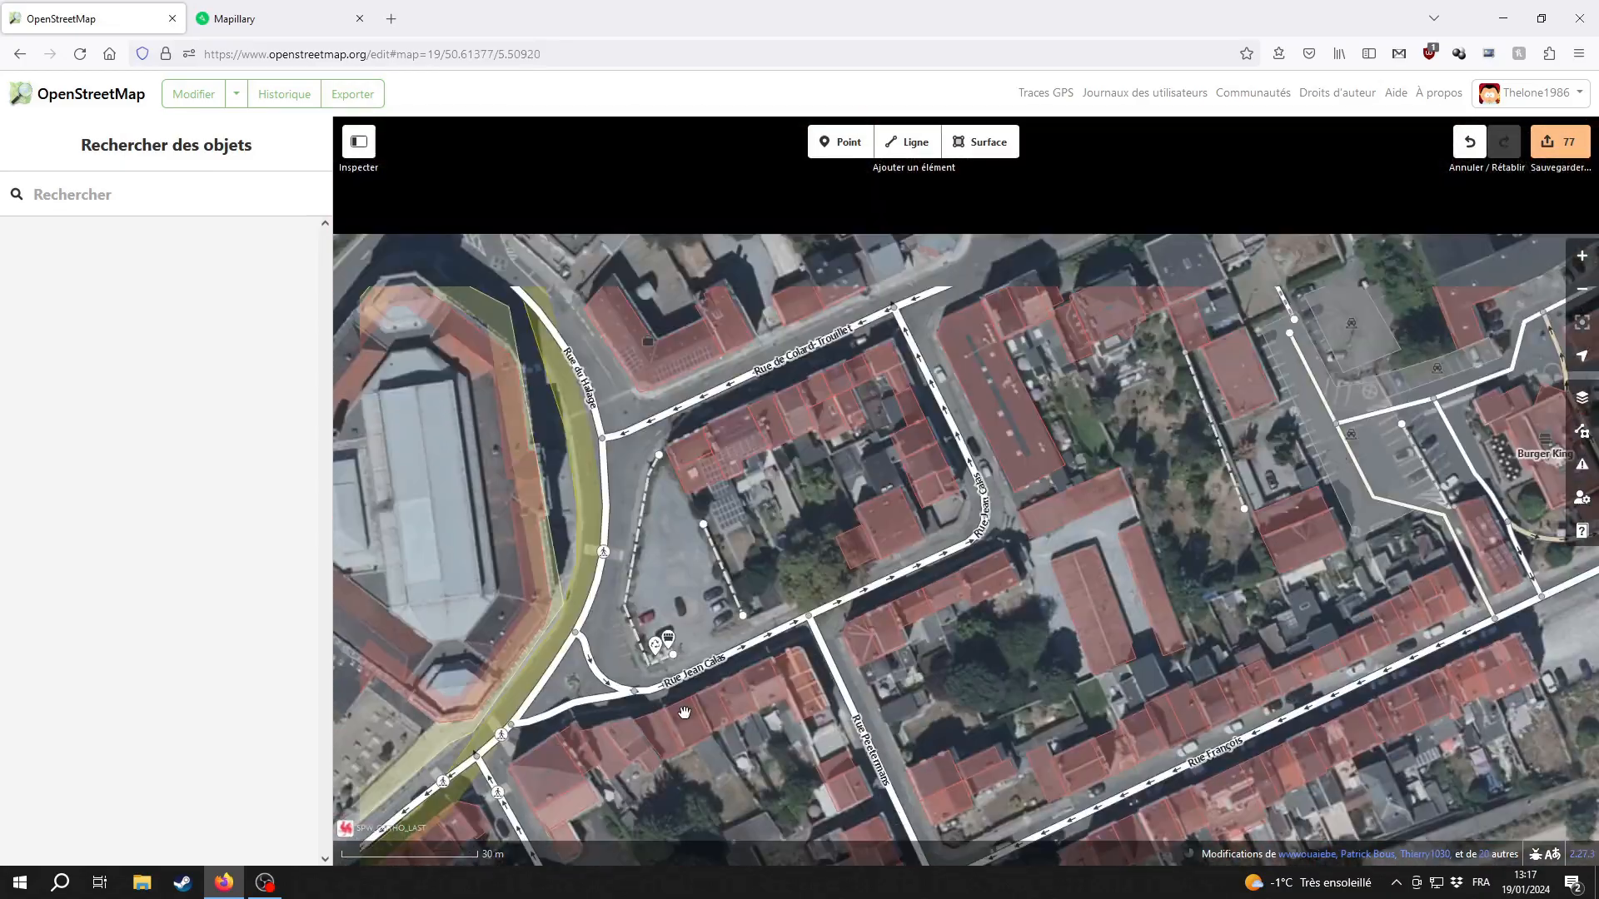
Examine the crossing on Rue du Halage in Mapillary's street imagery and undo the last edit in the OpenStreetMap editor
key("ctrl+Tab")
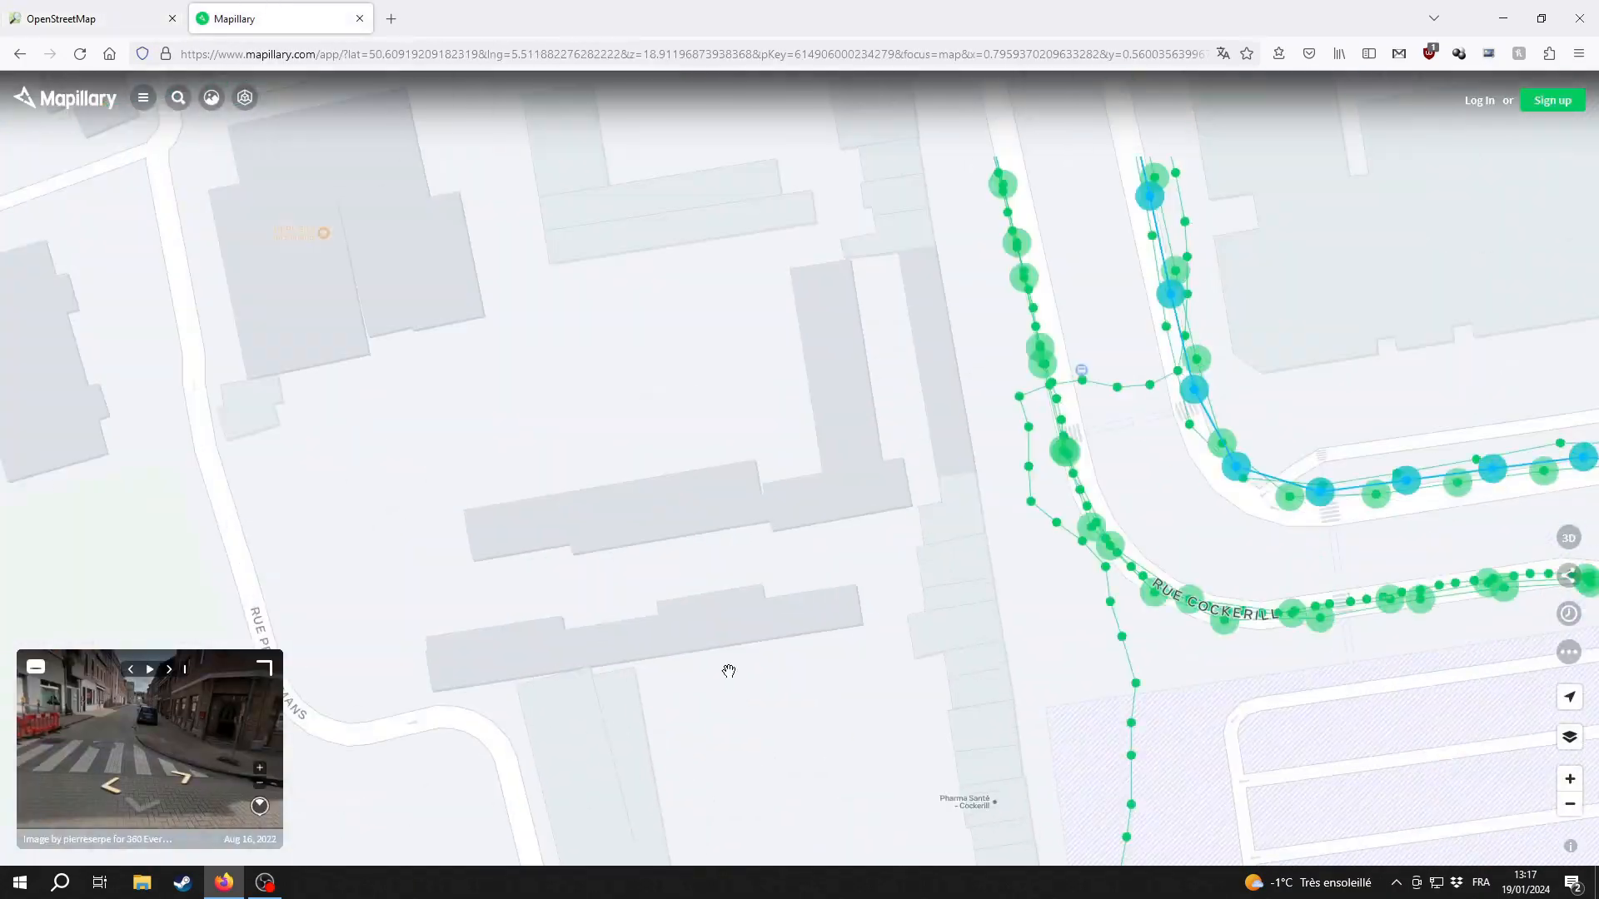
left_click(667, 588)
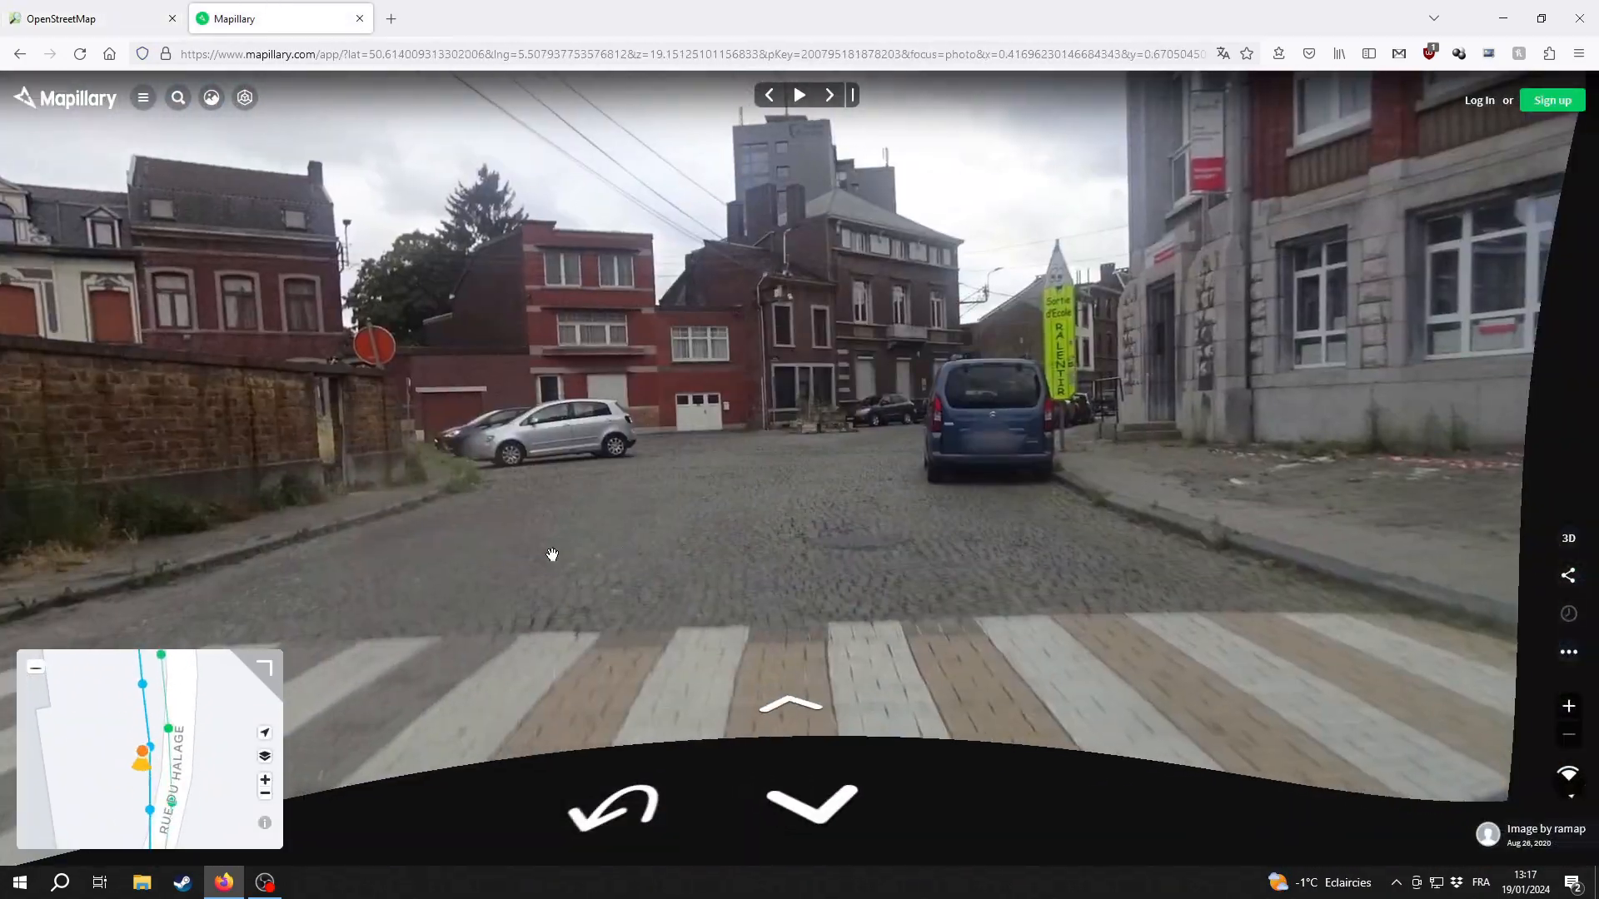
key("ctrl+Tab")
key("ctrl+Tab")
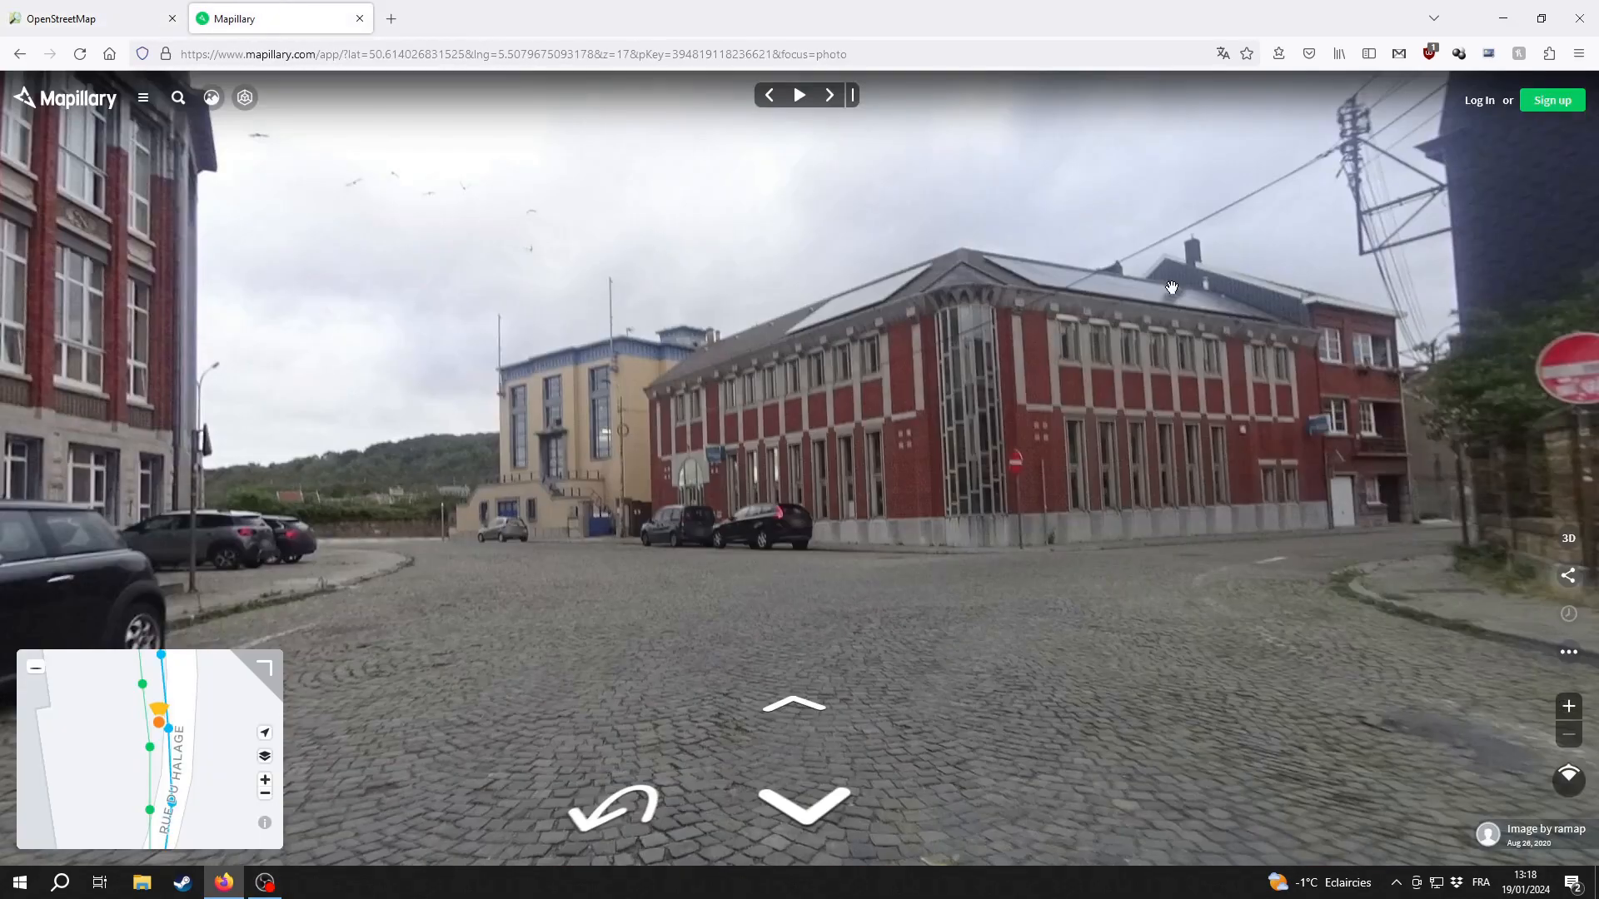
key("ctrl+Tab")
key("ctrl+z")
key("ctrl+Tab")
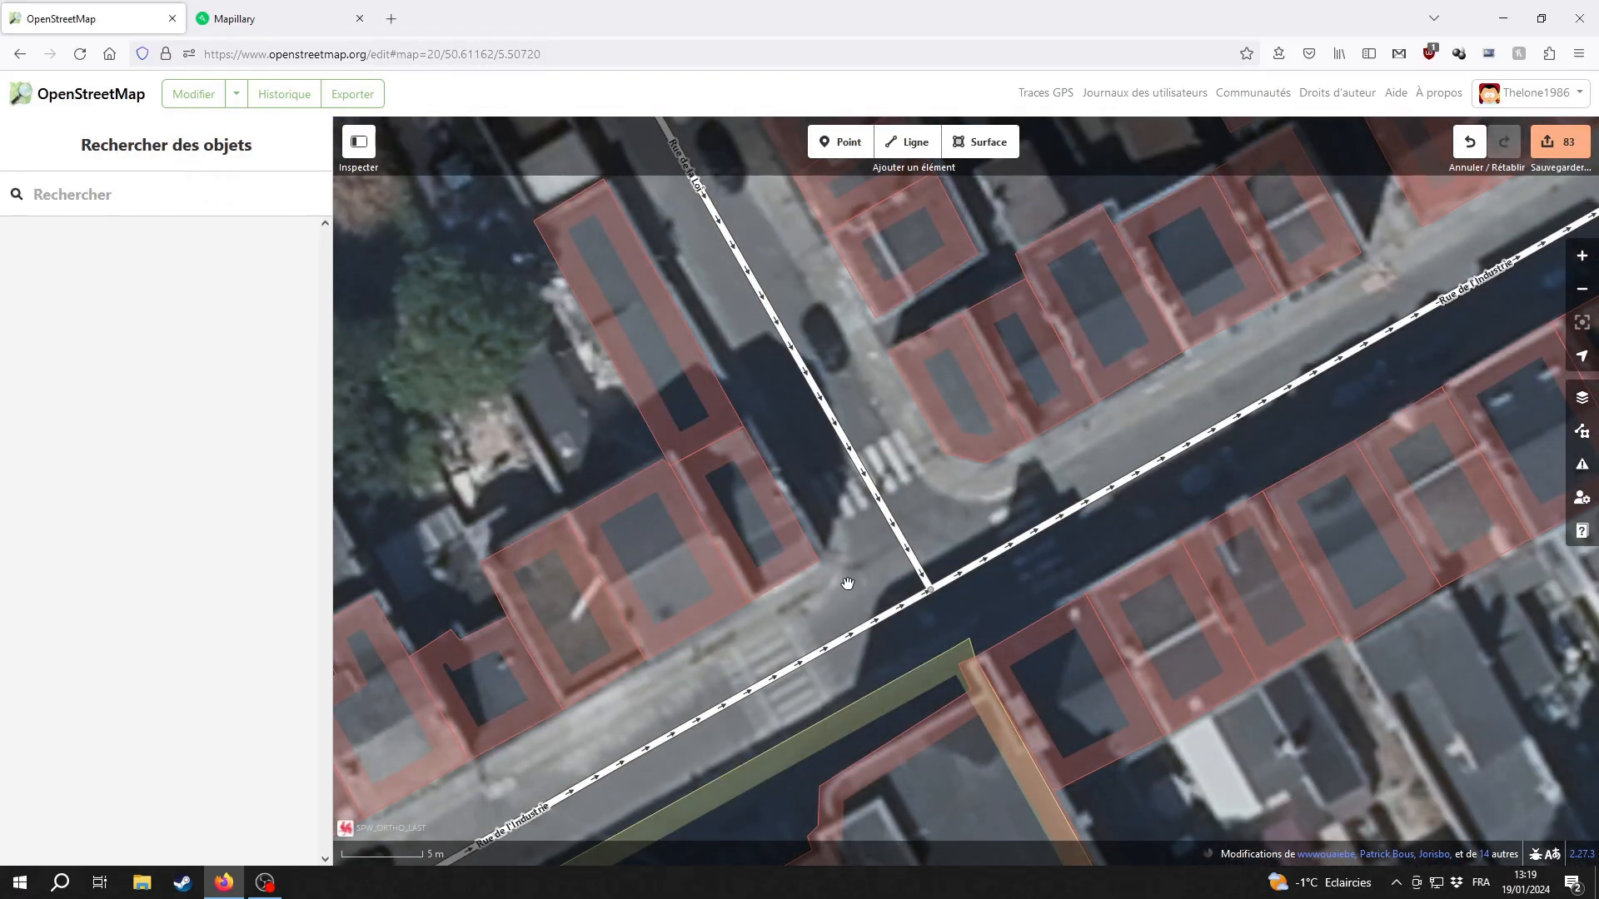
Switch to Mapillary and examine the street imagery of the Rue de l'Industrie crossing near Rue de la Loi
key("ctrl+Tab")
left_click(158, 10)
left_click(258, 17)
left_click(900, 531)
left_click(265, 668)
scroll(536, 648, "up", 5)
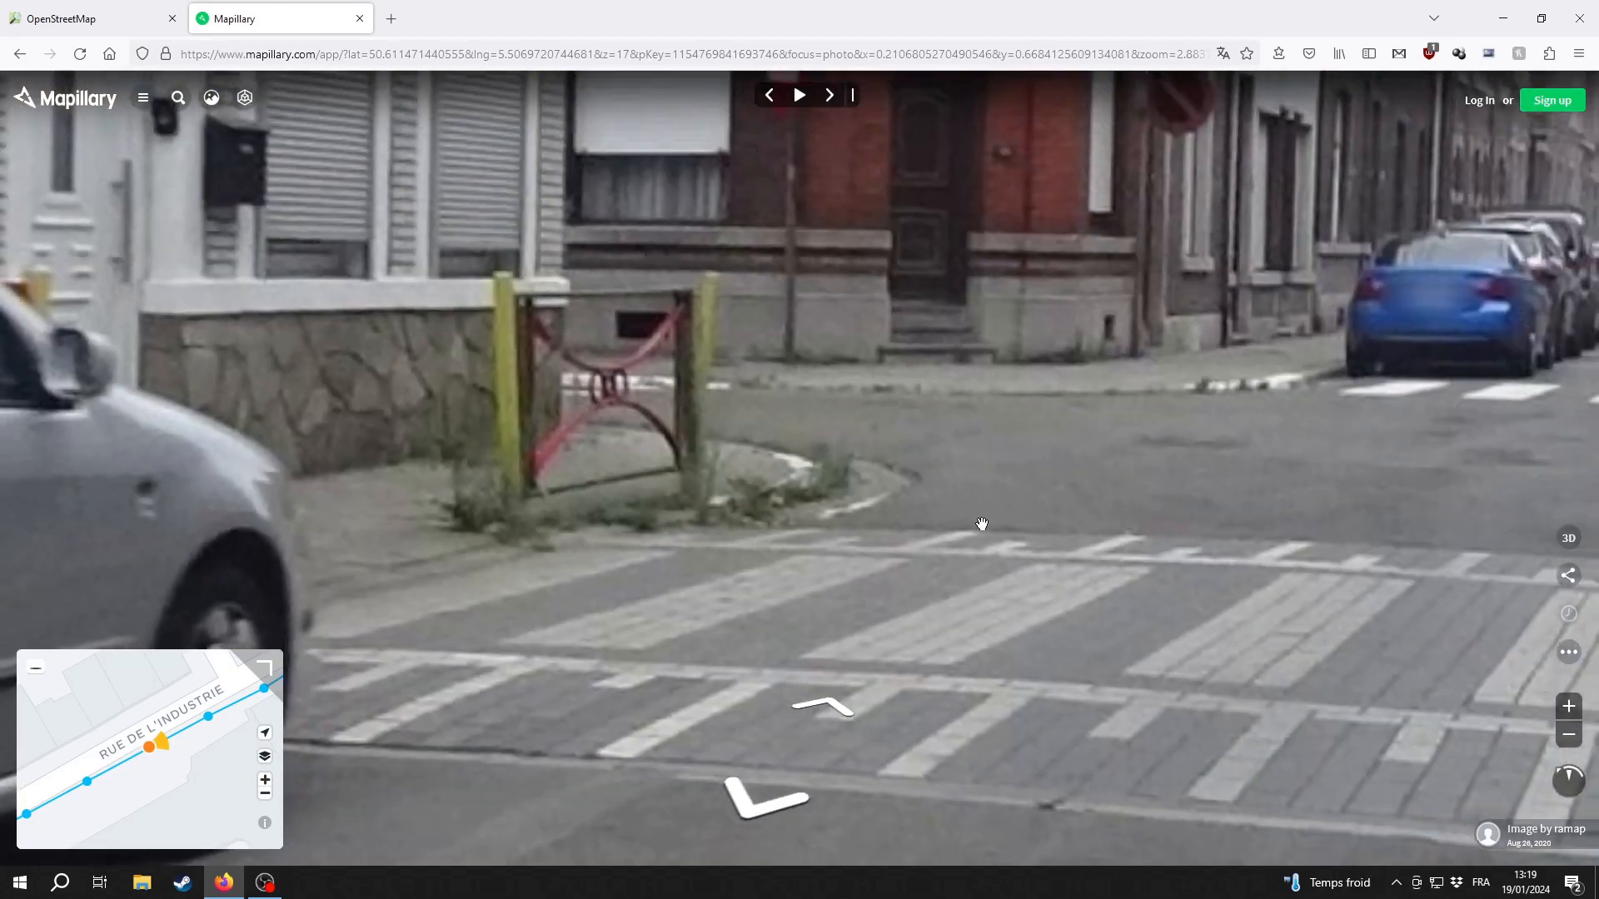
Complete the Rue de l'Industrie crossing west of Rue de la Loi with Surface podotactile Non, Îlot central Non and Relevé Oui
key("ctrl+Tab")
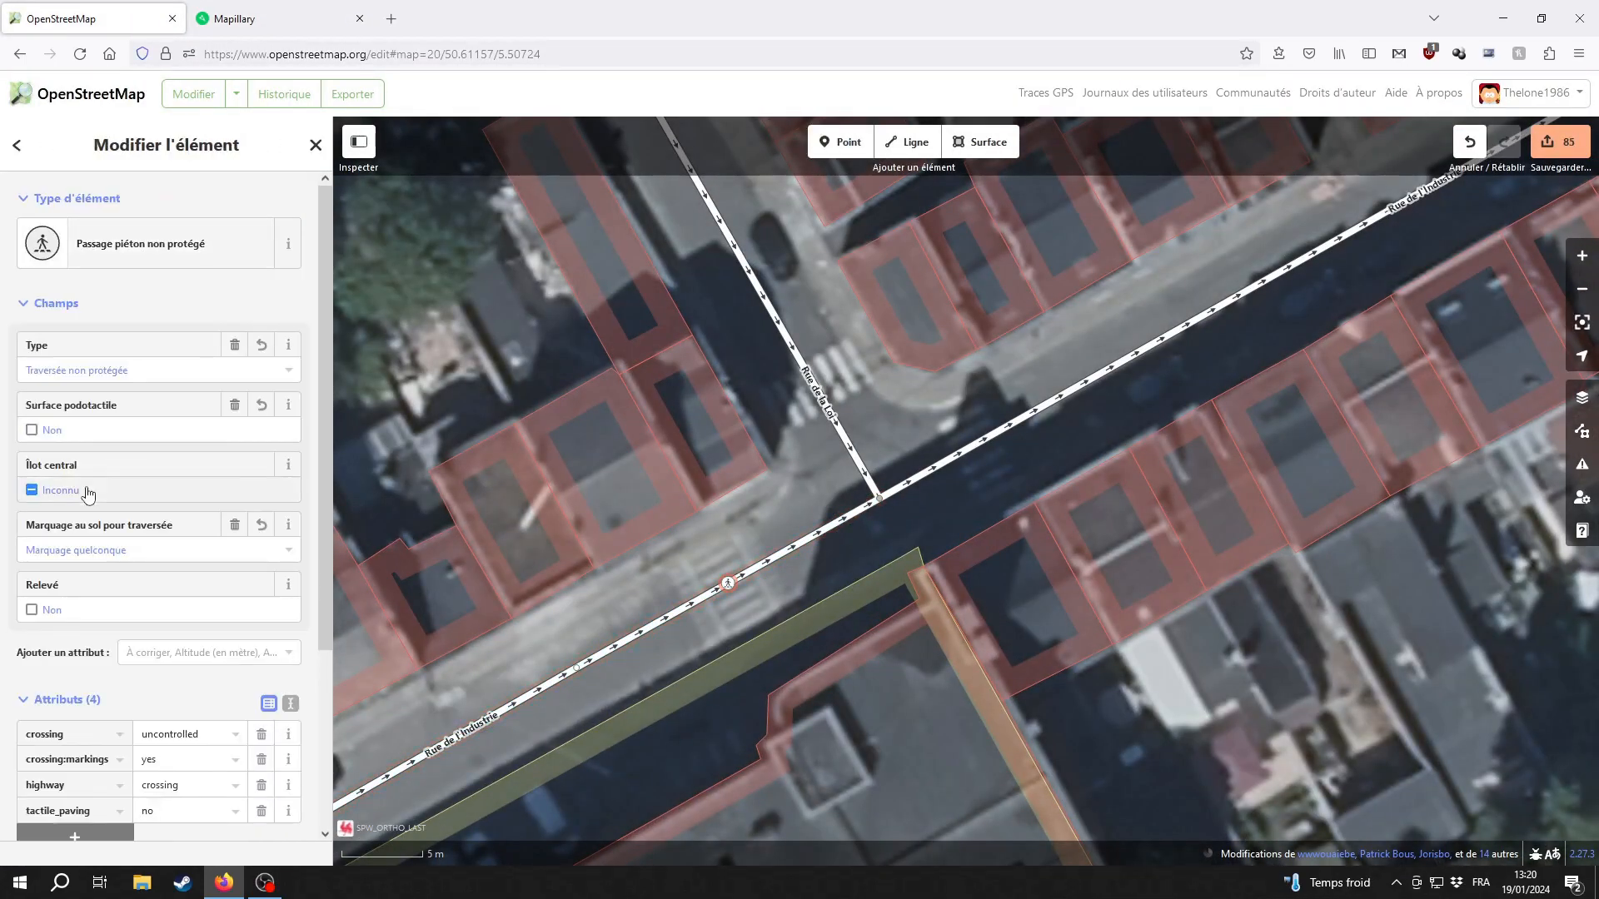
left_click(87, 492)
left_click(259, 18)
left_click(92, 18)
left_click(32, 611)
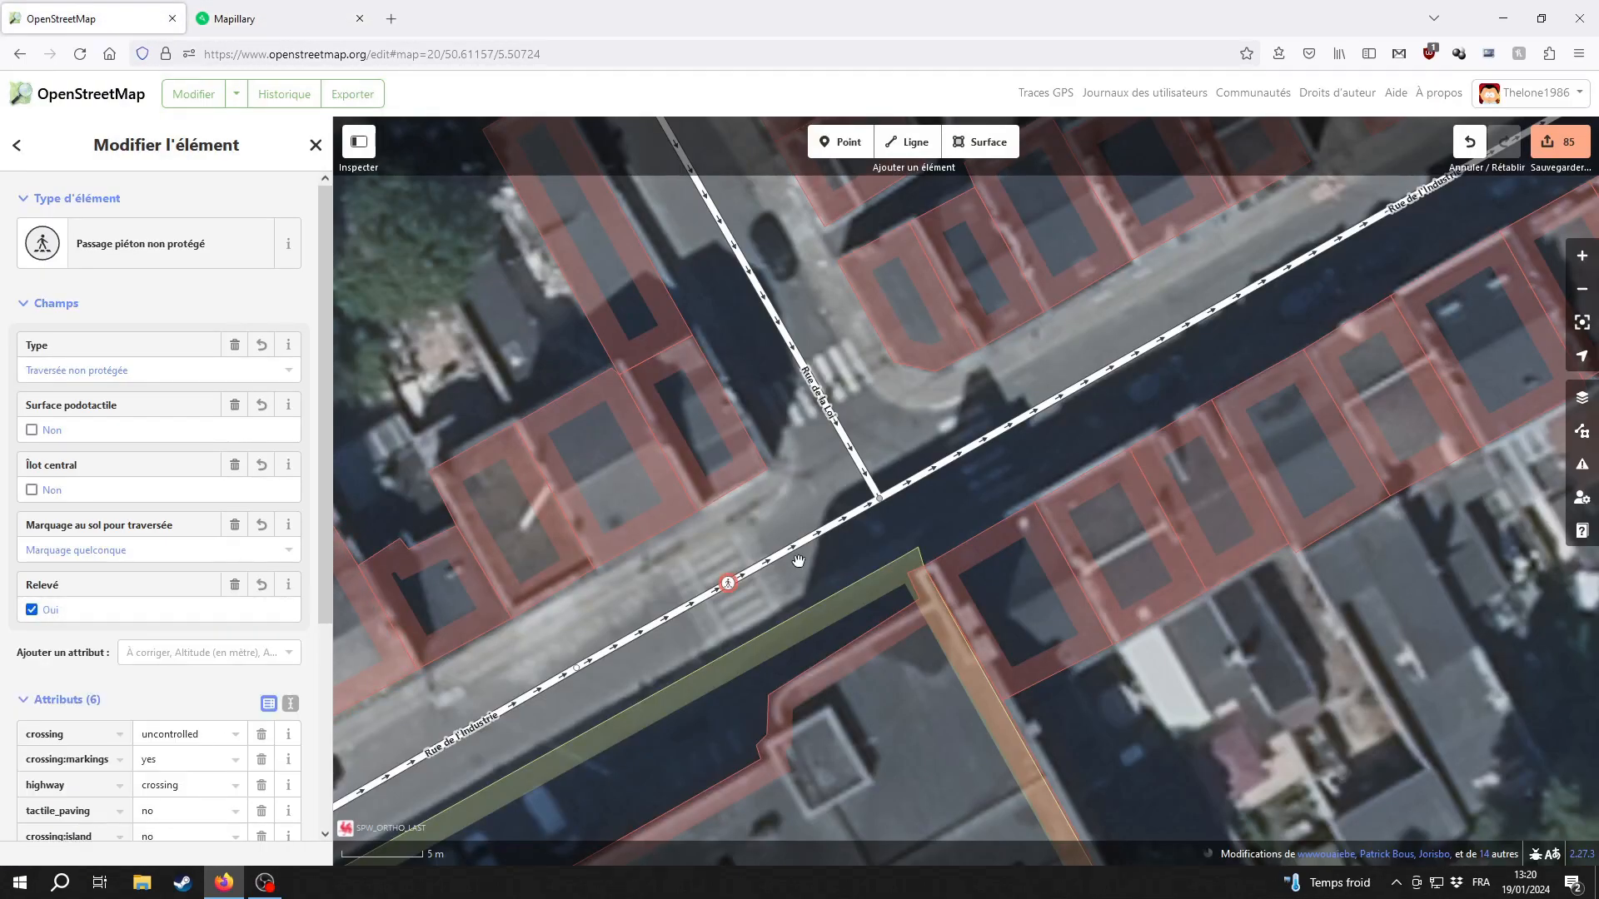
Add a Passage piéton non protégé on Rue de la Loi just north of Rue de l'Industrie
left_click_drag(837, 373, 782, 526)
left_click(840, 141)
left_click(840, 142)
left_click(757, 529)
left_click(167, 260)
left_click(78, 489)
Add a Passage piéton non protégé with Marquage quelconque on Rue de l'Industrie just east of Rue de la Loi
left_click(840, 142)
left_click(921, 597)
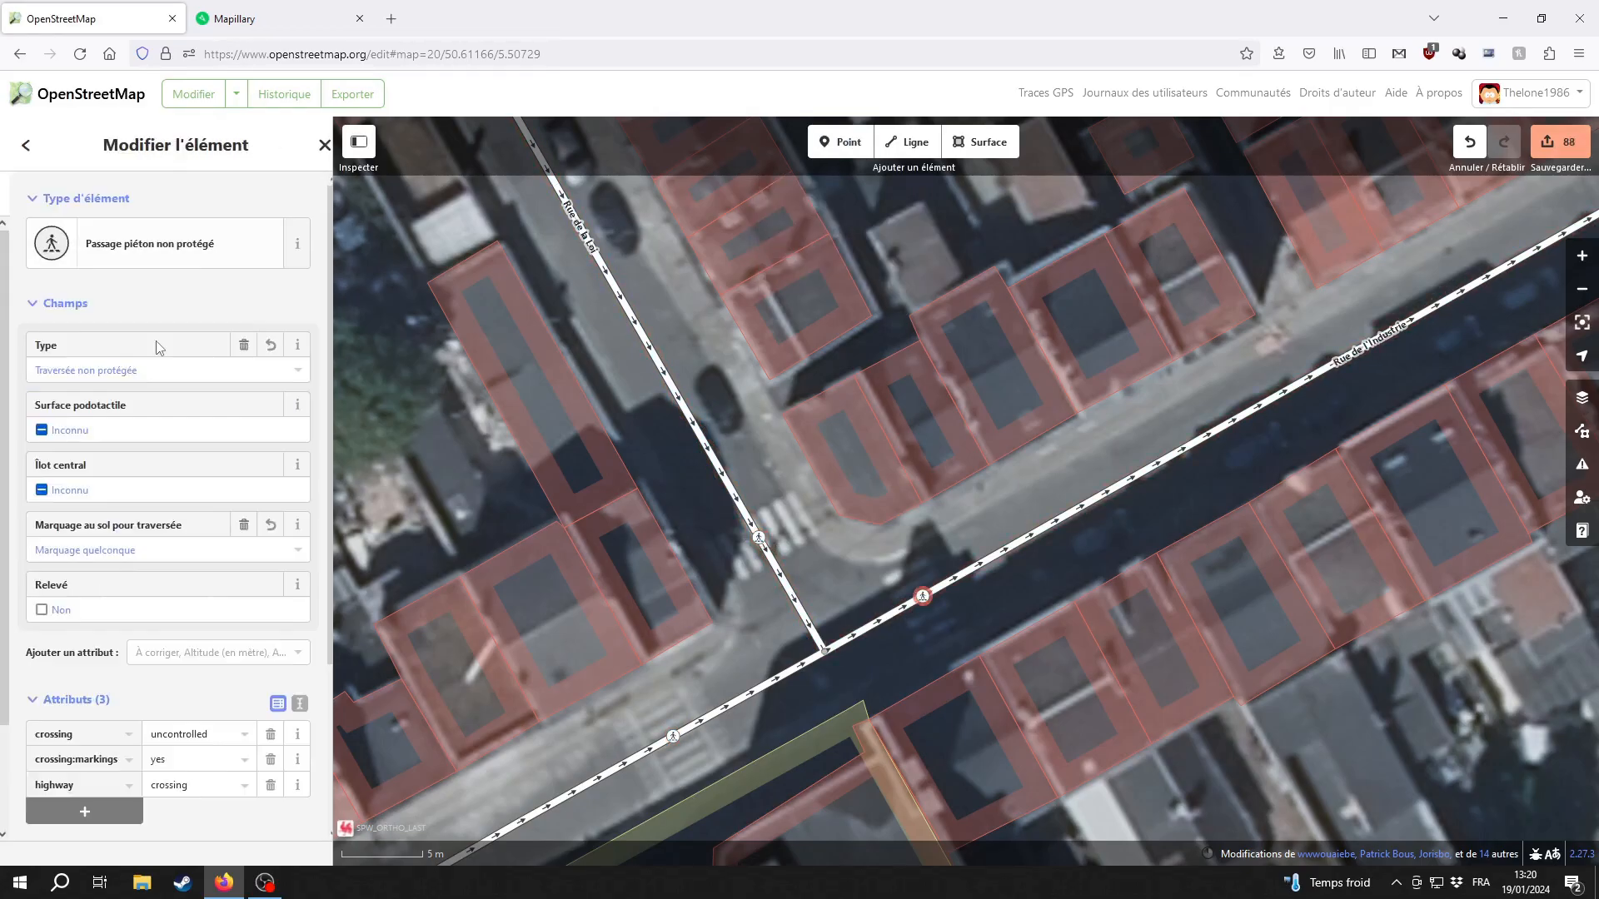
left_click(167, 259)
Set the Rue de l'Industrie crossing beside Rue du Marais to Surface podotactile Non and Marquage quelconque
scroll(750, 599, "down", 3)
left_click_drag(914, 657, 1166, 417)
left_click(833, 400)
scroll(927, 507, "up", 3)
left_click(935, 467)
left_click(1157, 568)
left_click_drag(1249, 666, 933, 544)
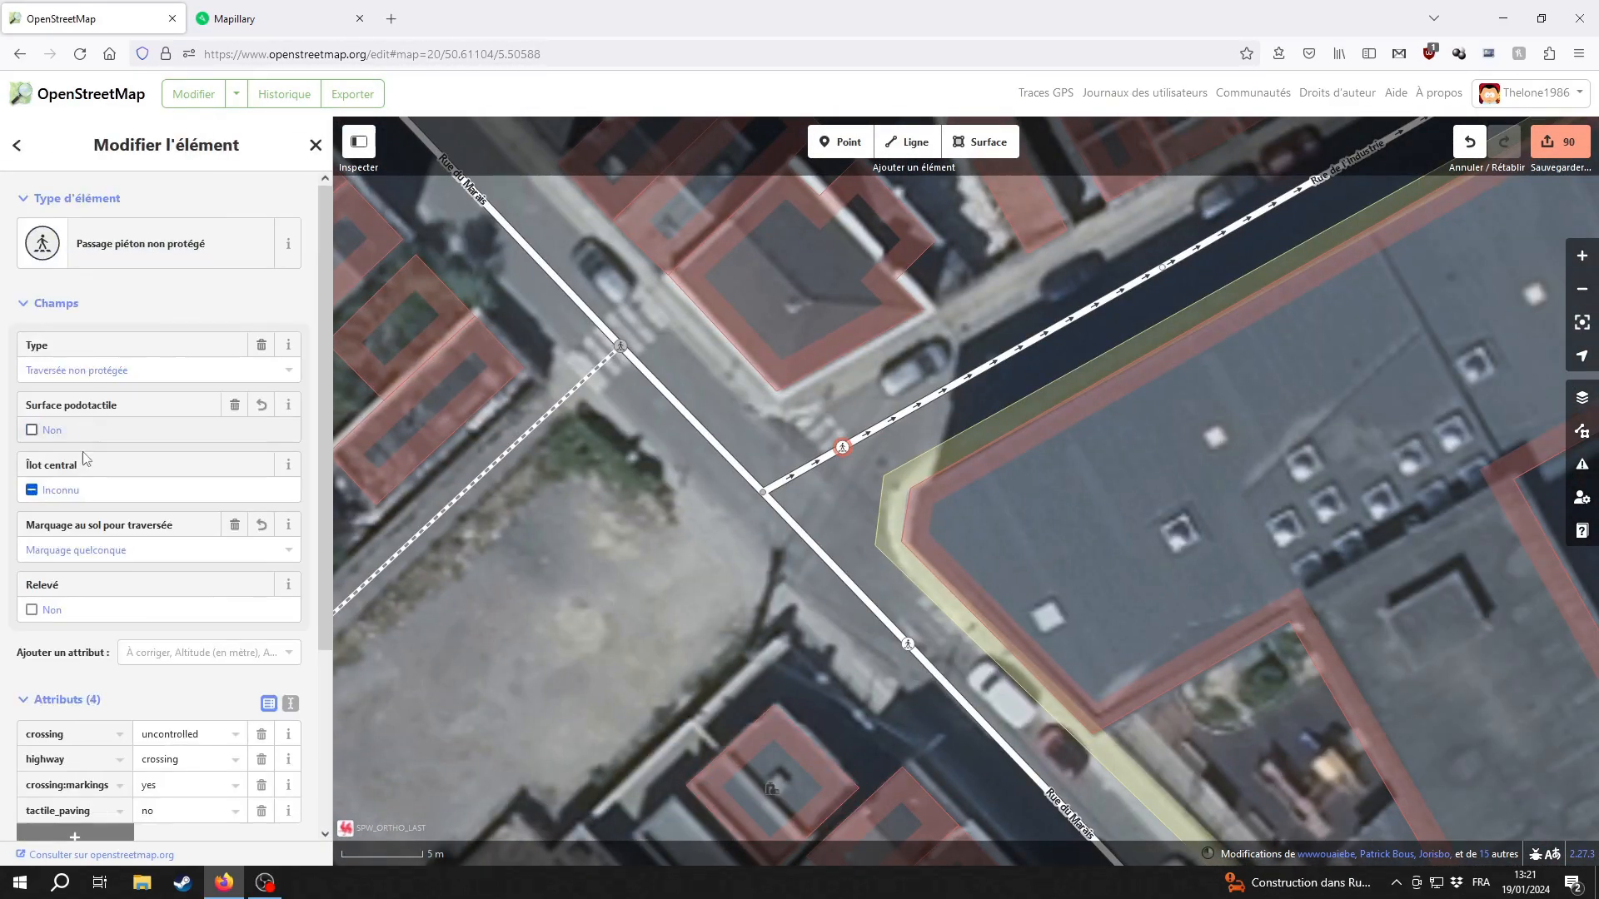
Examine the crossings along Rue du Marais in Mapillary's street imagery
left_click(250, 18)
left_click(265, 668)
left_click(849, 653)
left_click(264, 667)
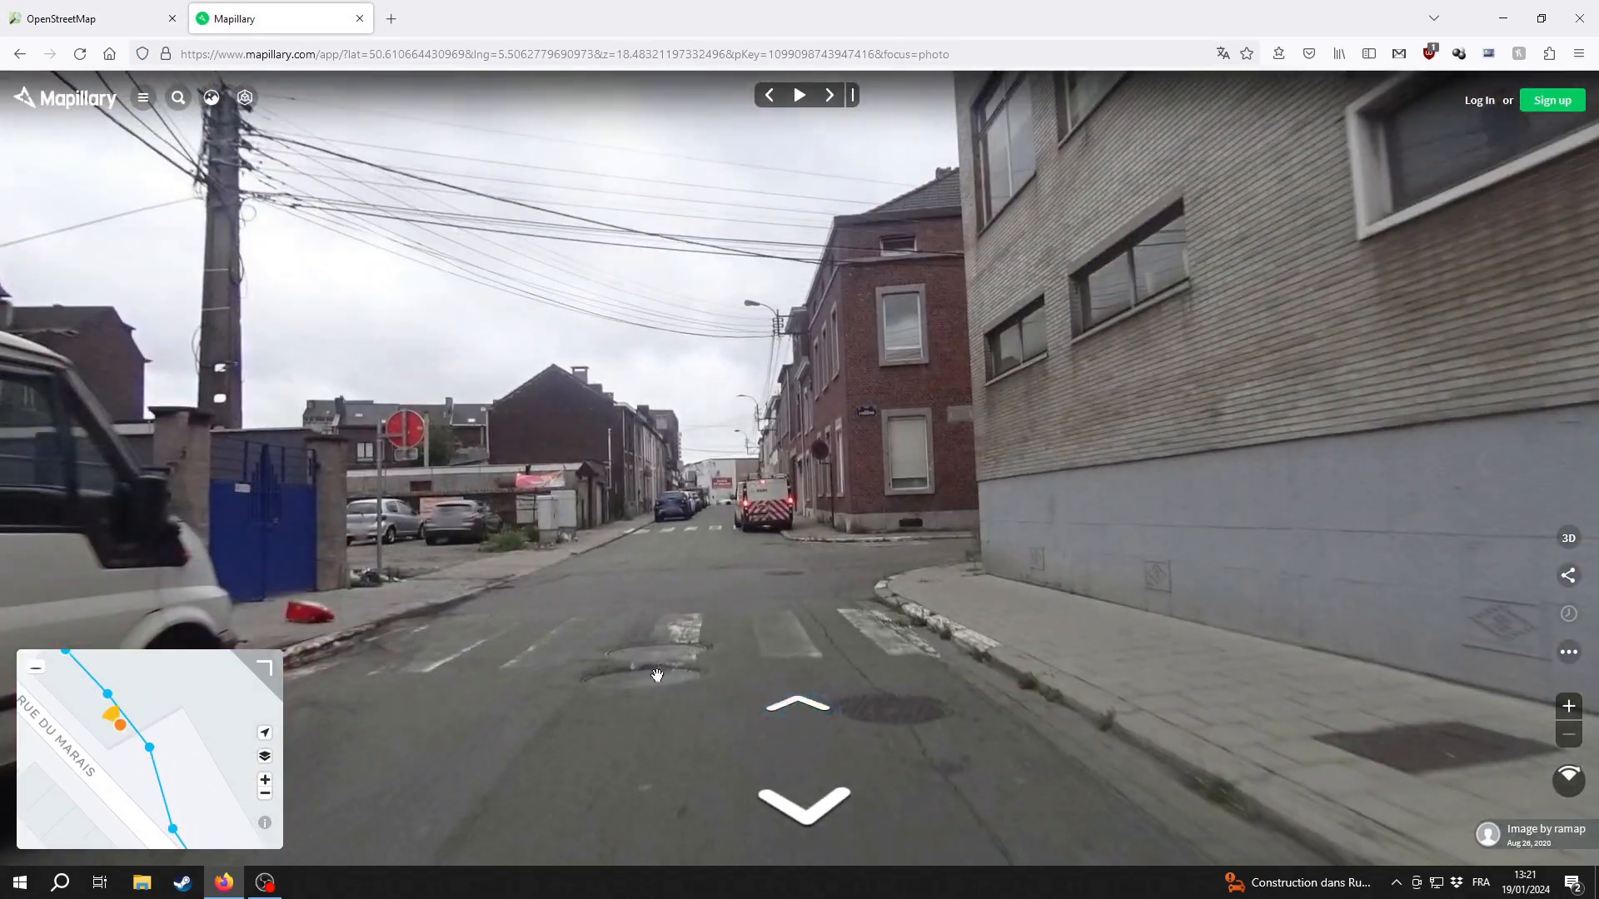
left_click(794, 704)
Add a pedestrian crossing along Rue du Marais in the OpenStreetMap editor
left_click(92, 18)
left_click_drag(857, 625, 559, 493)
double_click(859, 558)
left_click(158, 244)
left_click(822, 613)
Set the Rue du Marais crossing north of Rue Ferrer to Surface podotactile Non, Îlot central Non and Marquage quelconque
left_click_drag(1165, 400, 866, 546)
left_click_drag(1145, 589, 991, 521)
left_click_drag(933, 708, 867, 375)
left_click_drag(867, 607, 799, 333)
left_click(875, 589)
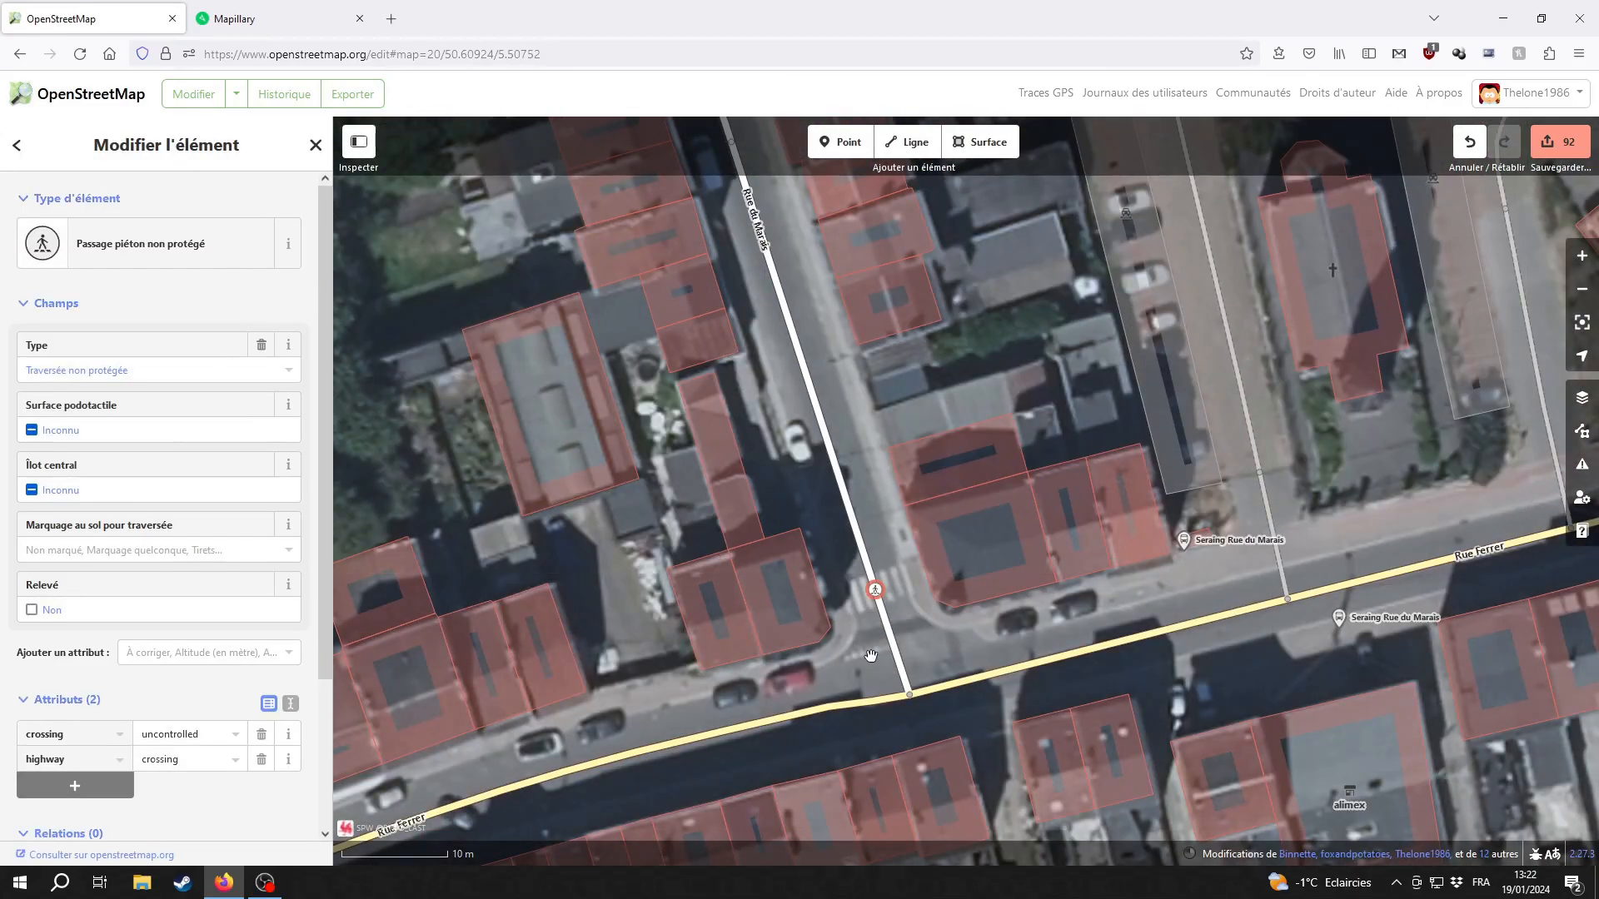
key("ctrl+Tab")
key("ctrl+Tab")
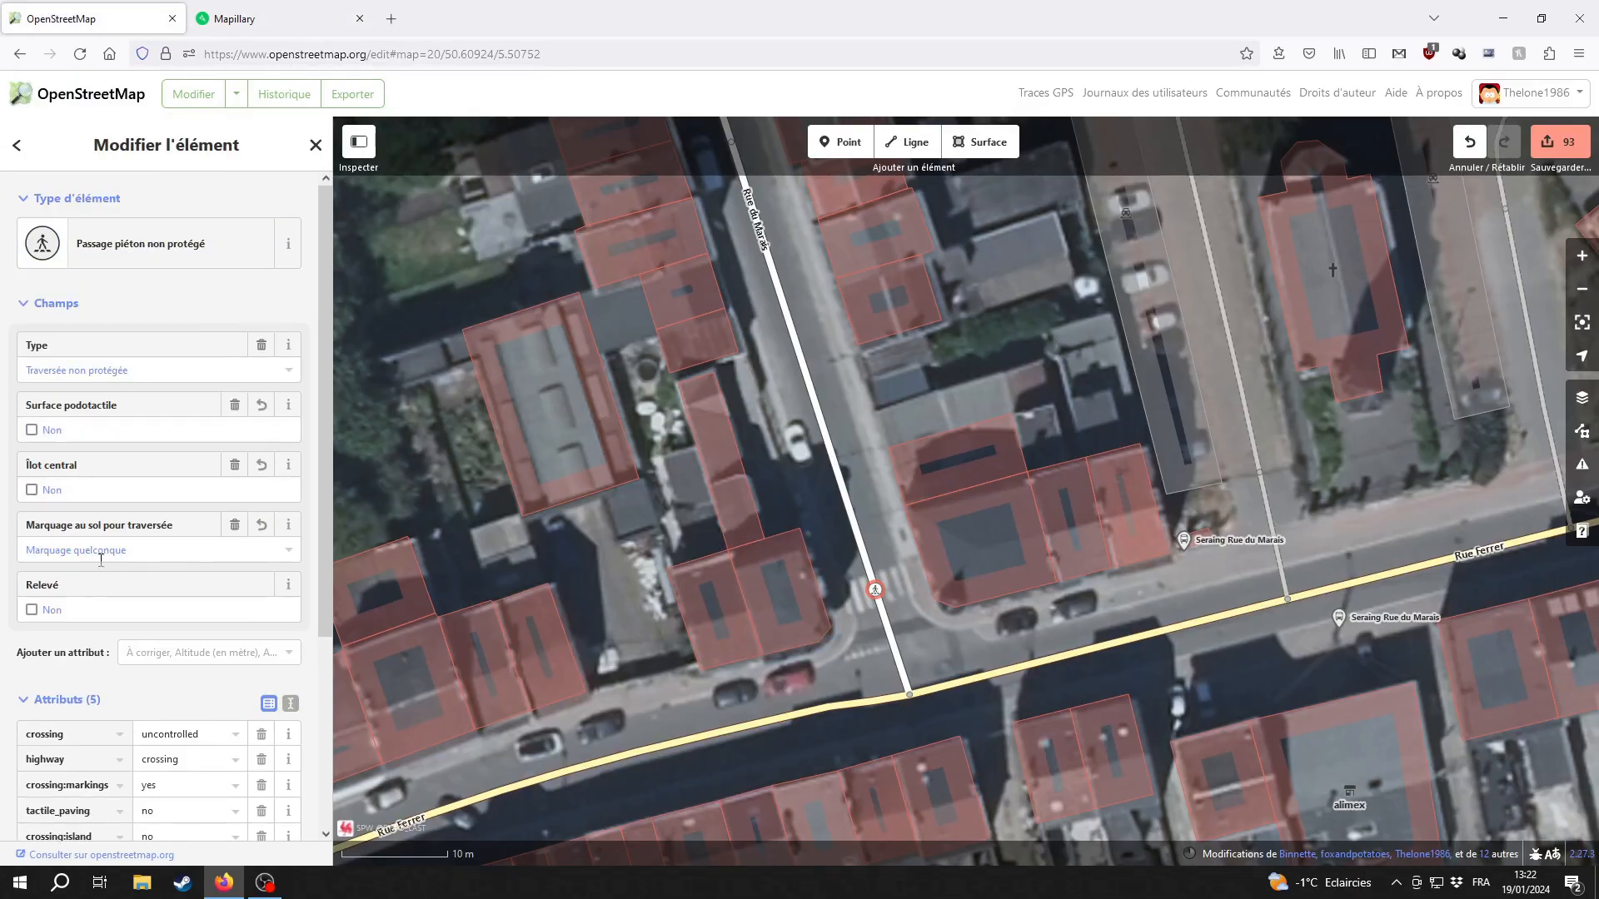
Check the pedestrian crossings along Rue Ferrer against Mapillary's street imagery
left_click_drag(1249, 417, 371, 512)
left_click(808, 593)
key("ctrl+Tab")
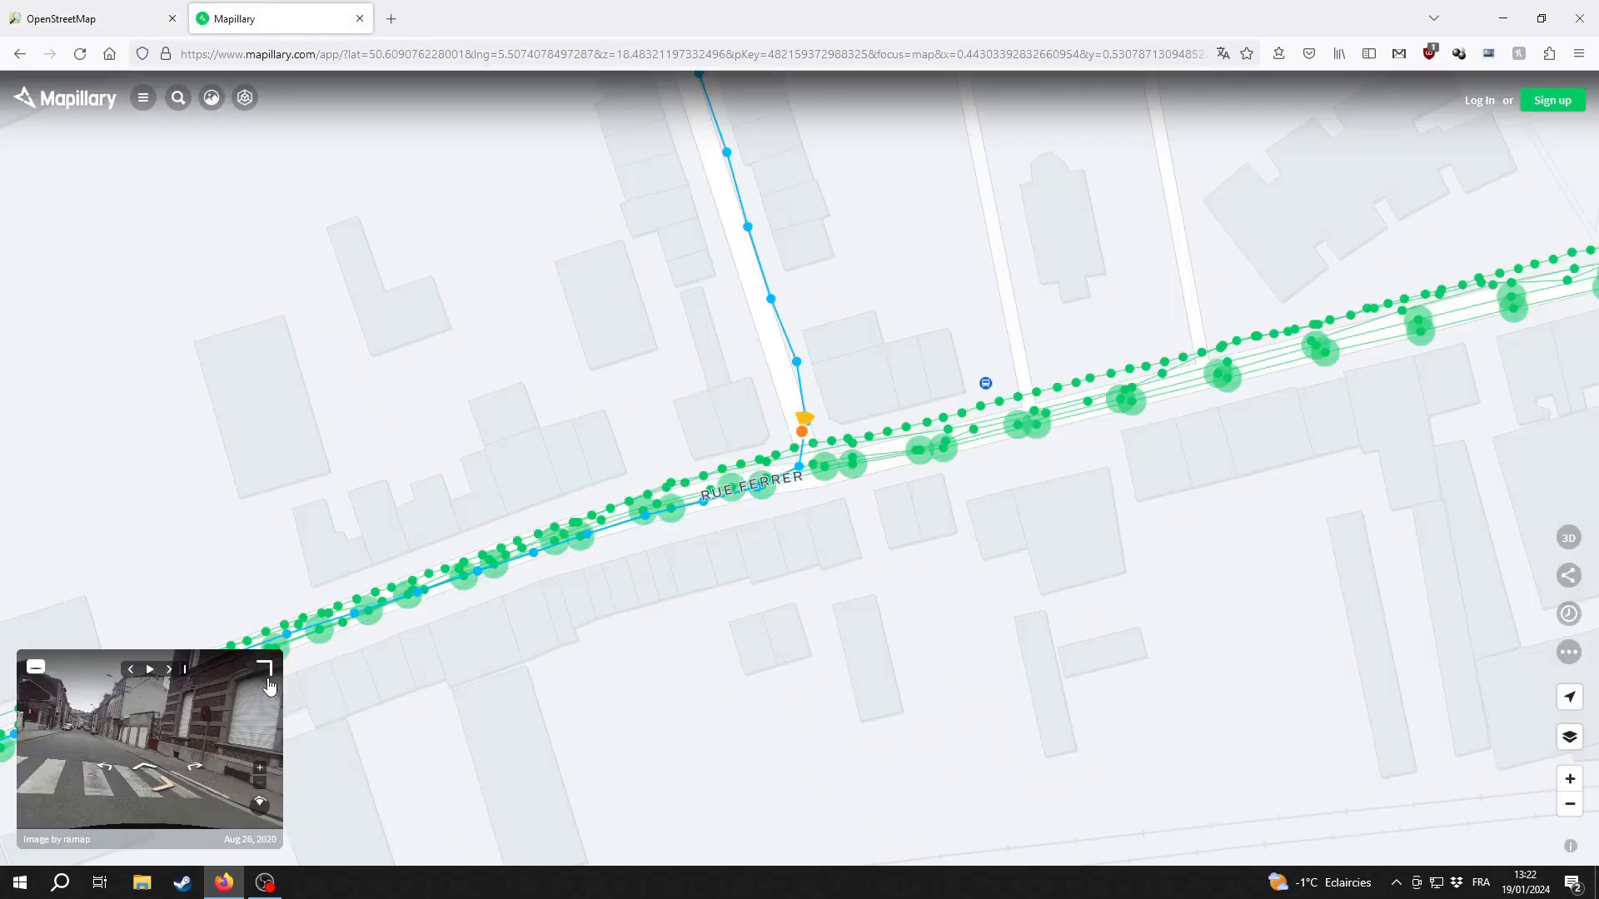
key("ctrl+Tab")
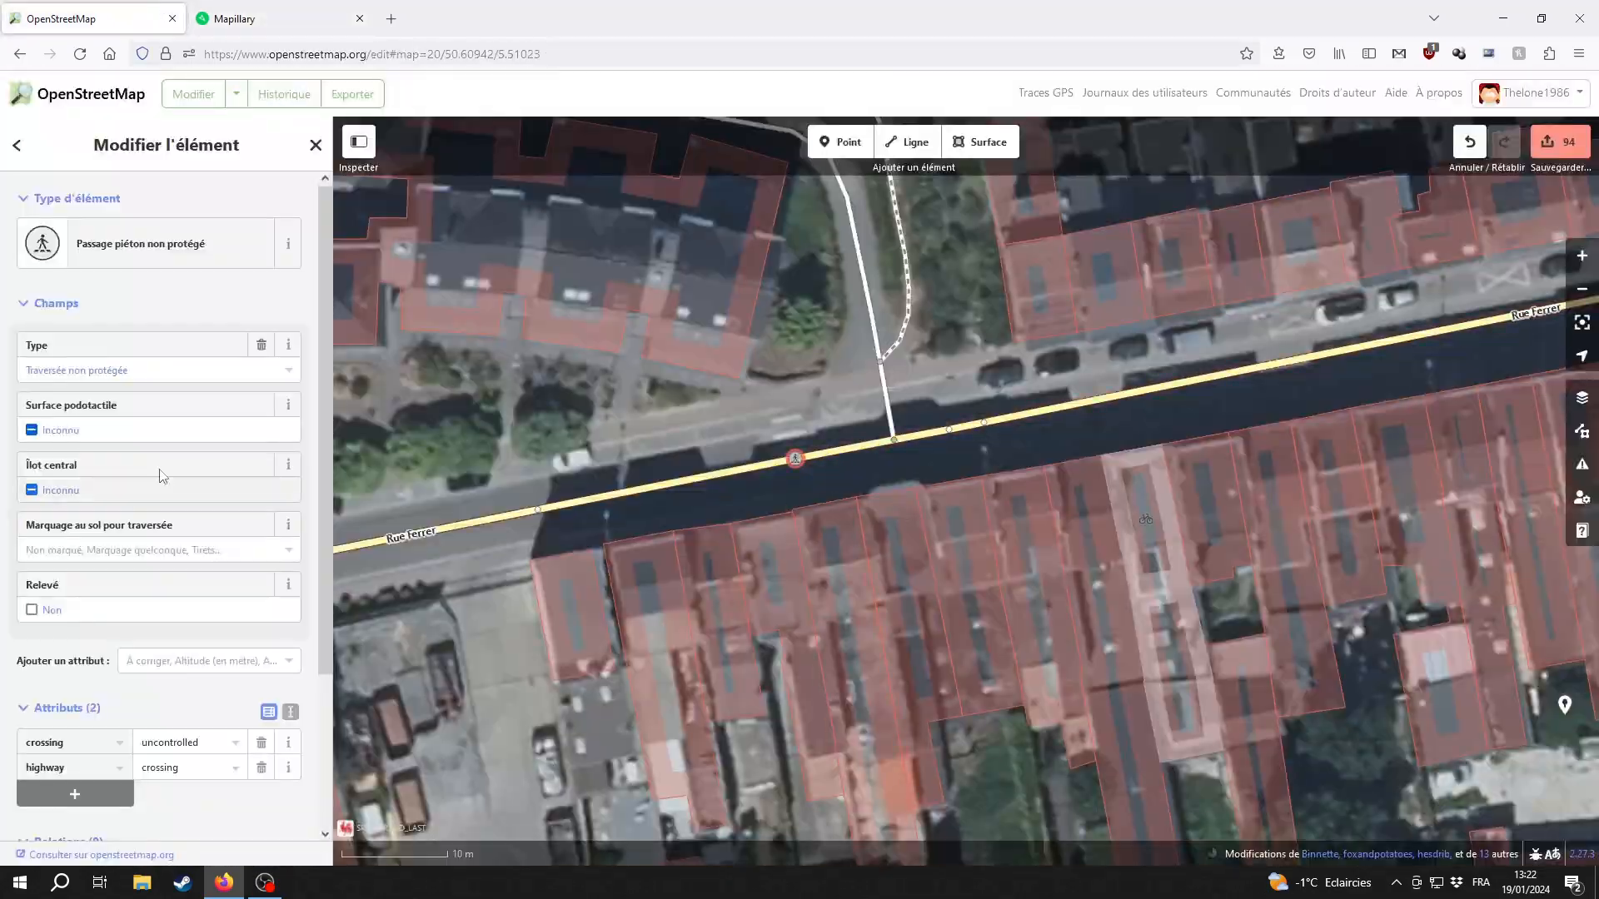
key("Escape")
left_click_drag(659, 623, 757, 560)
left_click(392, 357)
key("Escape")
key("ctrl+Tab")
scroll(633, 630, "down", 5)
key("ctrl+Tab")
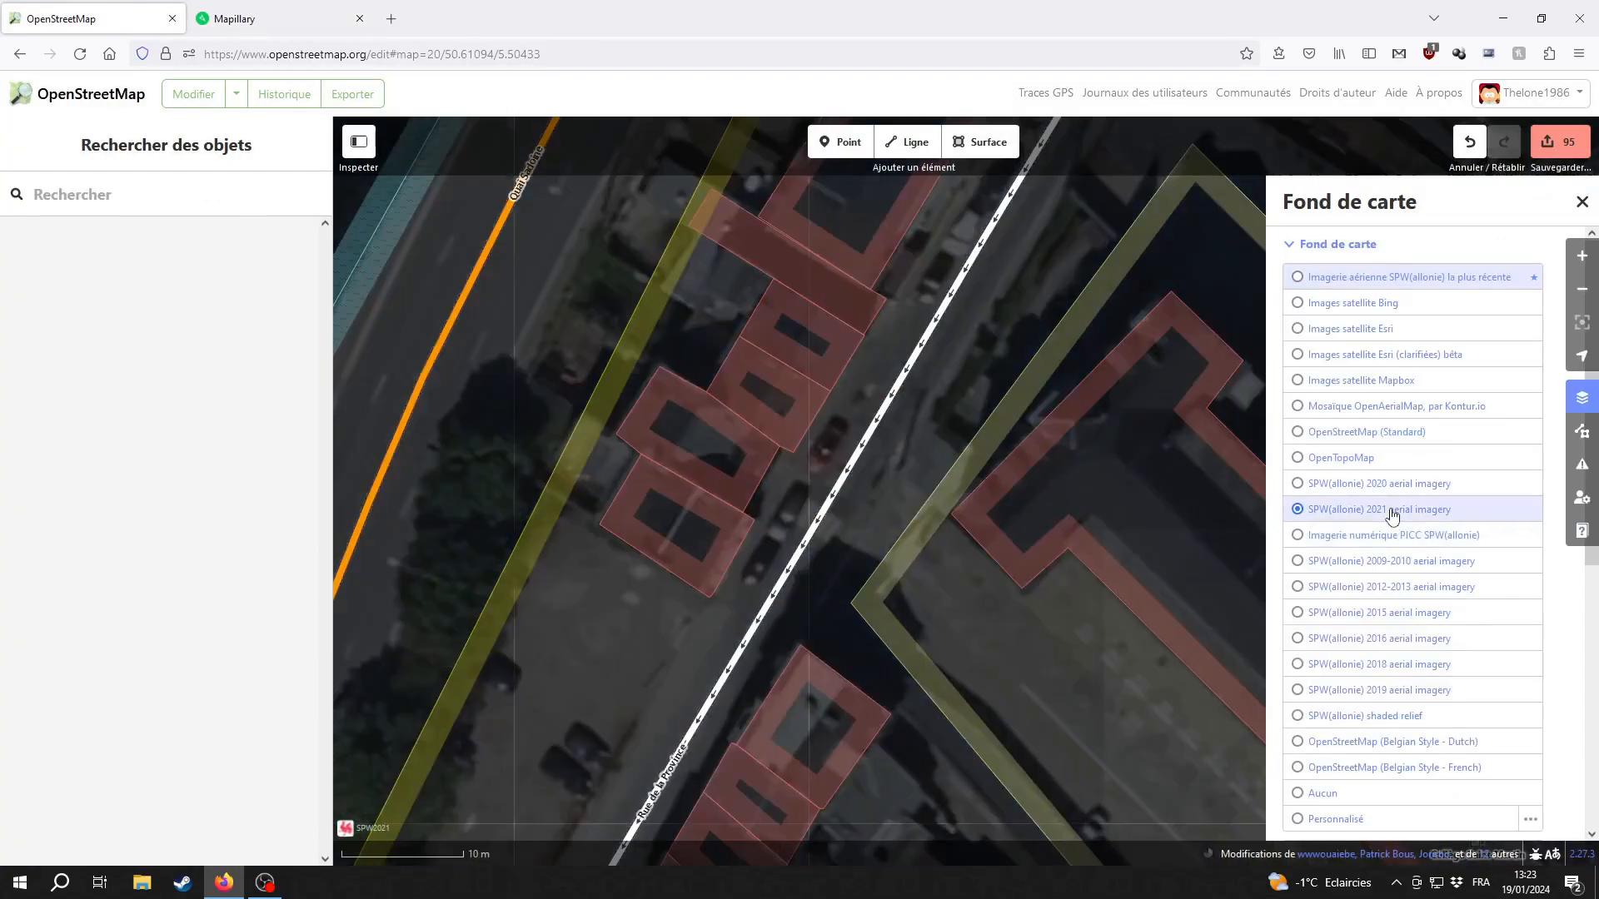
Compare the background imagery at the Rue de la Province crossing site, including Images satellite Bing
left_click(1349, 303)
key("ctrl+b")
scroll(832, 483, "up", 2)
Add a Passage piéton non protégé on Rue de la Province with Surface podotactile Non, Îlot central Non and Marquage quelconque
left_click(832, 470)
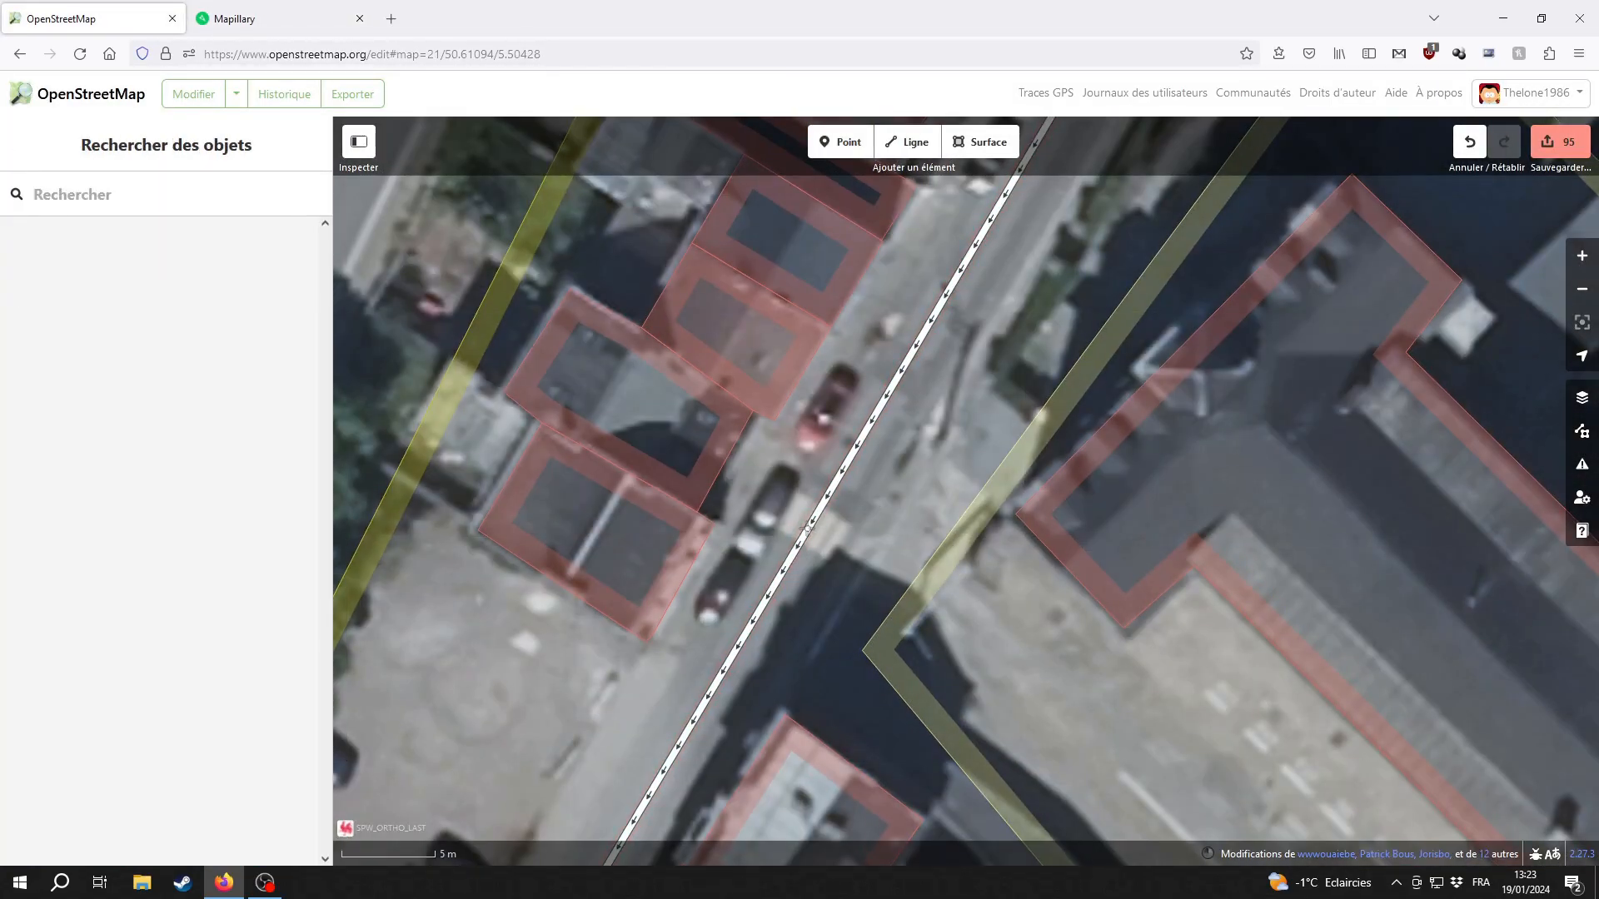
left_click(98, 432)
left_click(94, 490)
left_click(94, 490)
scroll(810, 485, "down", 5)
scroll(466, 716, "up", 4)
left_click_drag(466, 716, 787, 568)
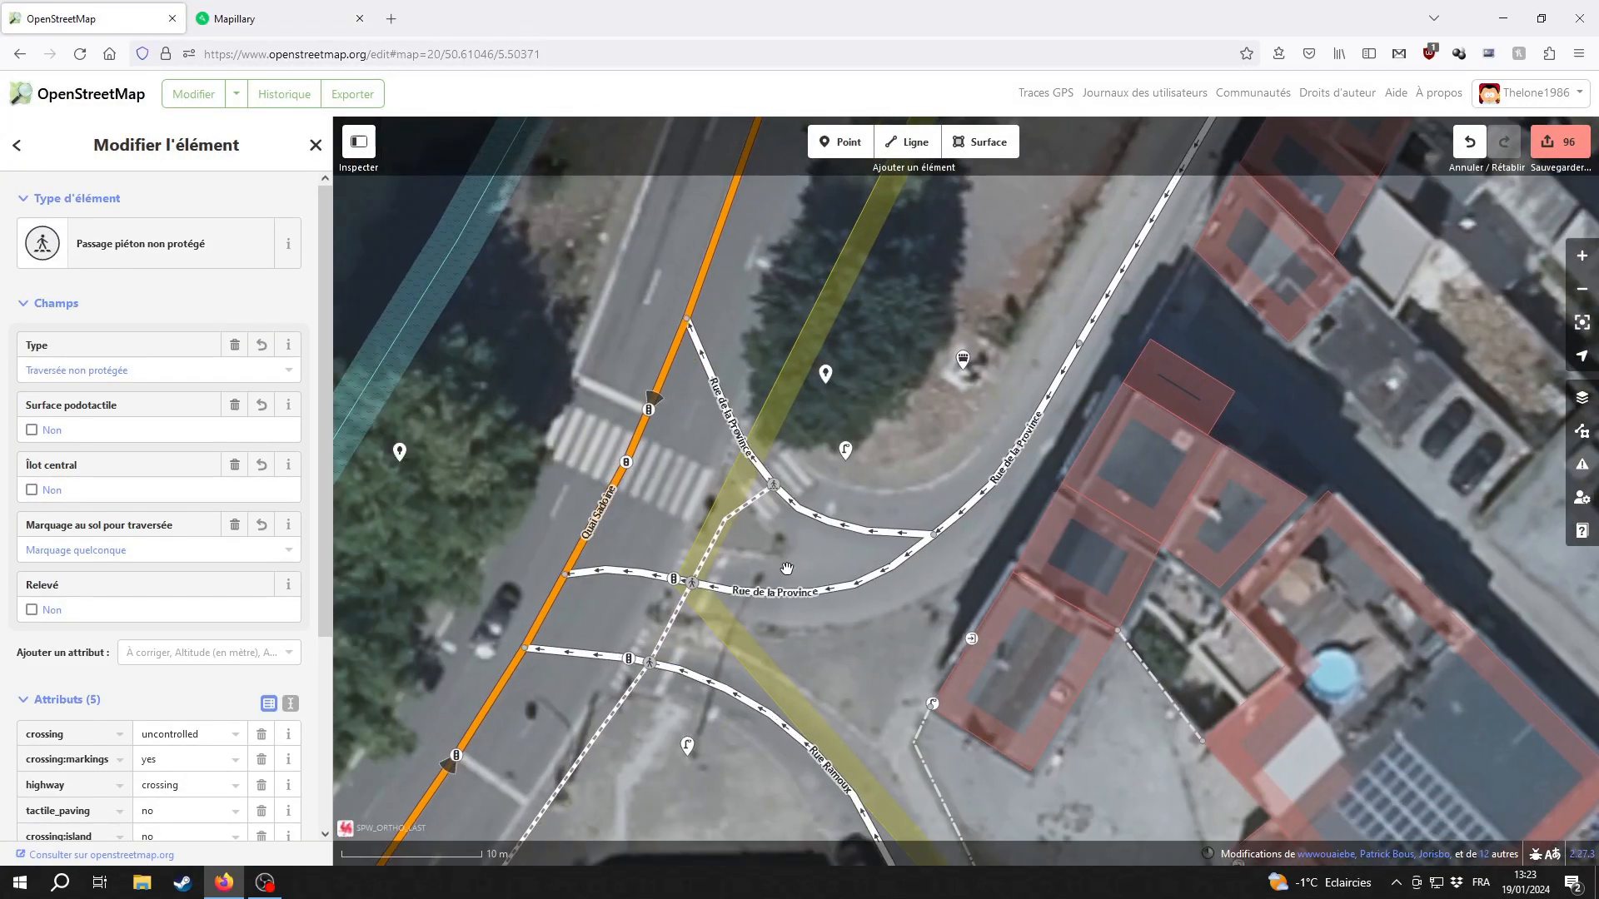
Check the Quai Sadoine junction on Mapillary and change the crossing on Rue de la Province's southern branch to Passage piéton non marqué
key("ctrl+Tab")
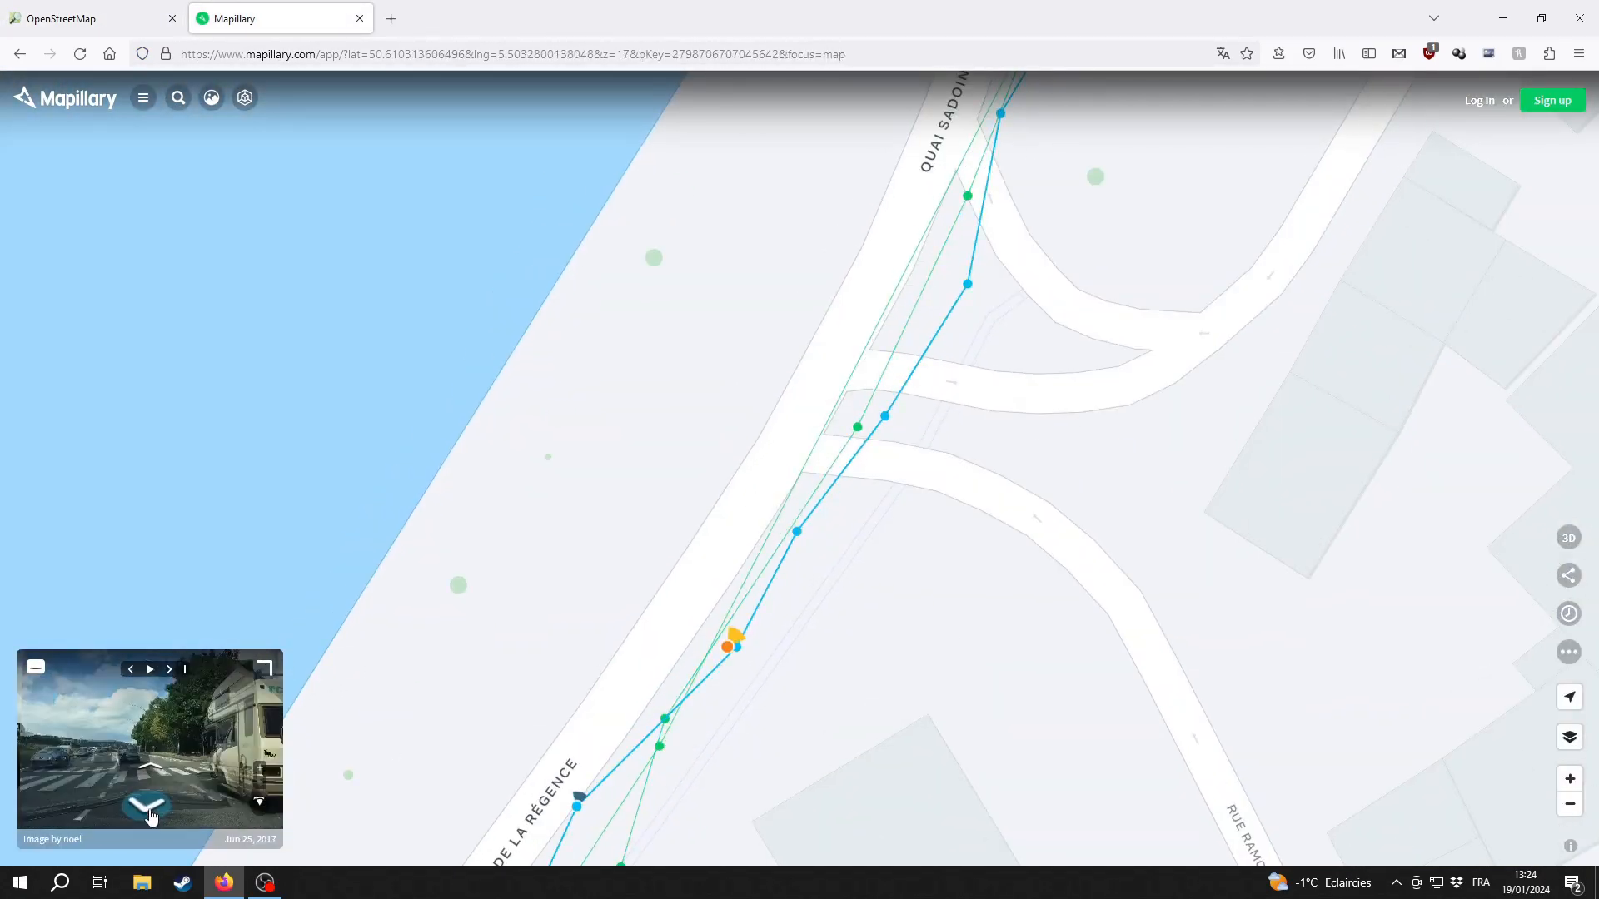
key("ctrl+Tab")
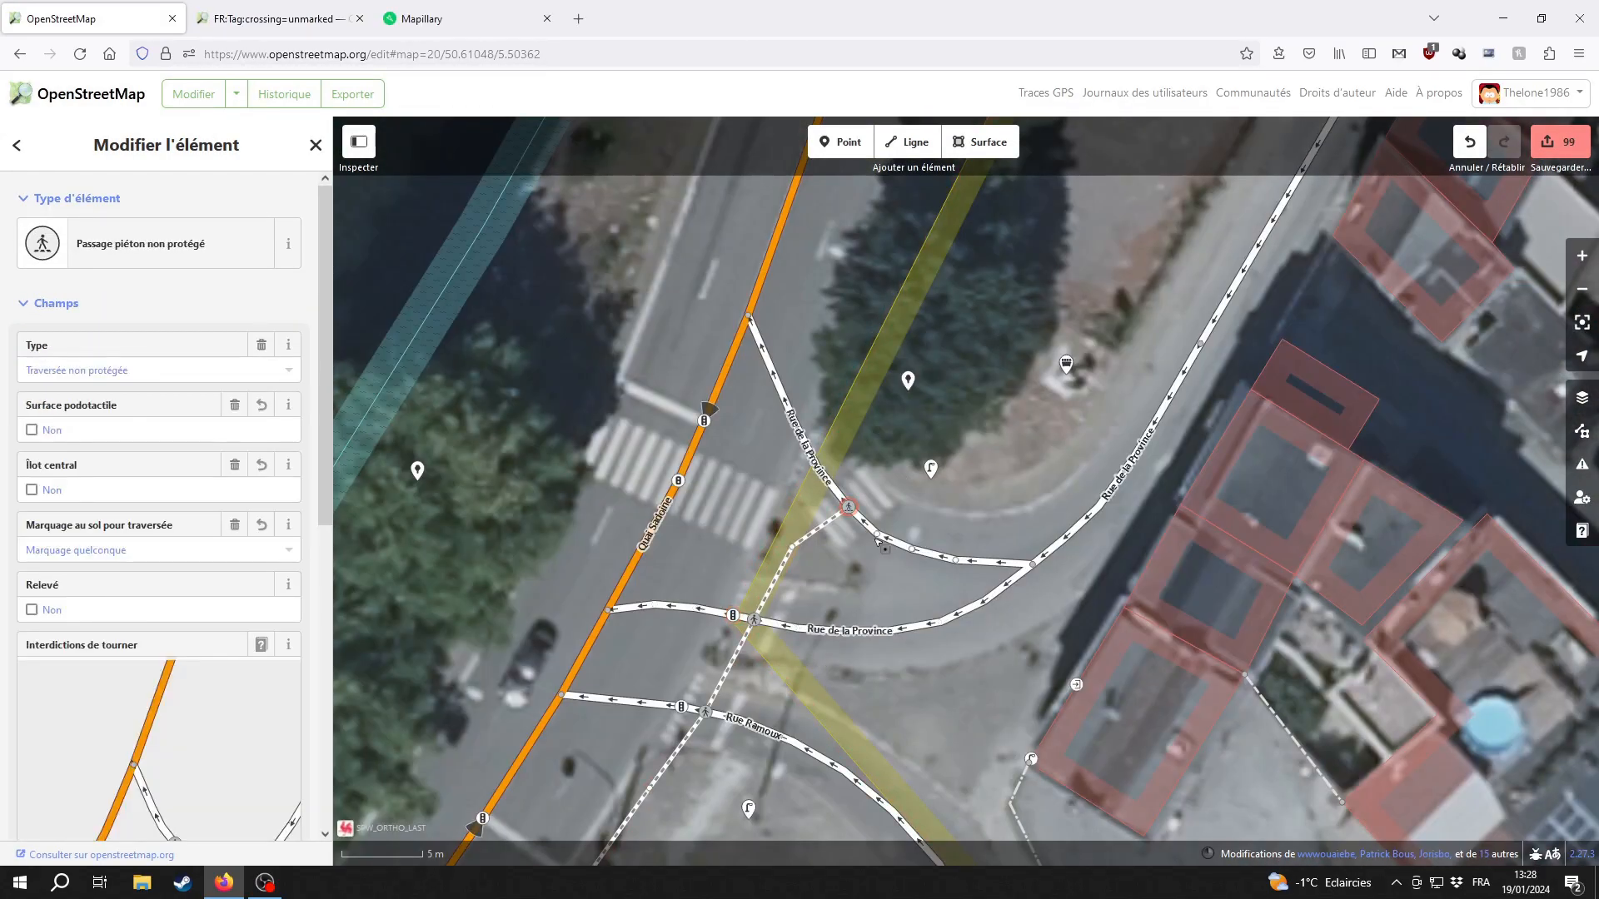
left_click(158, 243)
left_click(133, 503)
Compare the Quai de la Régence junction on Mapillary with the wiki's crossing=unmarked examples and the available crossing types
key("ctrl+Tab")
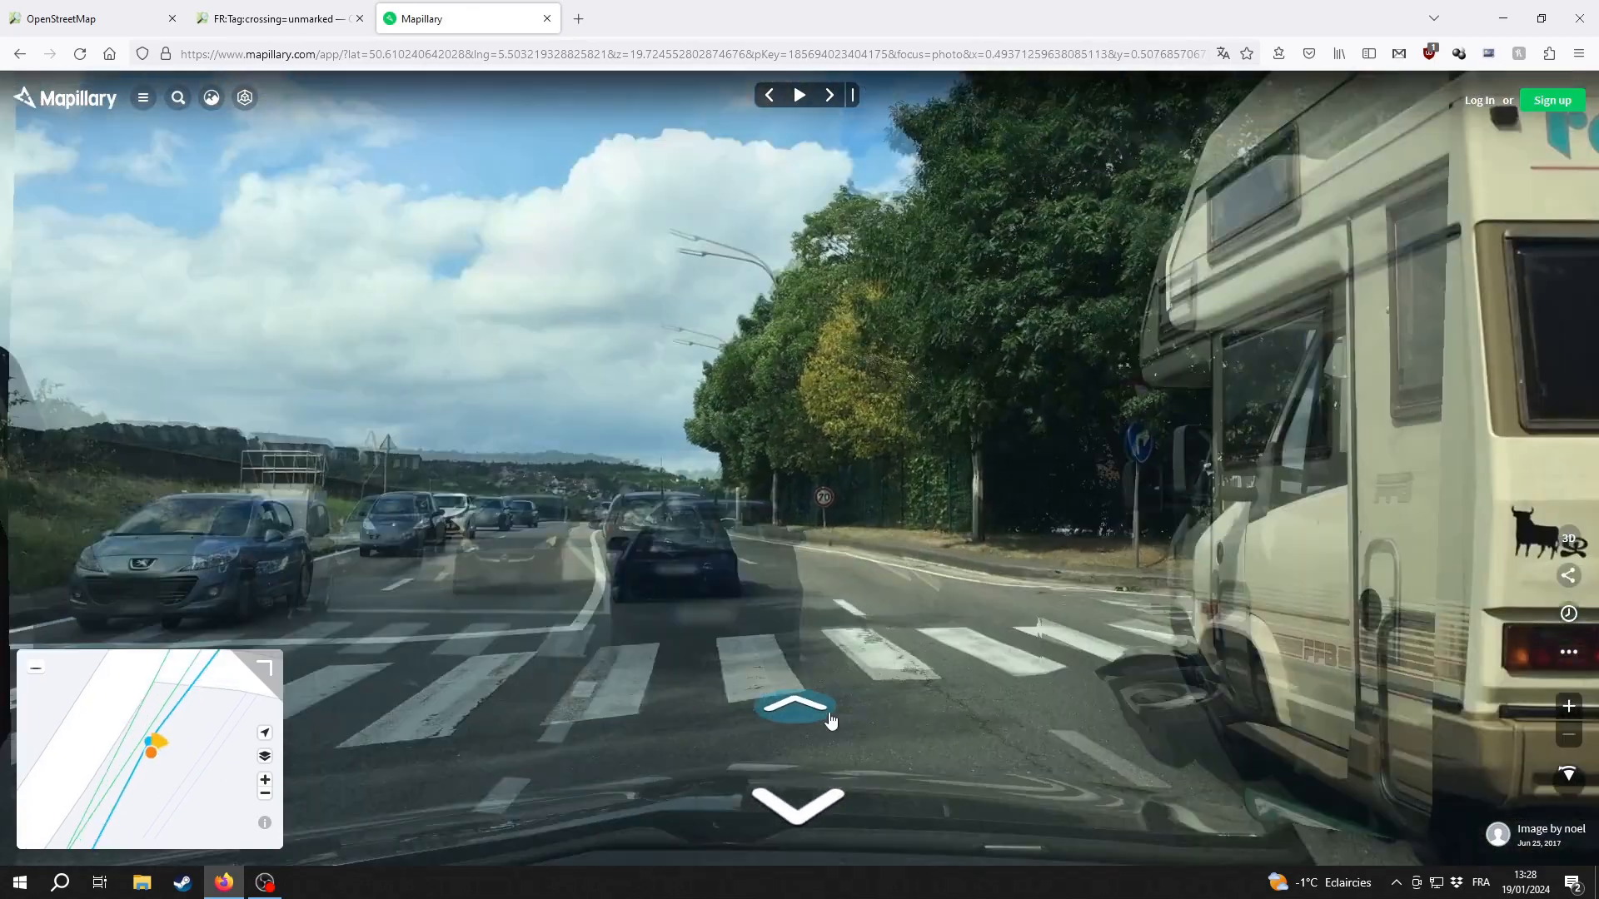
left_click(226, 21)
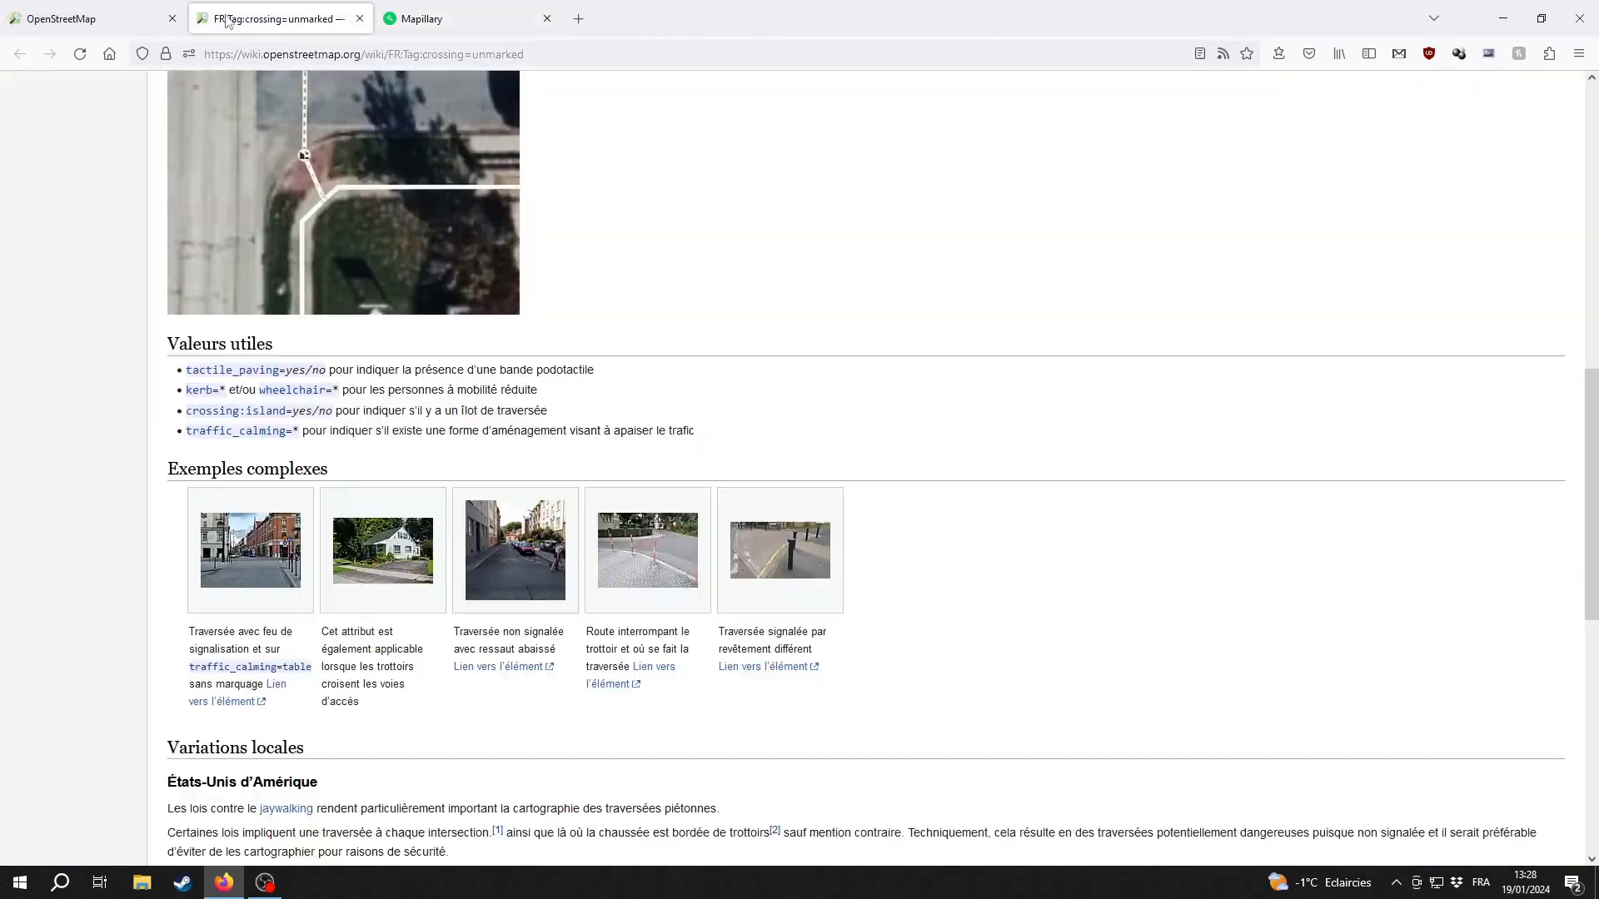
left_click(289, 562)
key("ctrl+shift+Tab")
left_click(108, 370)
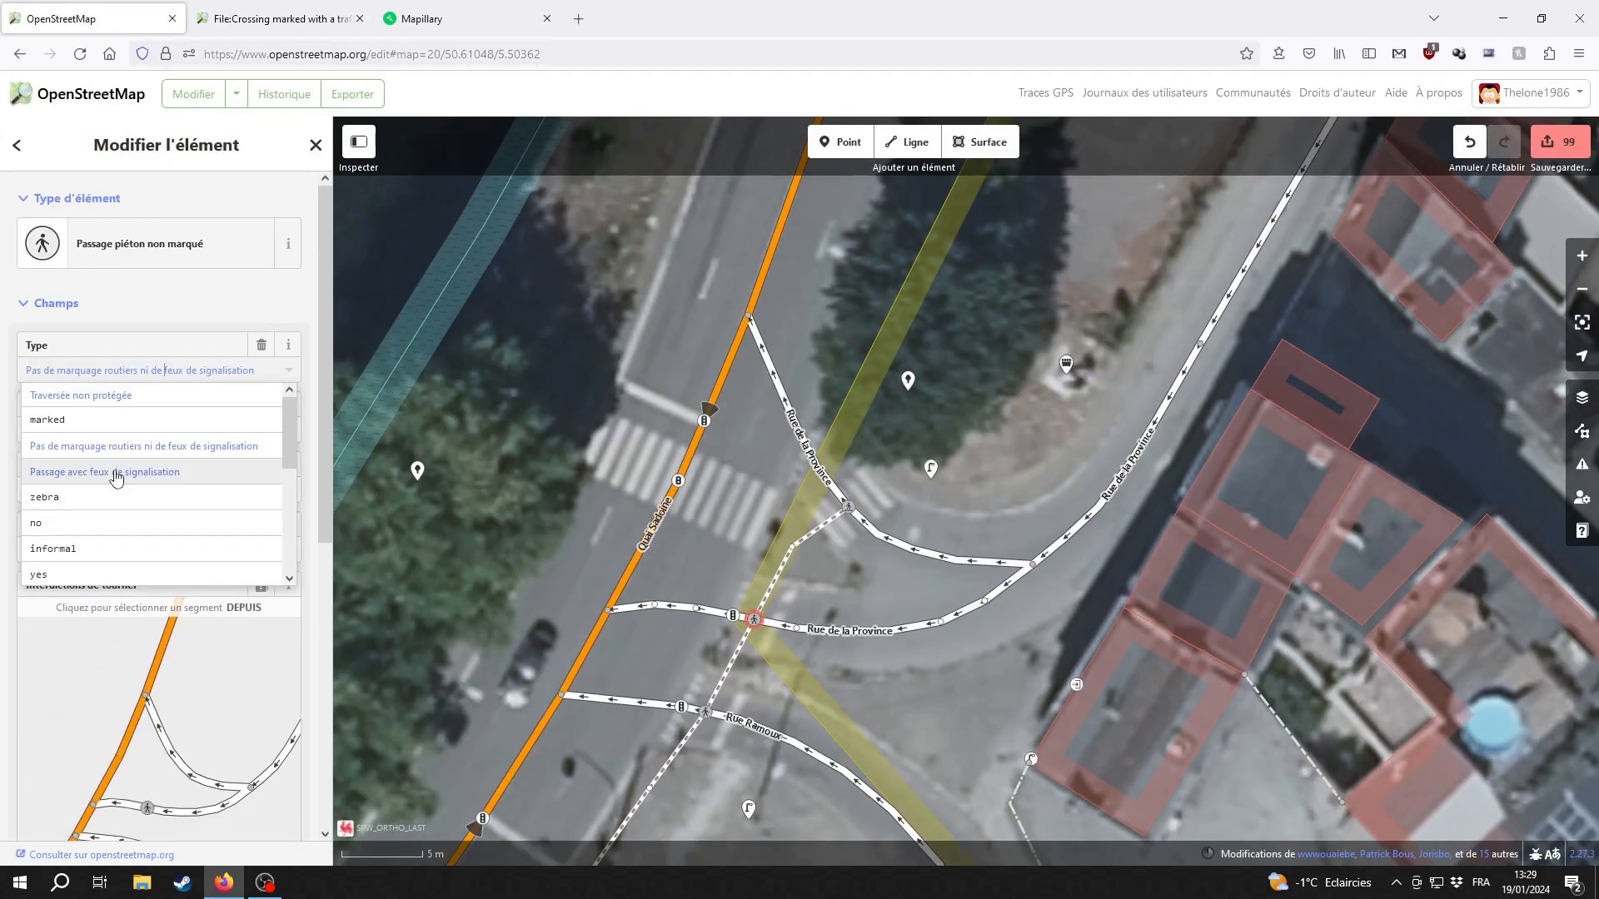
key("ctrl+shift+Tab")
left_click(814, 705)
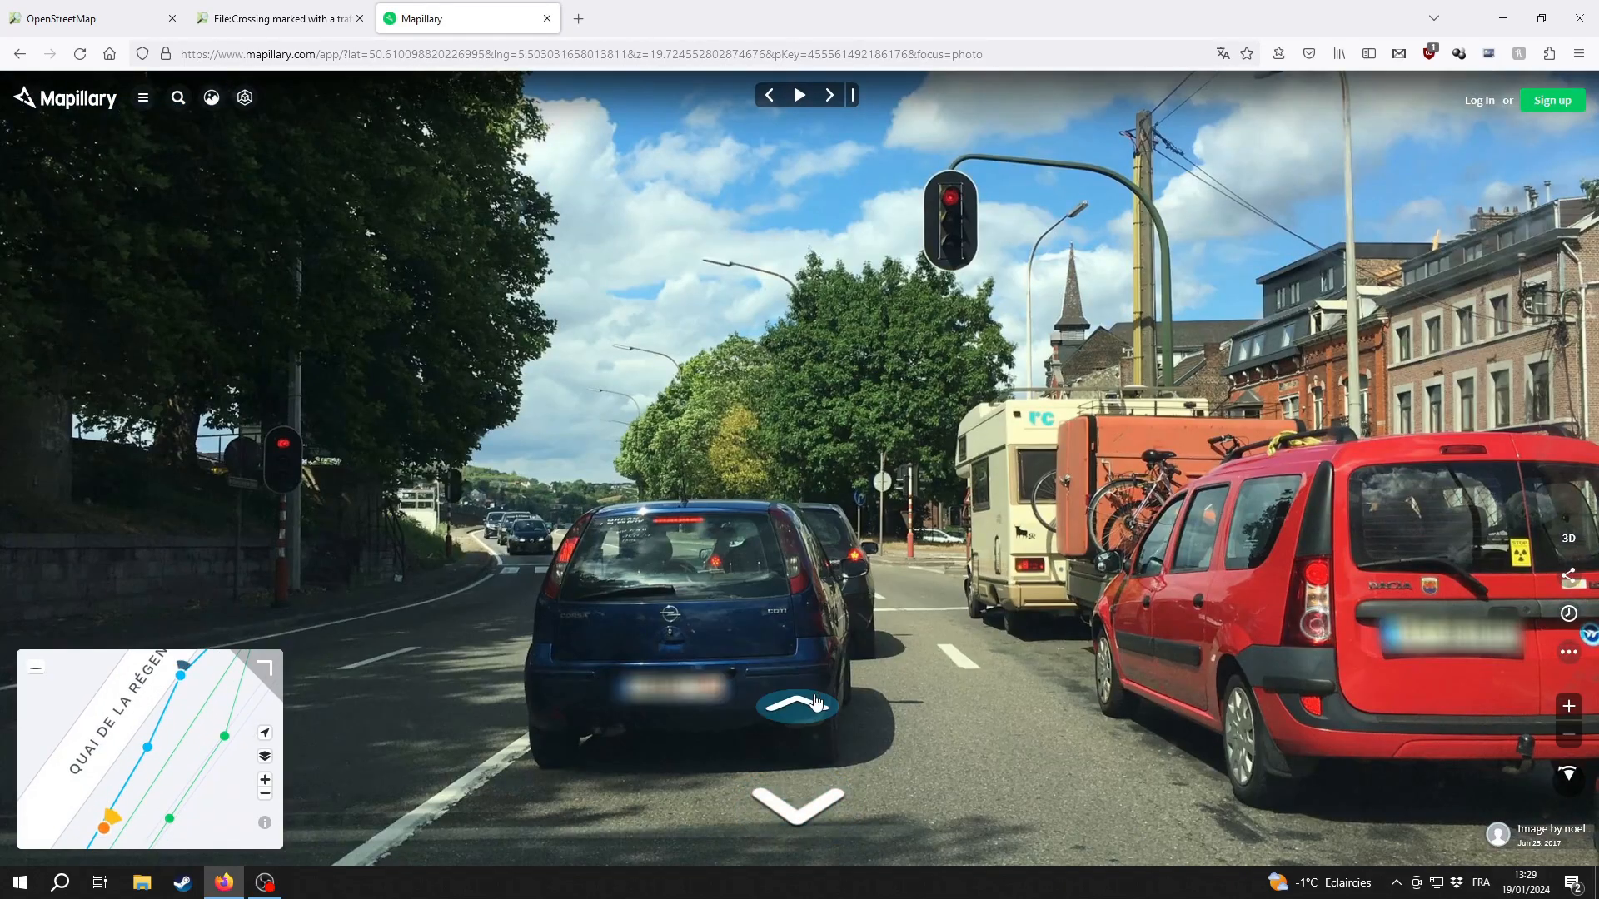
left_click(815, 704)
key("ctrl+Tab")
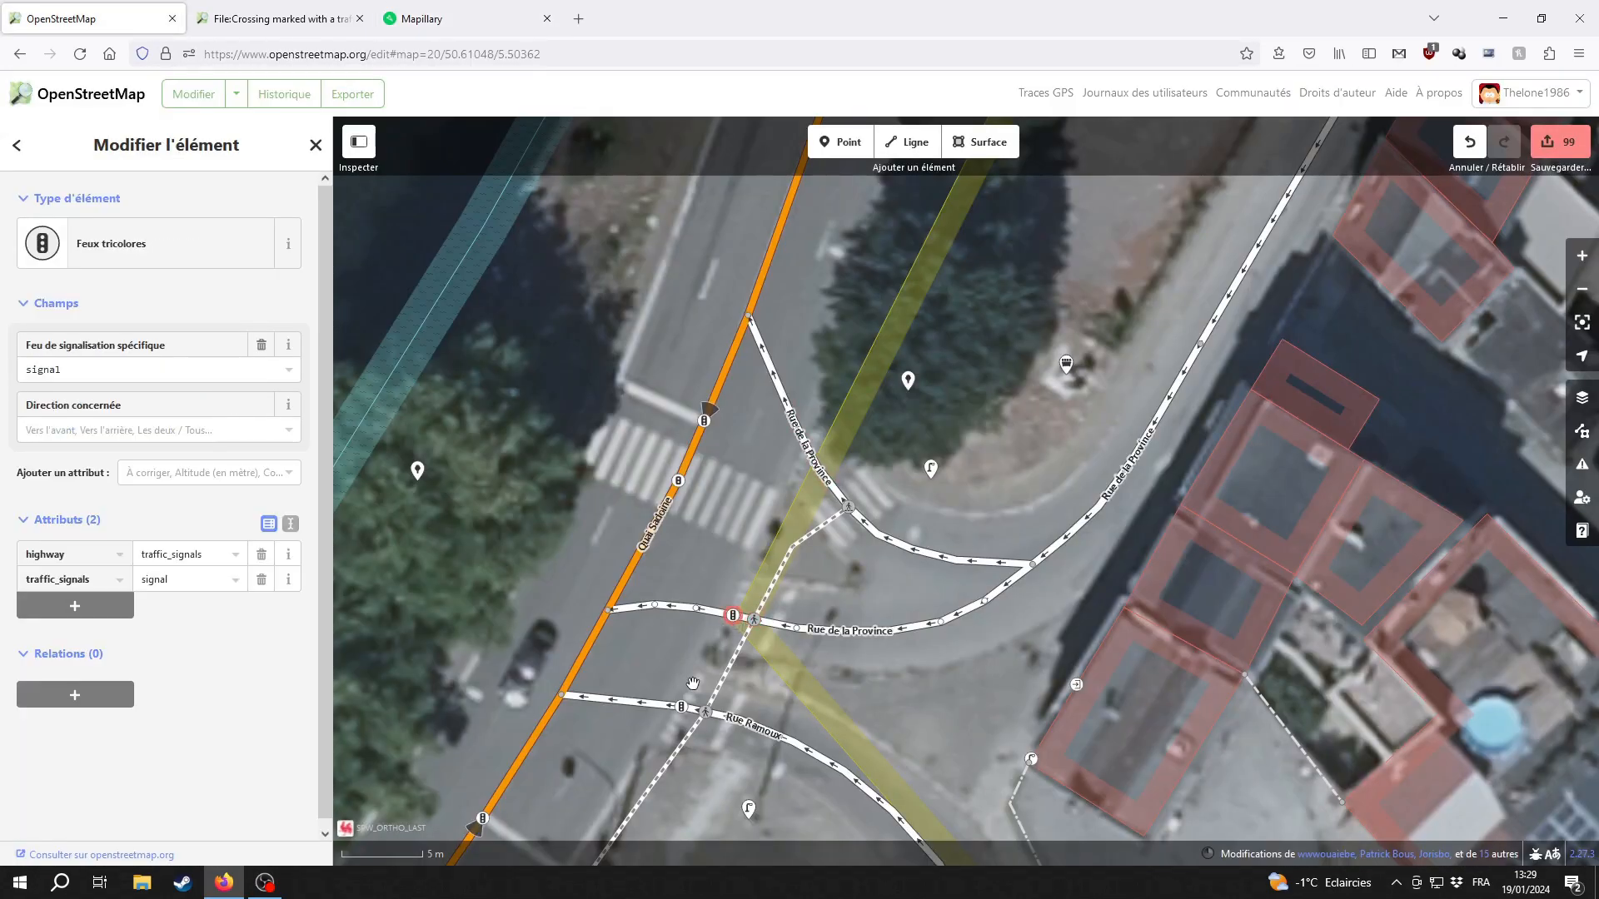
Move the traffic signal on Rue de la Province's southern branch to just east of the unmarked crossing
left_click(706, 712)
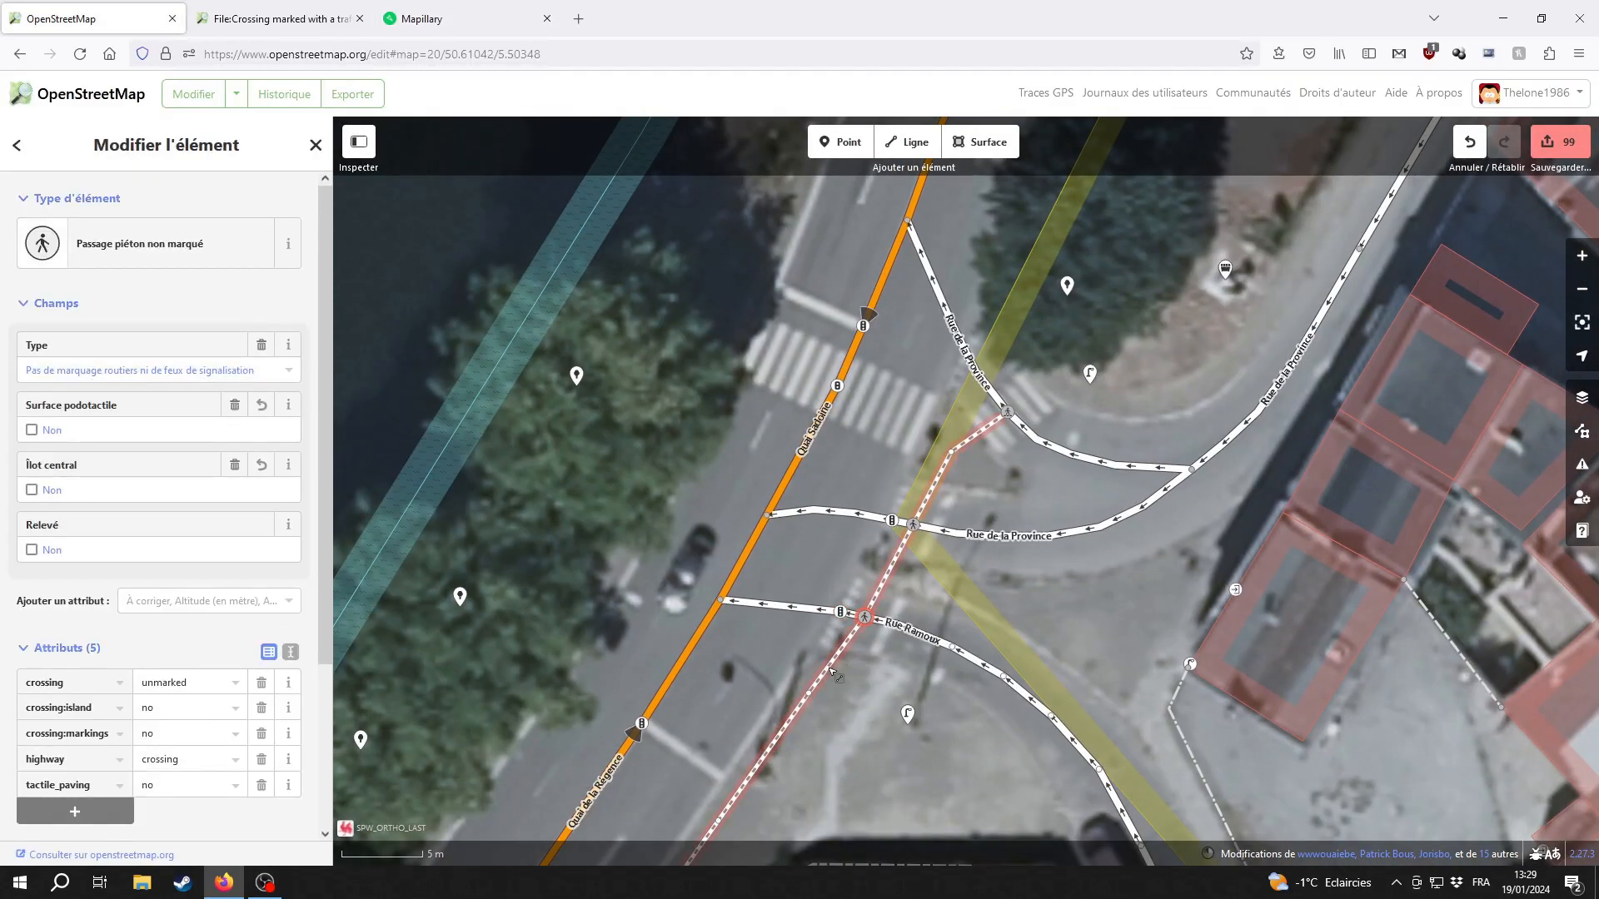
key("Escape")
scroll(911, 473, "up", 2)
left_click(890, 520)
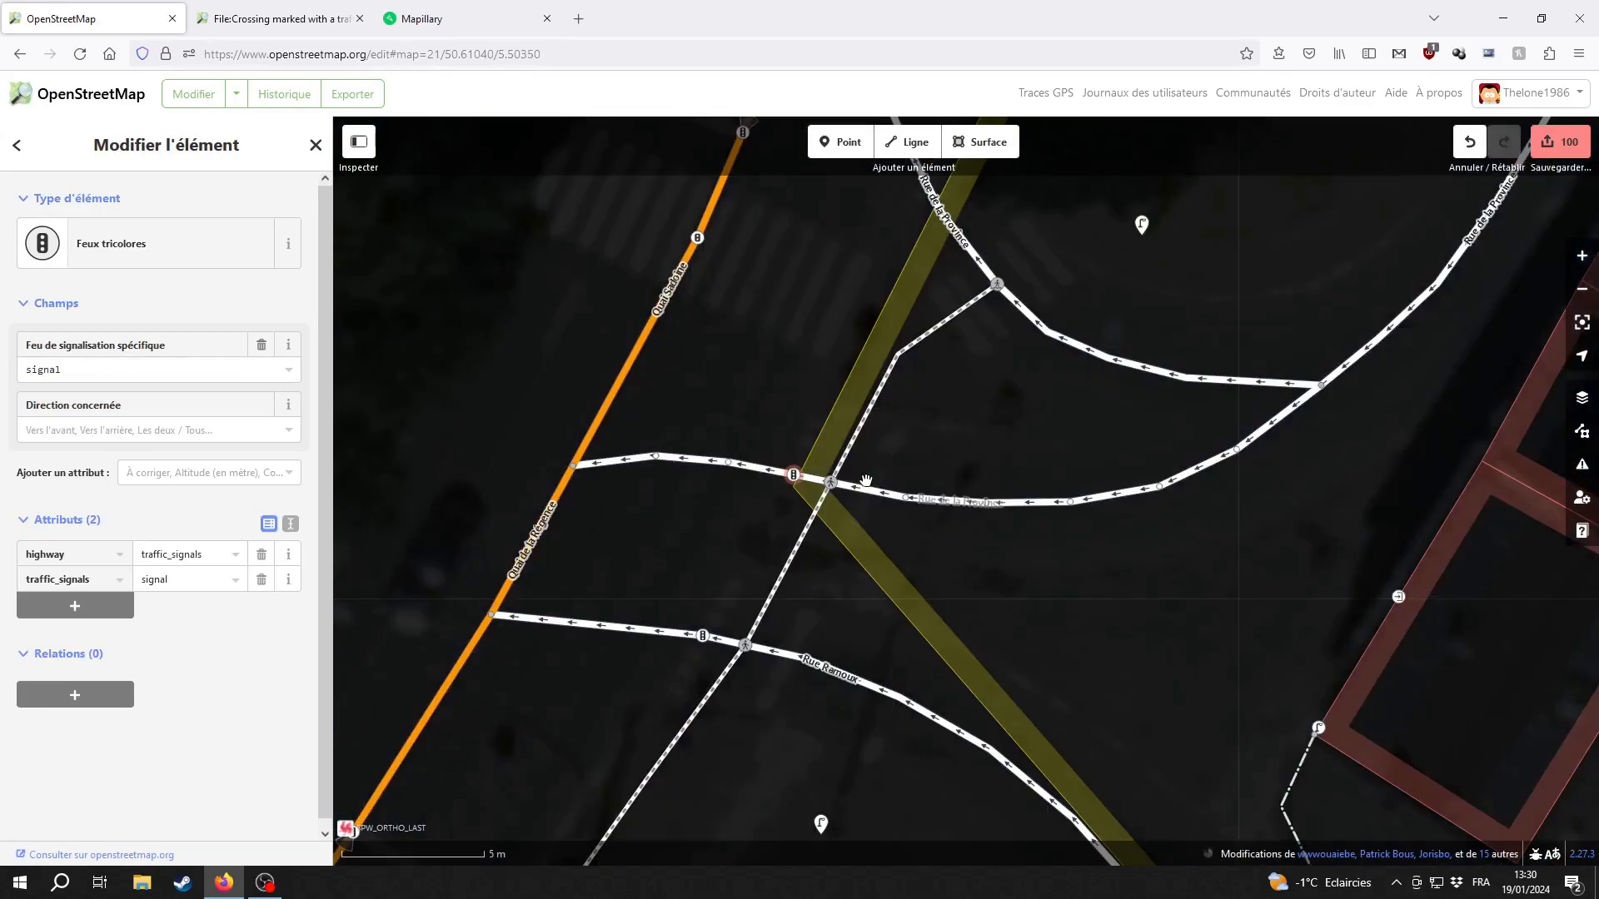
left_click_drag(795, 469, 886, 487)
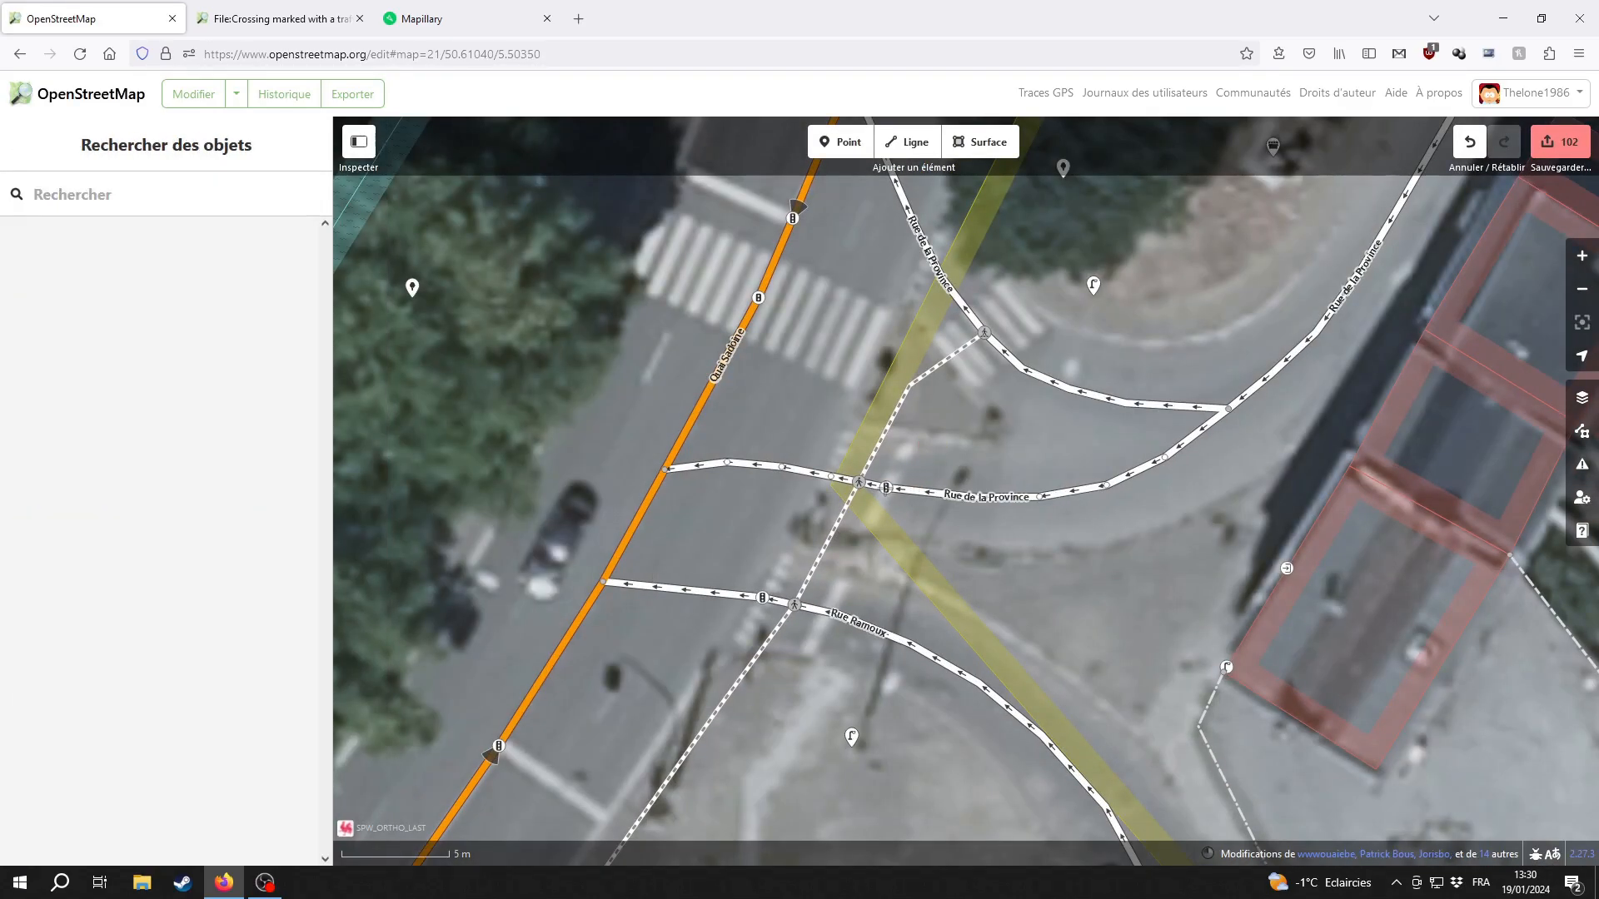
Reposition the Rue Ramoux traffic signal just southeast of its crossing and set the Direction concernée of both relocated signals
scroll(783, 600, "down", 2)
right_click(779, 583)
left_click(791, 650)
left_click(828, 614)
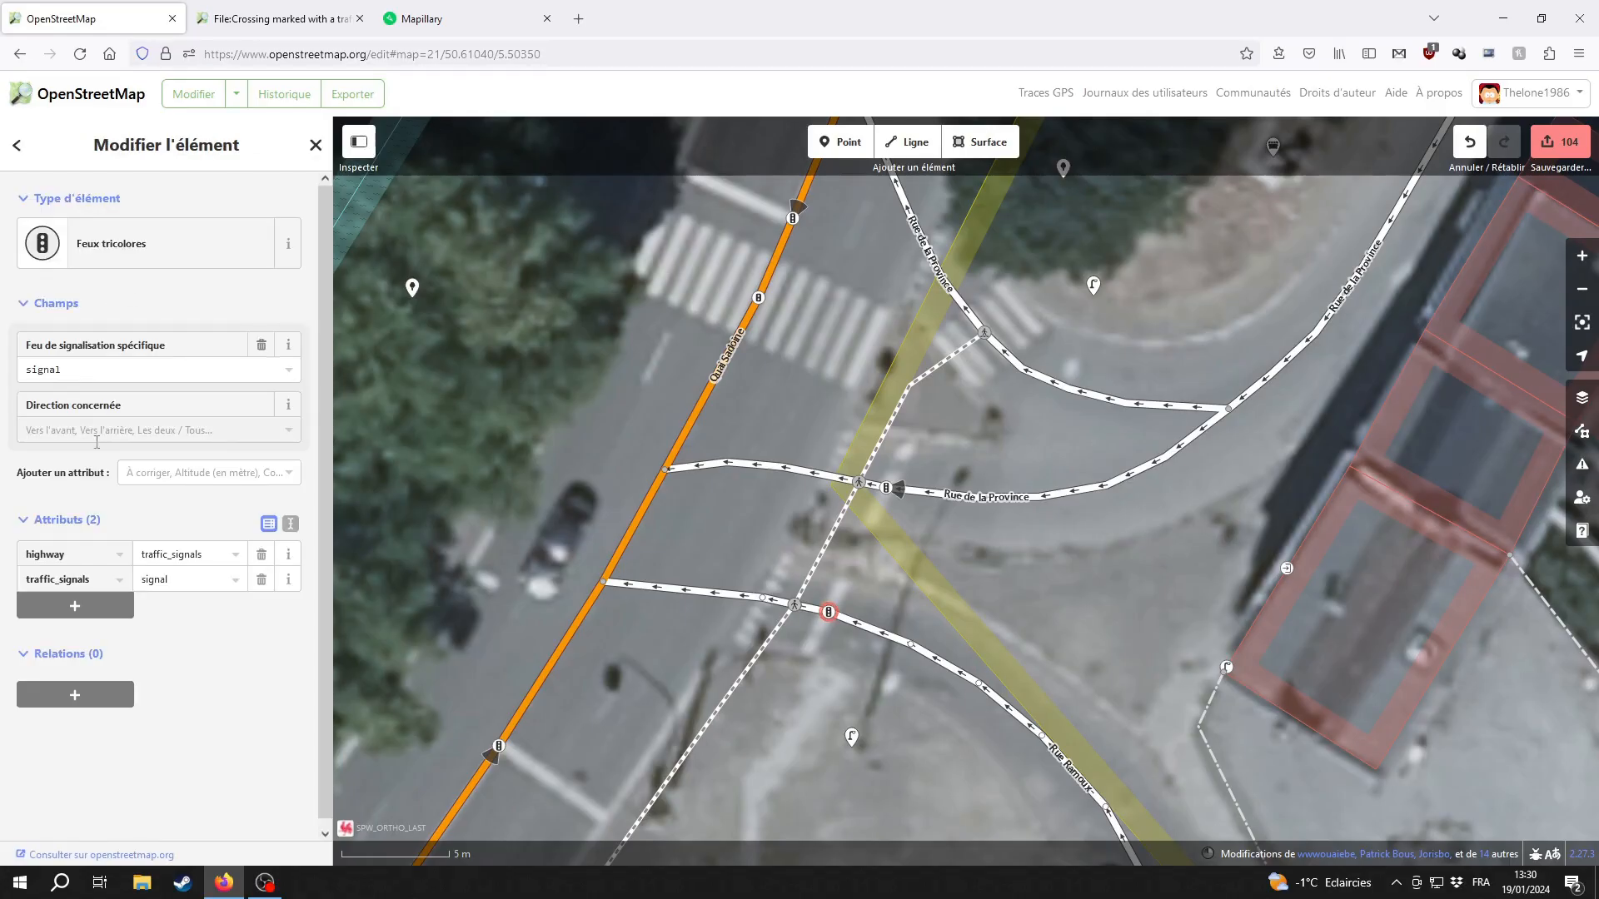
left_click_drag(775, 630, 875, 643)
key("Escape")
left_click(910, 623)
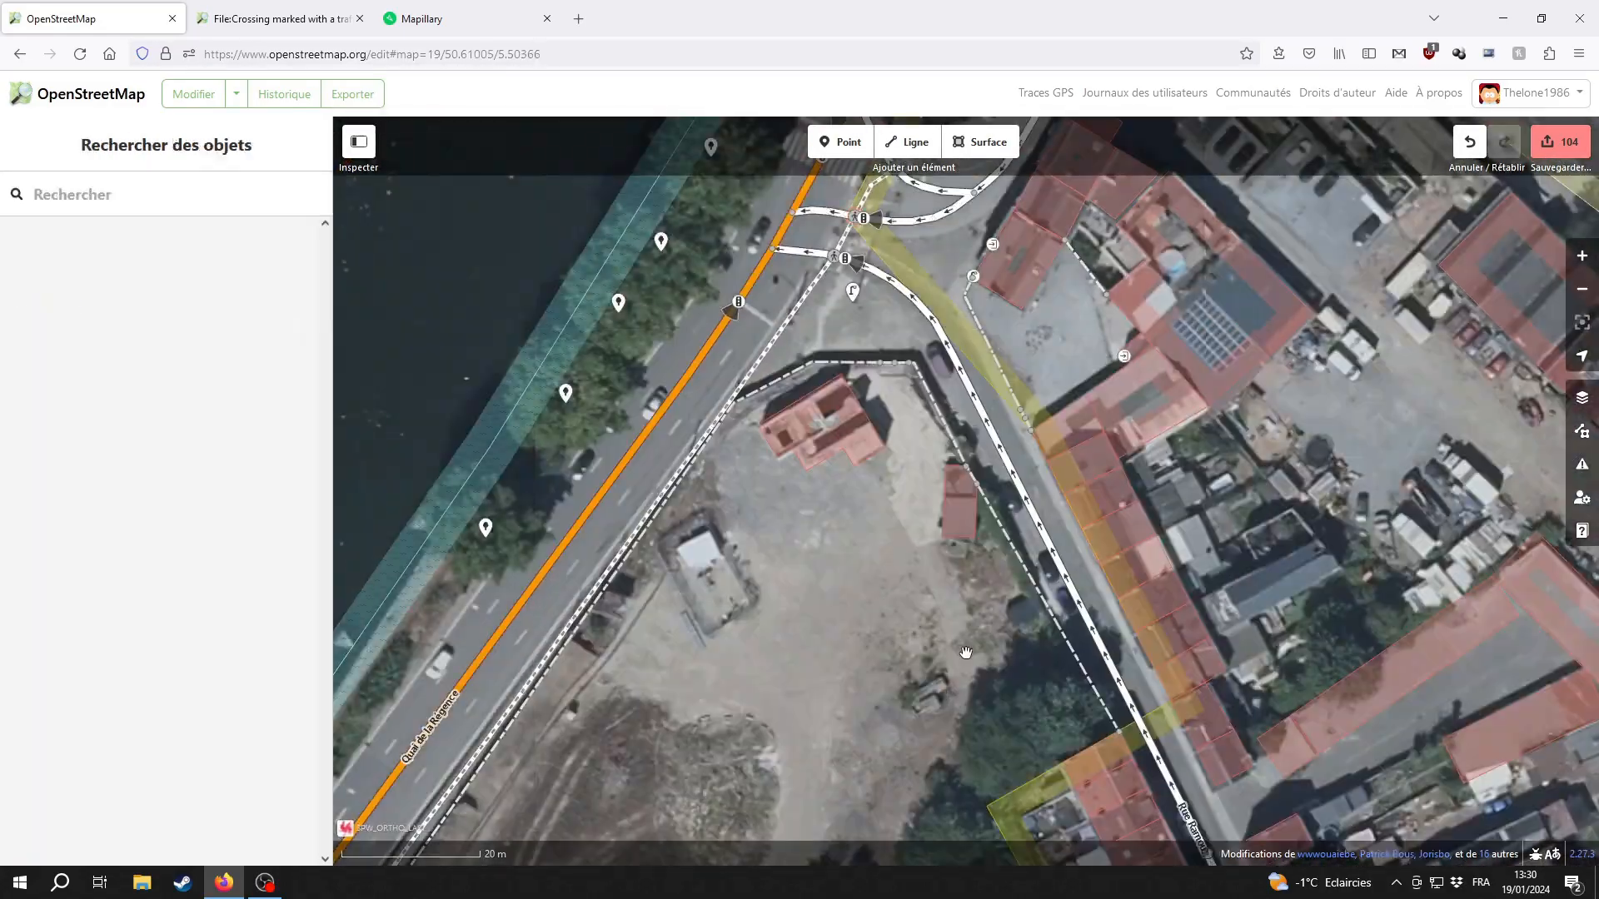
left_click(767, 568)
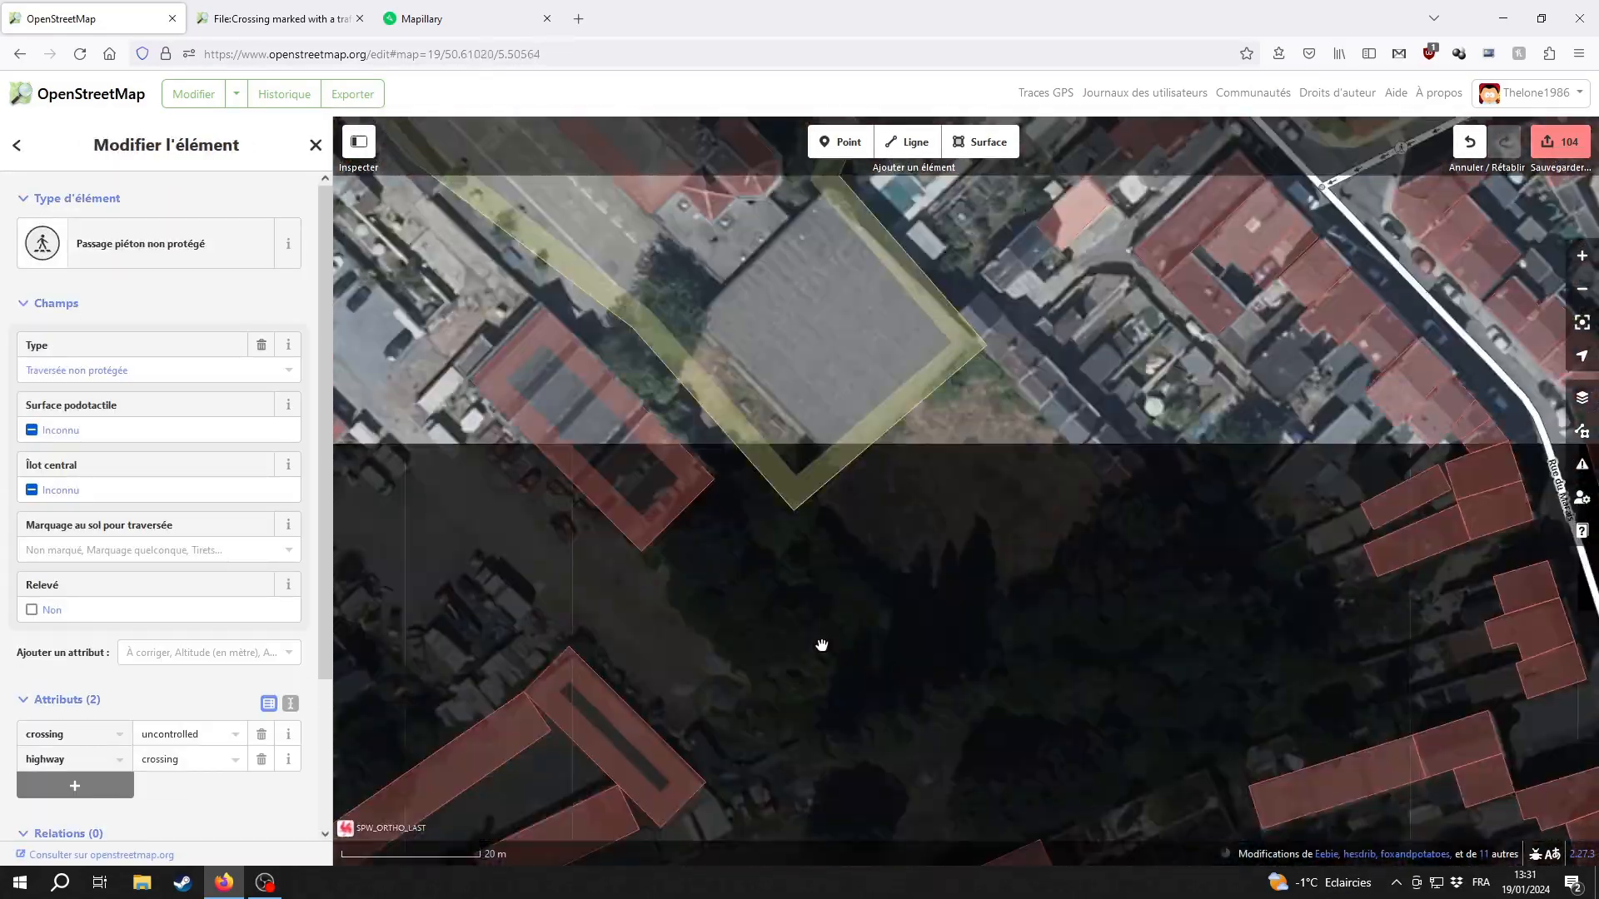
key("Escape")
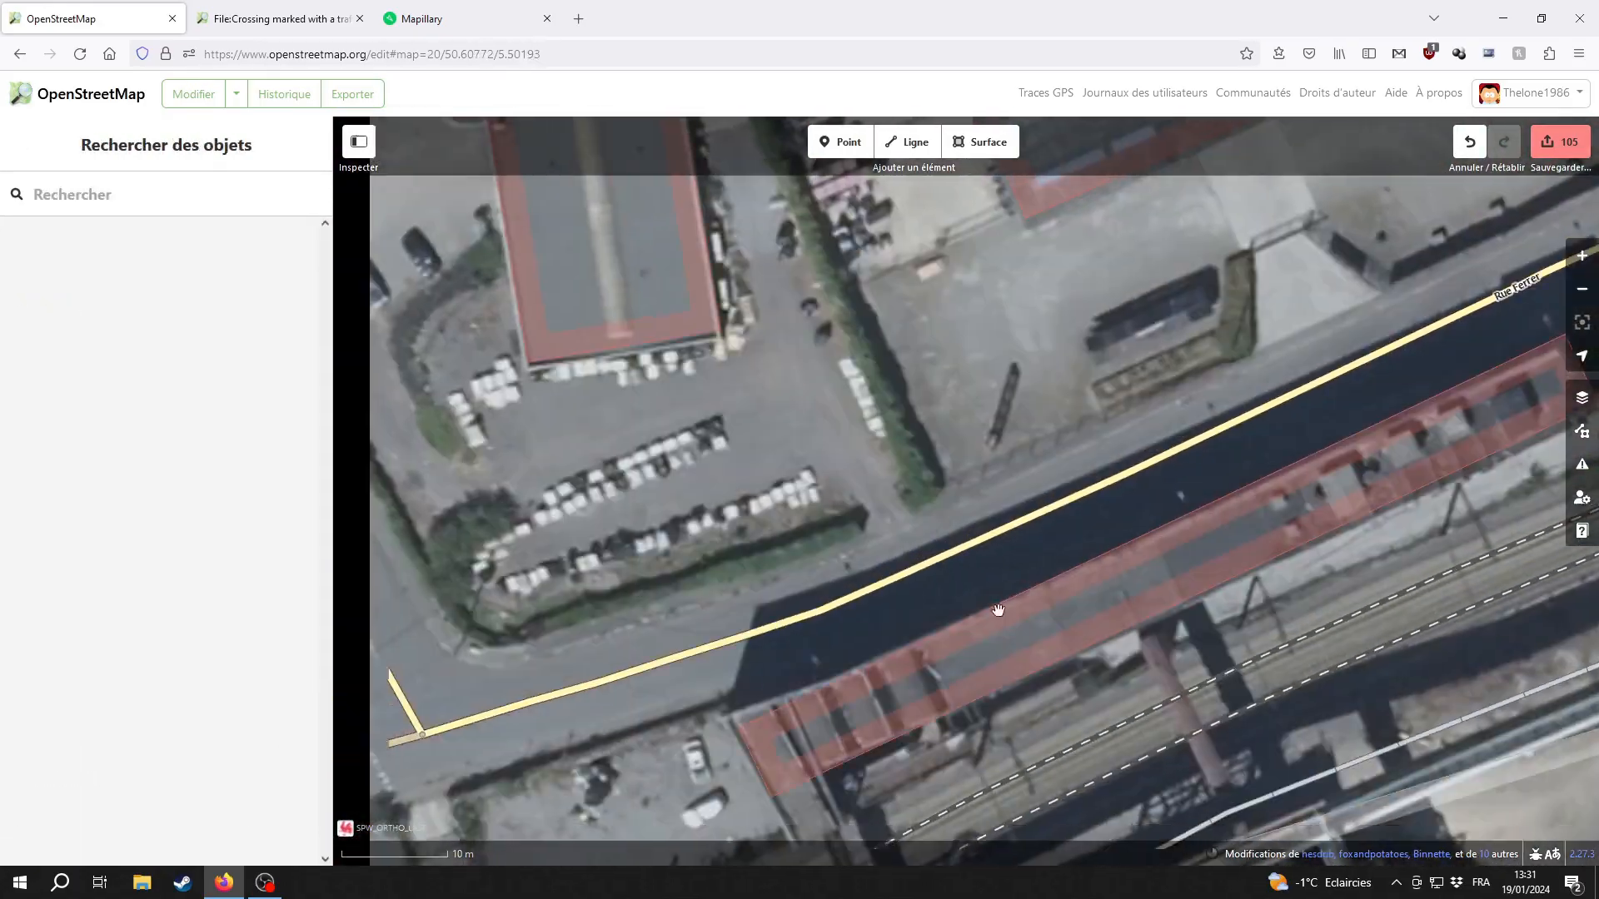
Examine Rue Ferrer, Rue du Many, Rue du Marais and Rue Peetermans on the aerial imagery for remaining pedestrian crossings
left_click(916, 733)
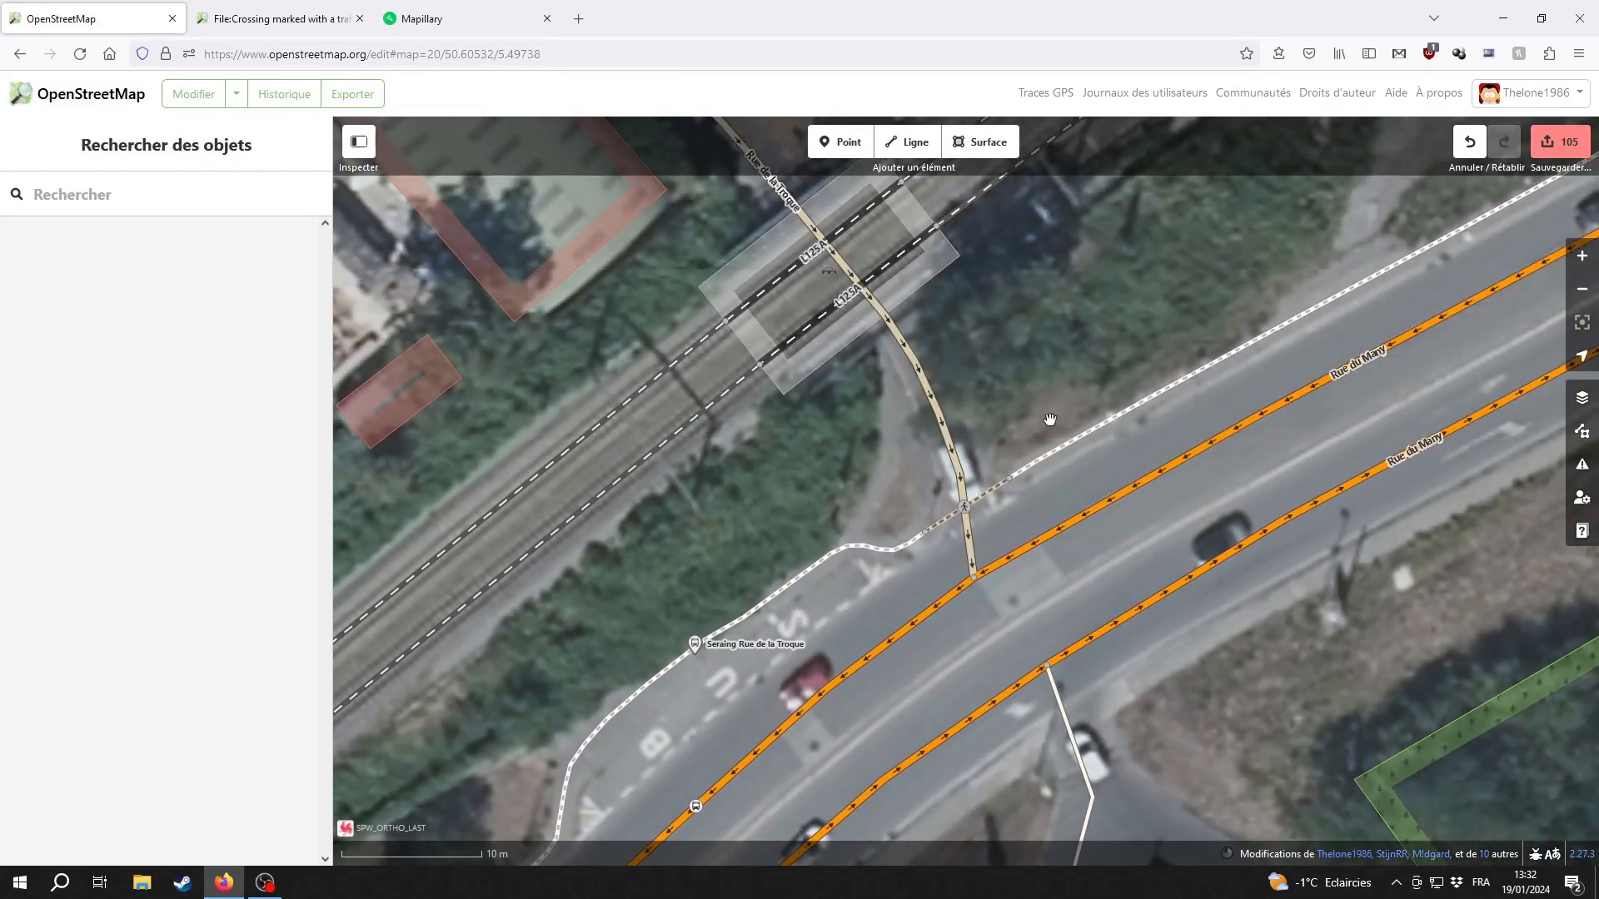
scroll(1049, 419, "down", 5)
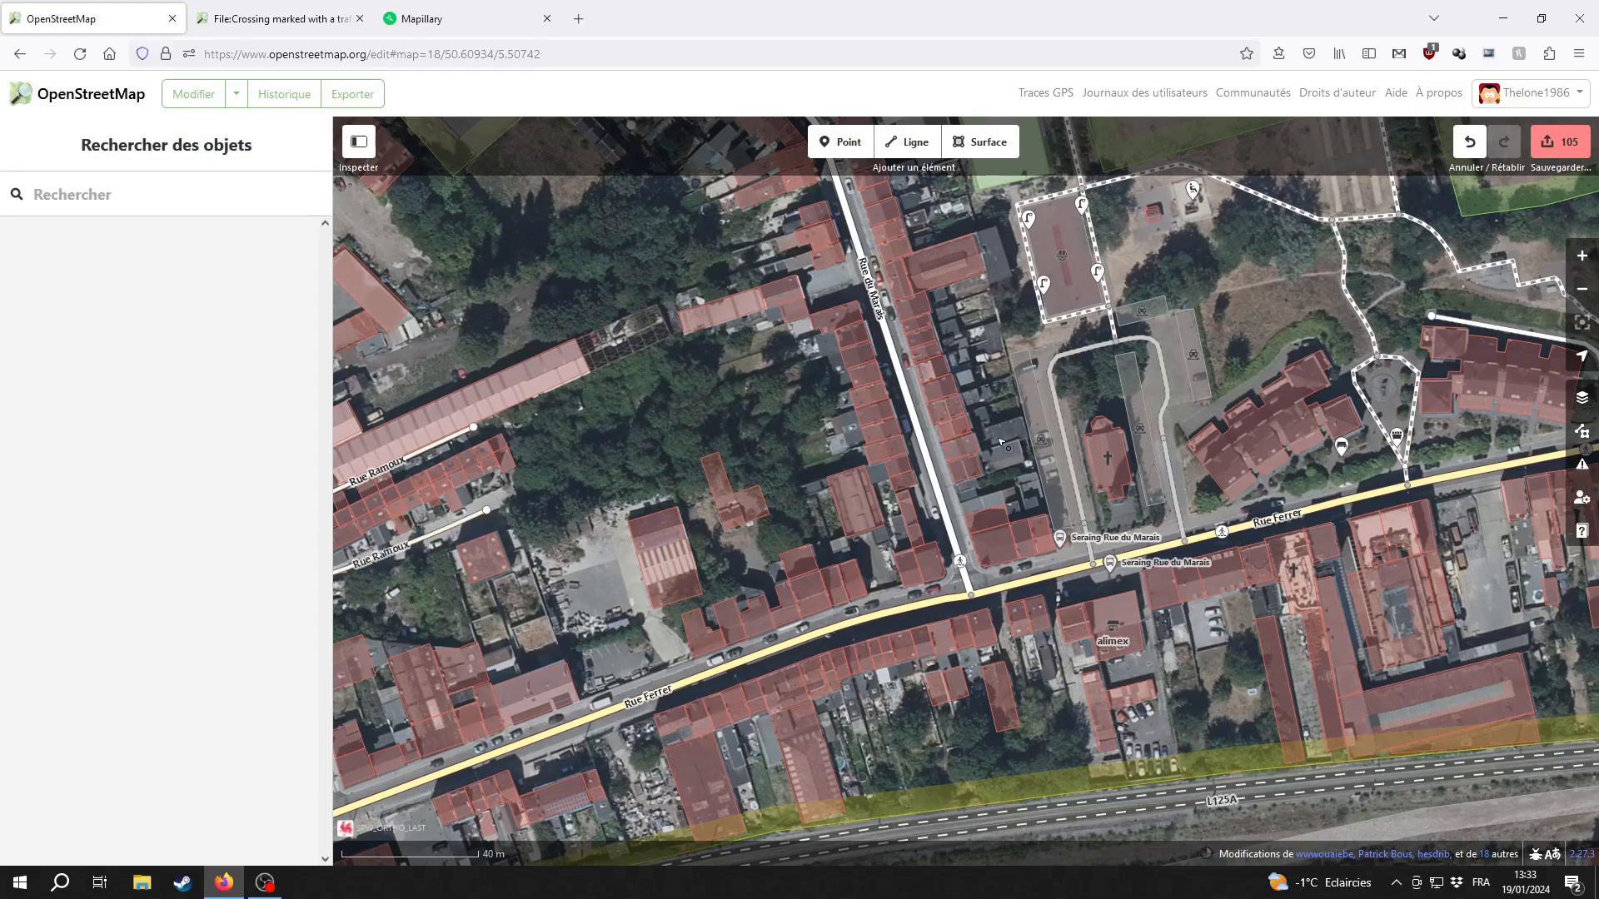
left_click_drag(1277, 342, 186, 620)
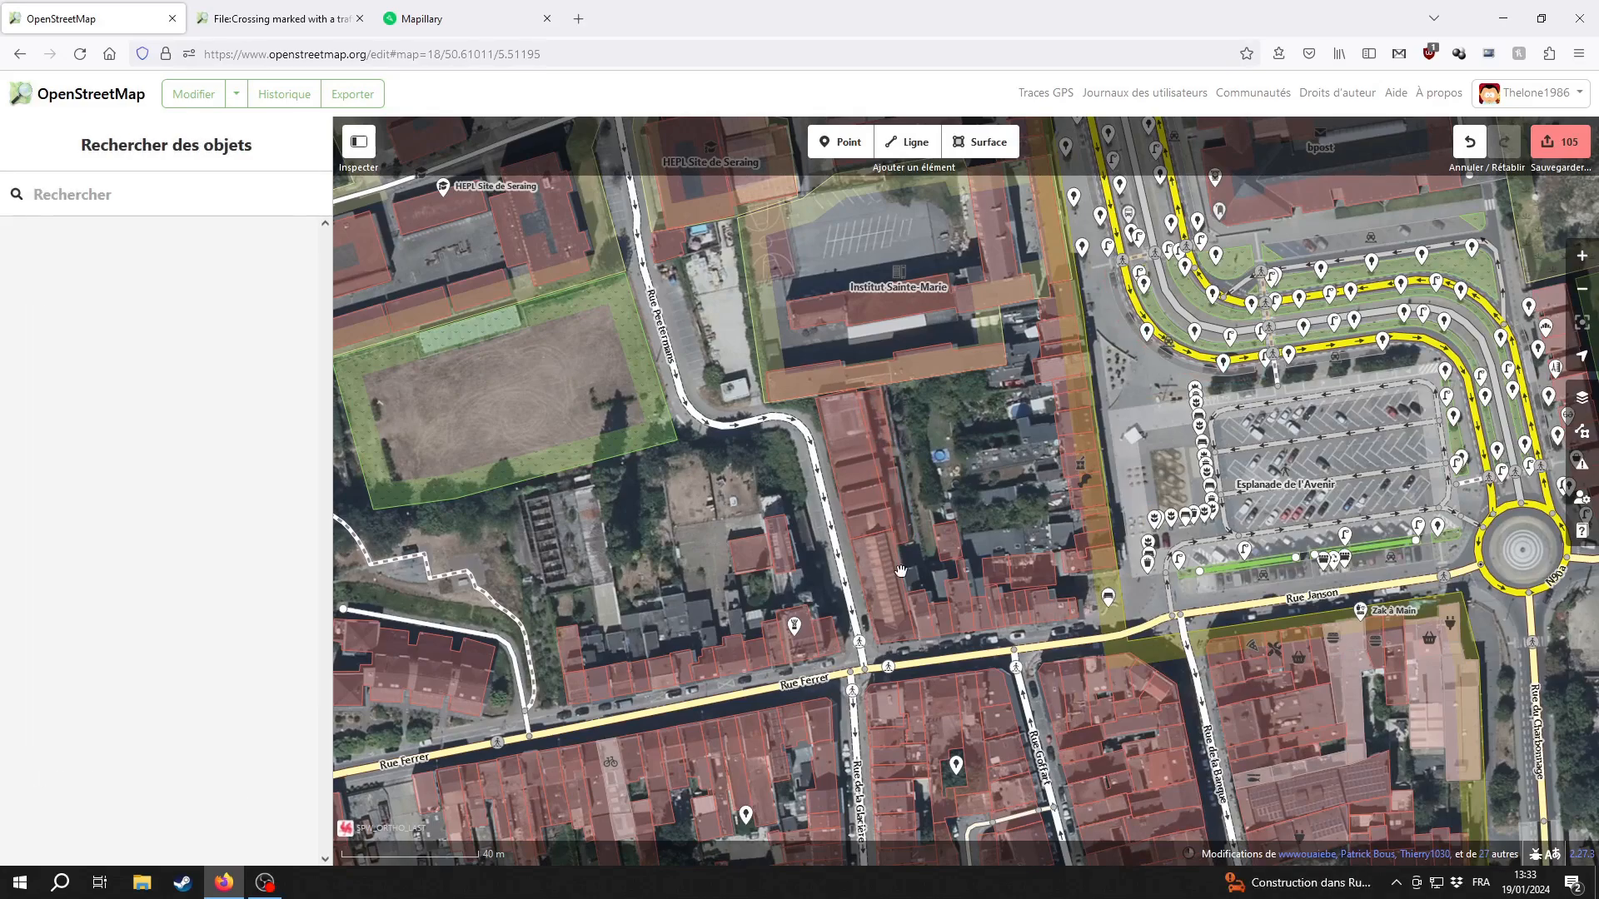
key("Left")
key("Left")
key("Left")
key("Left")
key("Left")
key("Up")
key("Up")
key("Up")
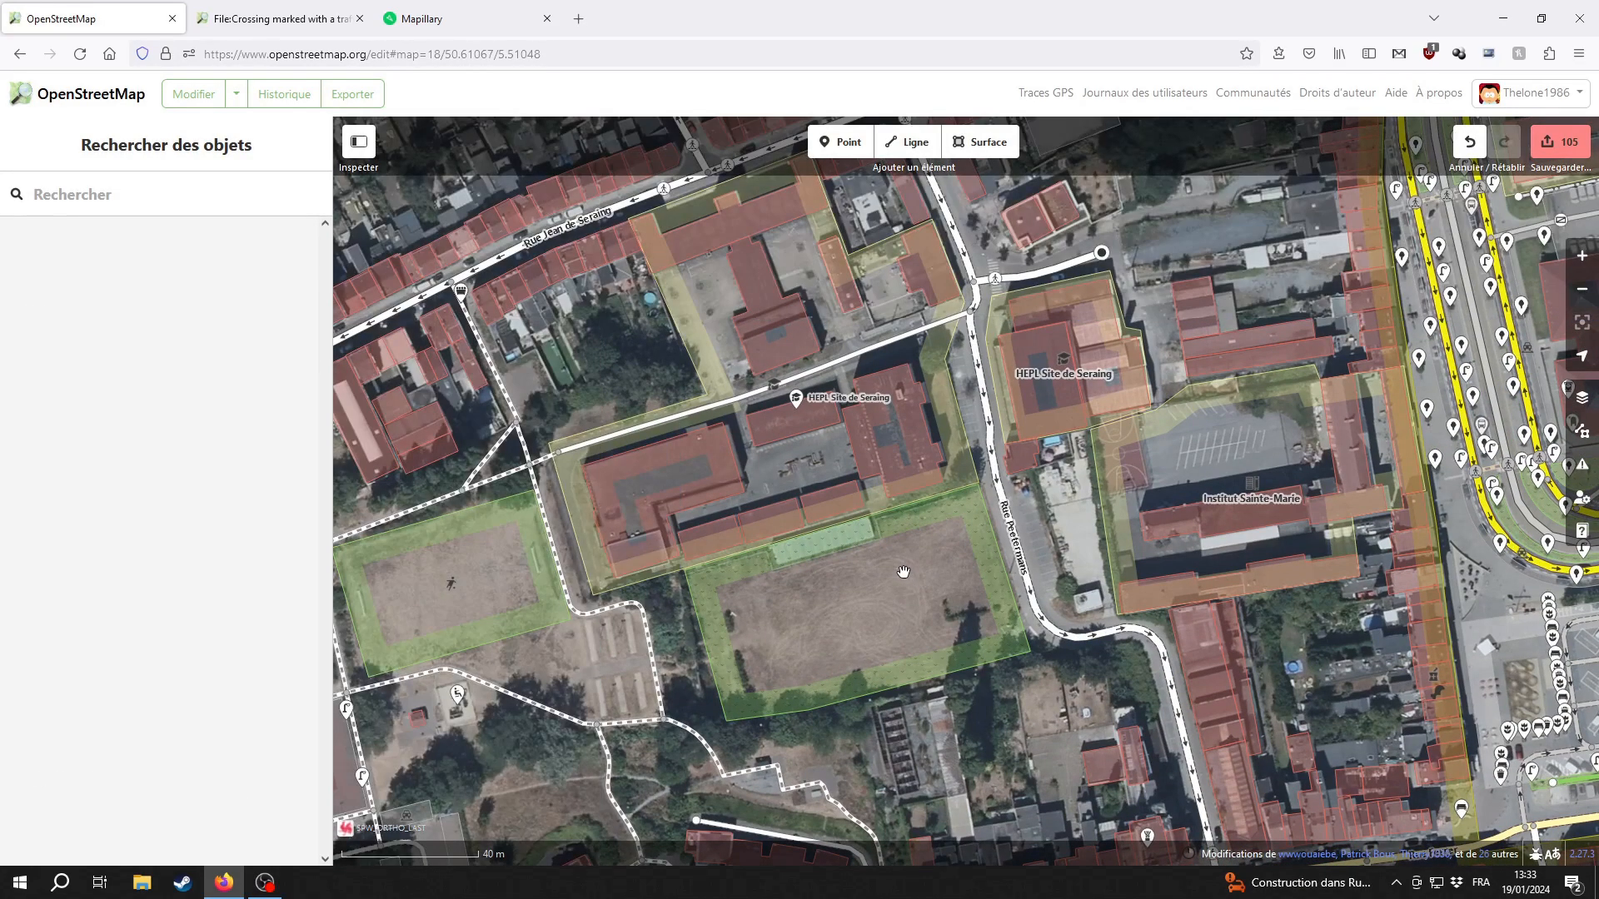
key("Right")
key("Right")
key("Right")
key("Down")
key("Down")
key("Down")
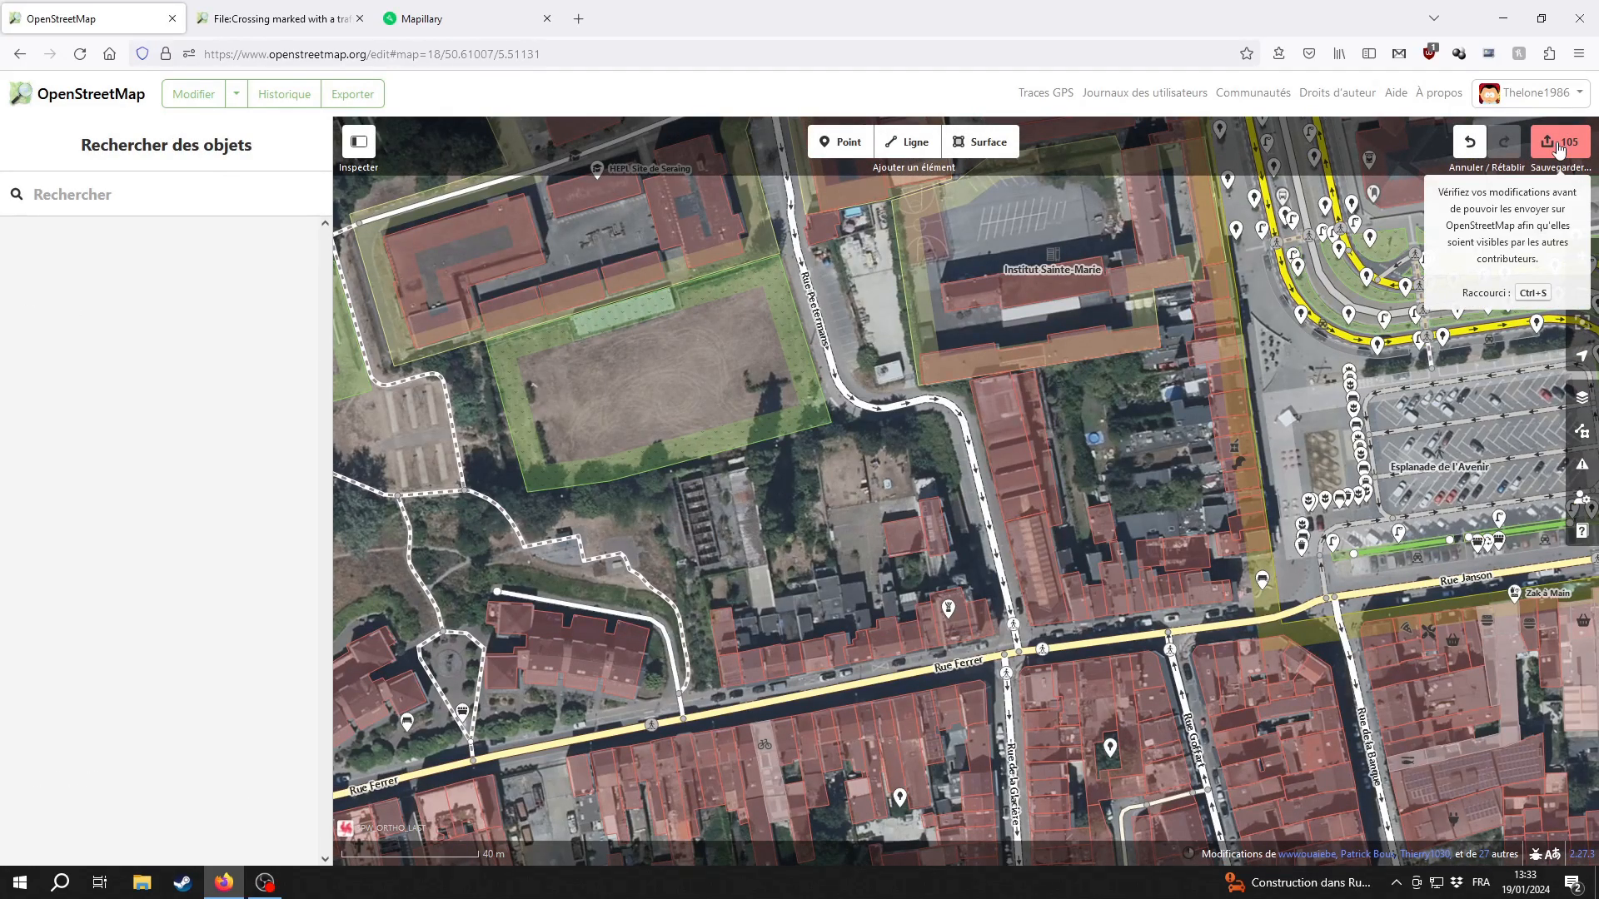
Prepare the edits for upload with the changeset comment "Mises à jour diverses sur Seraing (passages piétons)", adapted from an earlier Seraing comment
left_click(1558, 148)
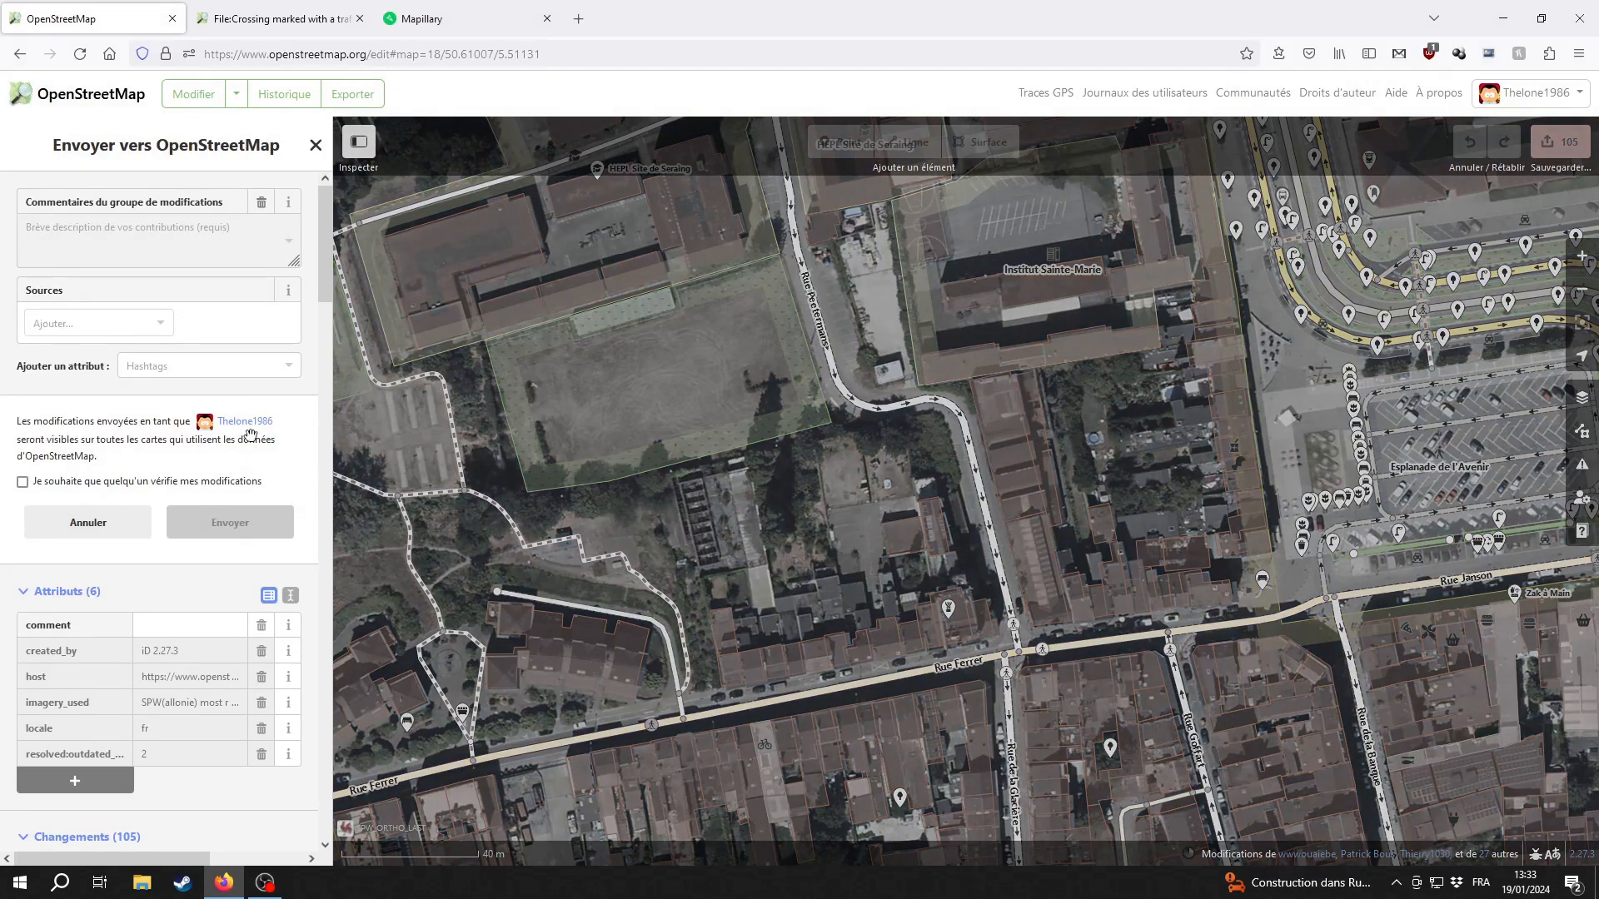
left_click(105, 239)
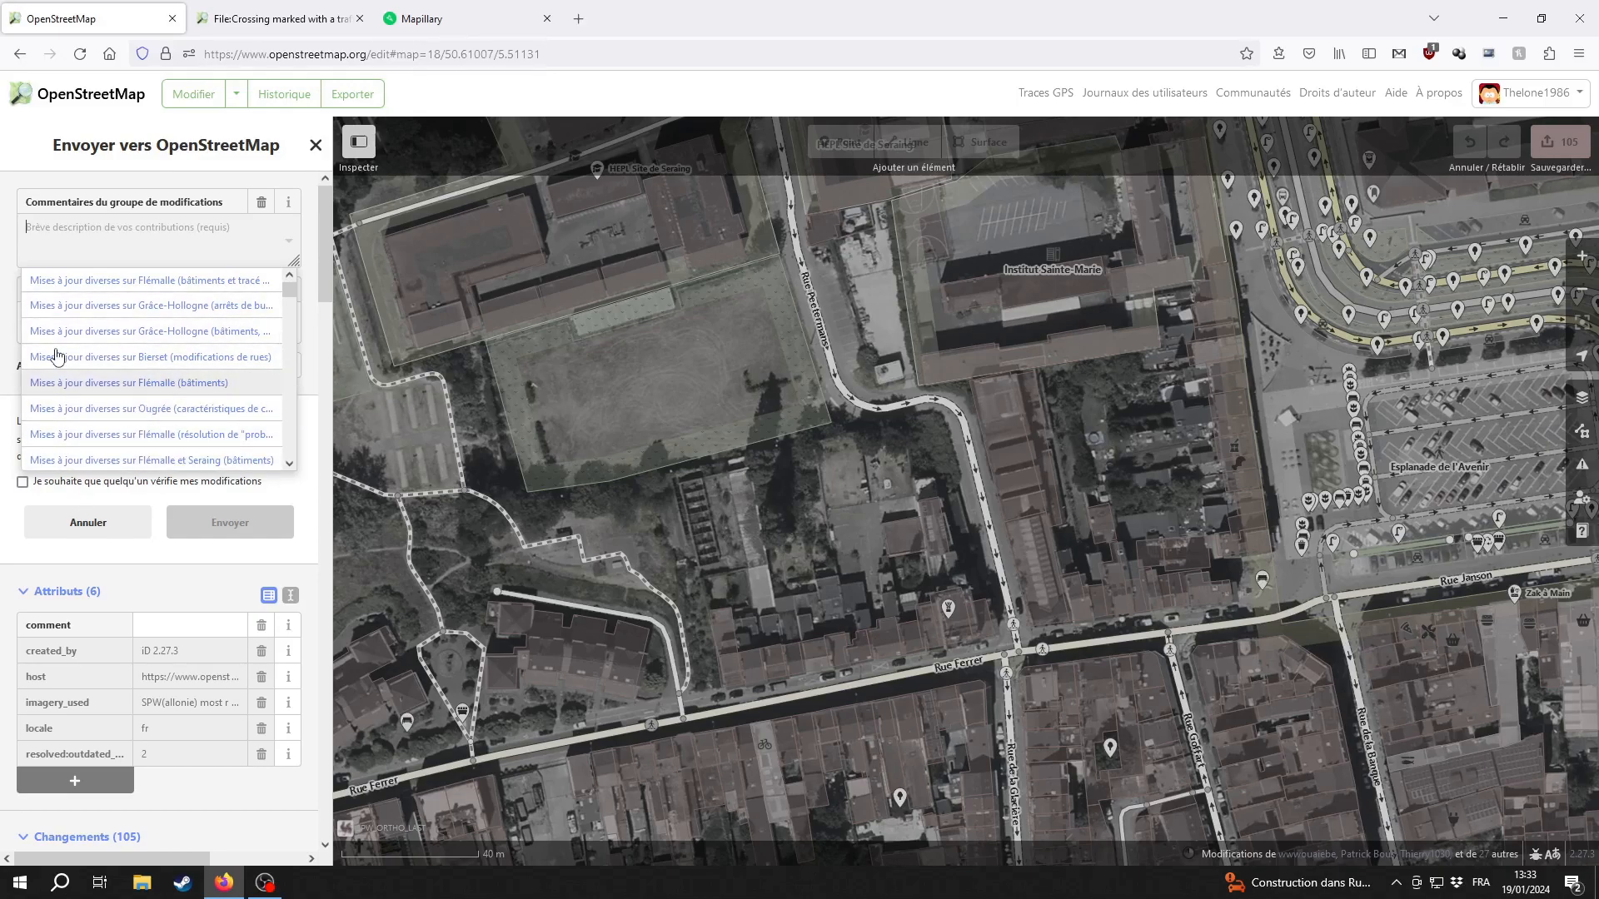
scroll(106, 441, "down", 3)
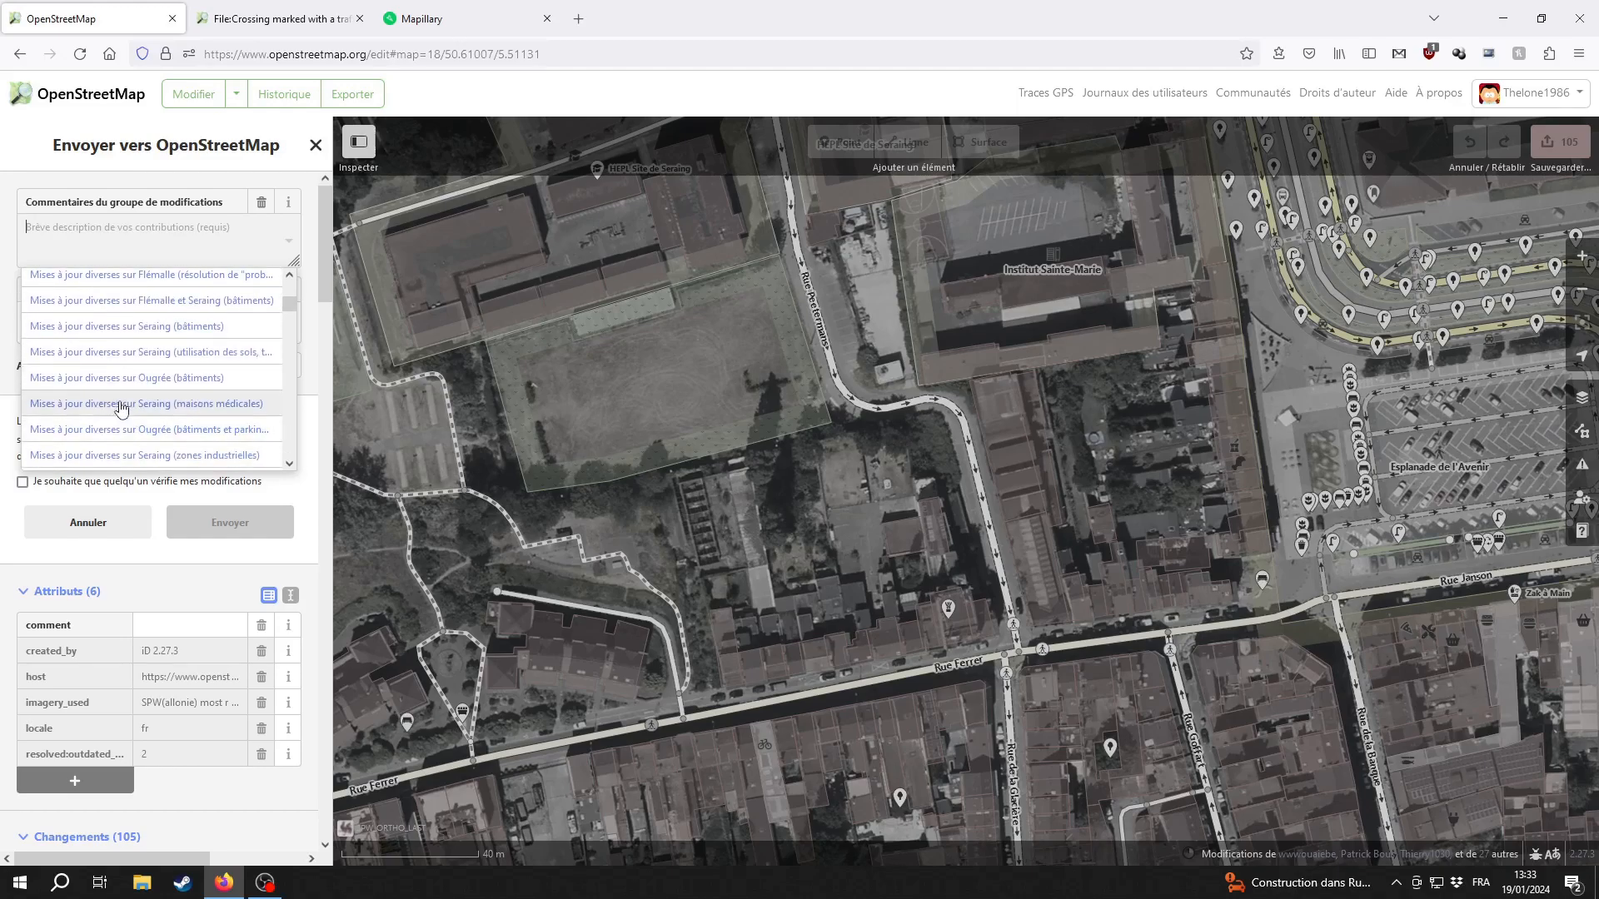
left_click(147, 360)
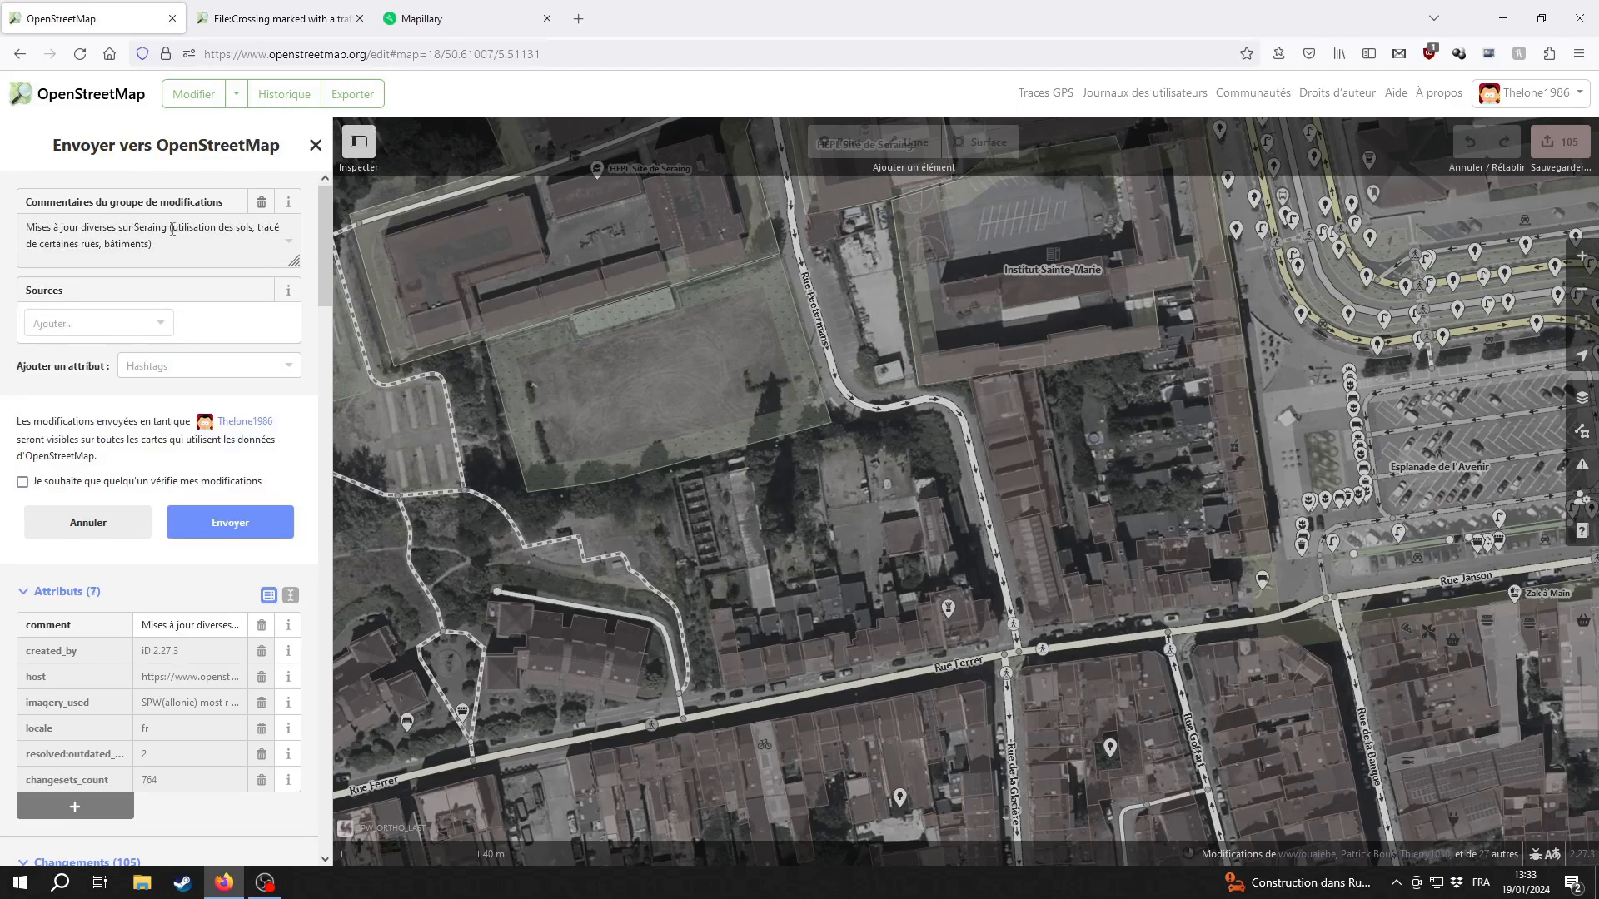
type("(passages piétons)")
Review the list of created and modified crossings, roads and traffic signals in the pending changeset
scroll(167, 541, "down", 7)
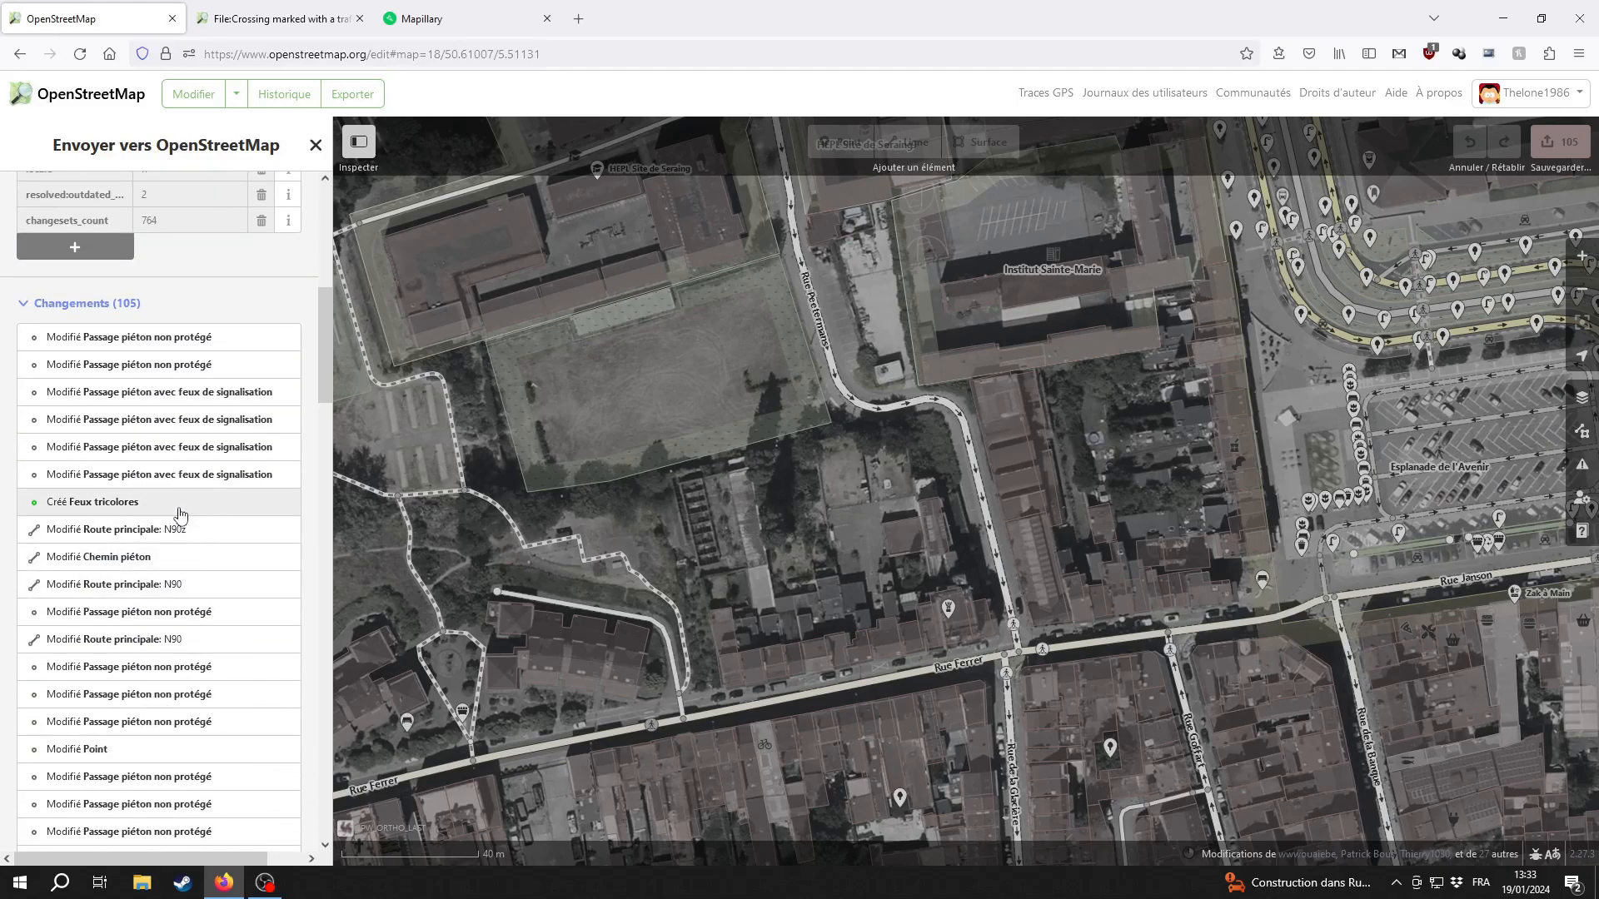
scroll(169, 583, "down", 5)
scroll(166, 348, "up", 3)
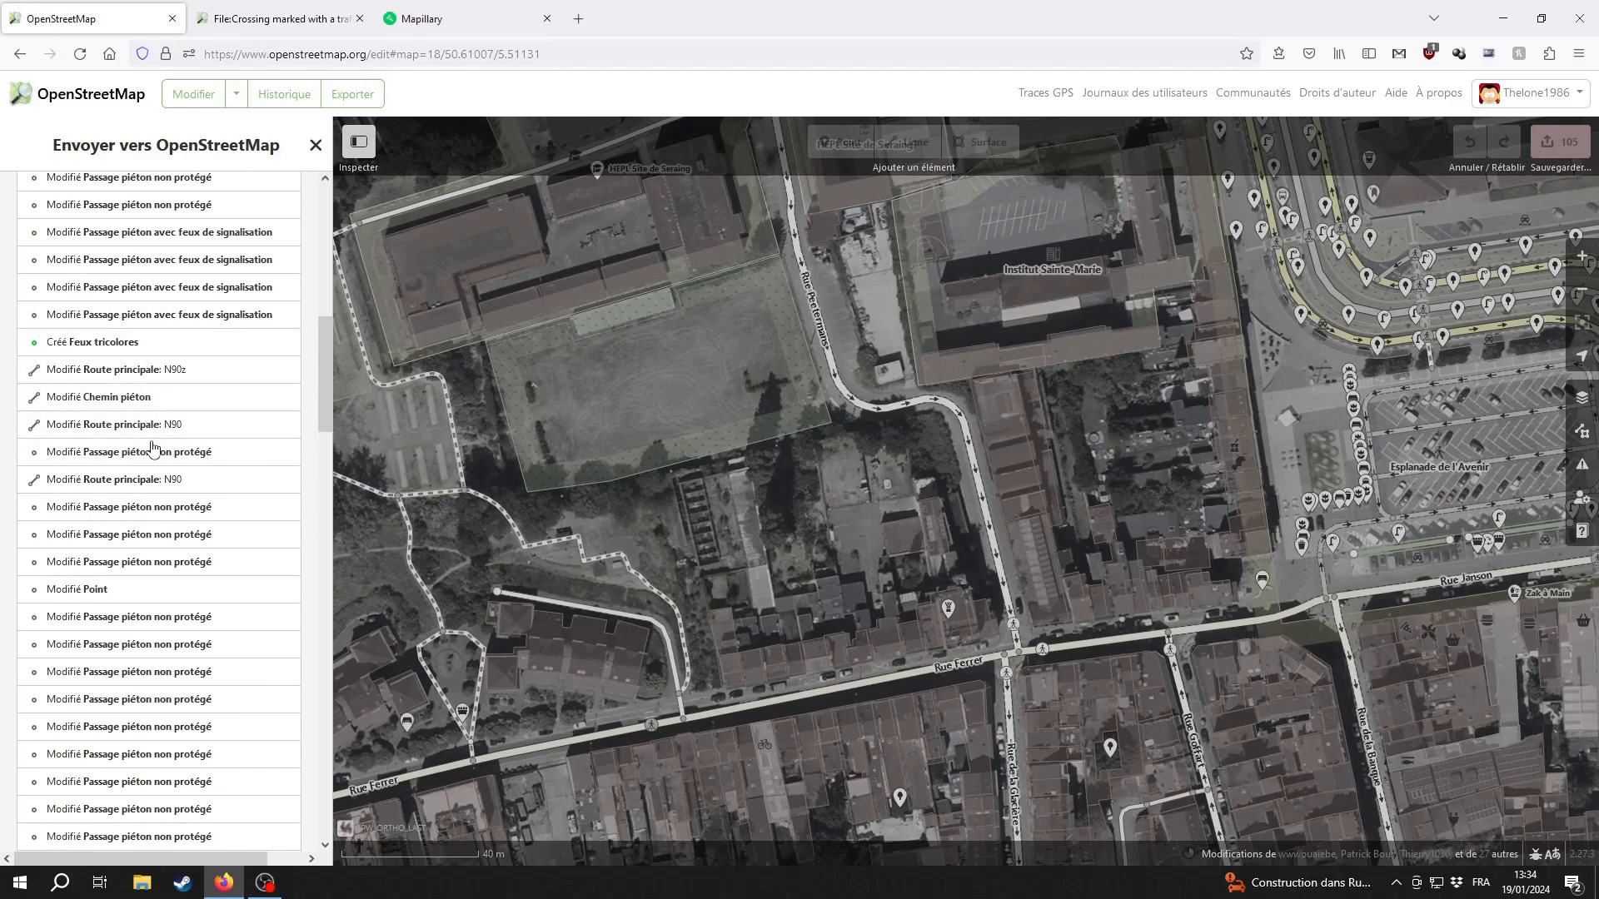
scroll(152, 450, "down", 15)
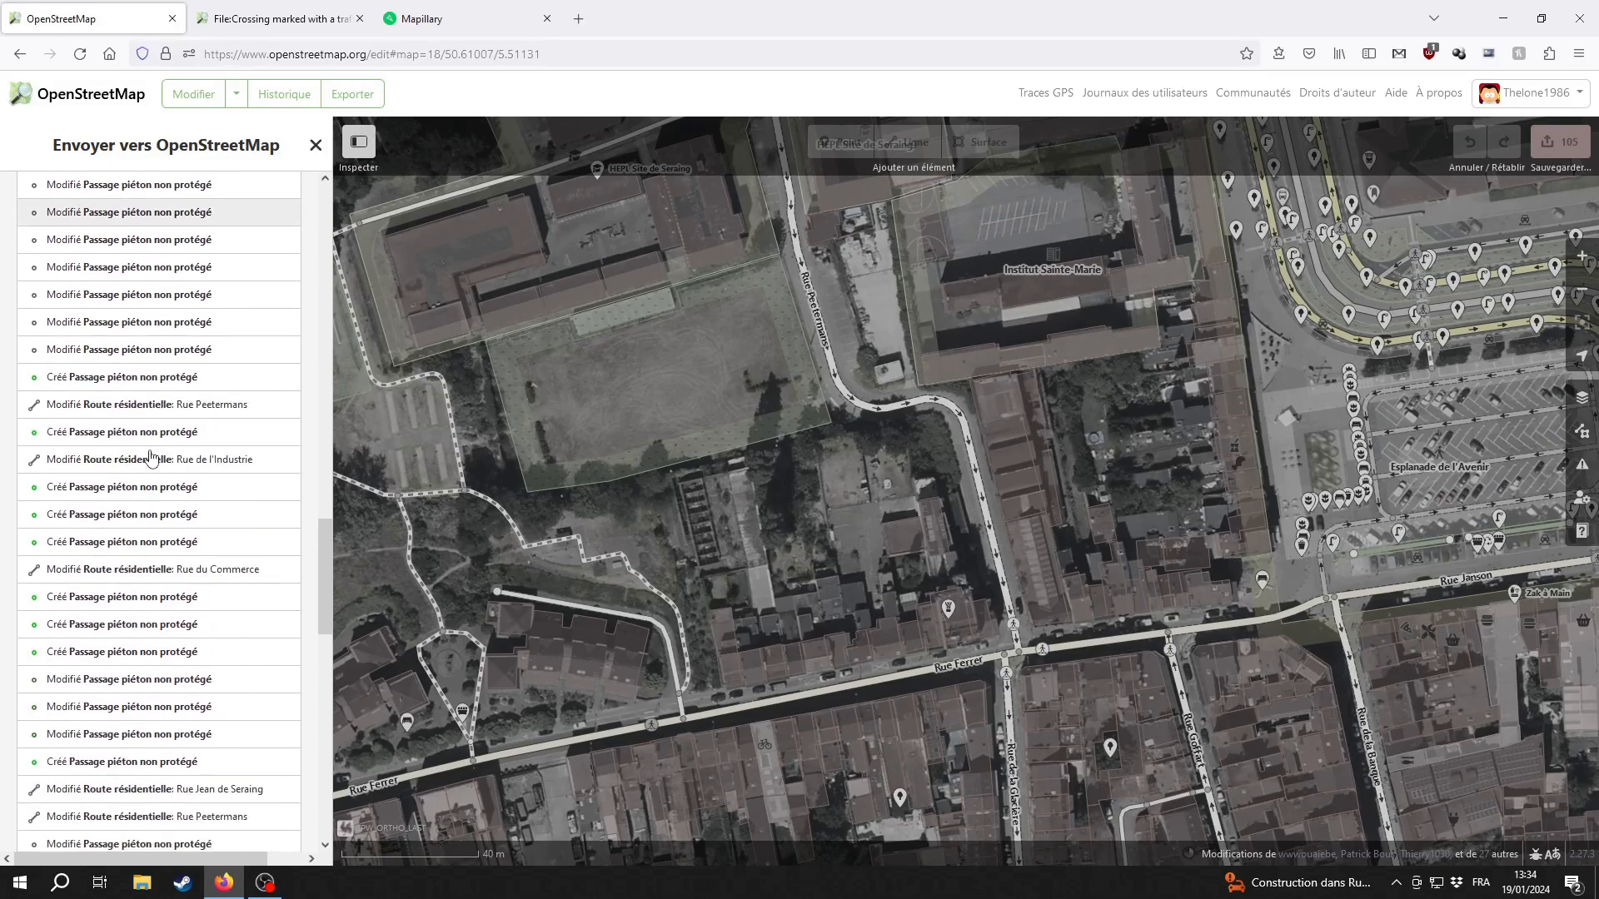
scroll(151, 456, "down", 4)
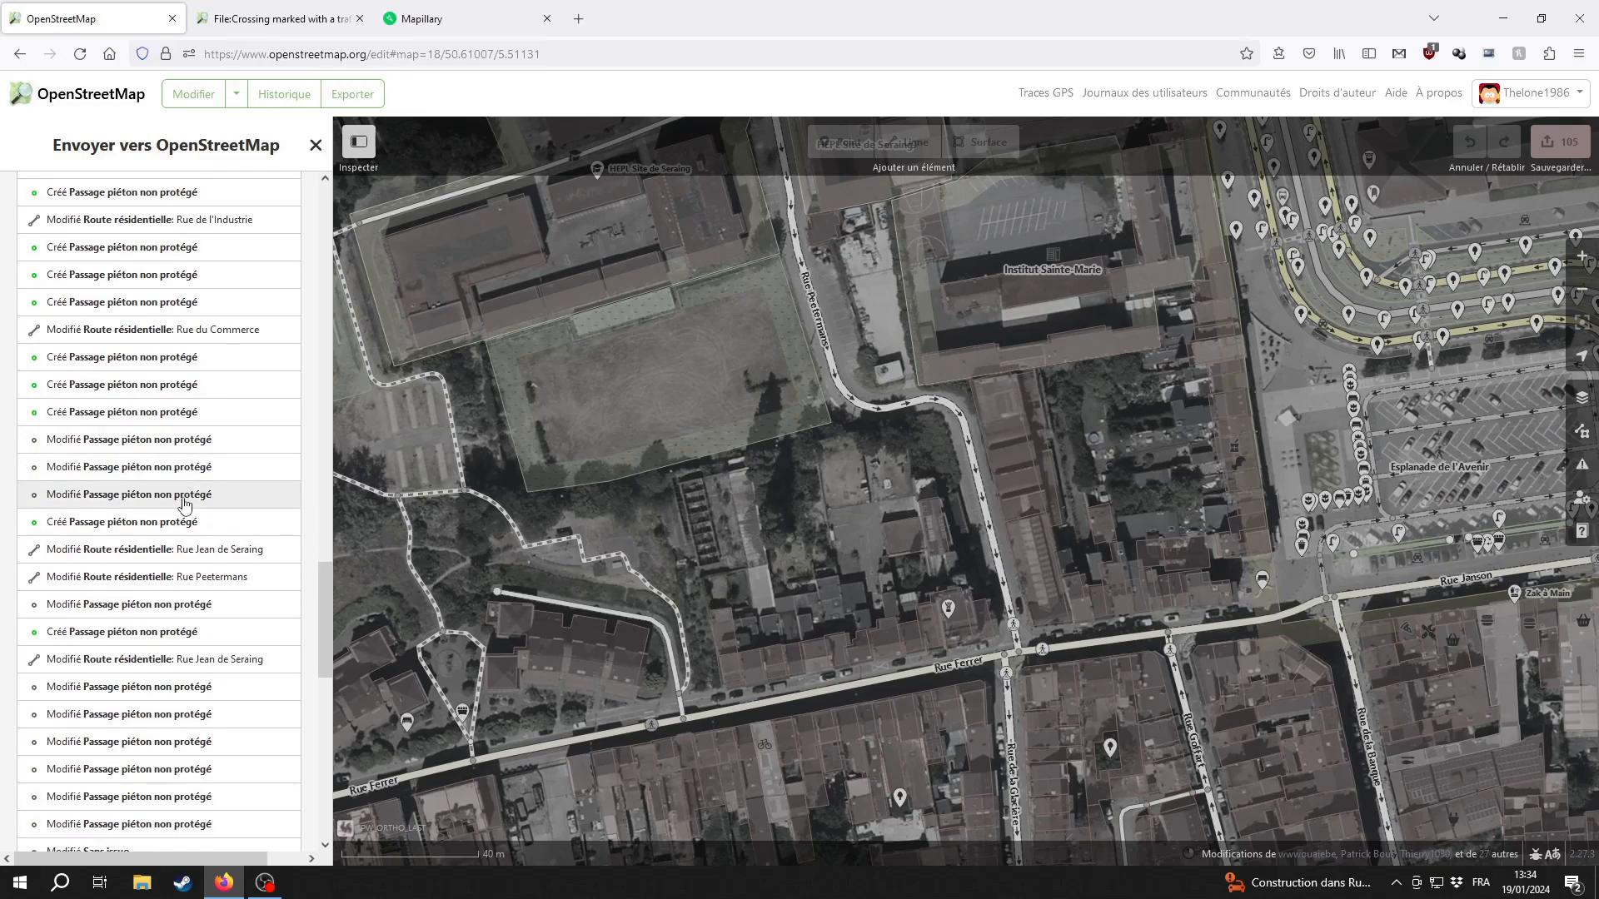
scroll(184, 499, "down", 8)
scroll(184, 511, "down", 7)
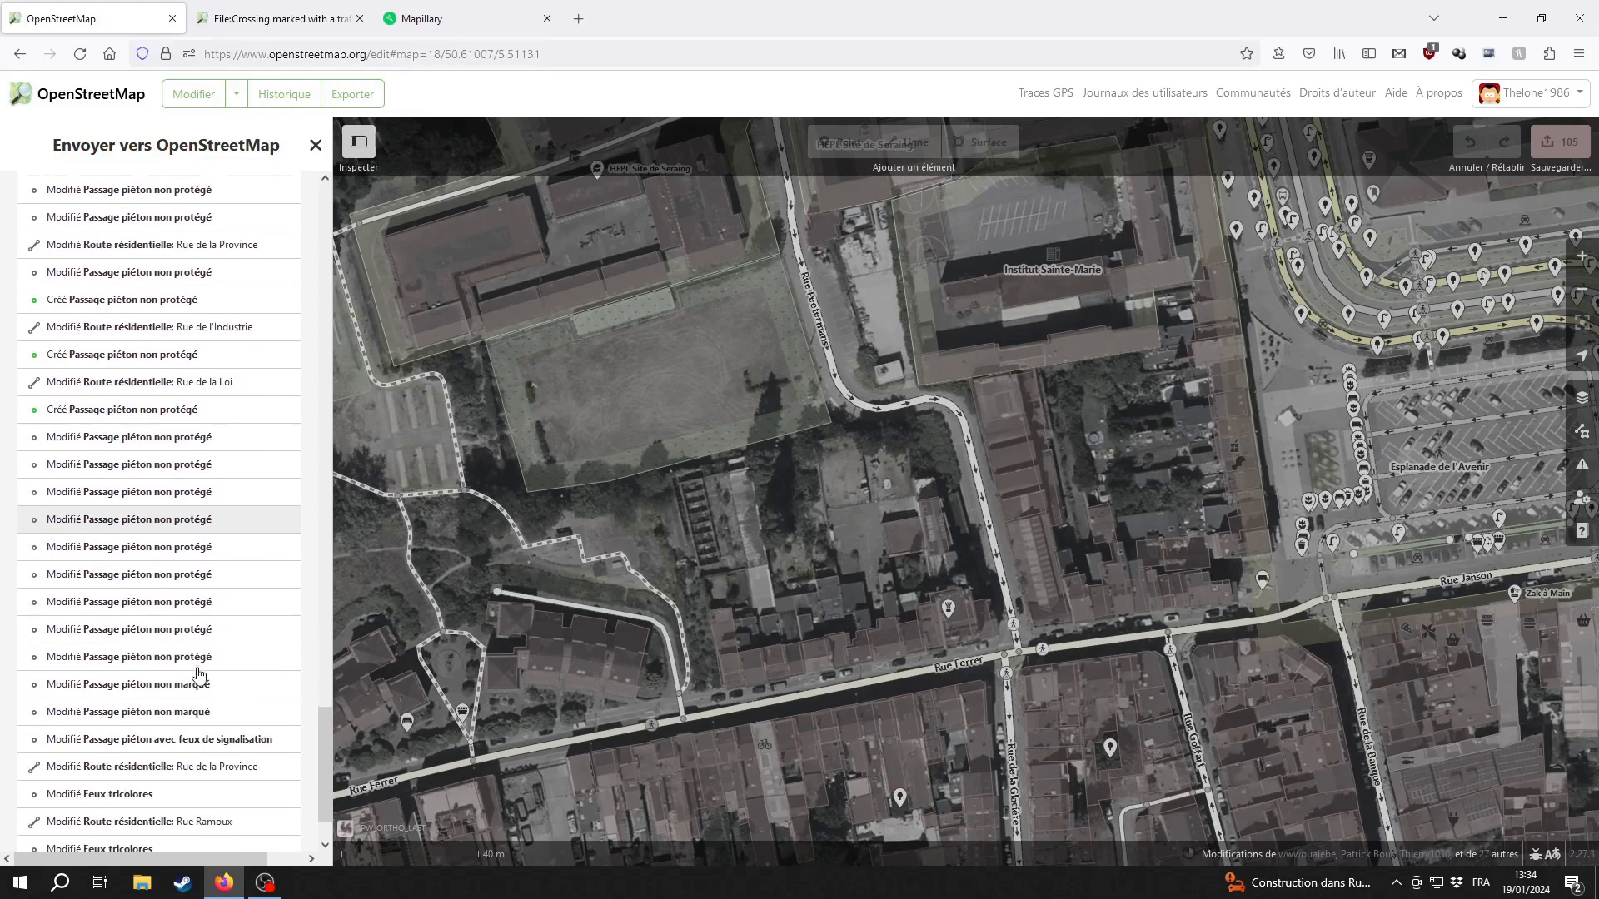
left_click_drag(326, 778, 325, 241)
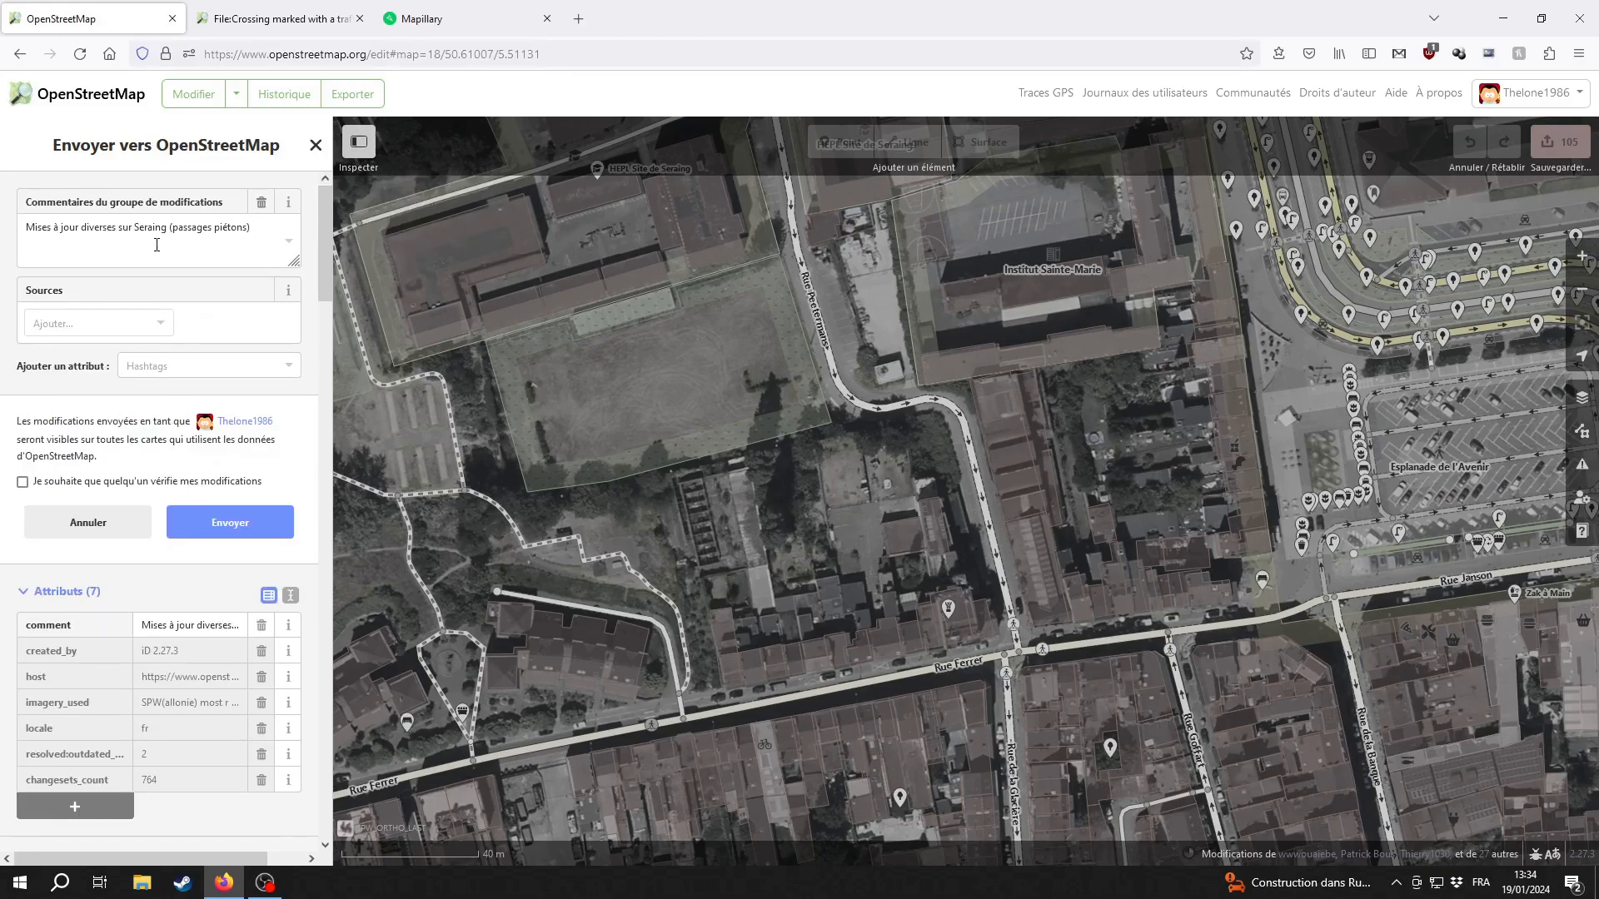
Upload the changeset to OpenStreetMap and close the Mapillary and crossing wiki pages
left_click(243, 524)
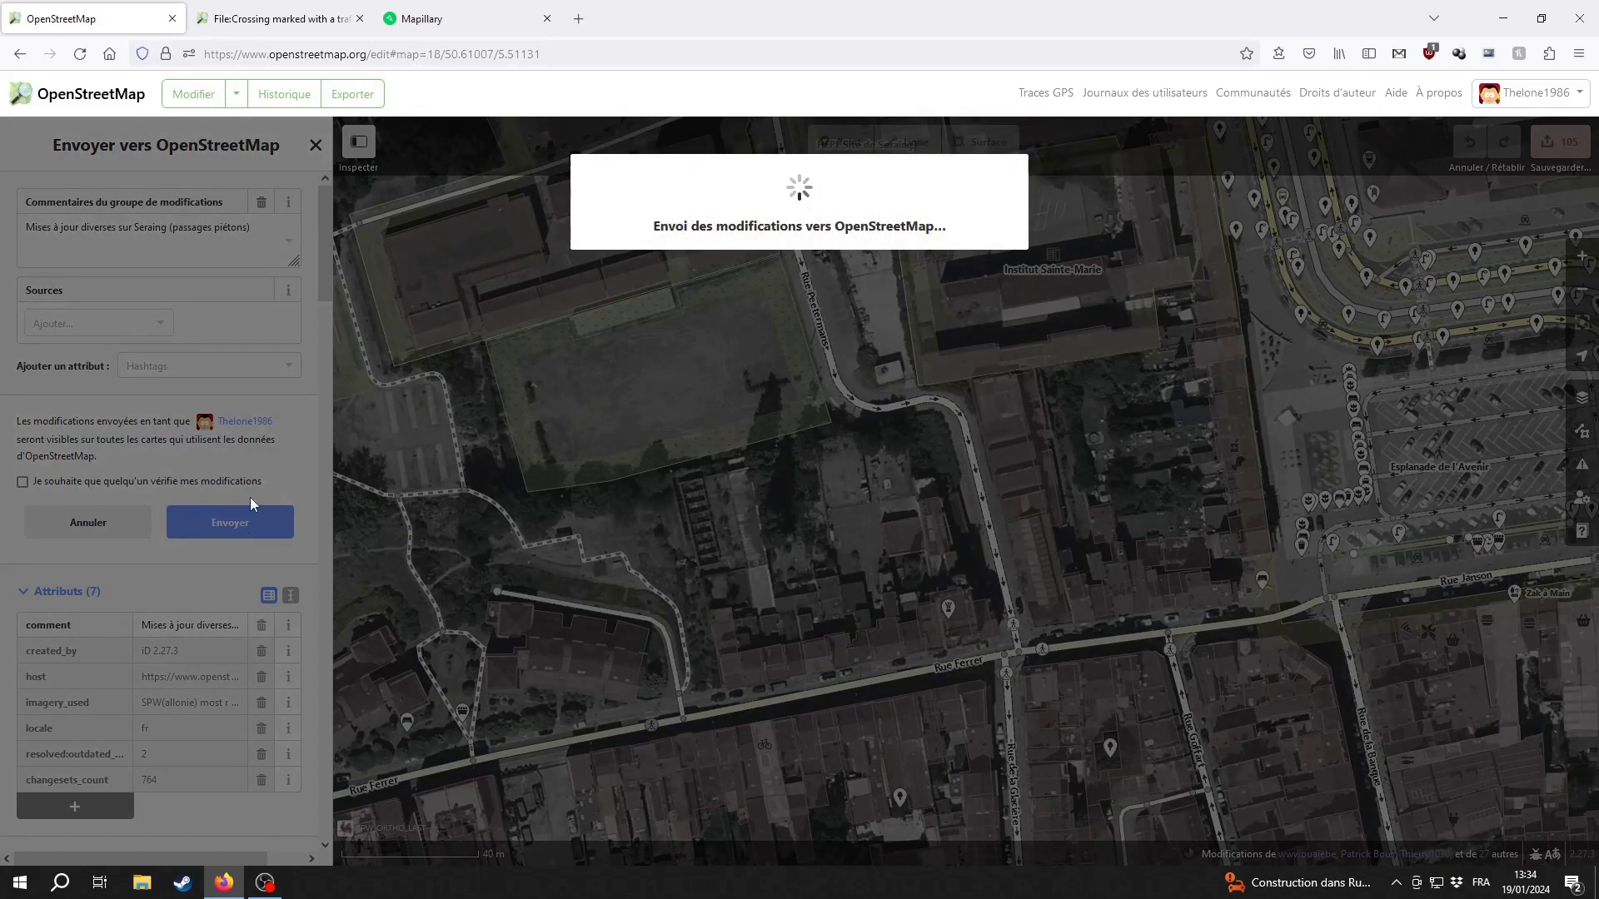
left_click(435, 34)
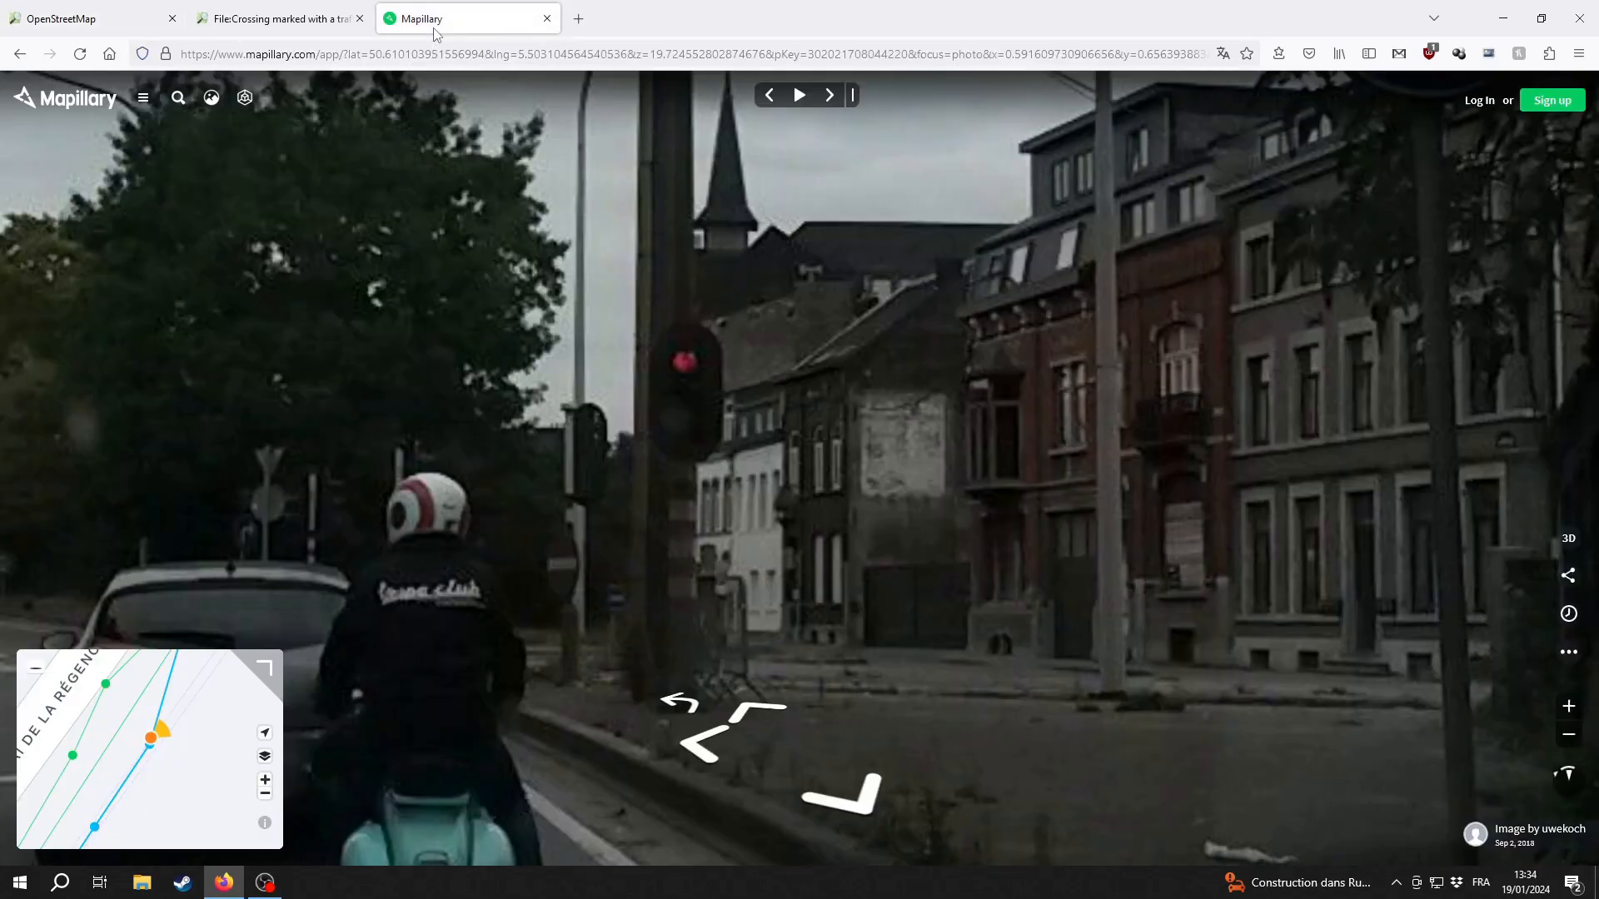
left_click(71, 109)
left_click(216, 99)
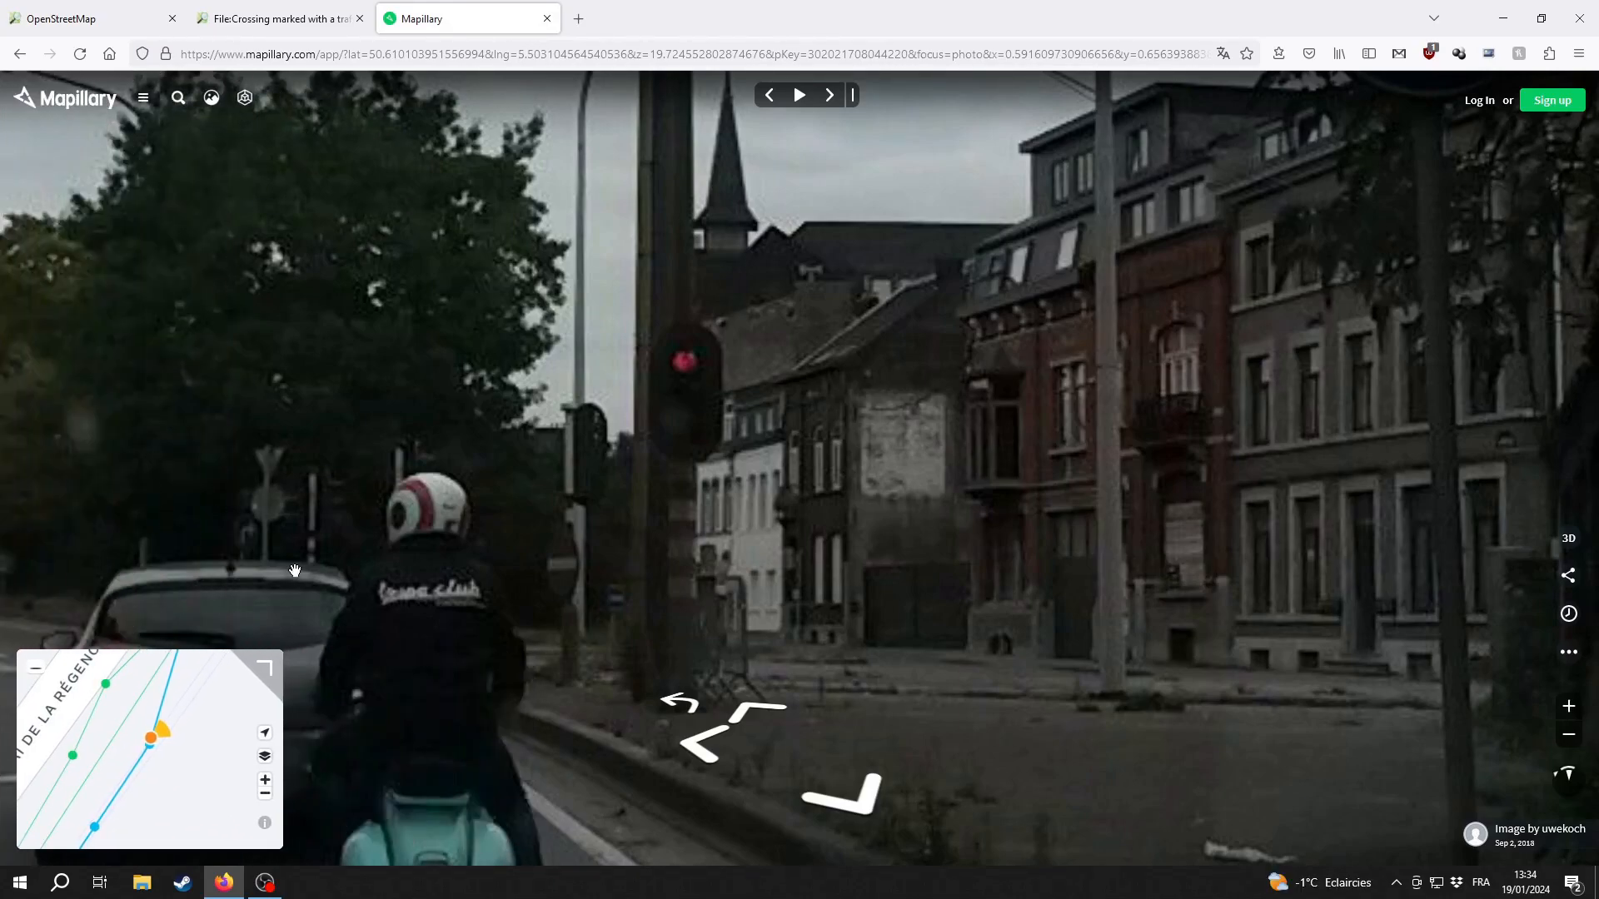
left_click(547, 19)
left_click(359, 18)
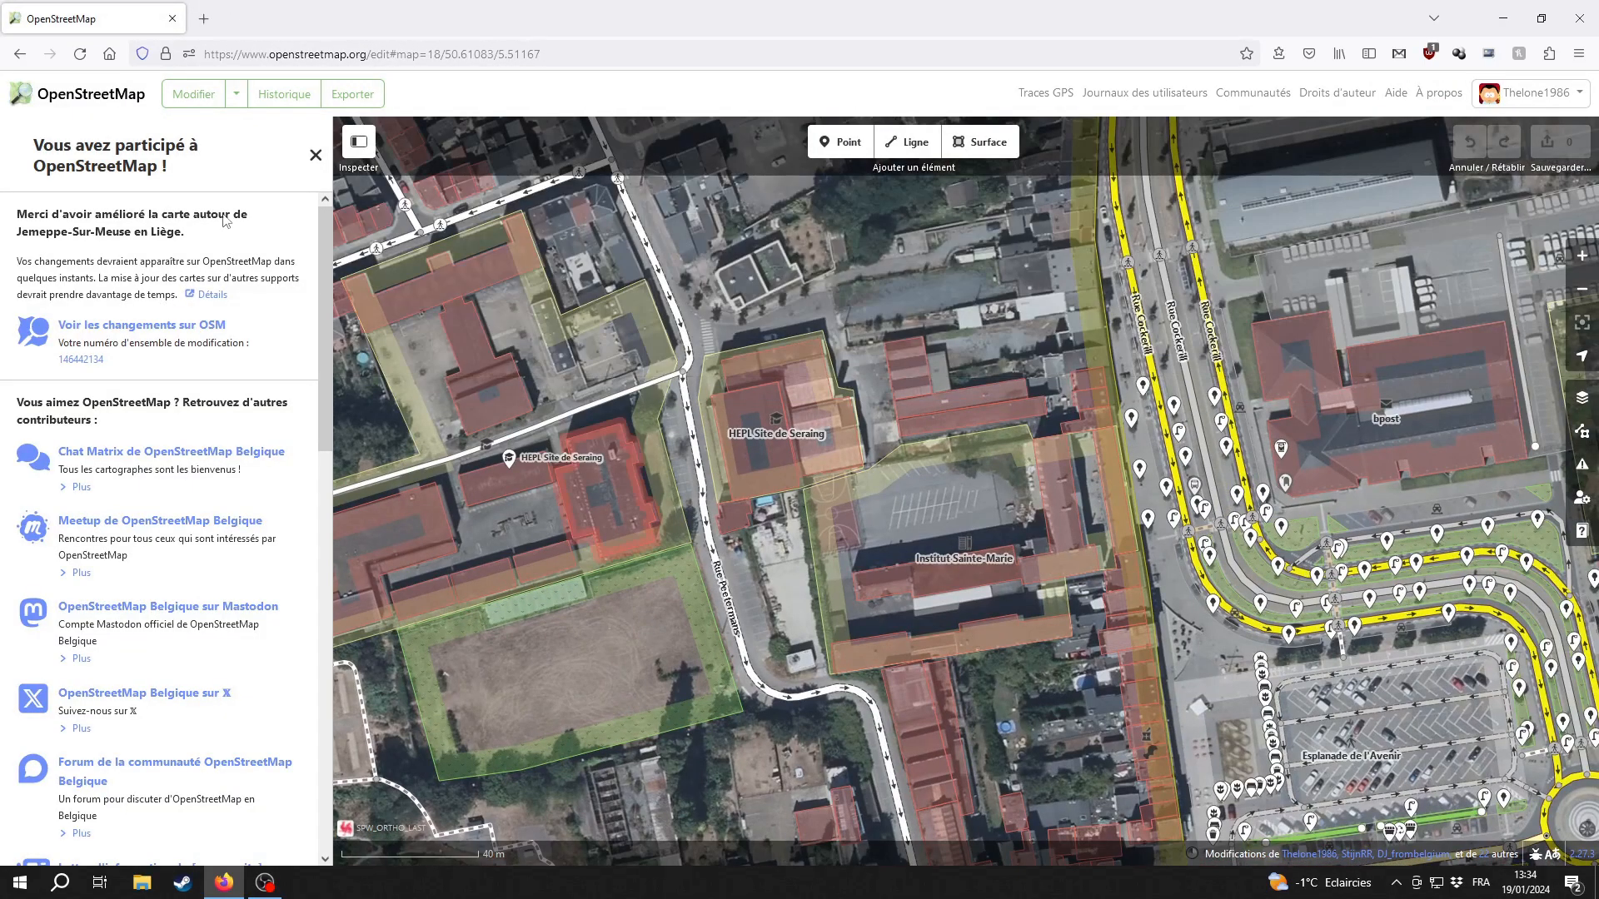
Leave the editor for the main map and view Rue Cockerill northwards to Place Kuborn and Quai Sadoine
left_click(97, 107)
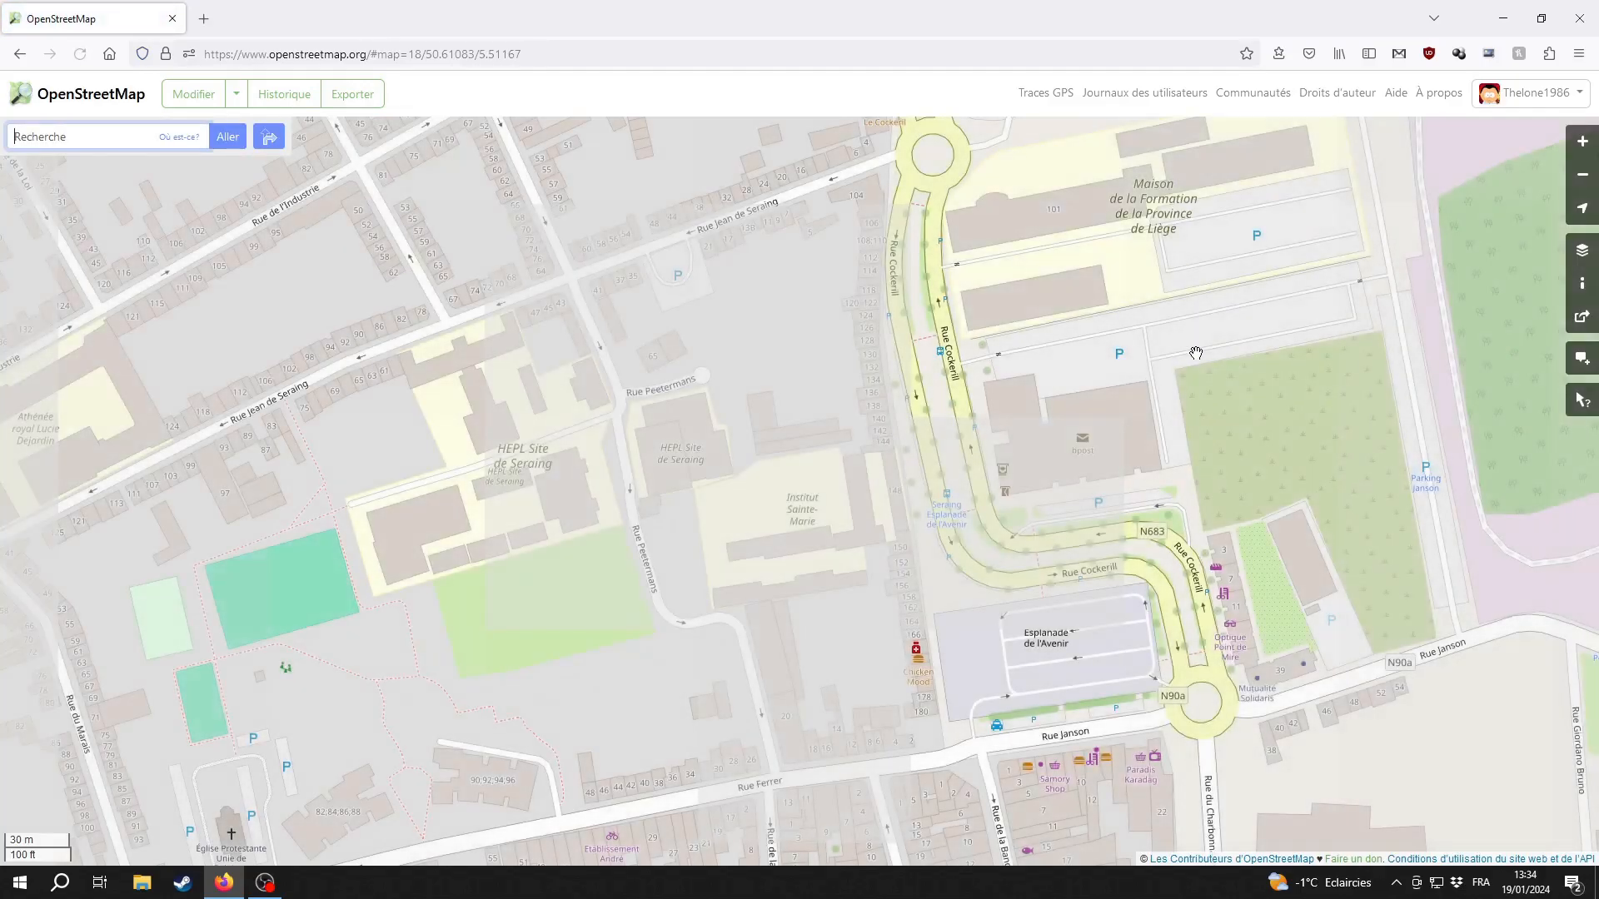
left_click_drag(916, 466, 761, 811)
left_click_drag(691, 275, 705, 521)
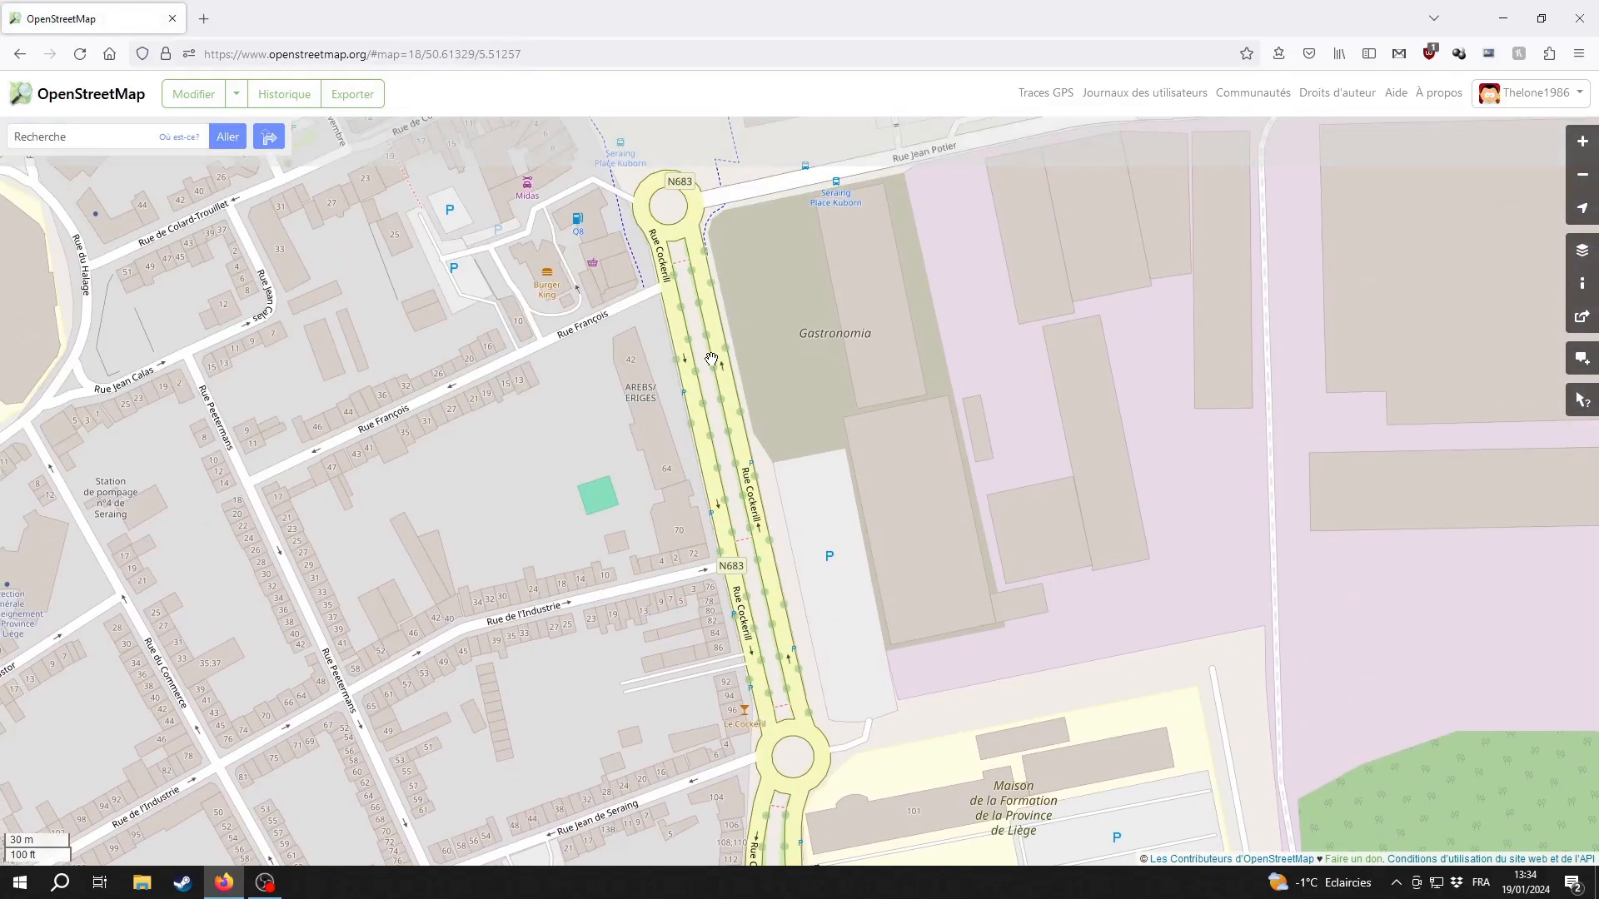
left_click_drag(701, 350, 764, 557)
left_click_drag(718, 265, 721, 453)
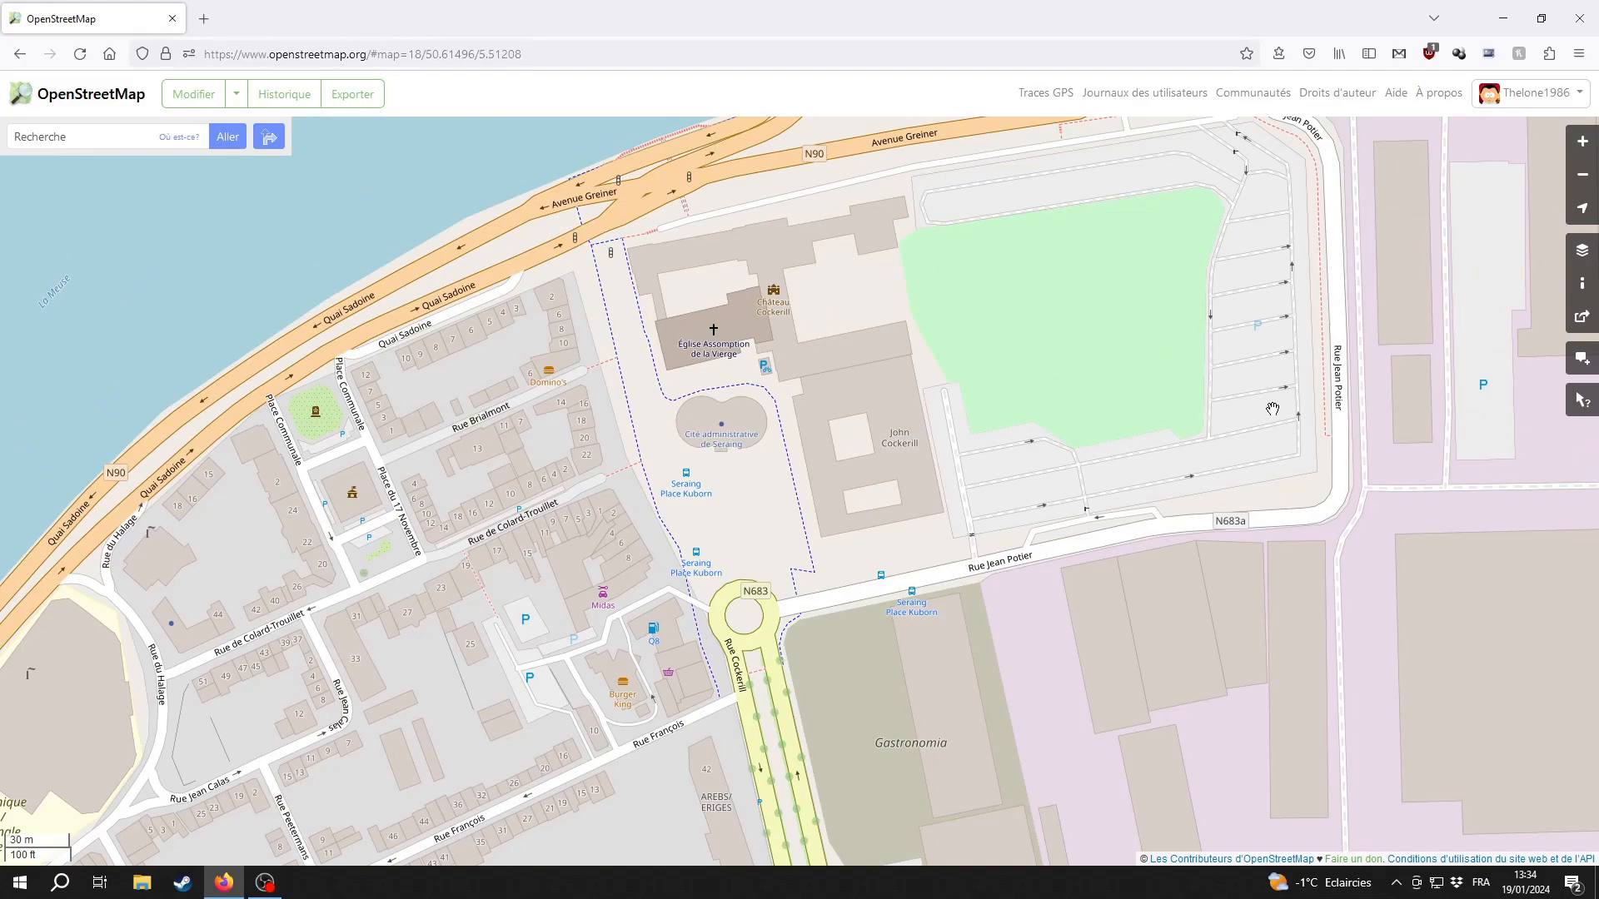
Show the CyclOSM and Carte cyclable layers and examine the cycle routes from the Rue Cockerill roundabout to Avenue Greiner
left_click(1580, 255)
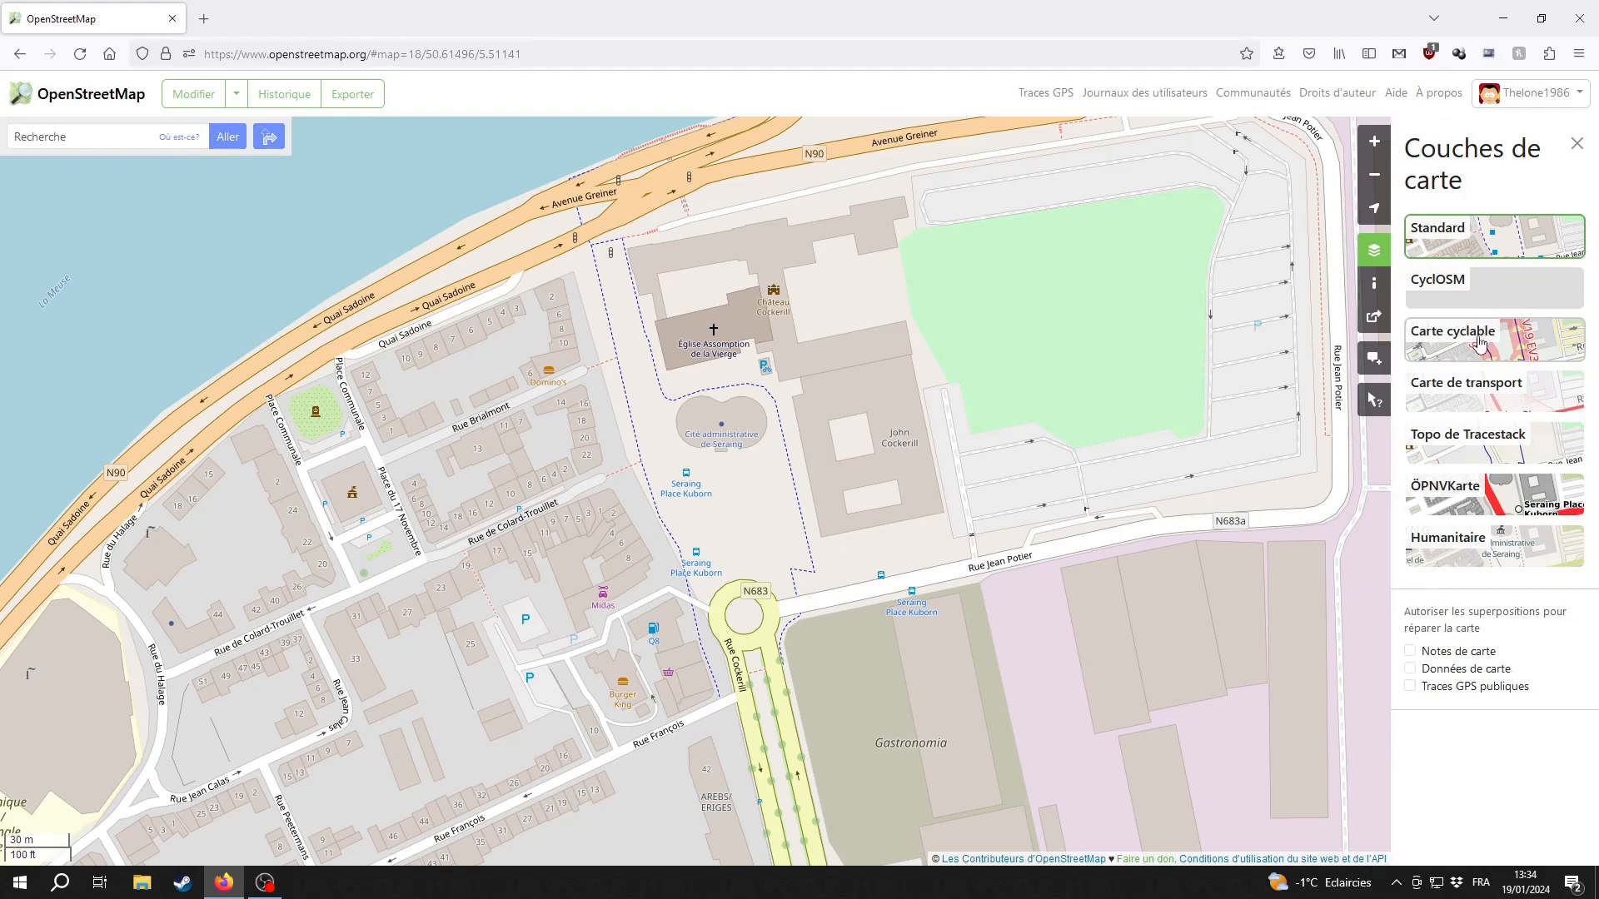
left_click(1475, 307)
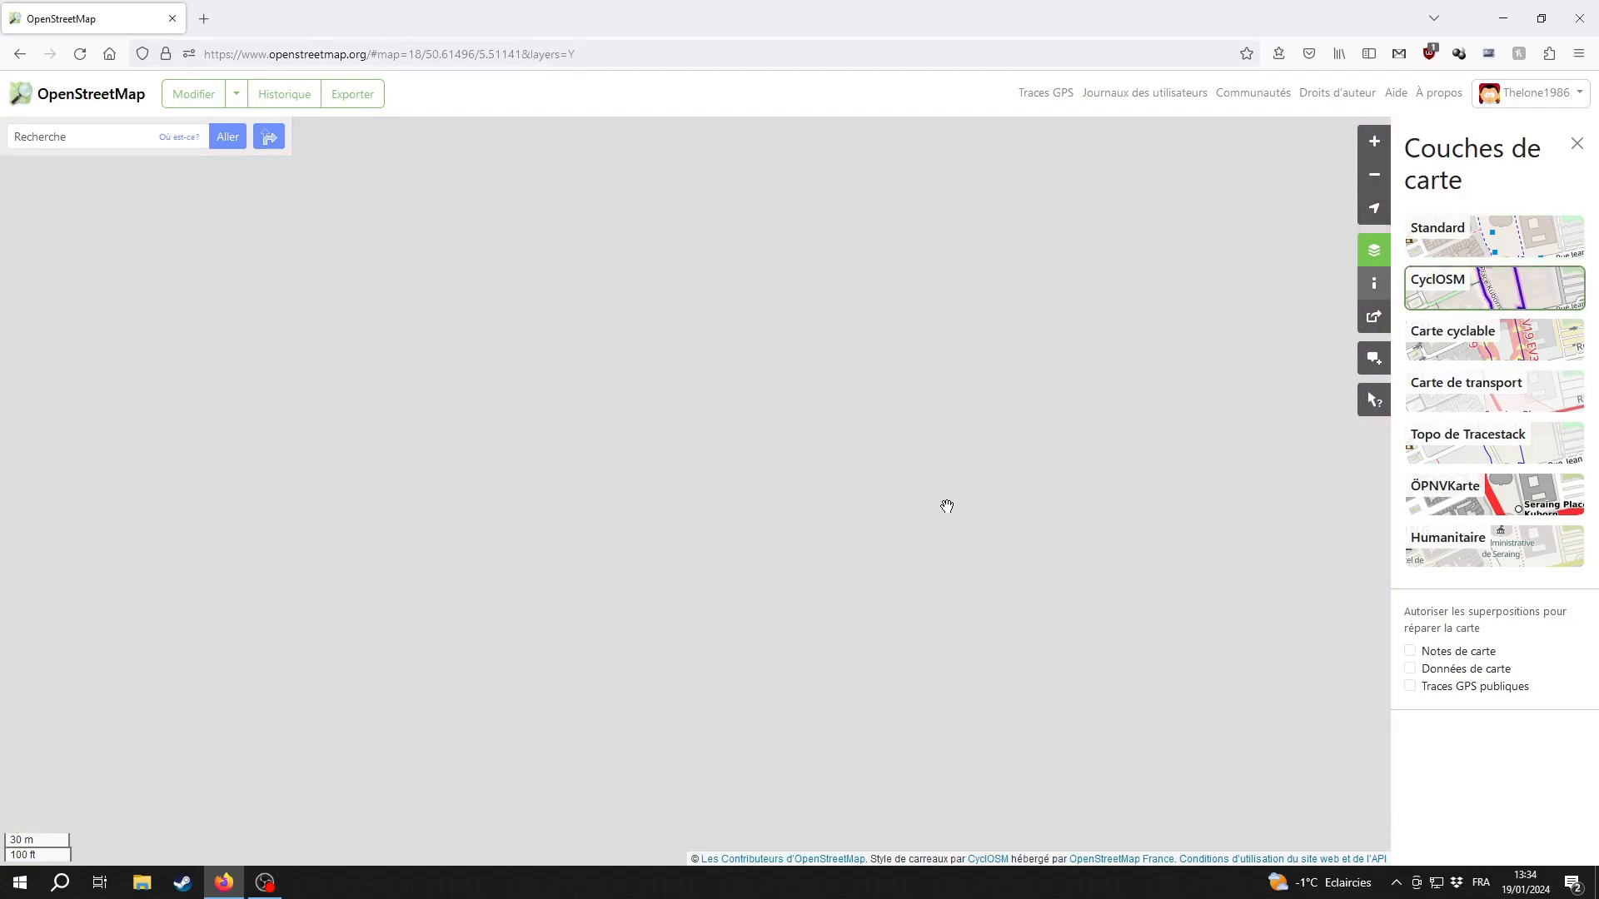
left_click(1457, 321)
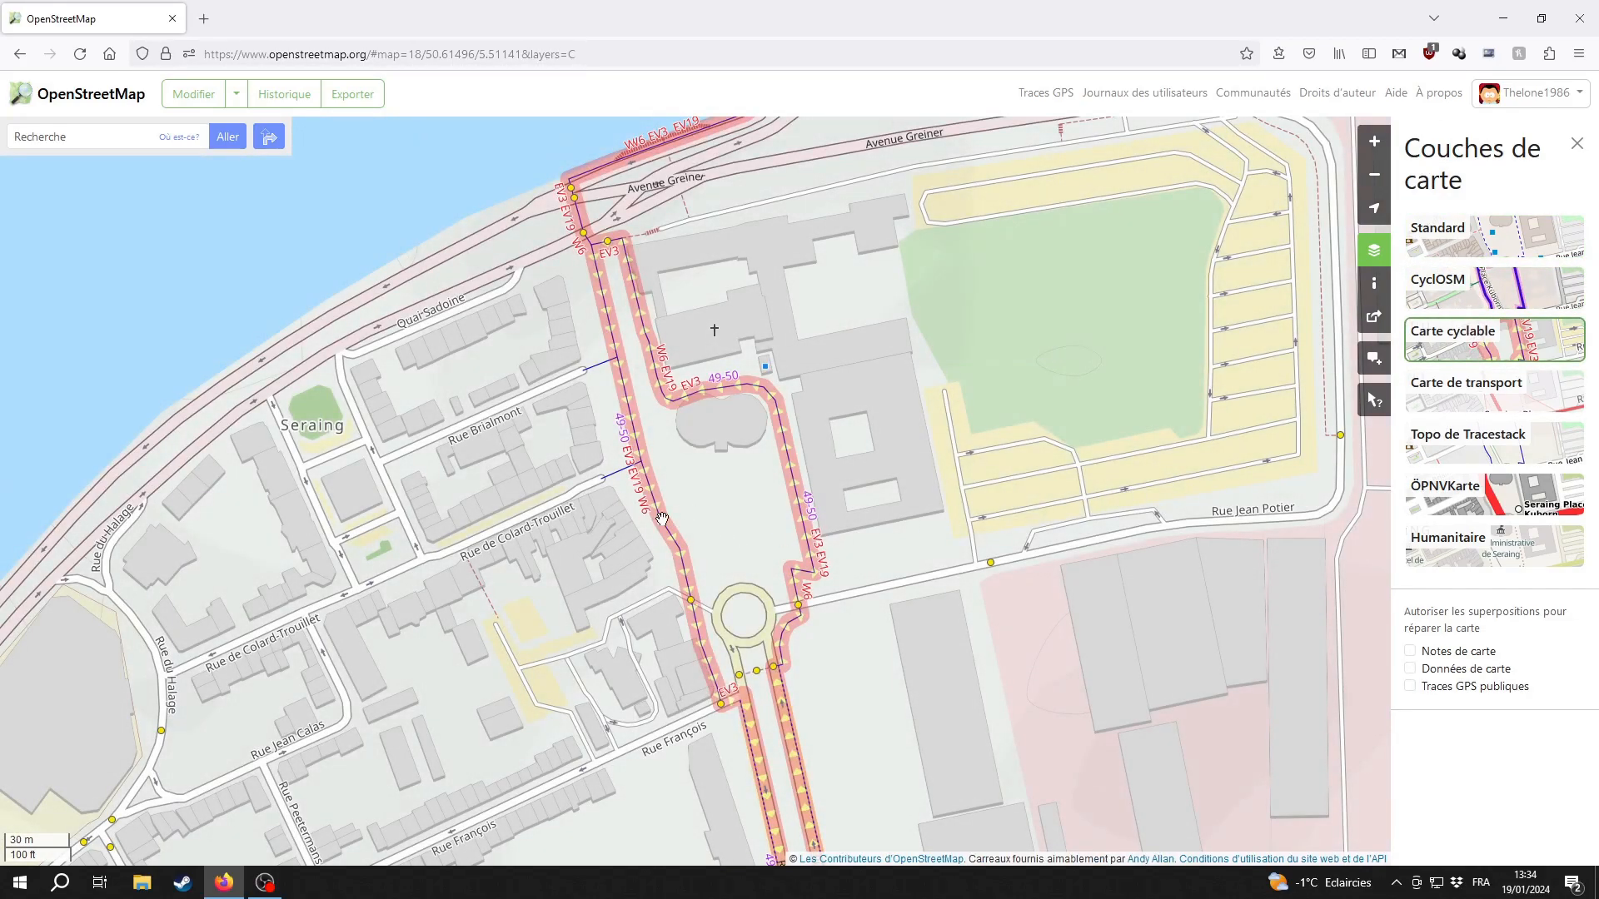
left_click_drag(733, 681, 733, 548)
scroll(732, 546, "up", 1)
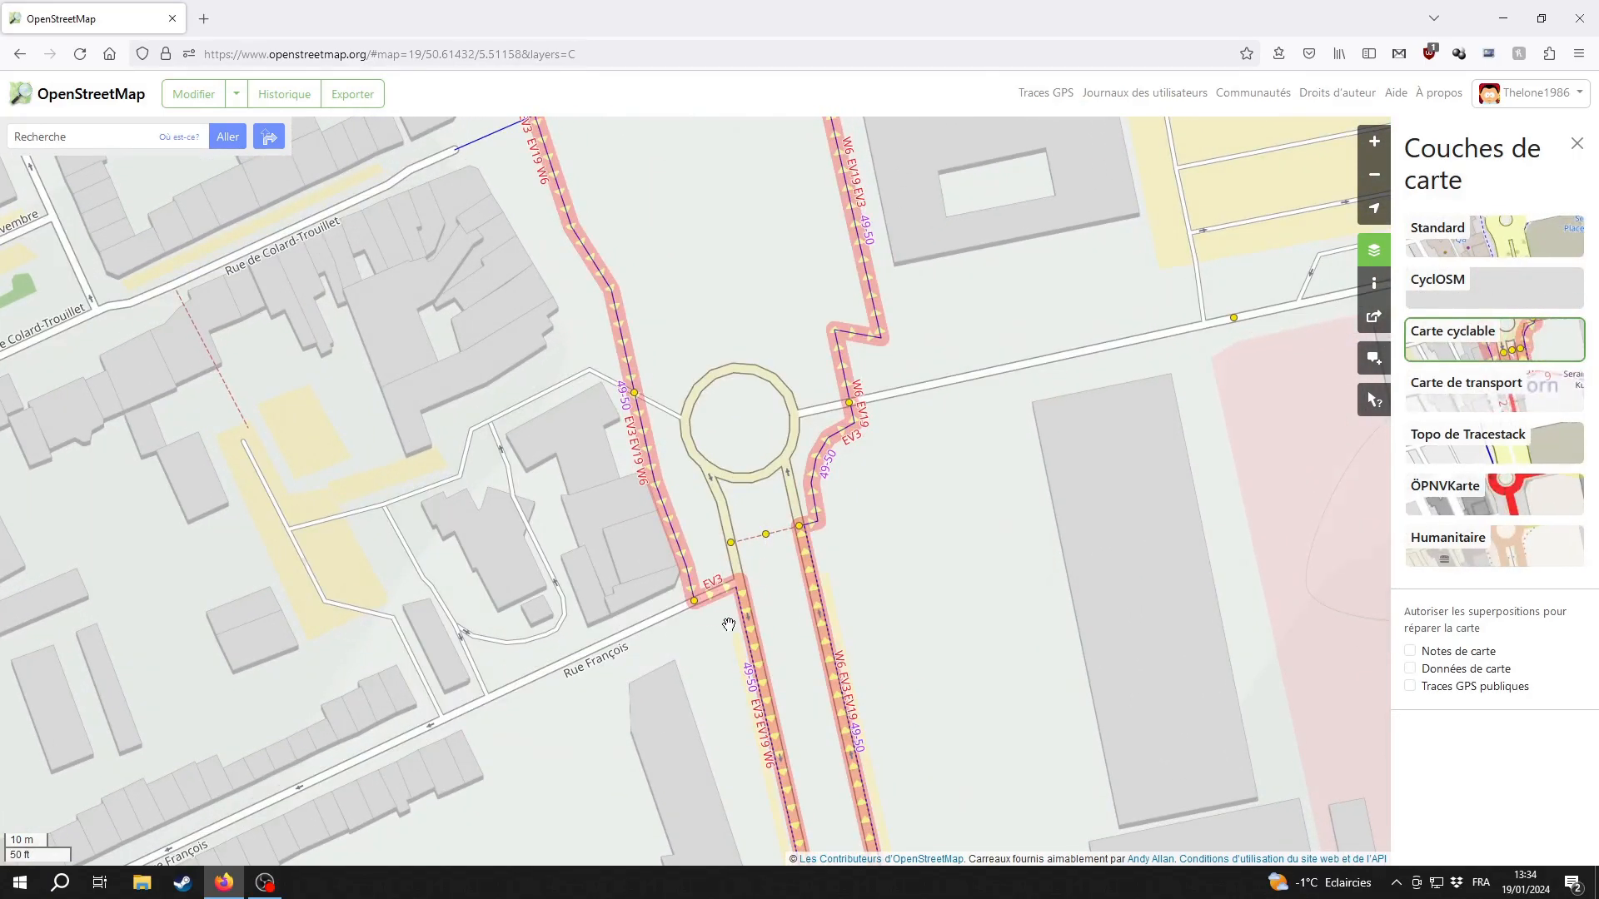
left_click_drag(662, 460, 789, 774)
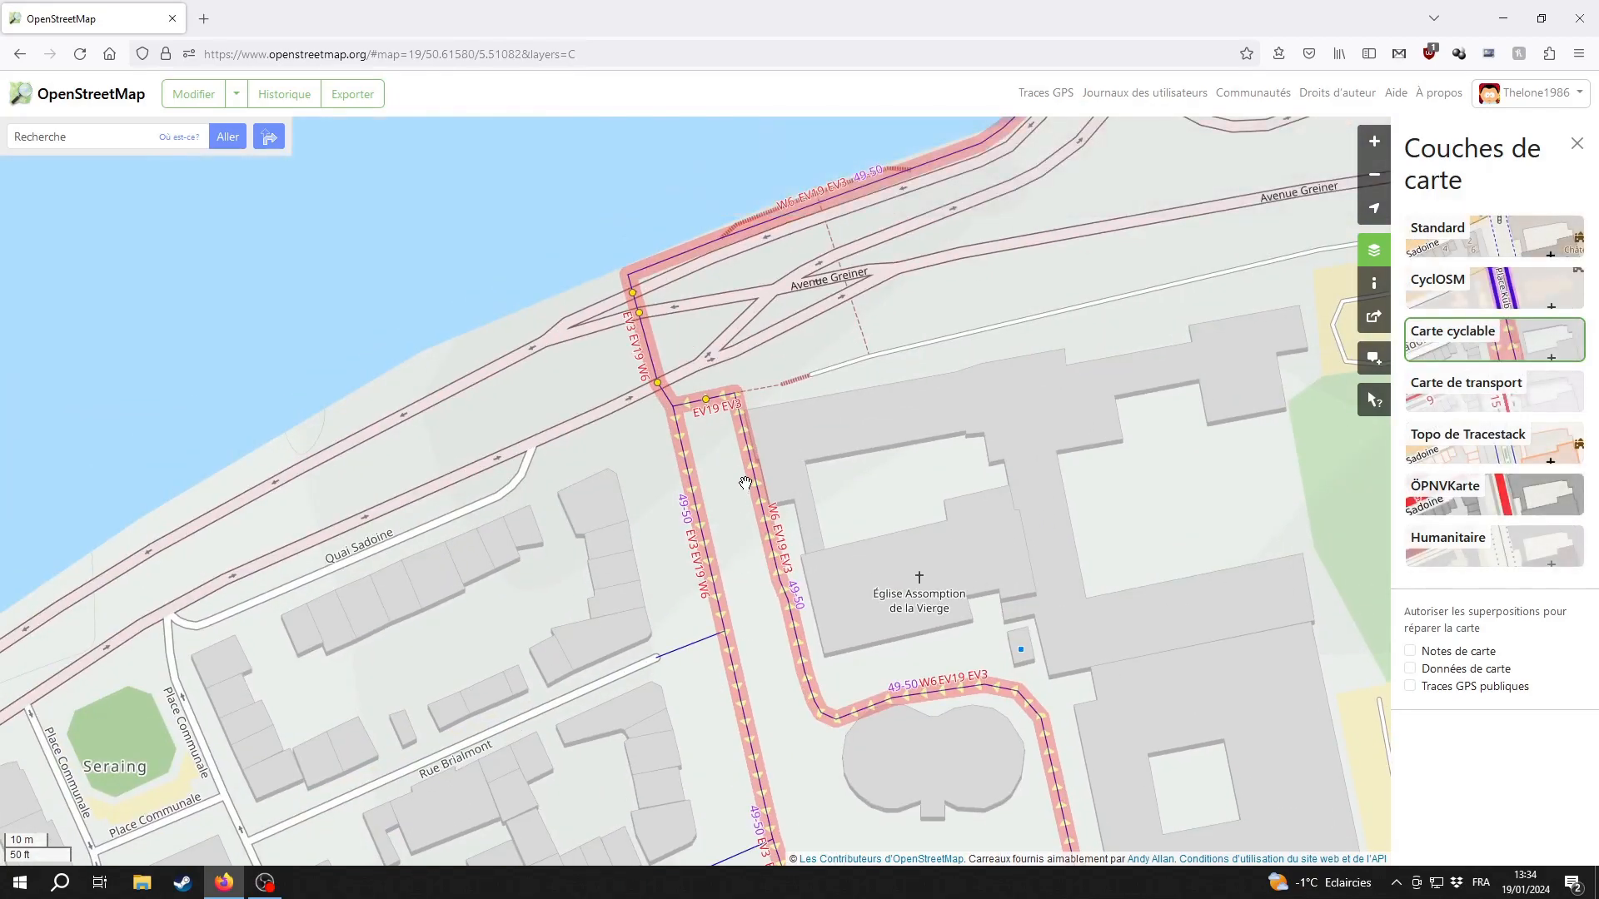
Compare the Carte de transport and Carte cyclable layers around Pont de Seraing, and return to the Standard layer
left_click(1478, 413)
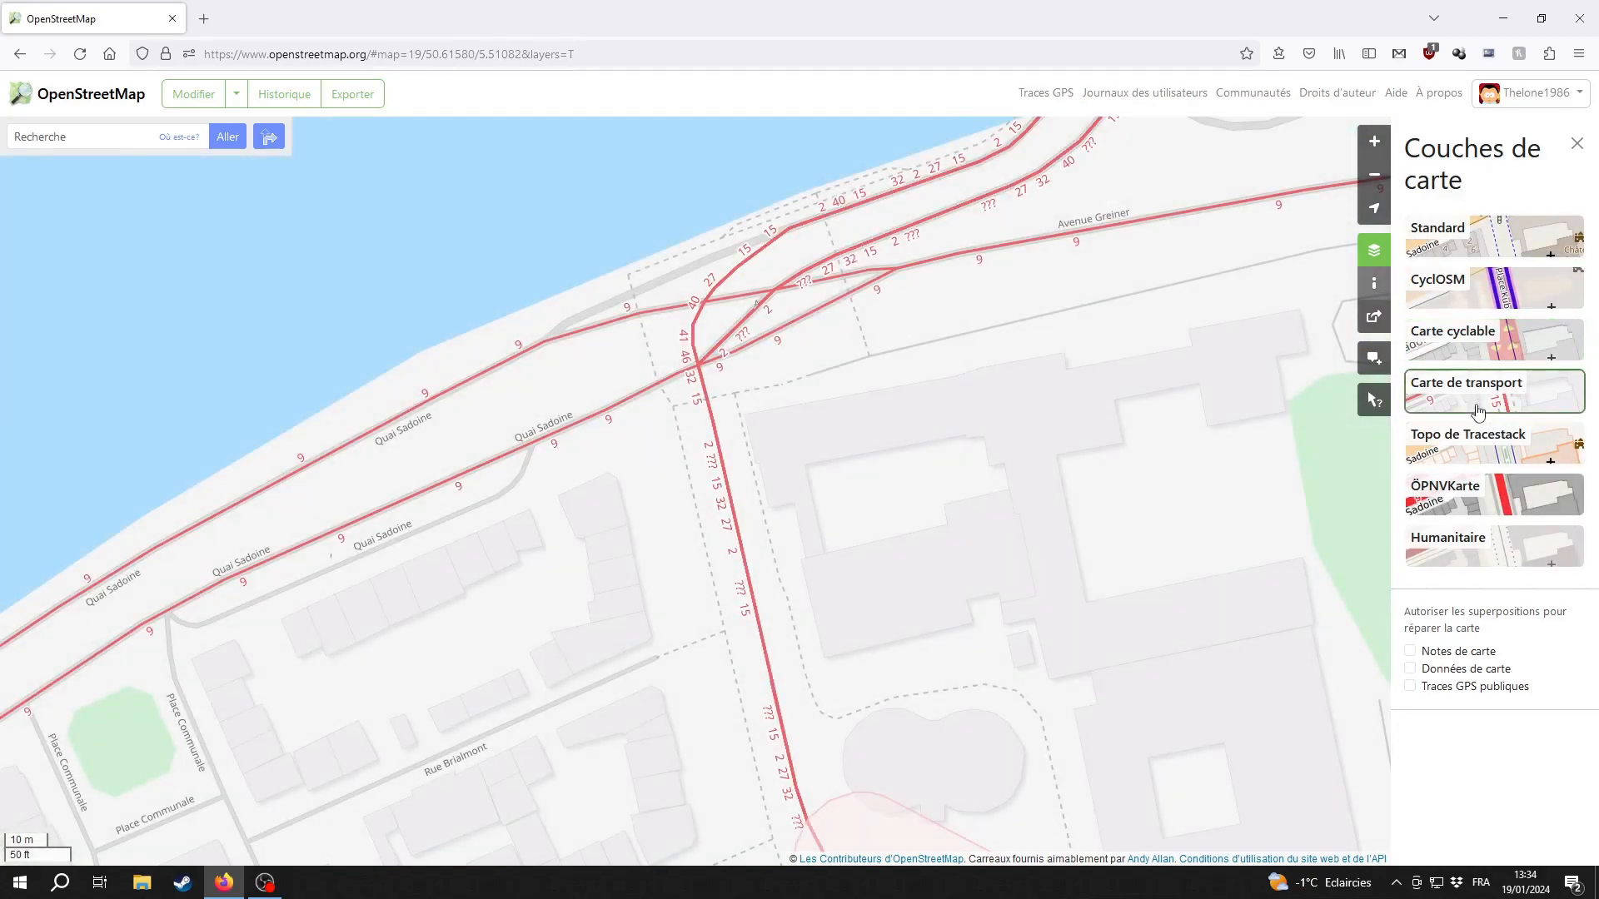
left_click(1480, 339)
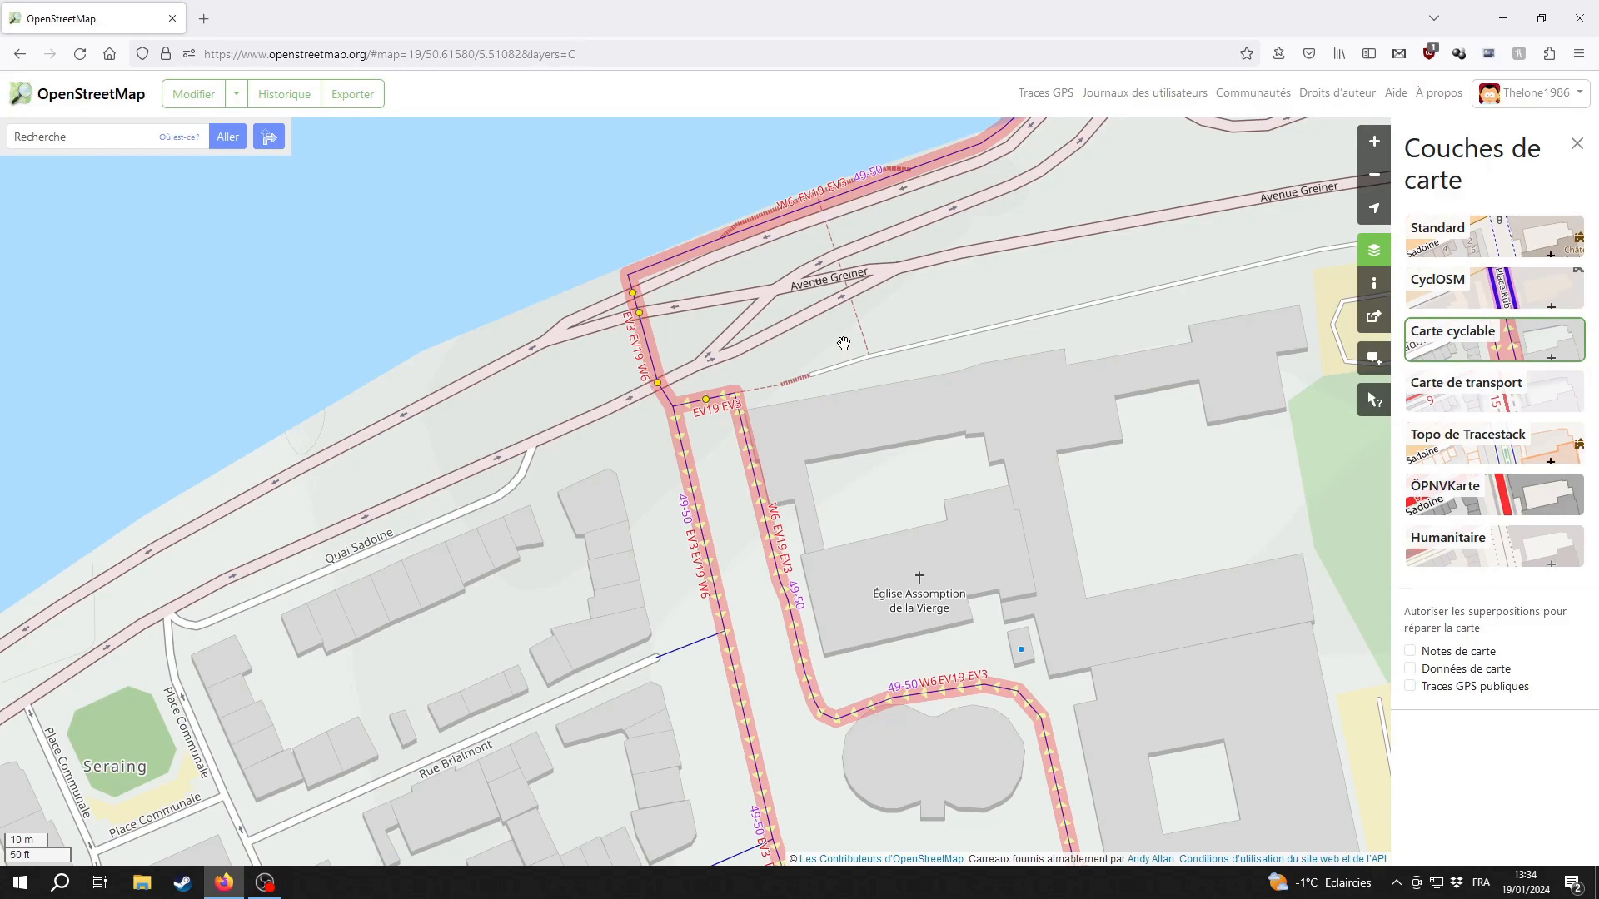
left_click_drag(1051, 268, 939, 529)
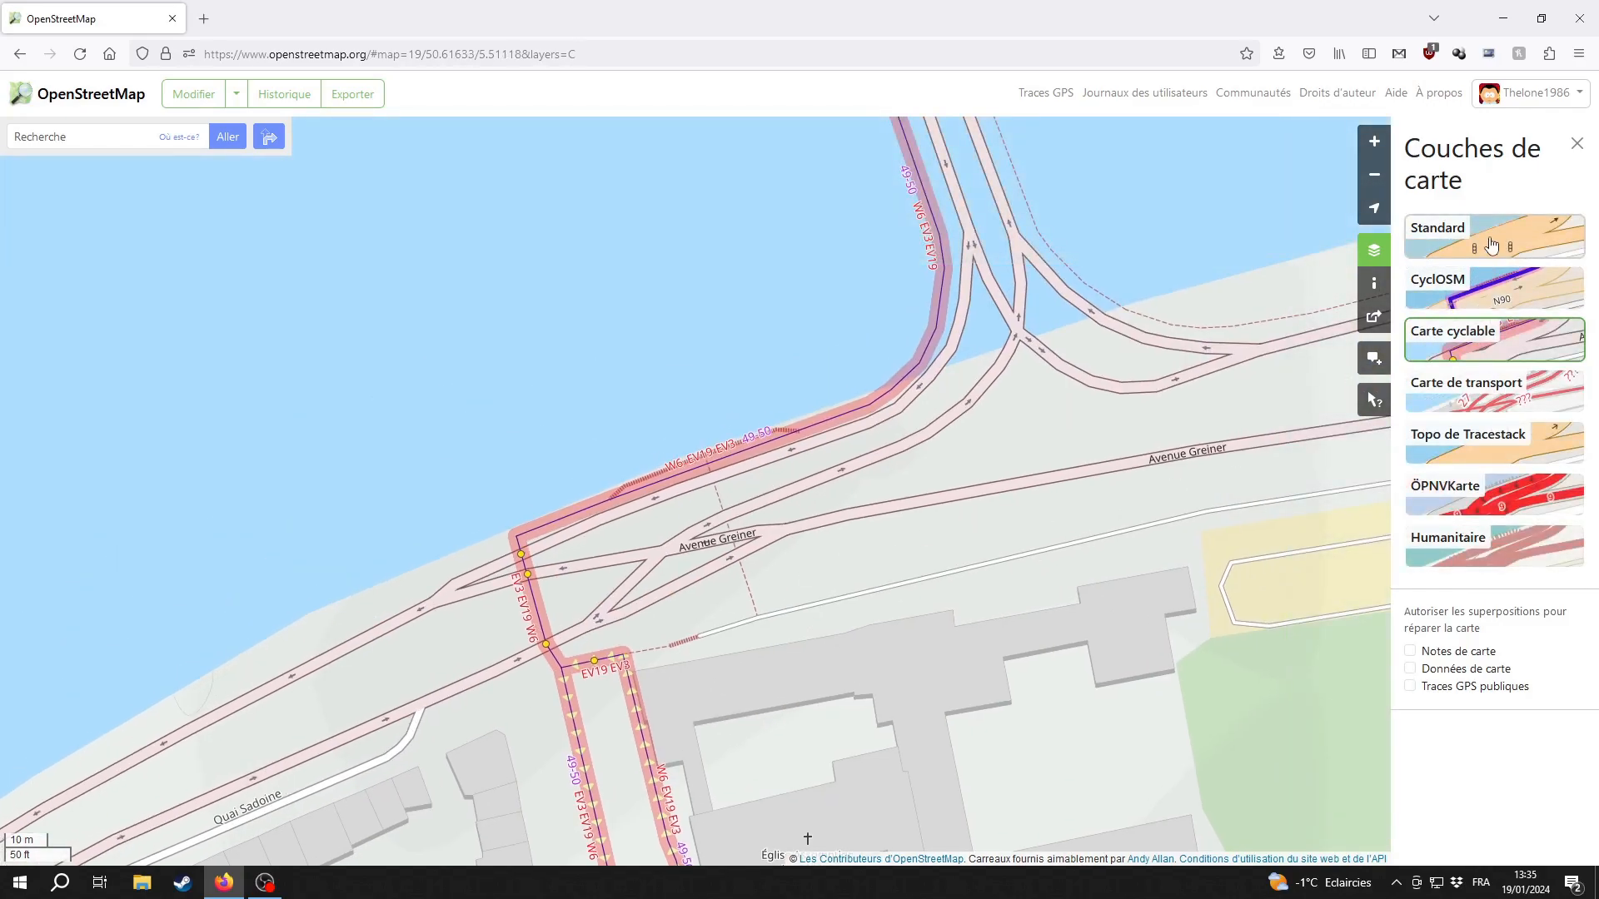
left_click(1490, 244)
left_click(1577, 147)
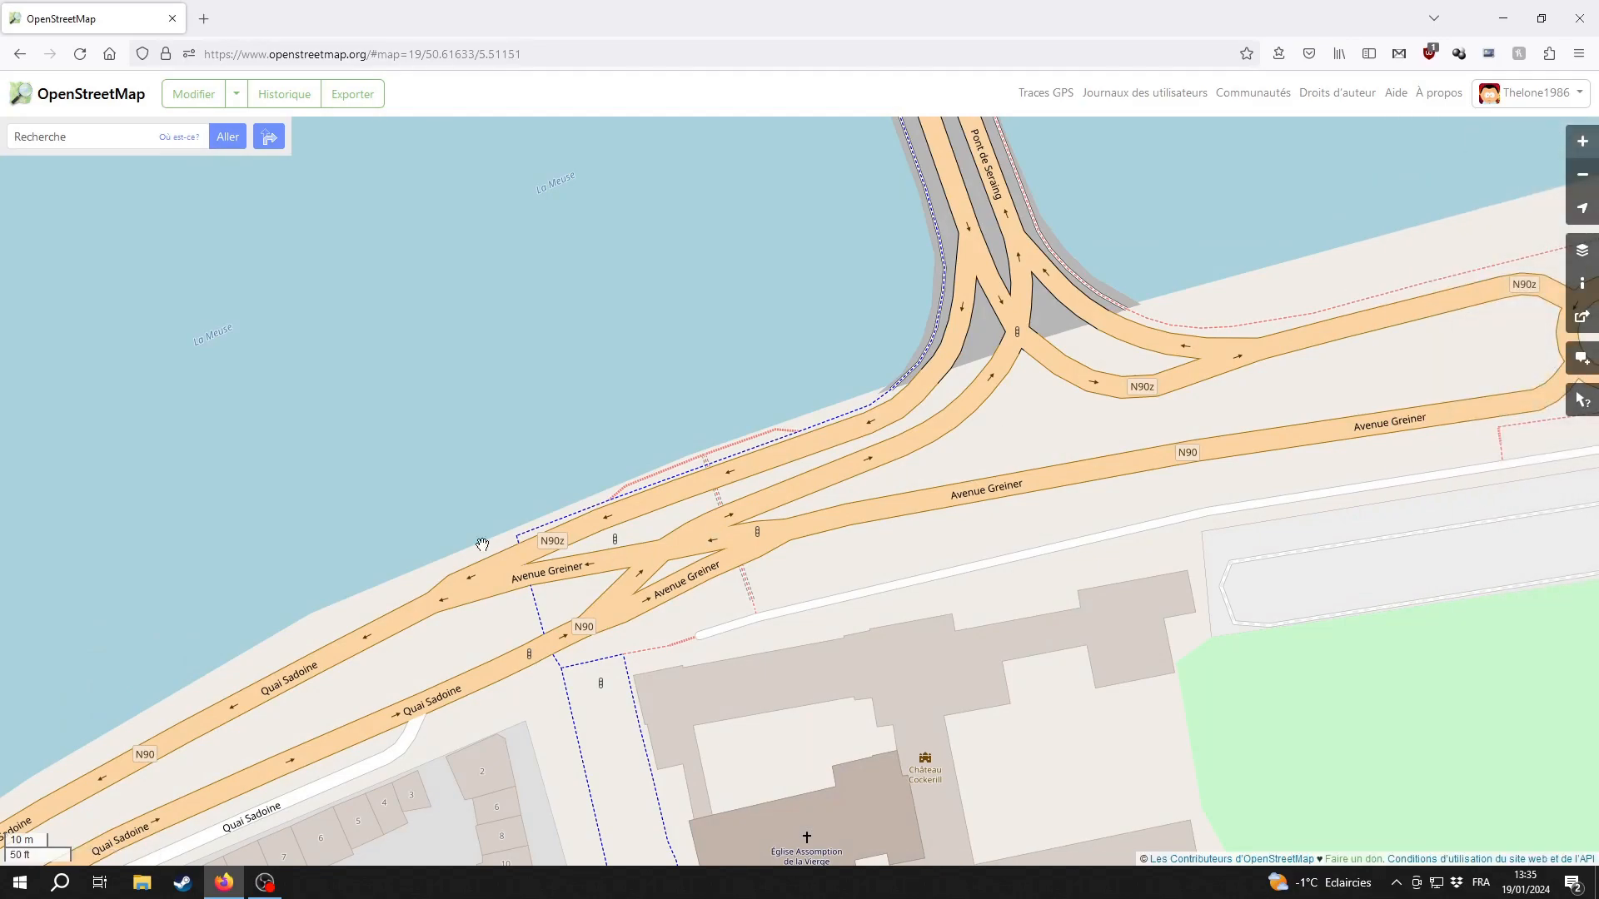
Open the editor over the Quai Sadoine junction, return to the main map and view the area around Place Kuborn
left_click(190, 95)
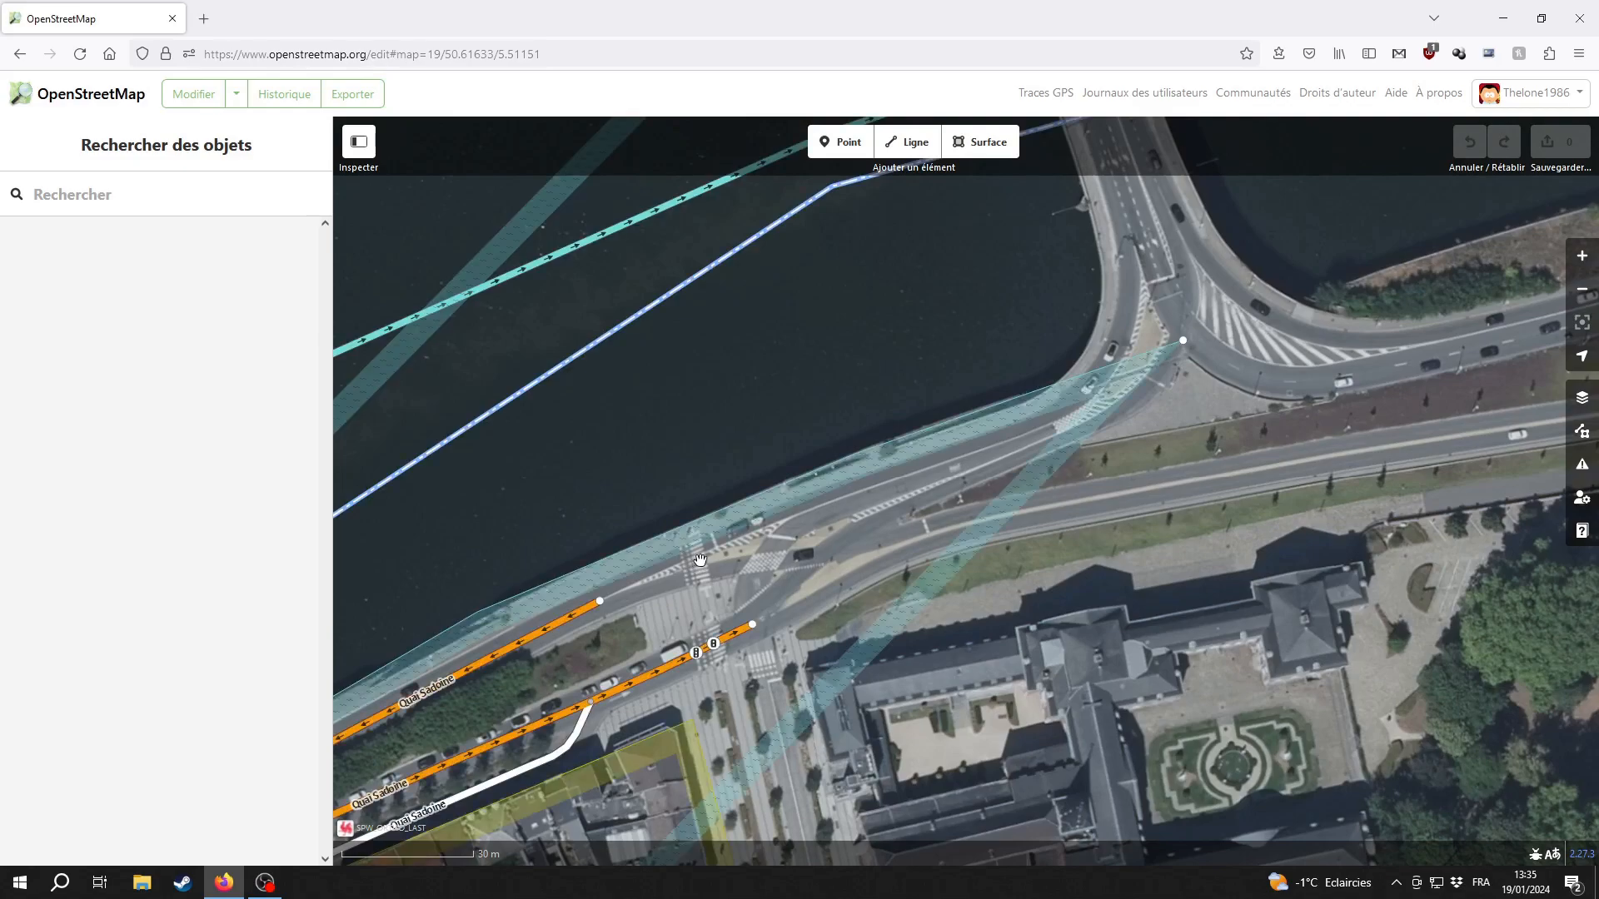
left_click(108, 108)
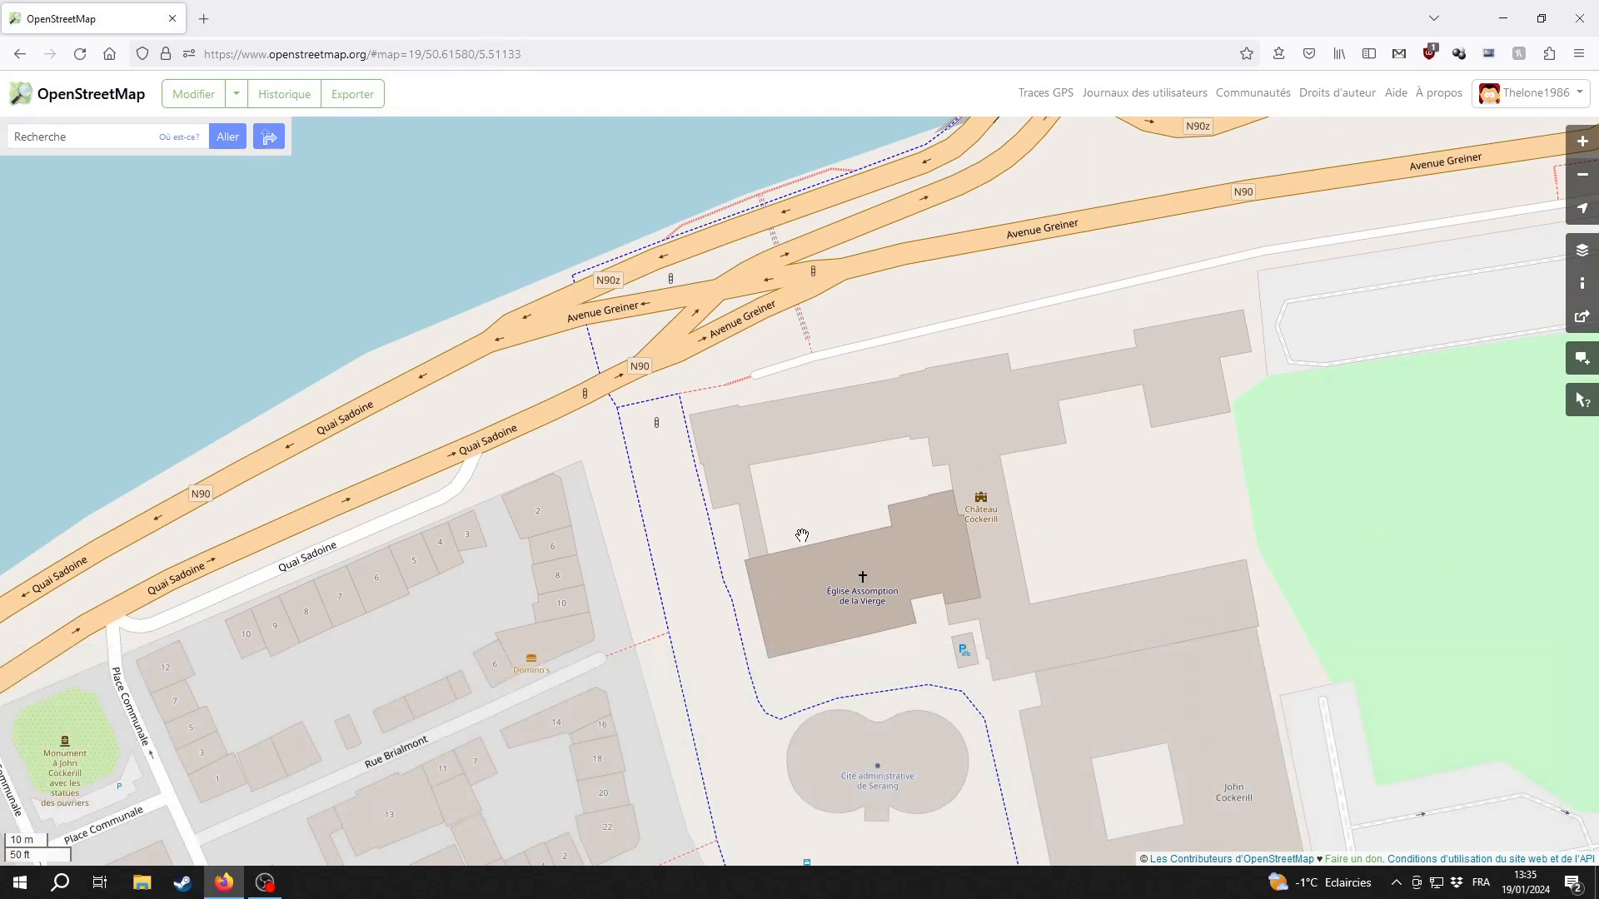
scroll(845, 567, "down", 1)
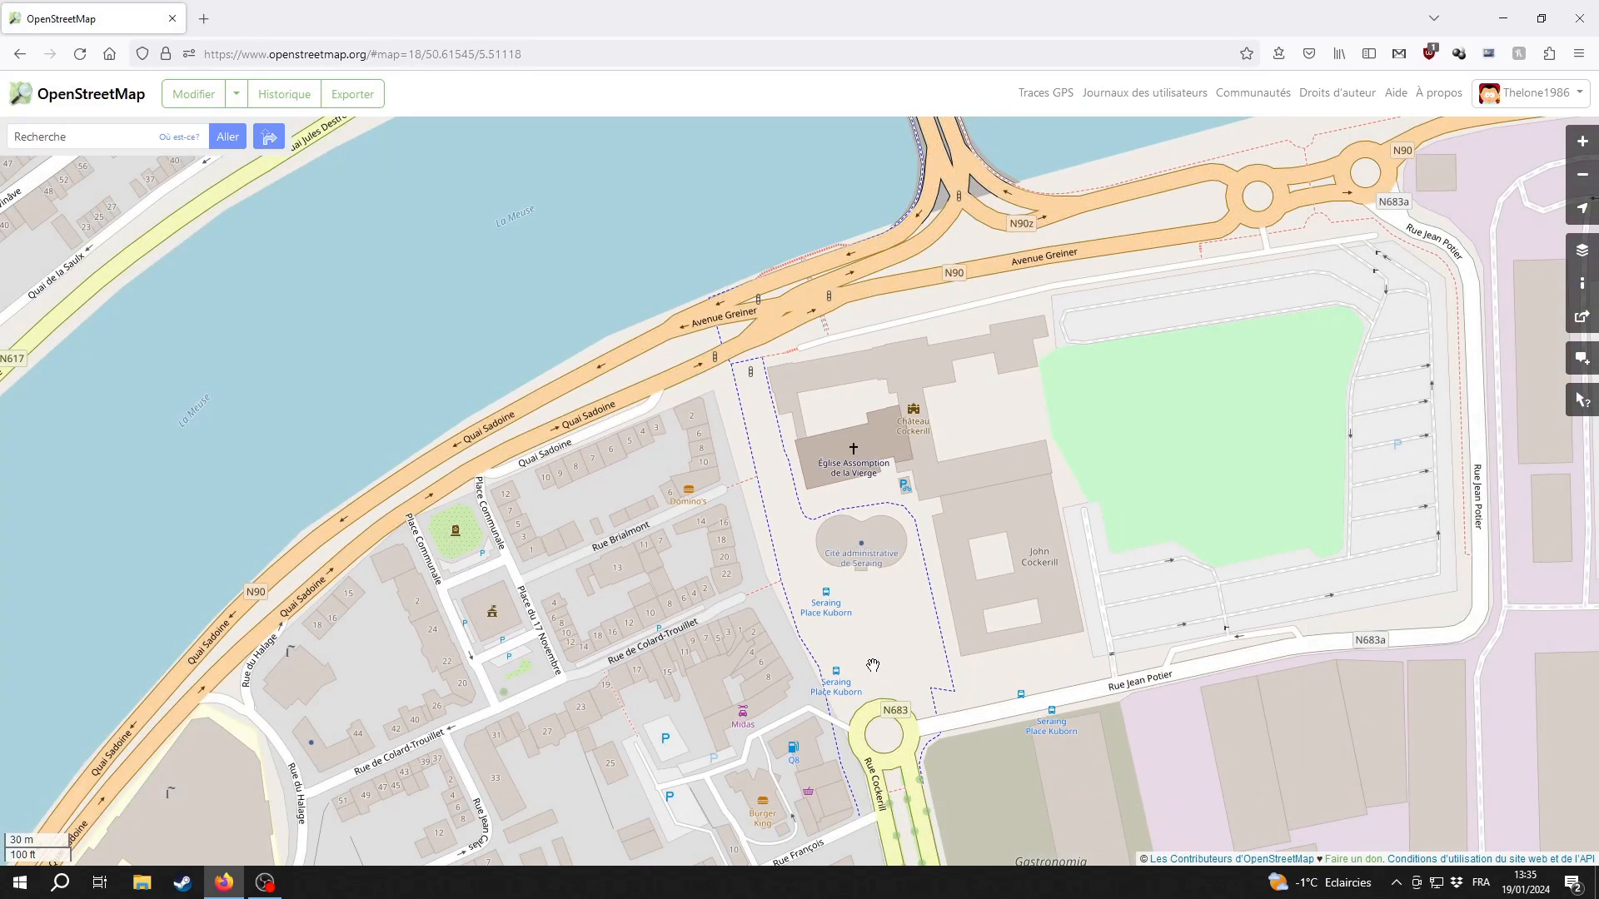
left_click_drag(873, 667, 734, 522)
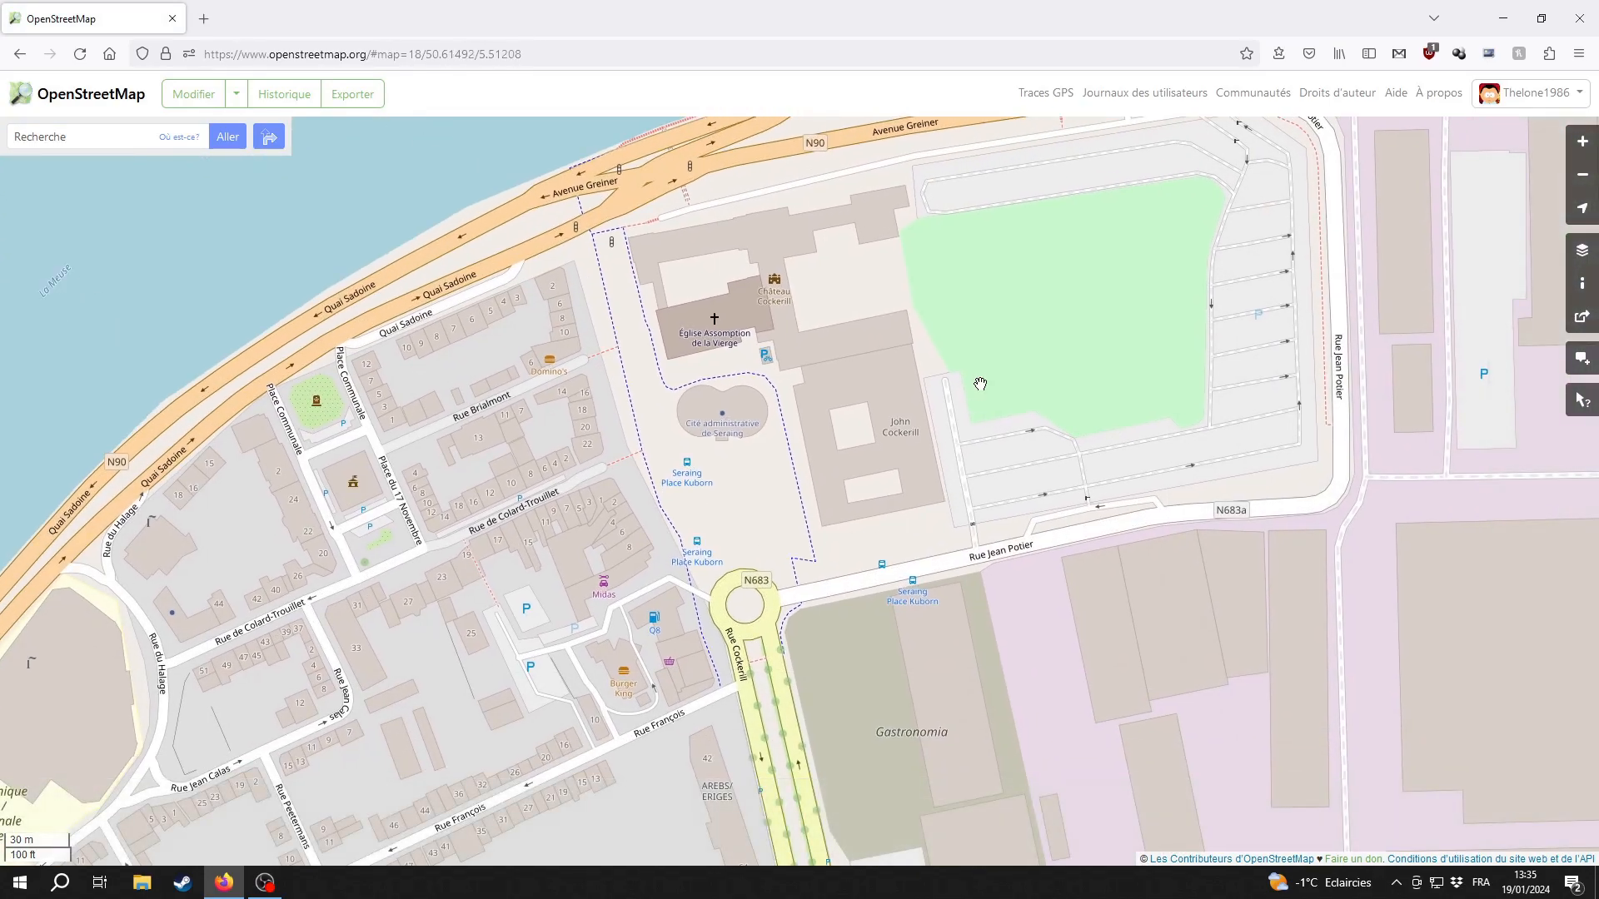
Examine the Seraing road network from Avenue Greiner and Pont de Seraing south to Rue Ferrer and the railway
left_click_drag(964, 435, 799, 582)
left_click_drag(930, 542, 986, 565)
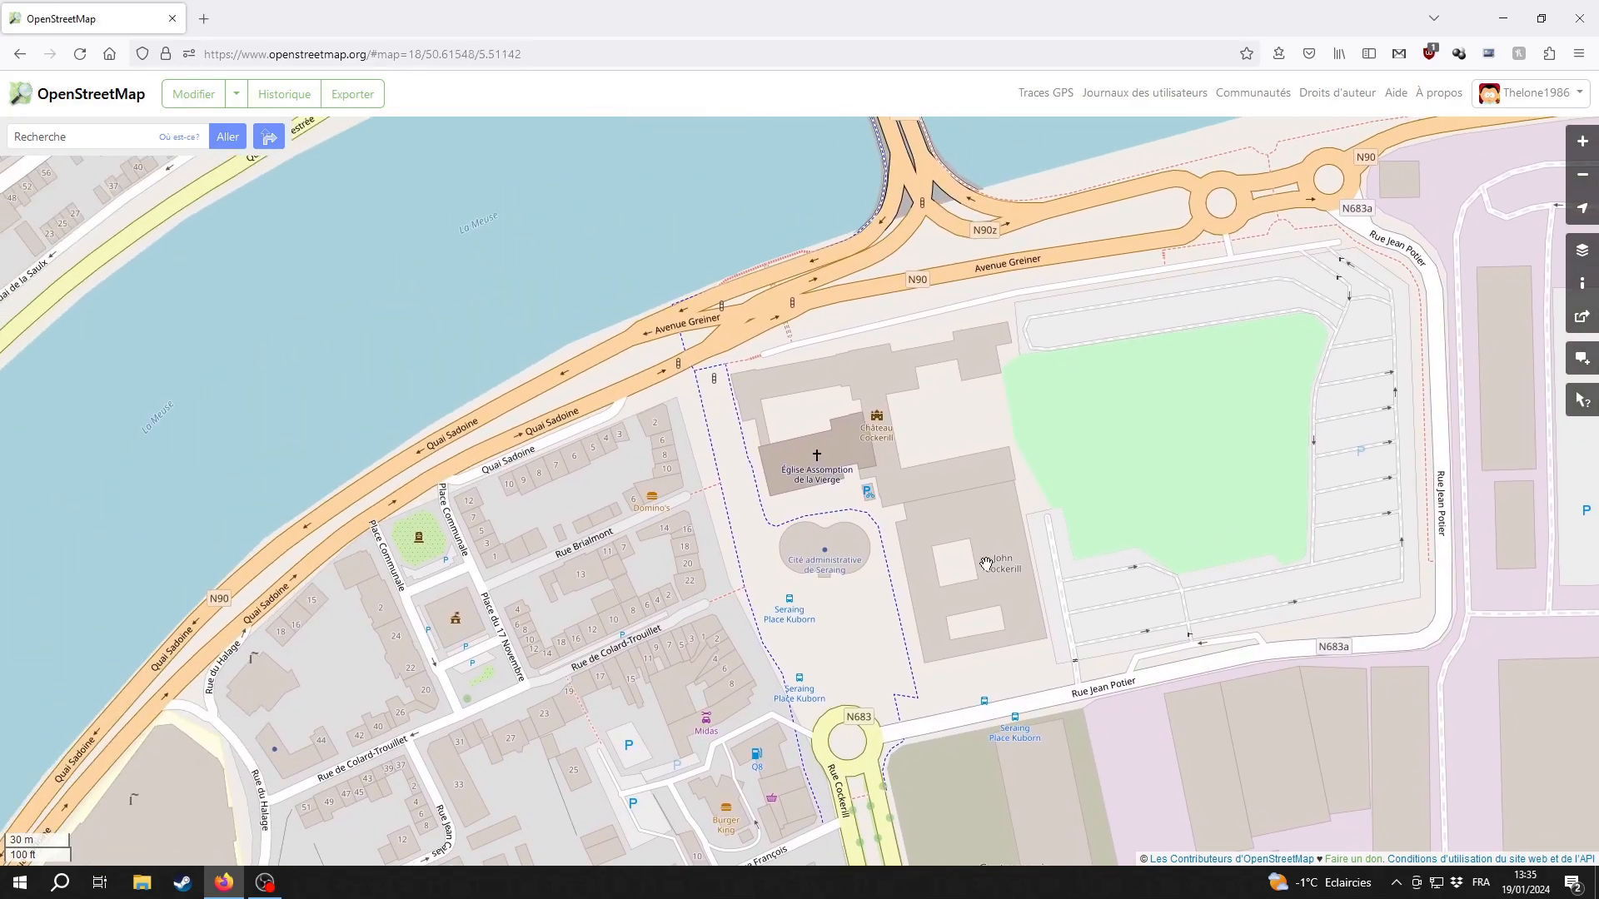
scroll(917, 625, "down", 2)
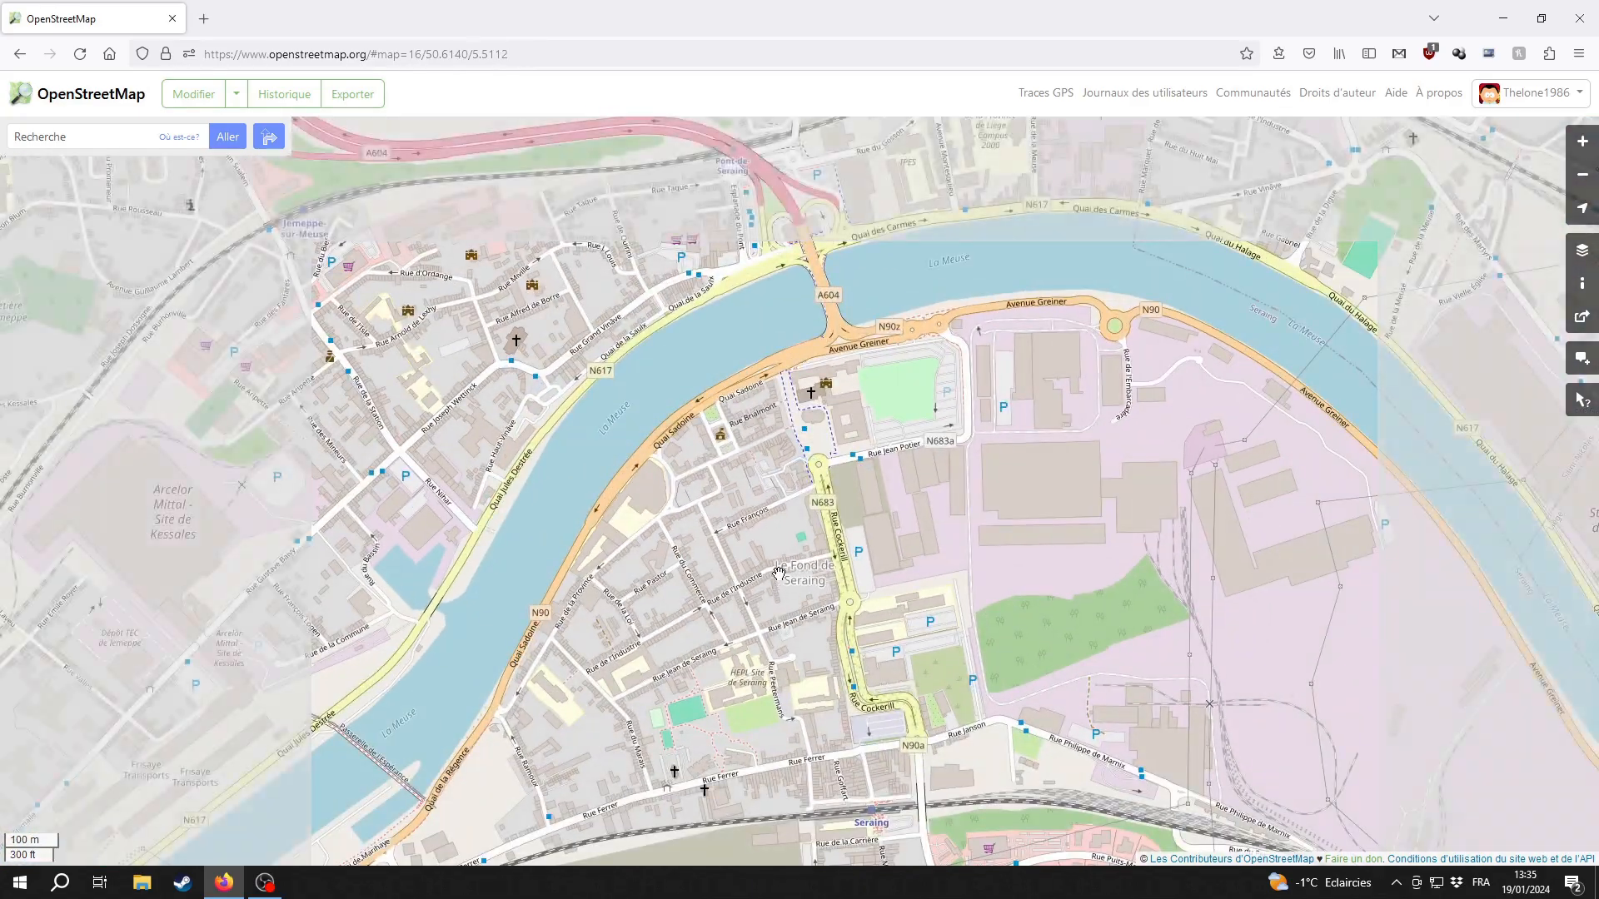
left_click_drag(777, 580, 783, 354)
left_click_drag(748, 454, 827, 497)
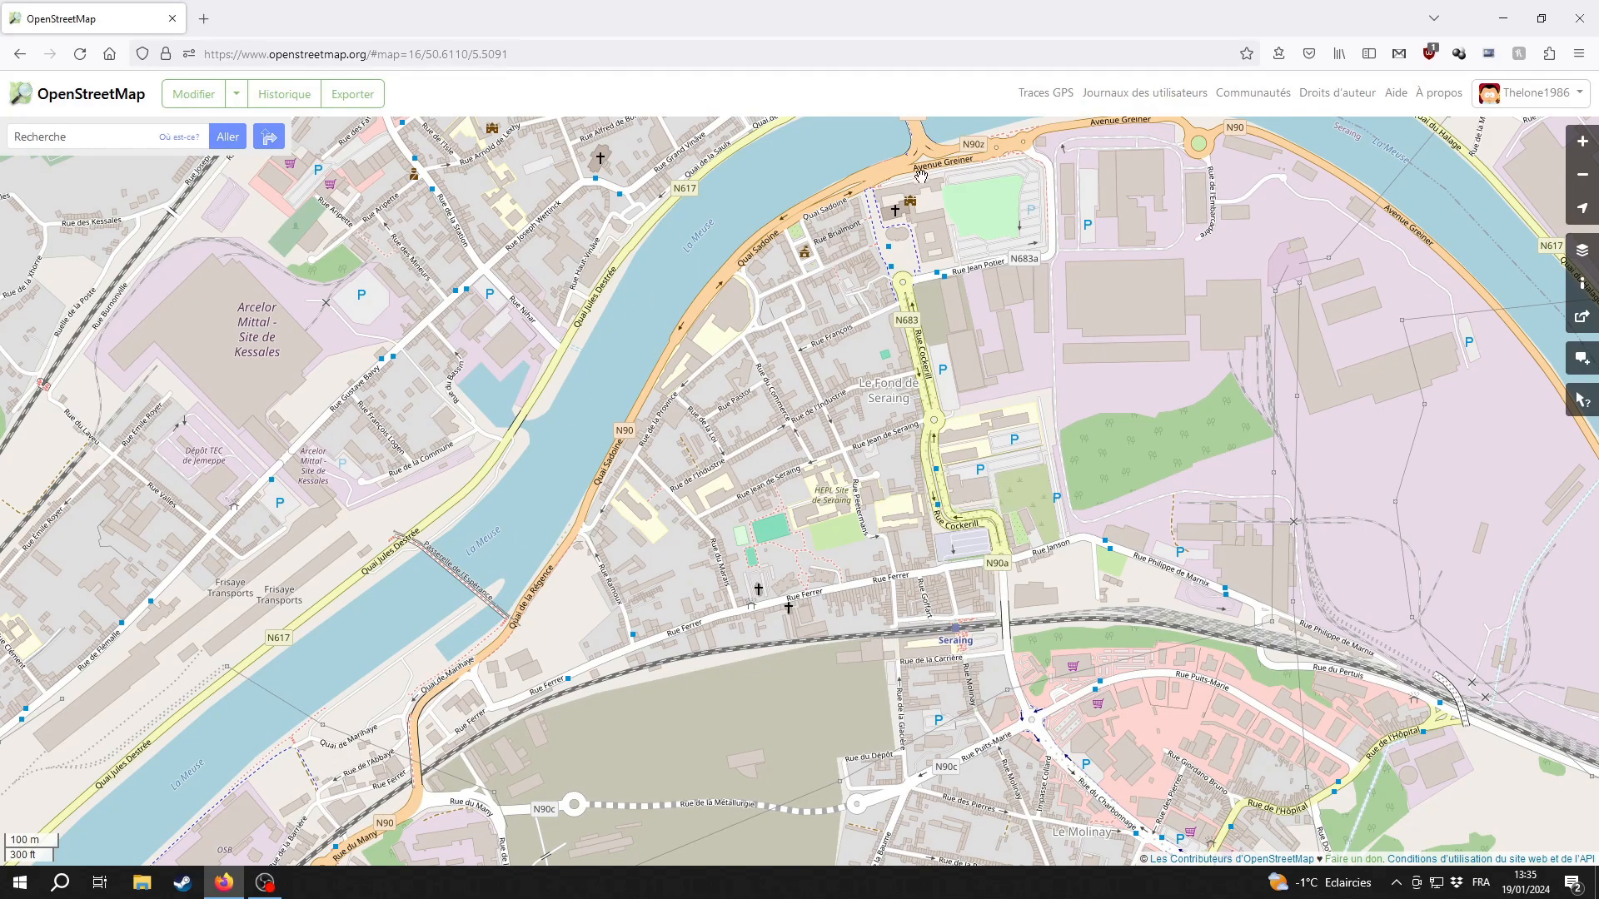
left_click_drag(1029, 530, 591, 315)
left_click_drag(798, 597, 634, 884)
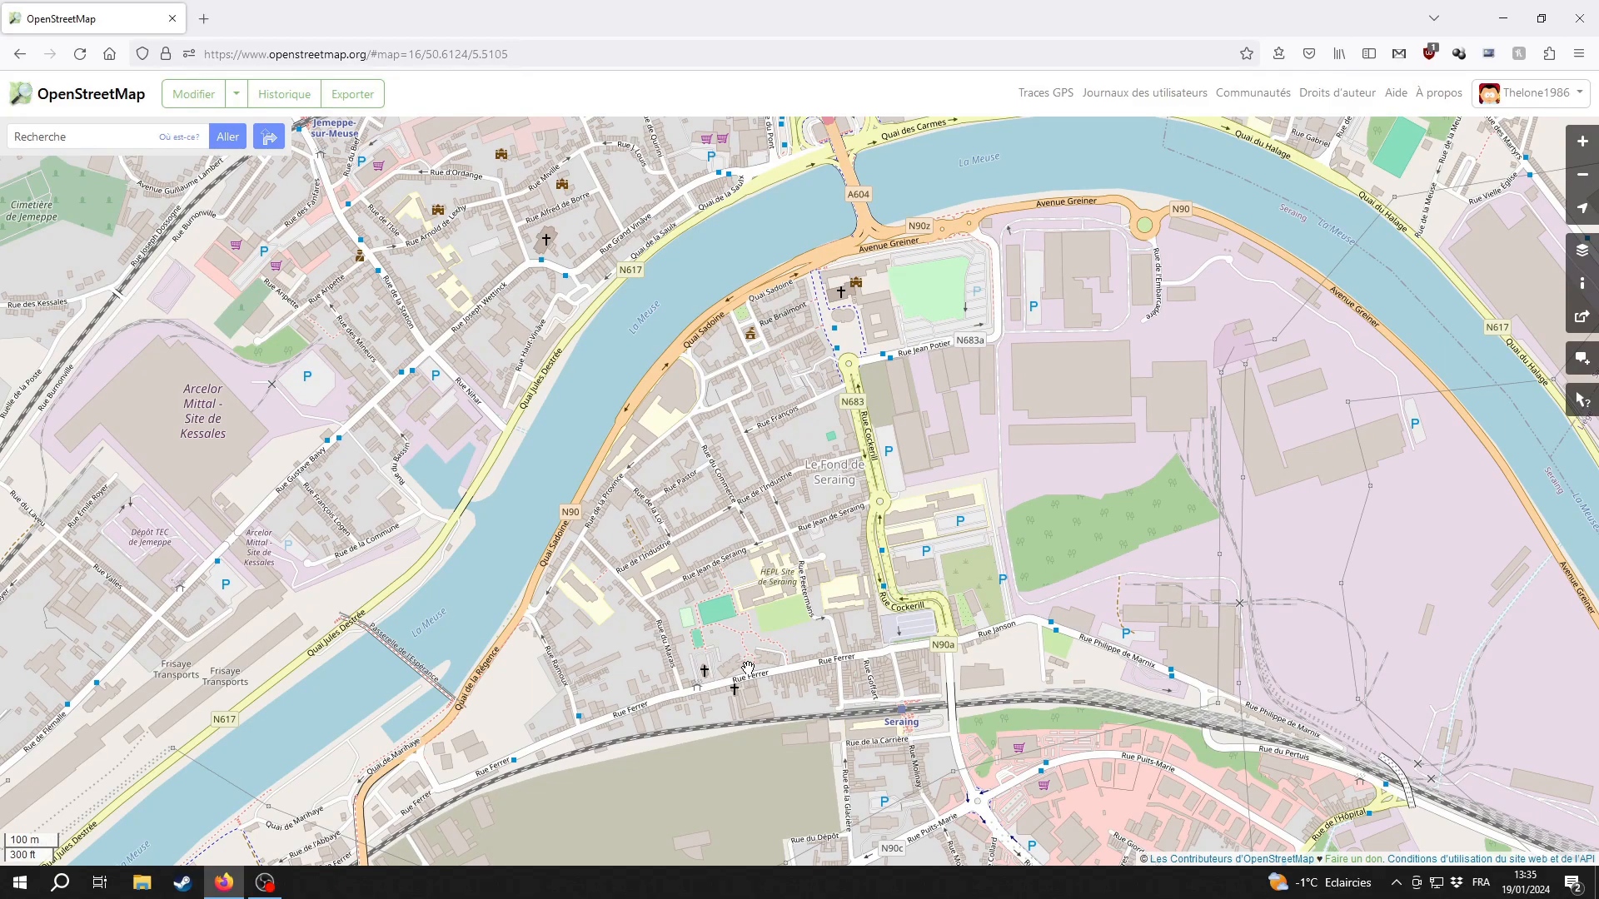
View the map west to Flémalle-Grande, north to Vieille-Montagne, and along the A604 to the Jemeppe-Nord interchange
left_click_drag(434, 539, 602, 605)
left_click_drag(355, 395, 397, 305)
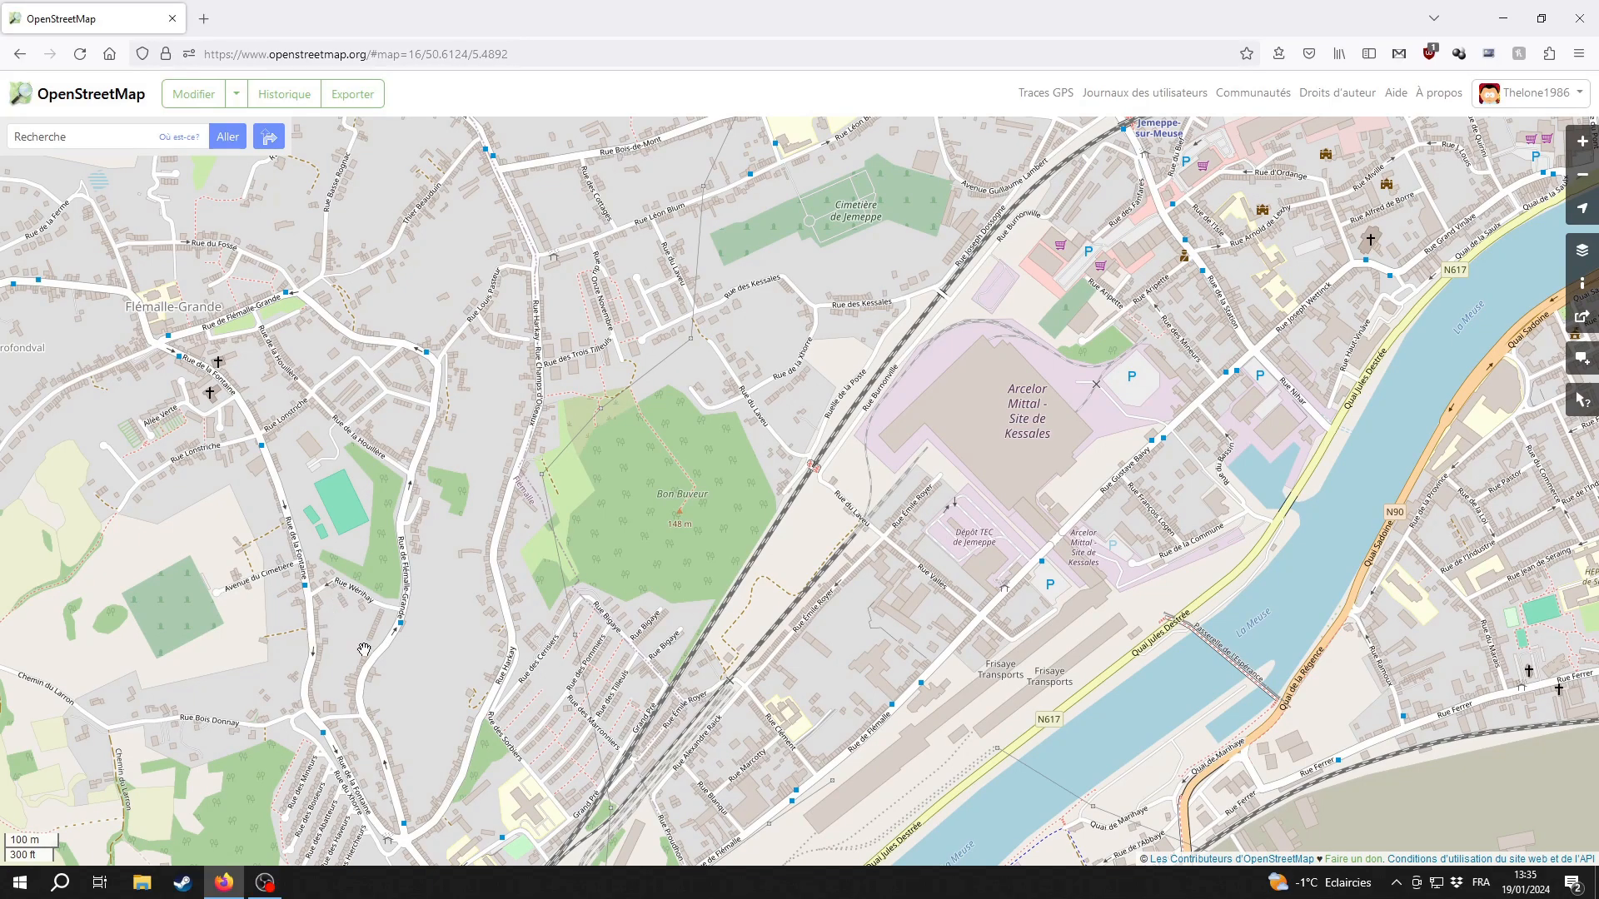
left_click_drag(539, 394, 994, 733)
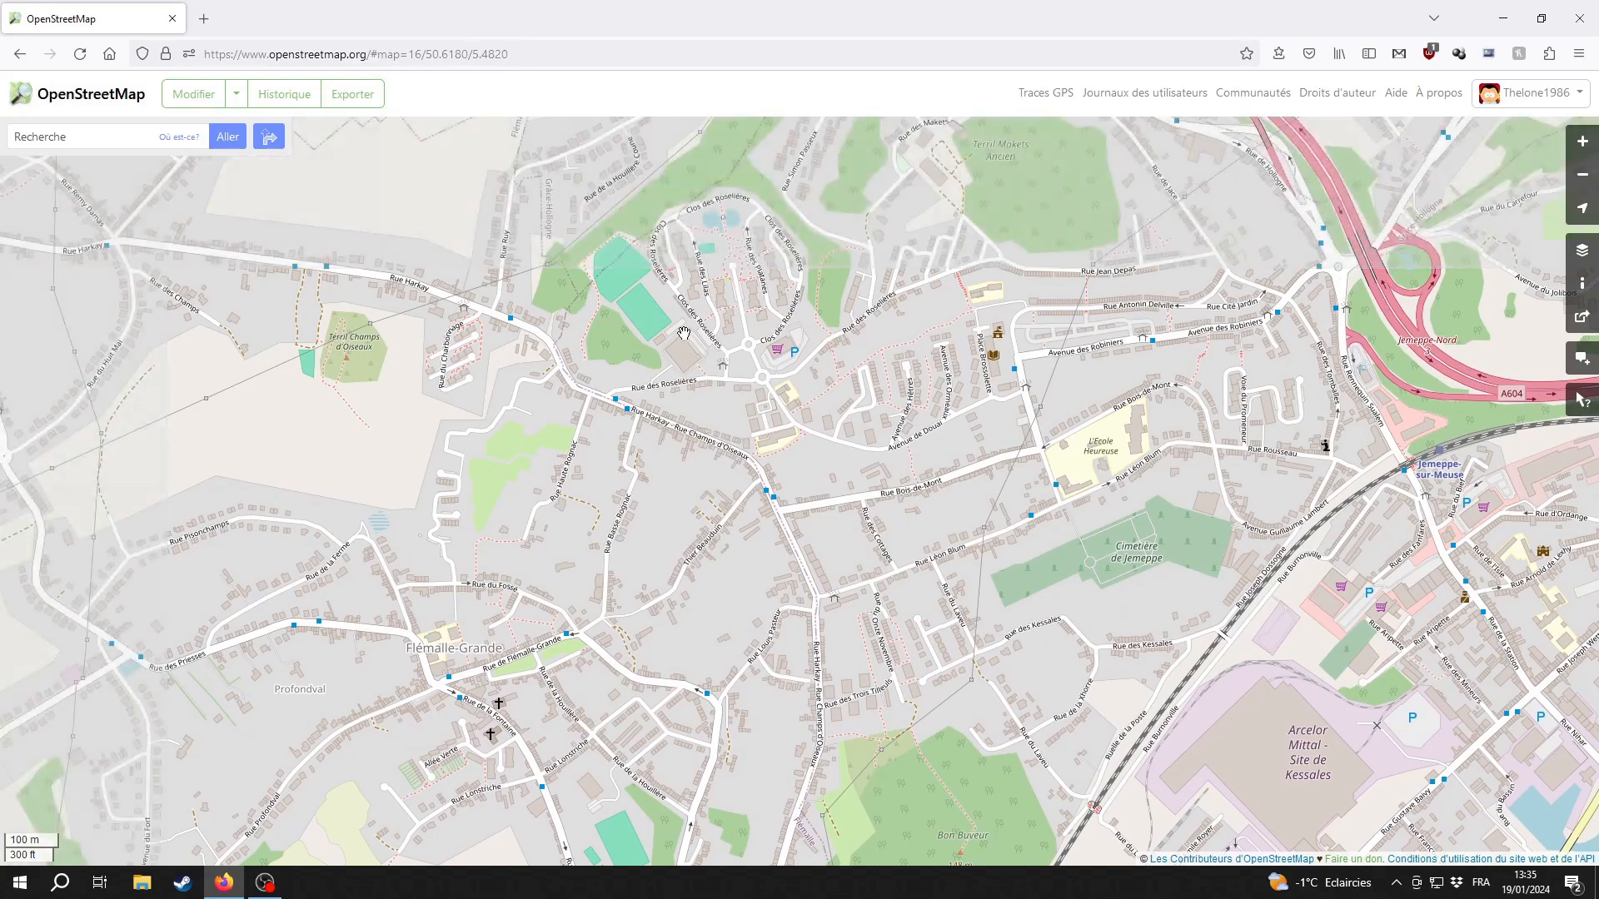
left_click_drag(733, 275, 648, 597)
left_click_drag(819, 599, 806, 692)
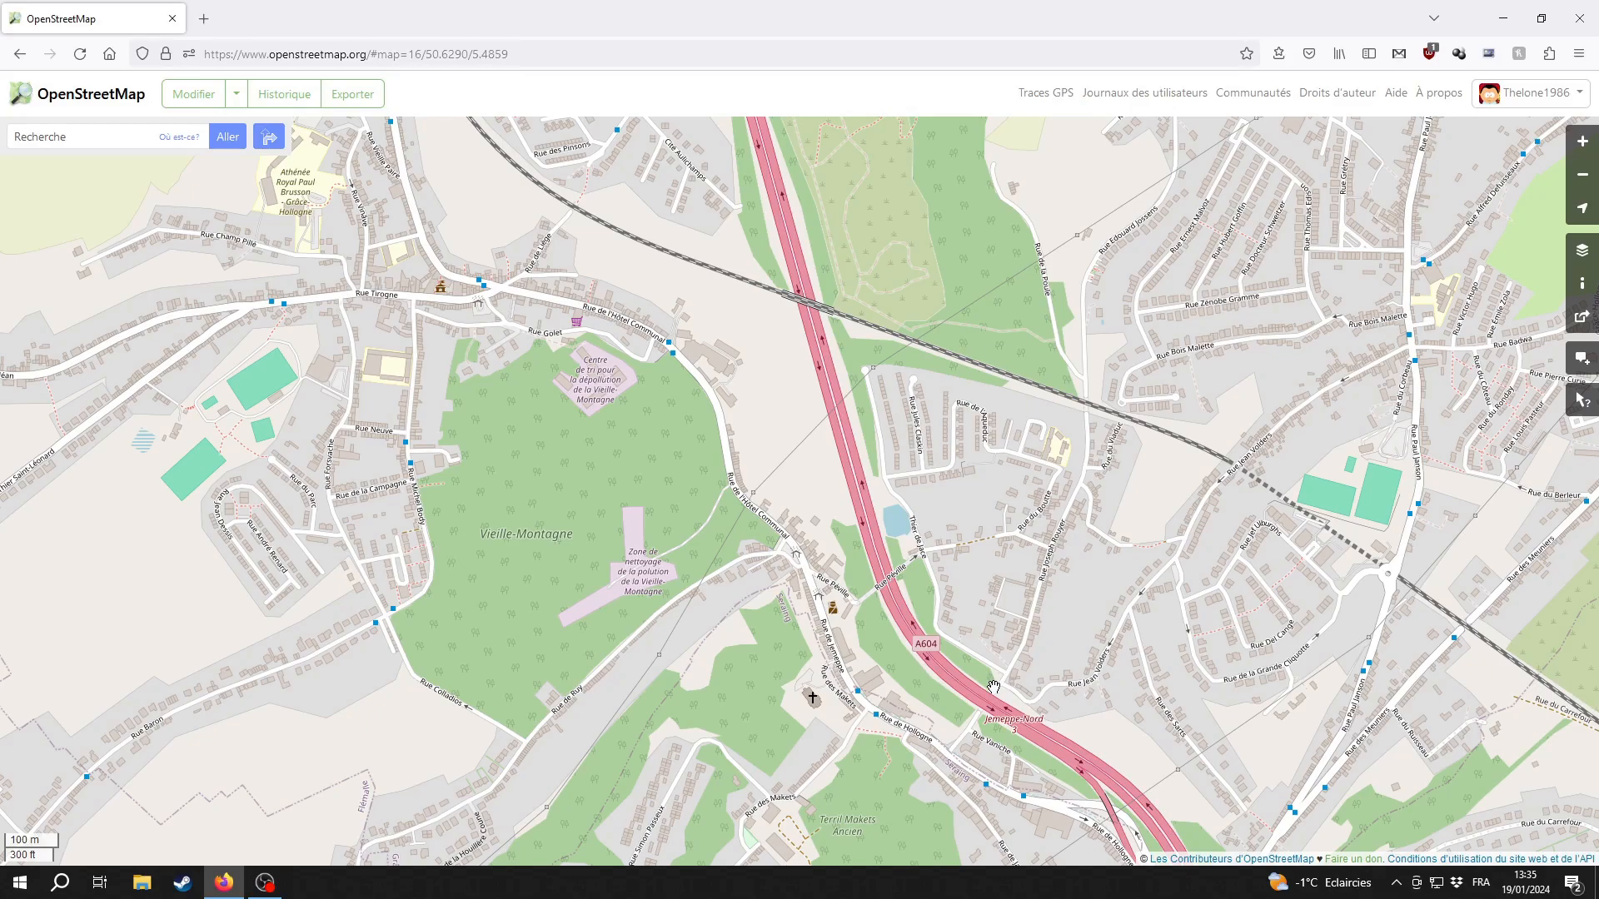
left_click_drag(997, 643, 811, 755)
left_click_drag(832, 862, 781, 666)
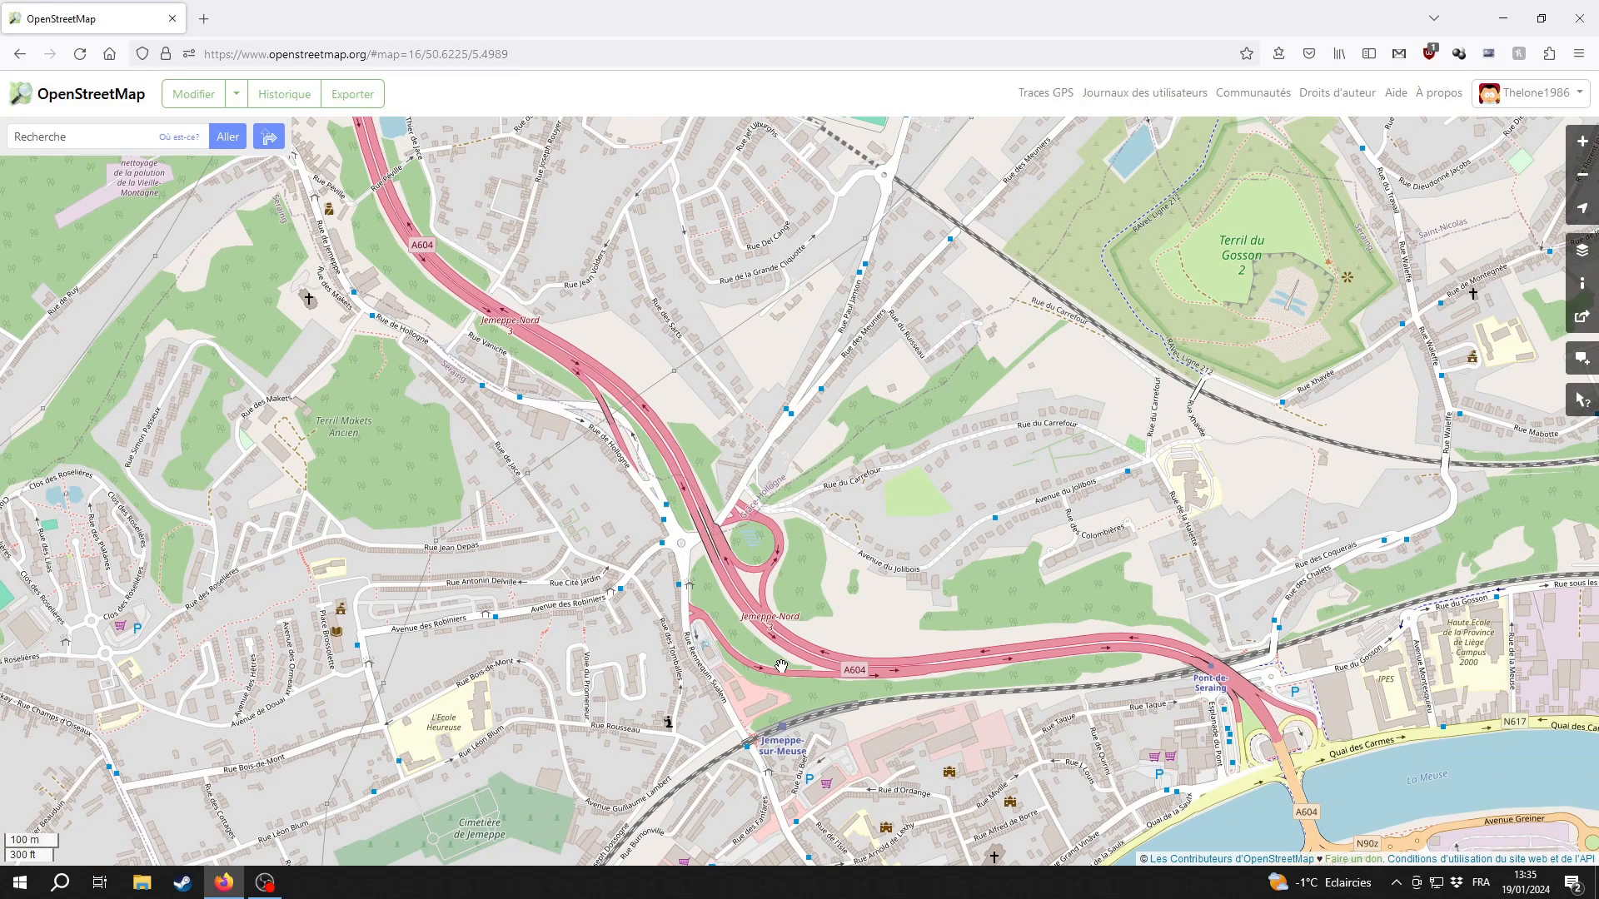
left_click_drag(790, 787, 757, 559)
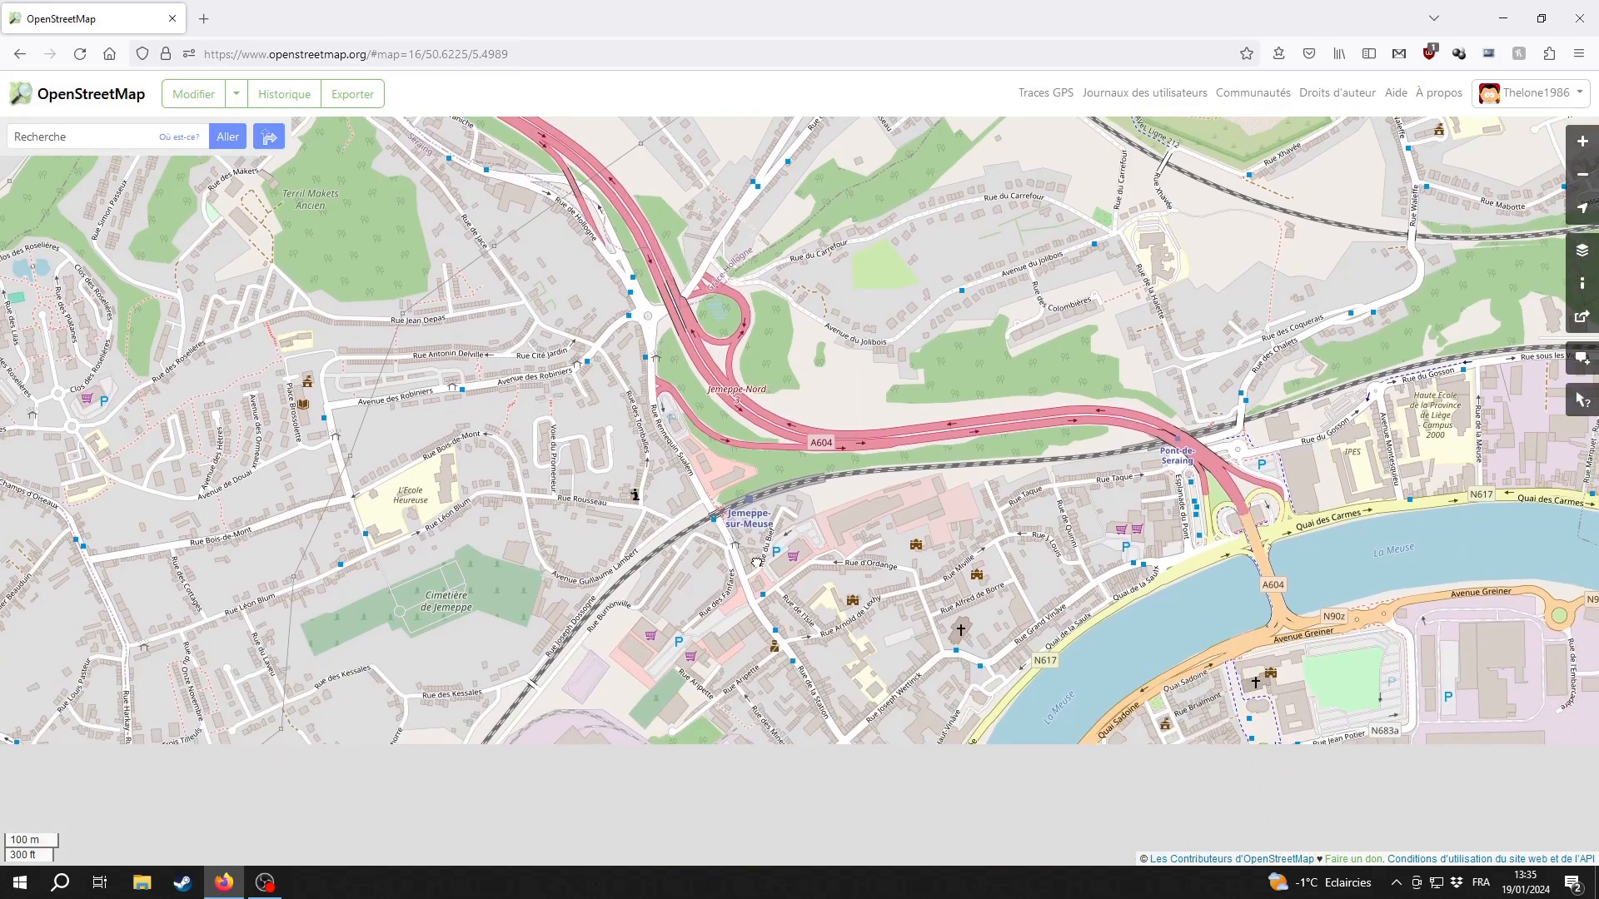
Return to Seraing and examine the streets around Le Molinay, Rue Cockerill and Le Fond de Seraing
left_click_drag(939, 669, 543, 590)
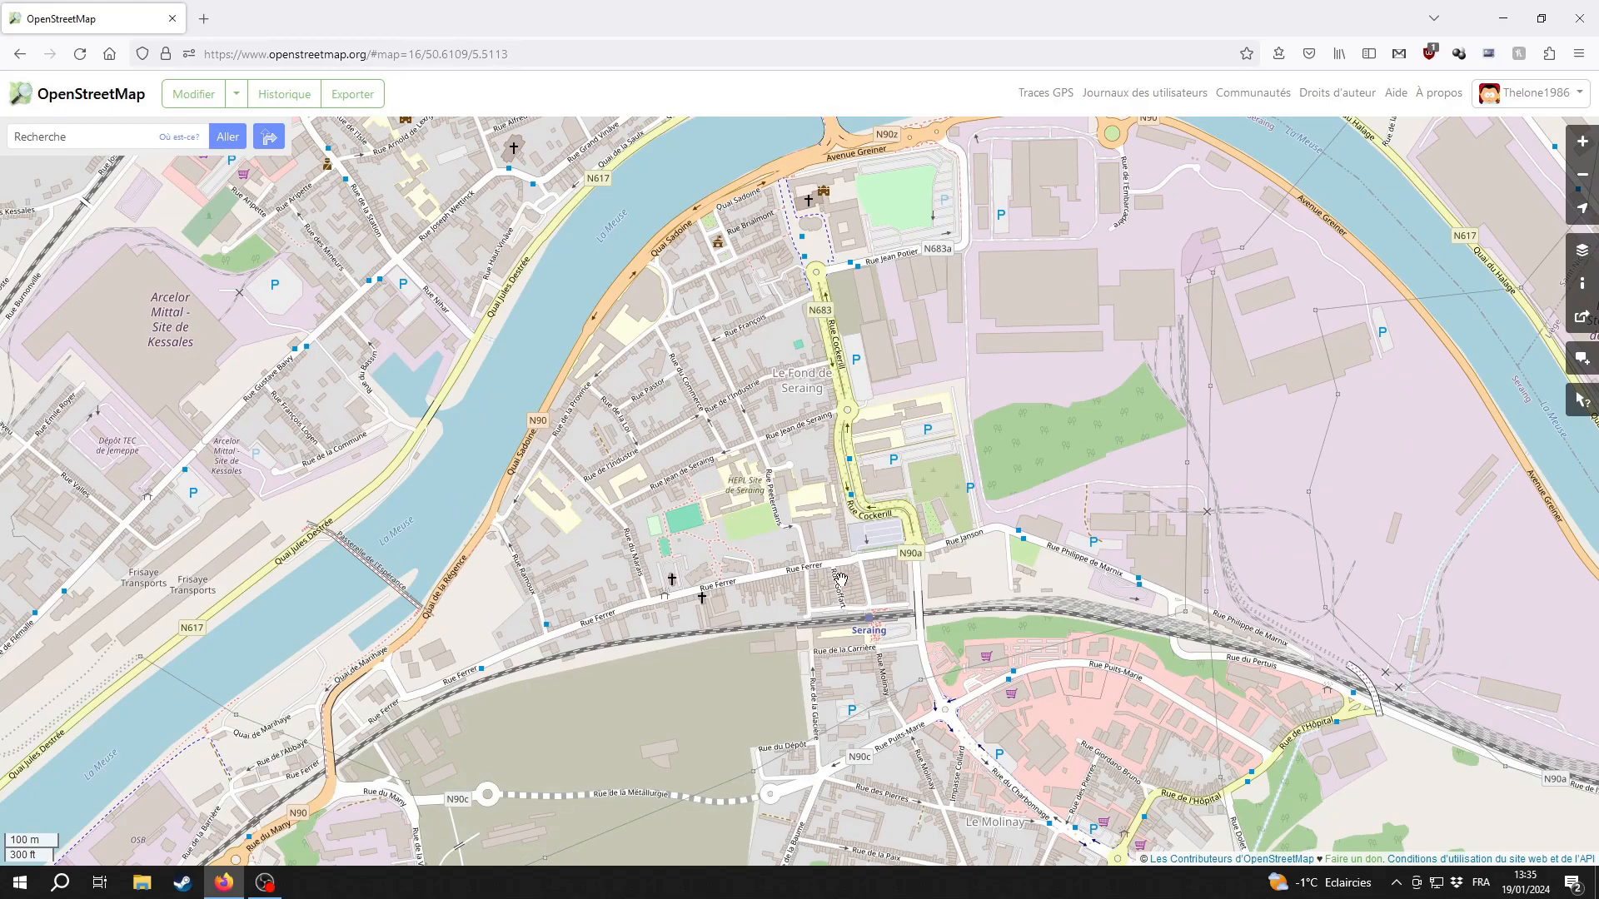
left_click_drag(919, 627, 654, 333)
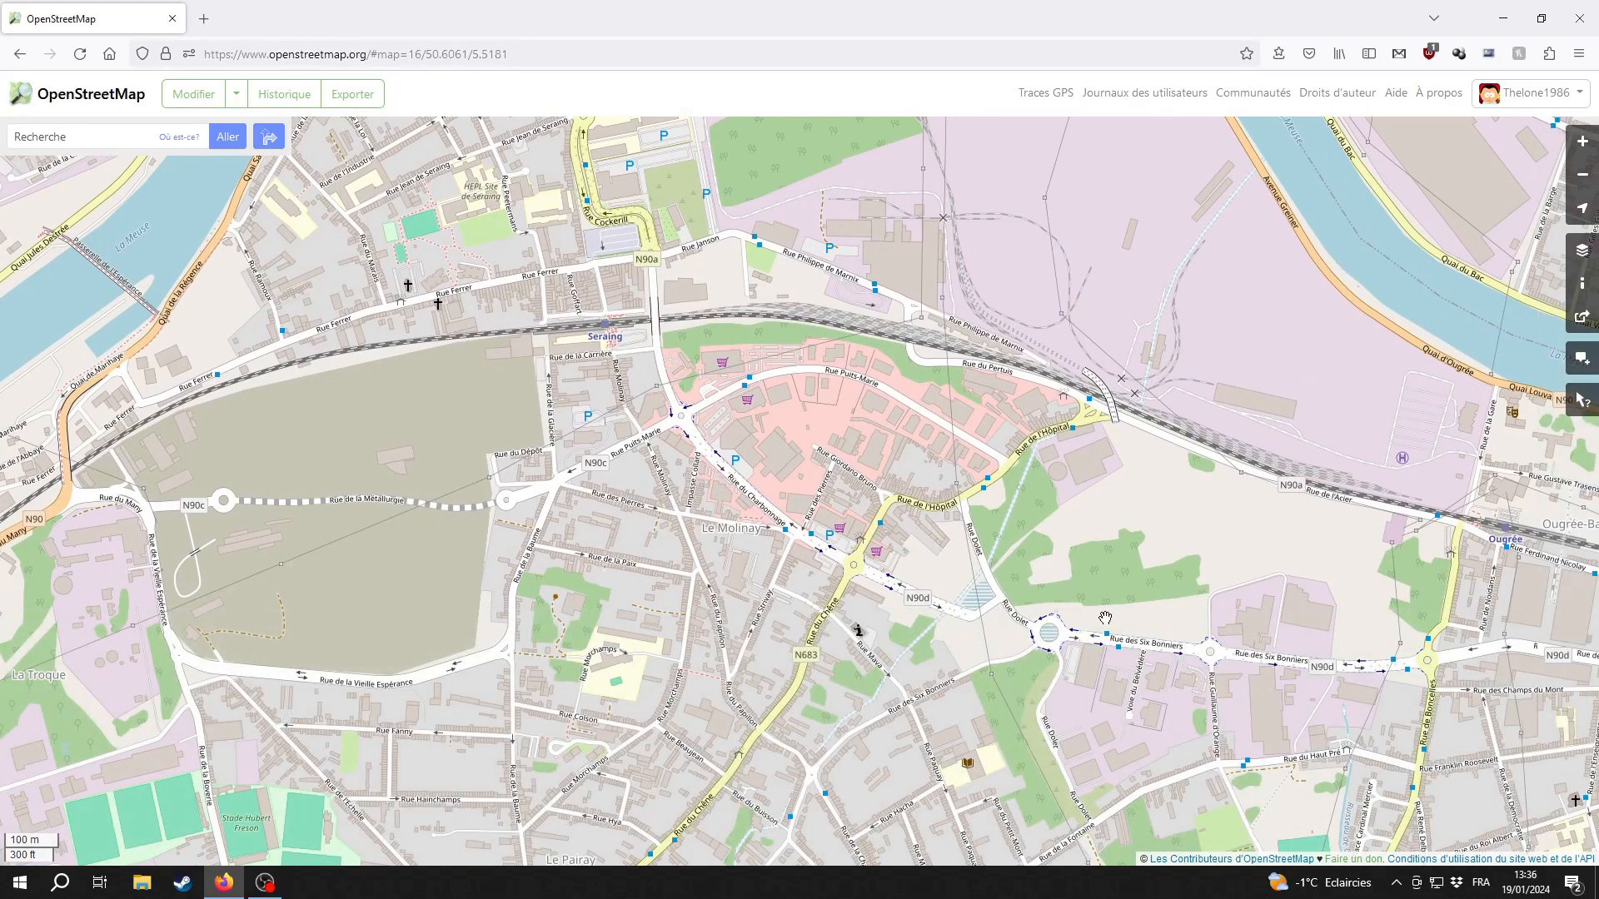
left_click_drag(739, 410, 1102, 670)
left_click_drag(807, 500, 835, 531)
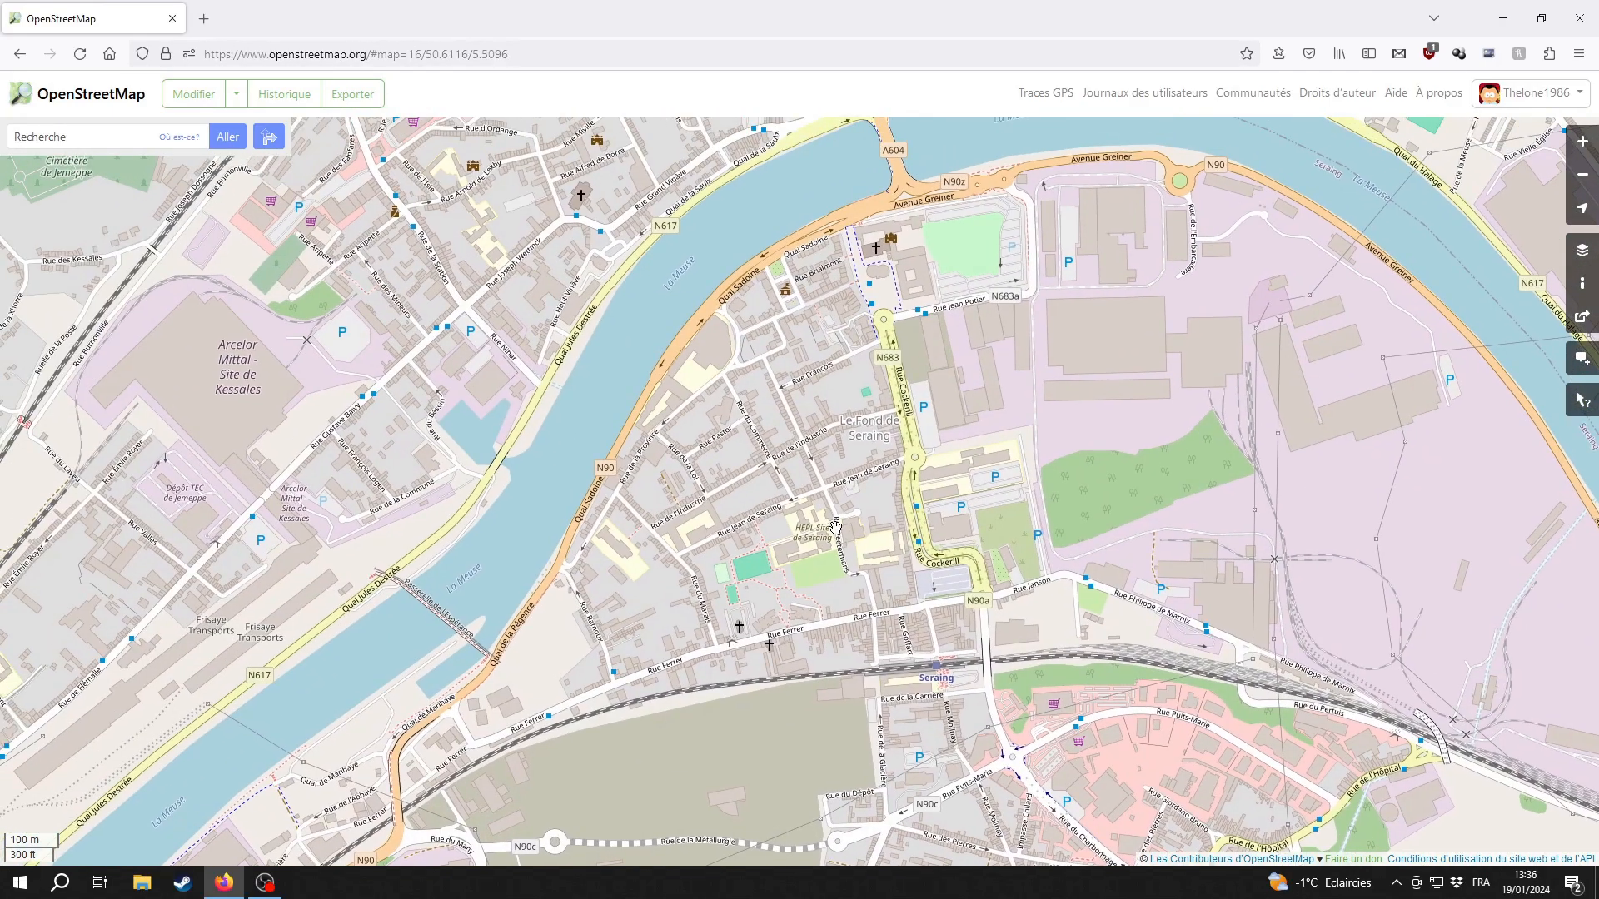
left_click_drag(800, 583, 859, 543)
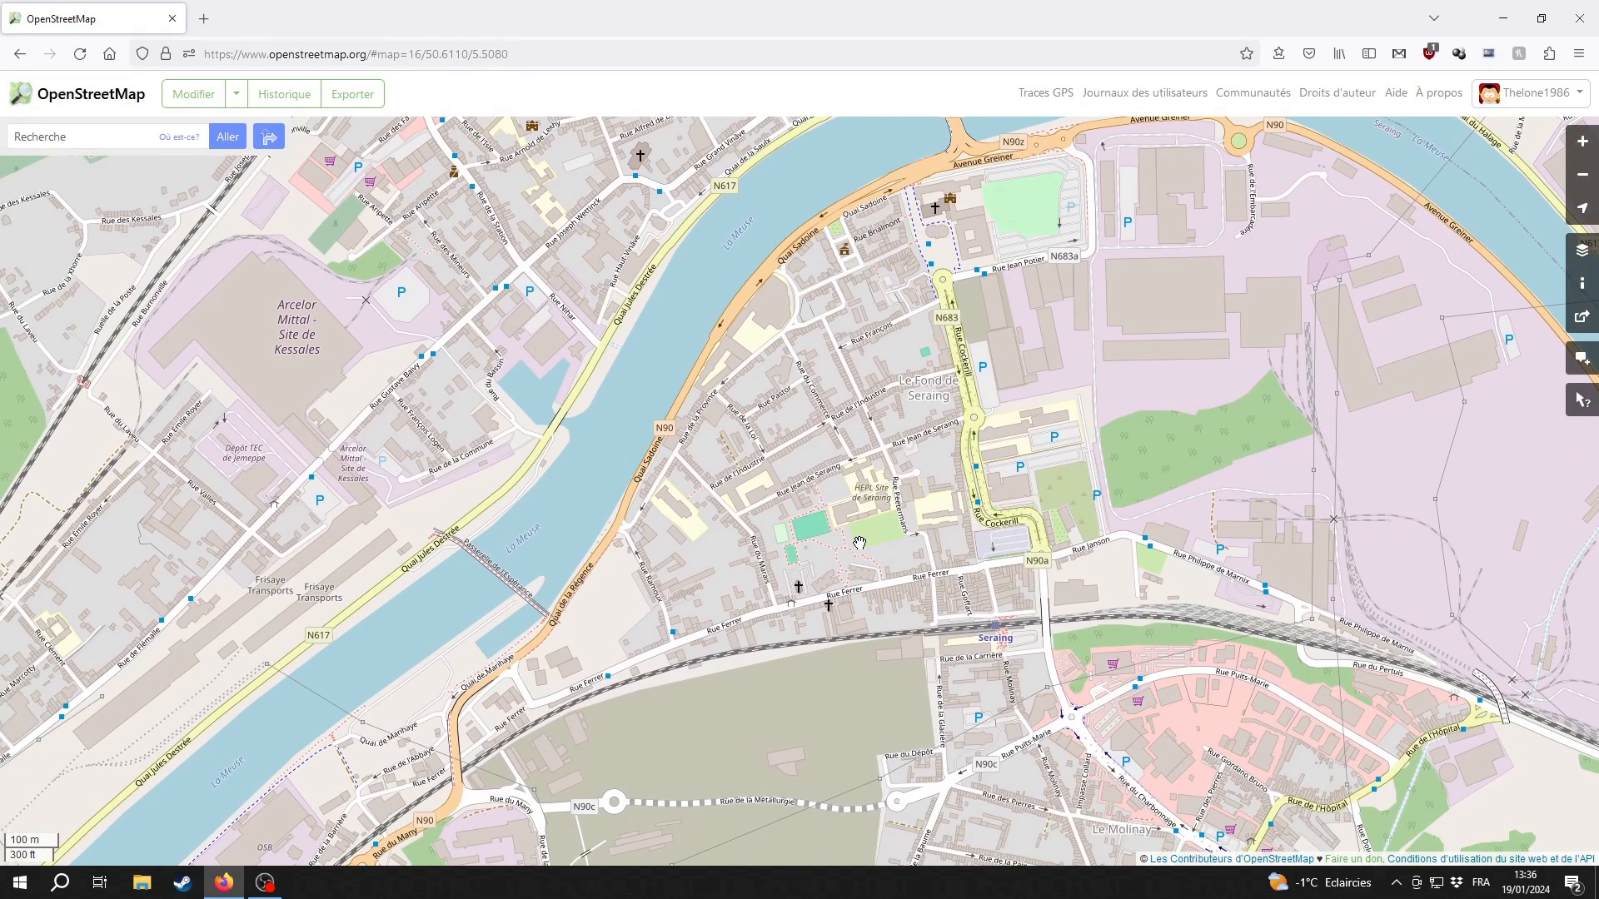
left_click_drag(860, 566, 837, 640)
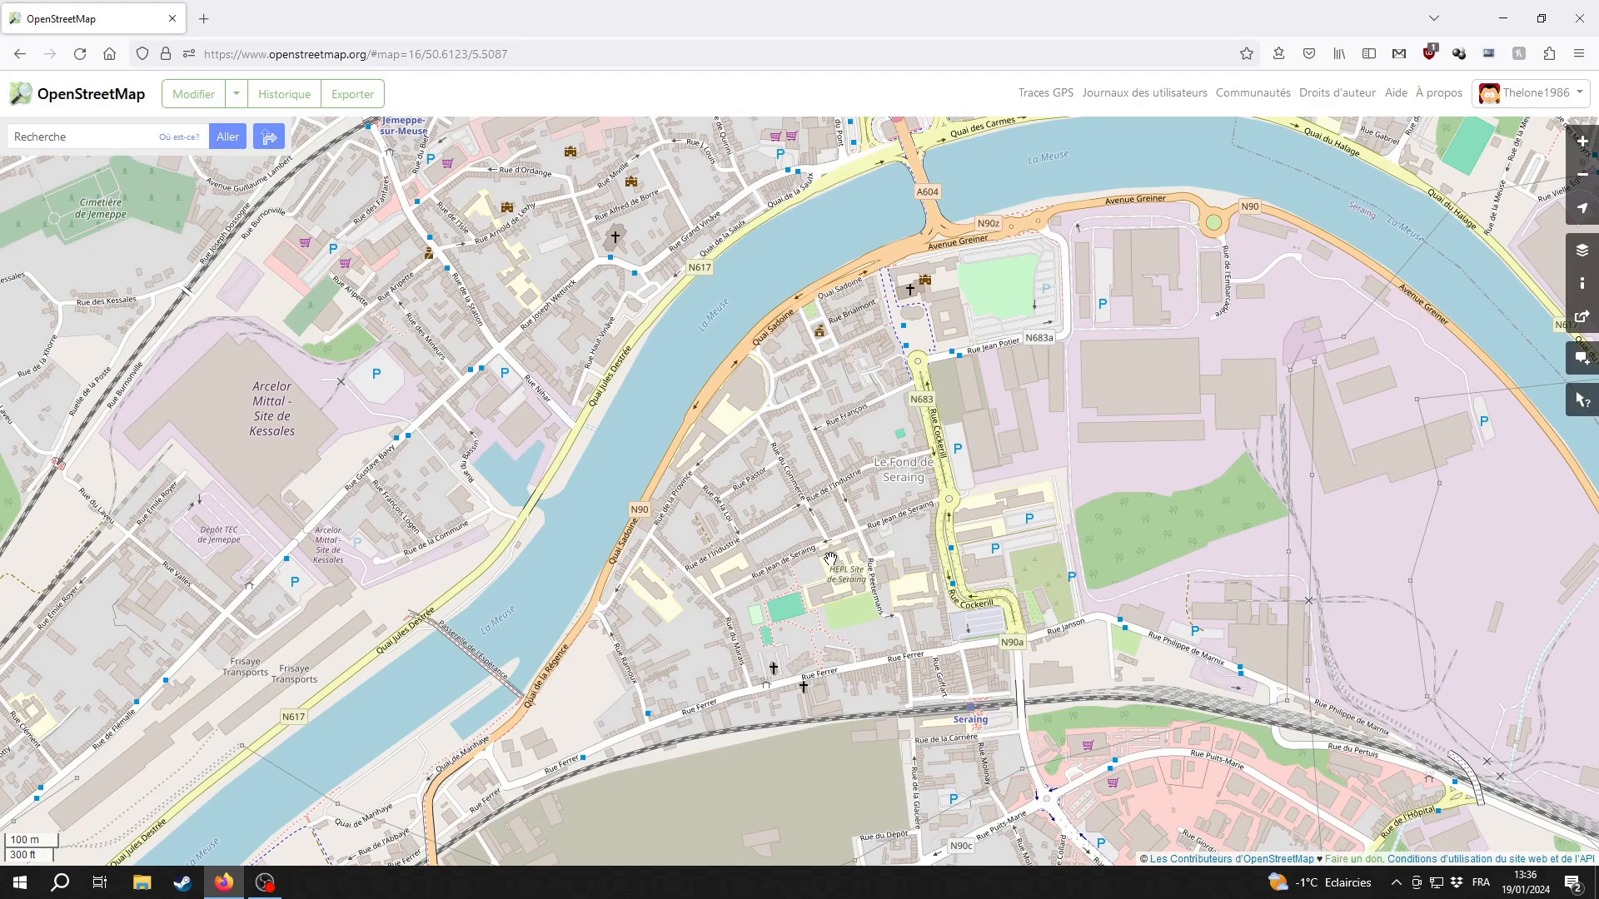